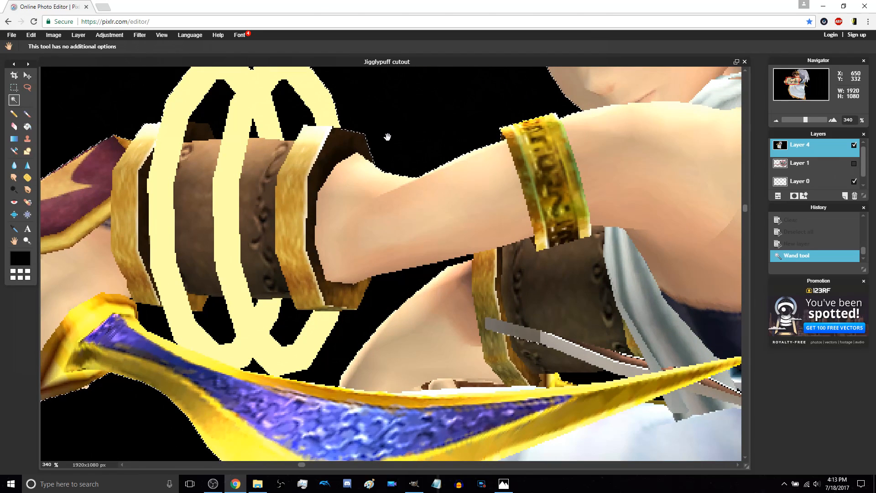
Clear the selected black background around the character on Layer 4 and deselect it
left_click_drag(388, 137, 382, 207)
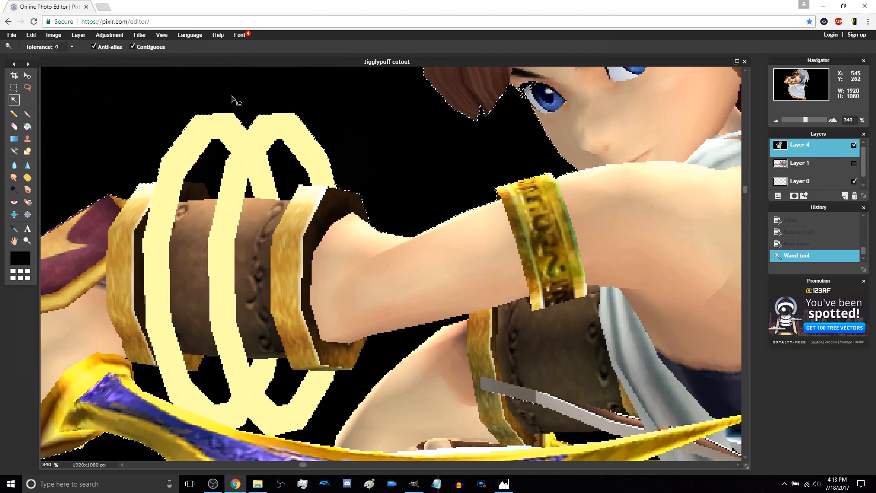
left_click_drag(339, 233, 305, 228)
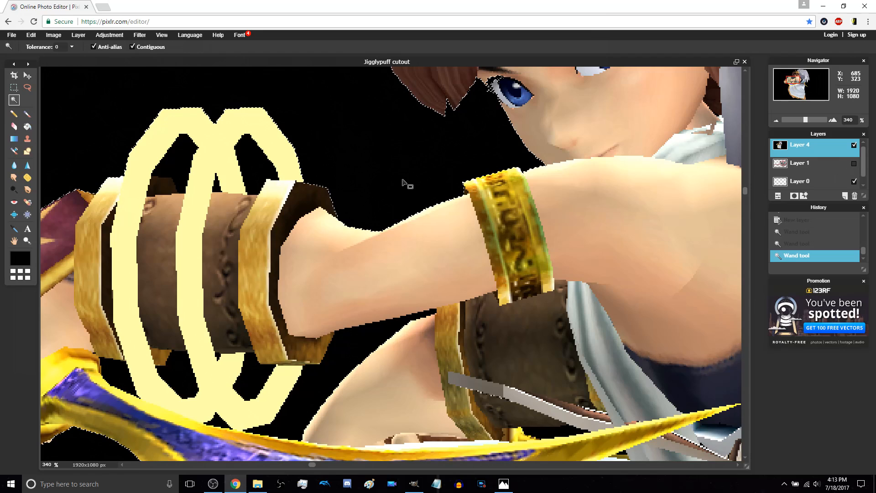
left_click(314, 392)
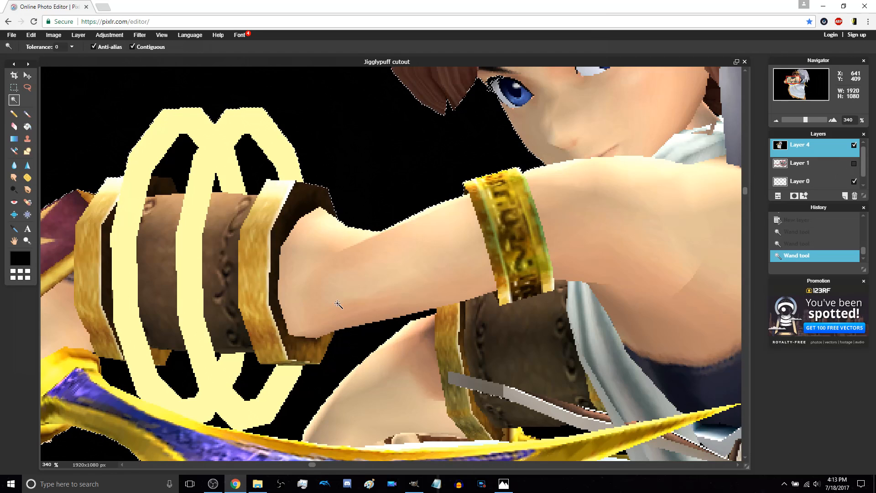
left_click_drag(315, 242, 263, 327)
scroll(361, 285, "down", 1)
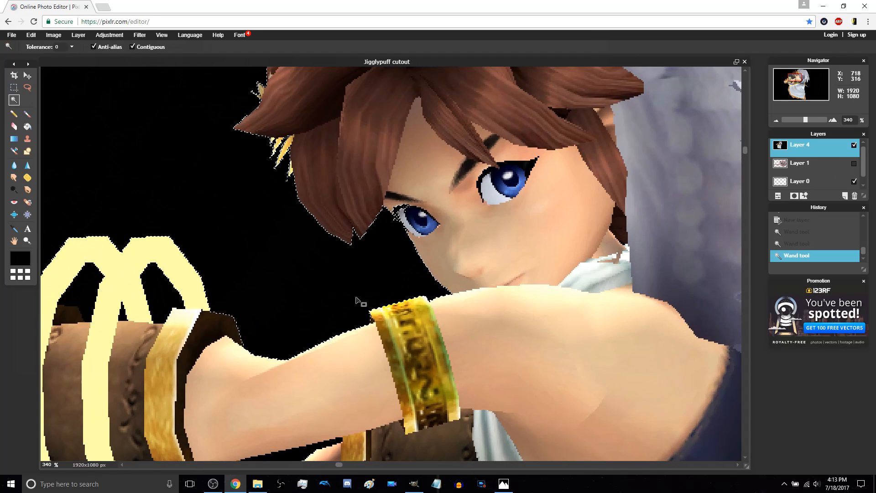
scroll(393, 257, "up", 2)
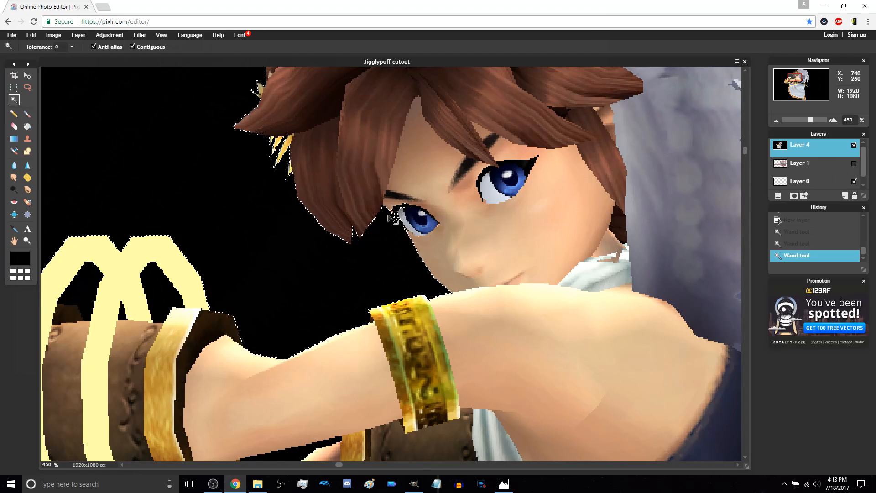
key("Delete")
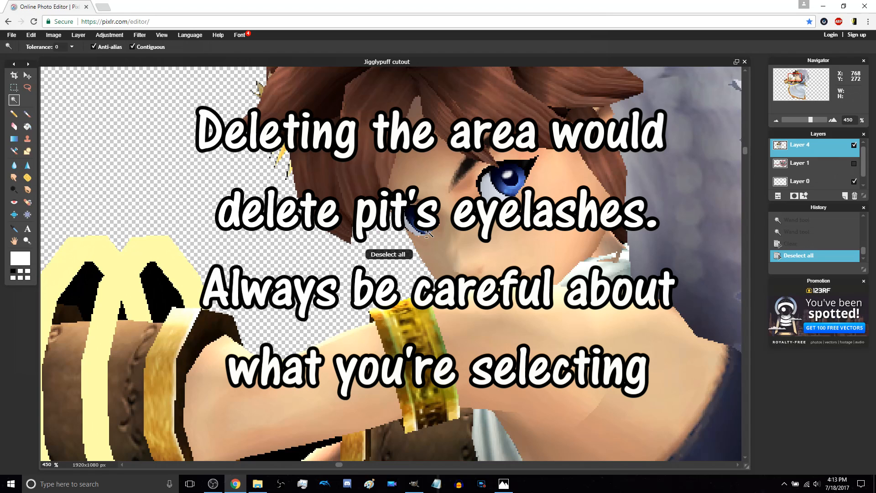
Paint red on Layer 0 behind the character's outer eye with a size 70 brush to reveal the missing eyelash pixels
left_click(806, 183)
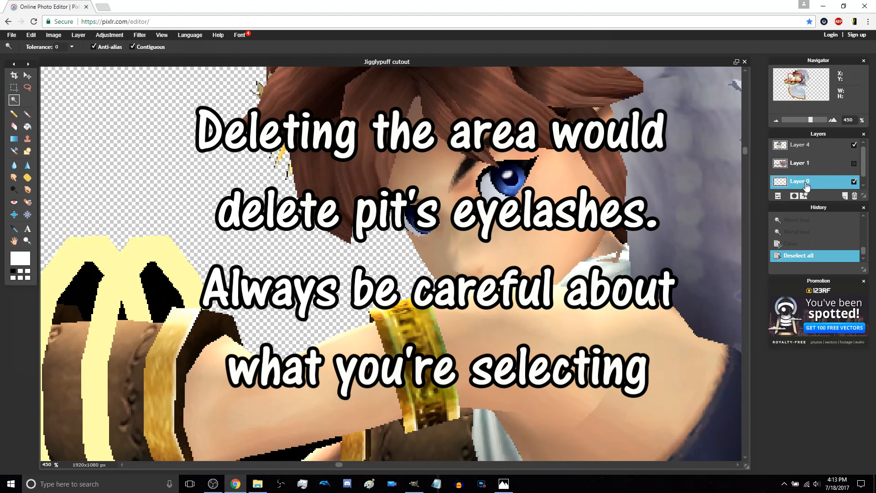
left_click(22, 258)
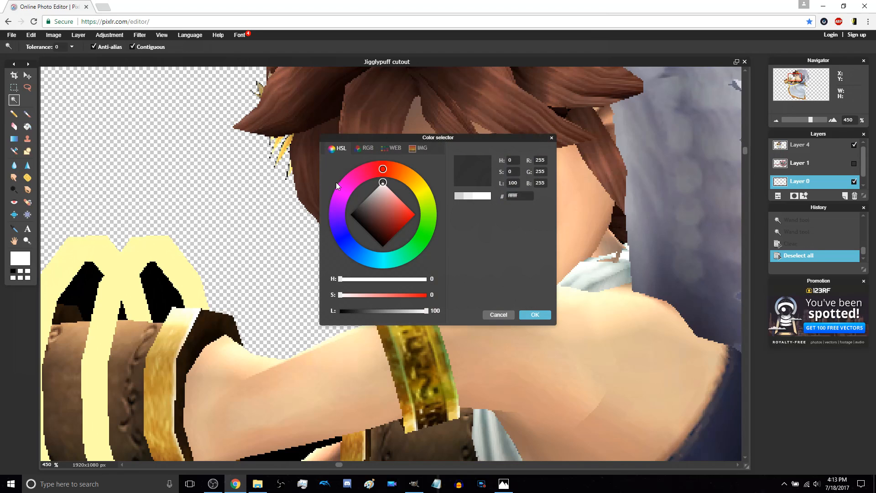
left_click(408, 207)
left_click(541, 315)
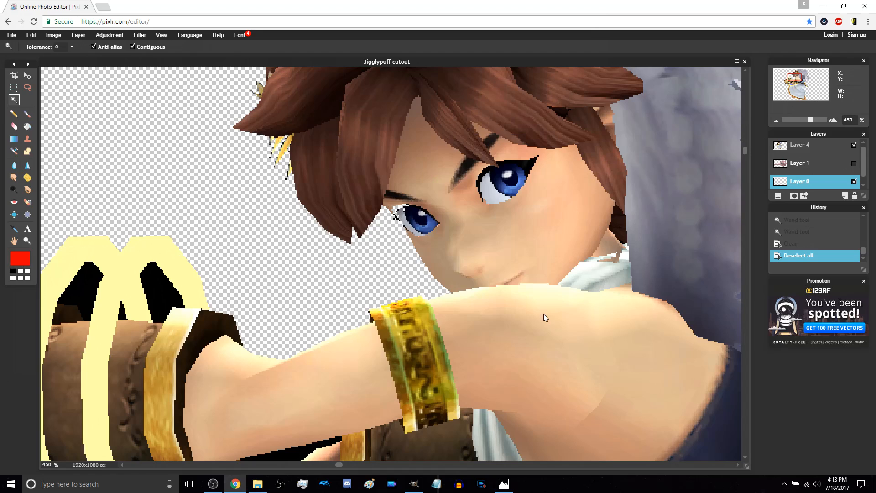
key("e")
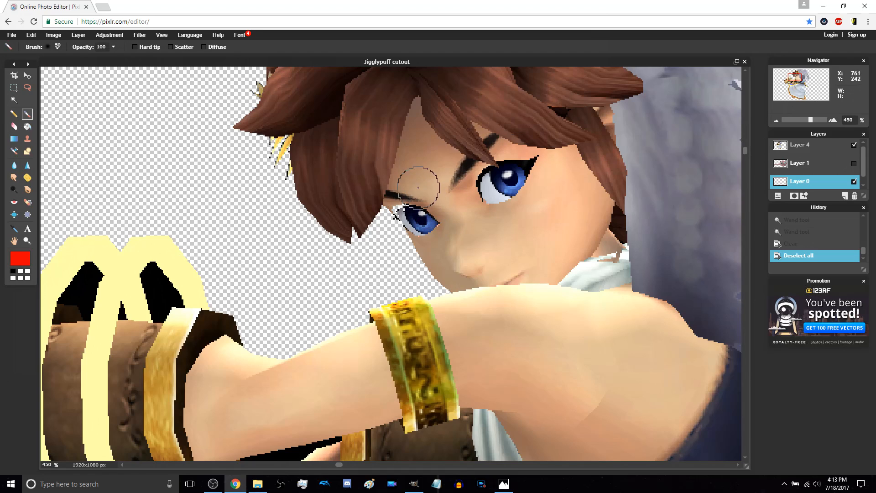
left_click(59, 47)
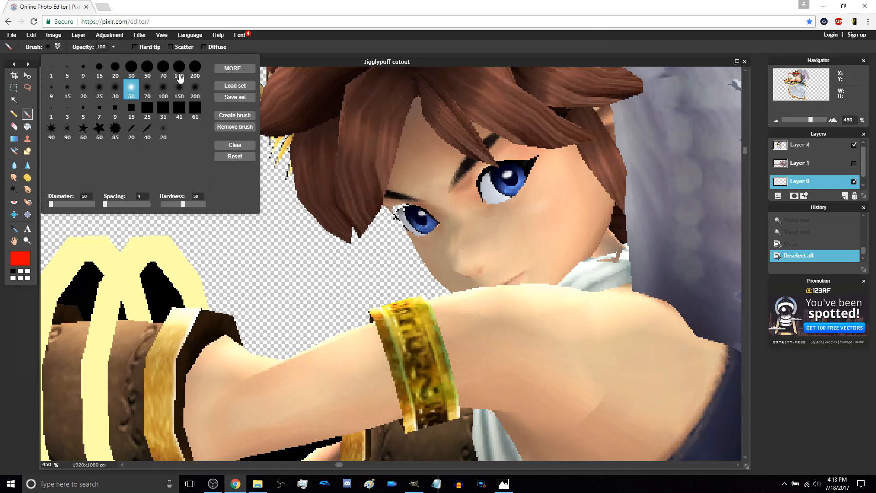
left_click(432, 175)
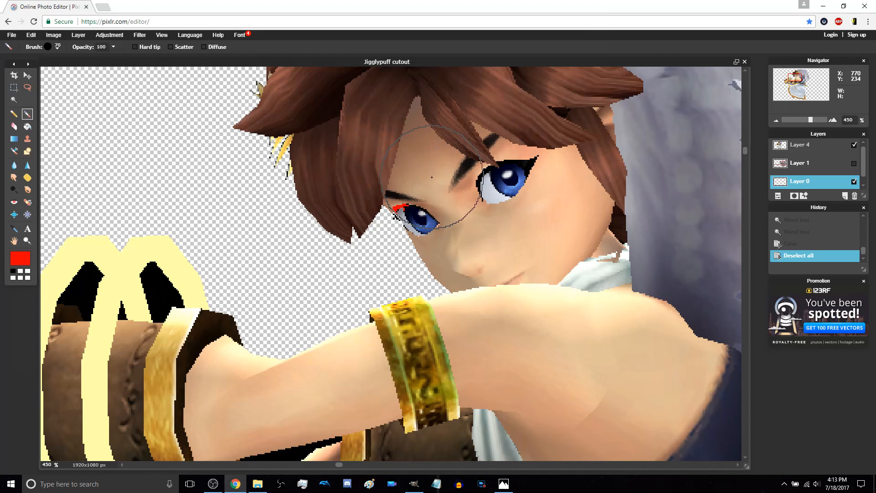
Undo the red brush stroke, the deselection and the clearing of the black background
key("ctrl+plus")
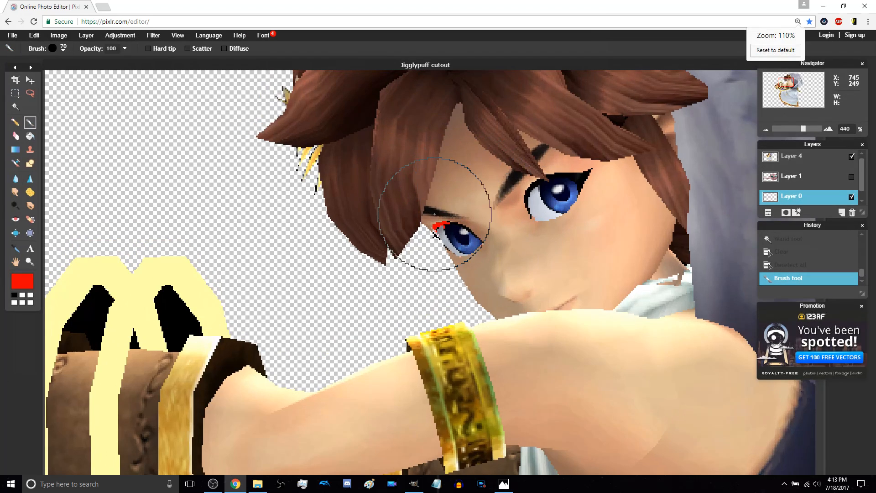
key("ctrl+minus")
scroll(413, 203, "up", 1)
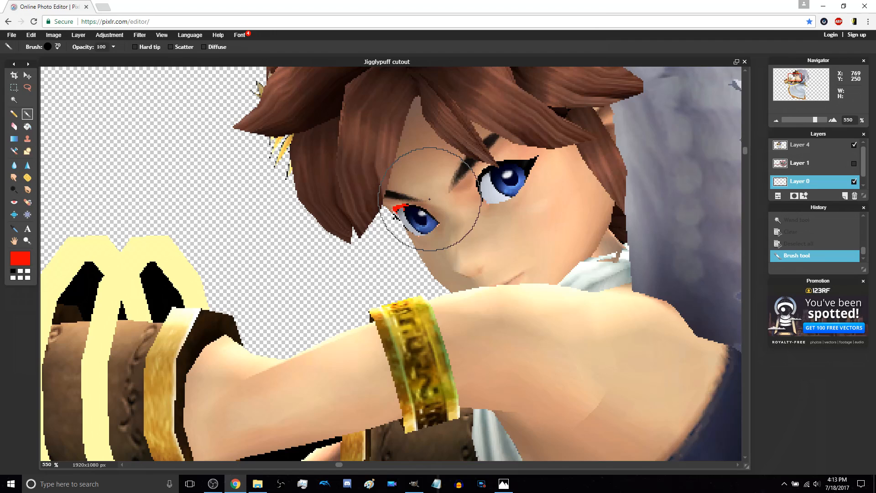
key("ctrl+z")
key("ctrl+z")
key("ctrl+z")
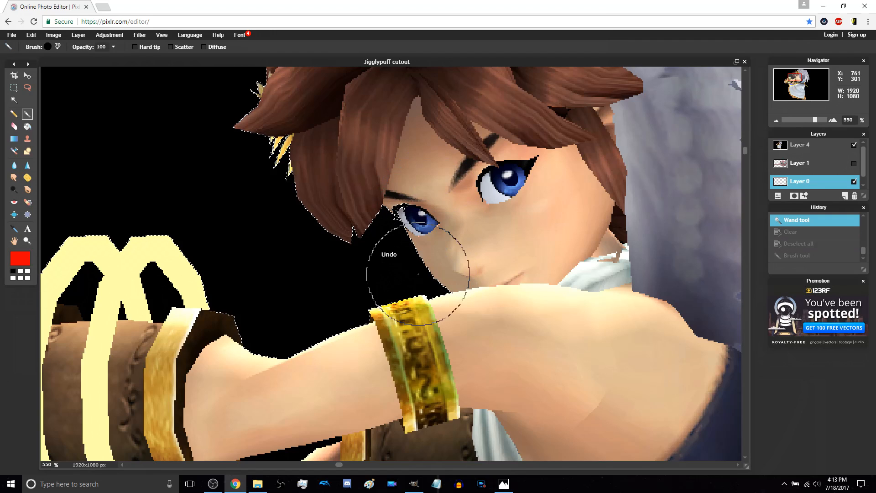
Set up the Eraser with the hard round brush of size 200
key("e")
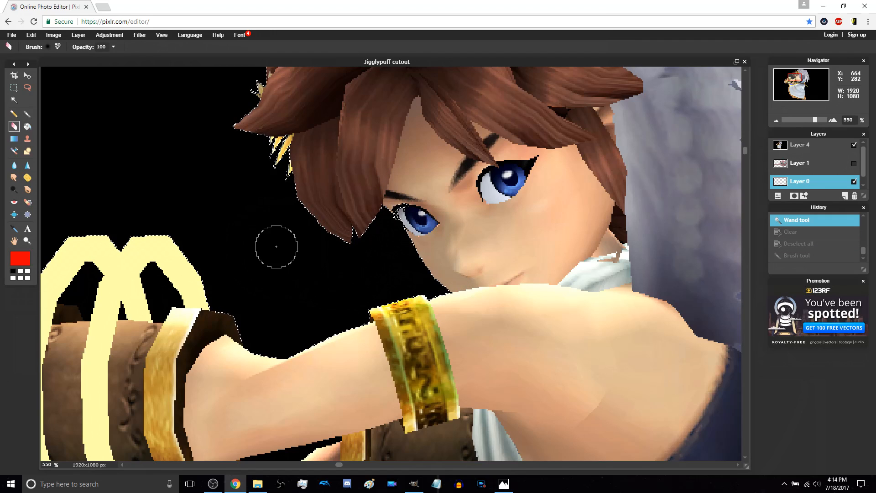
left_click(57, 47)
left_click(195, 72)
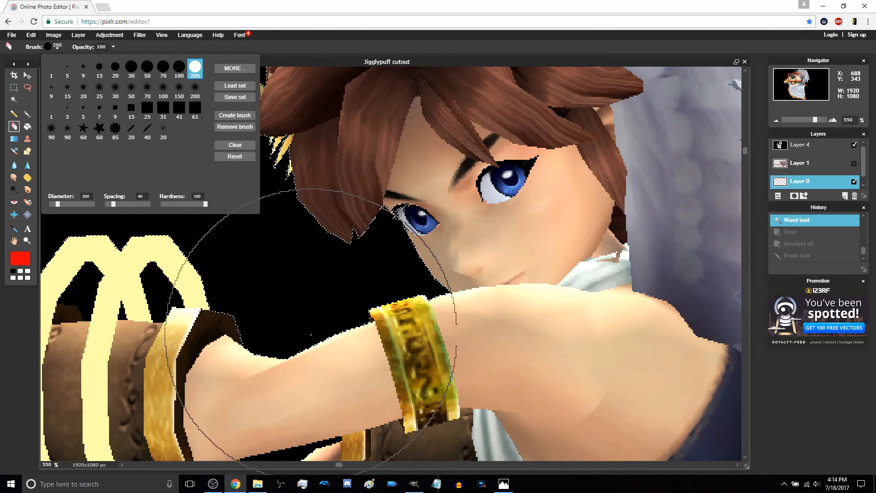
left_click(420, 43)
On Layer 4, erase the selected black background from the robe's lower hem up past the sword hand to the rings
scroll(434, 159, "down", 2)
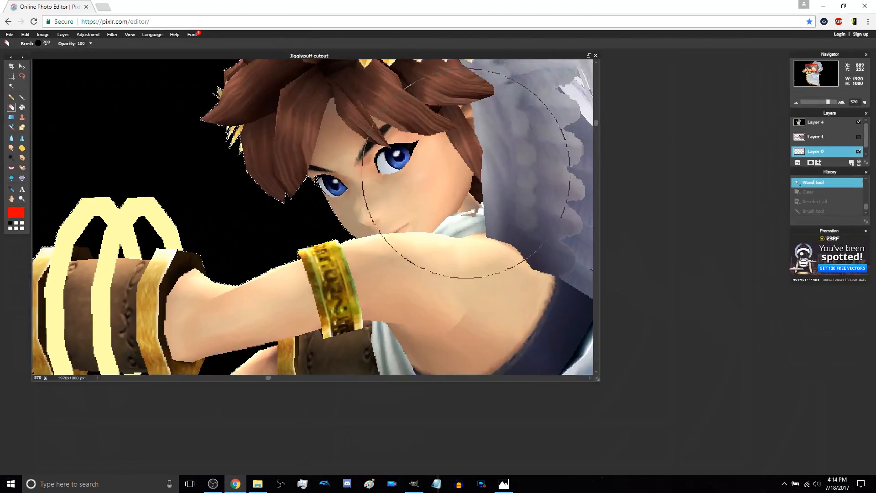
scroll(543, 197, "up", 2)
scroll(440, 169, "down", 2)
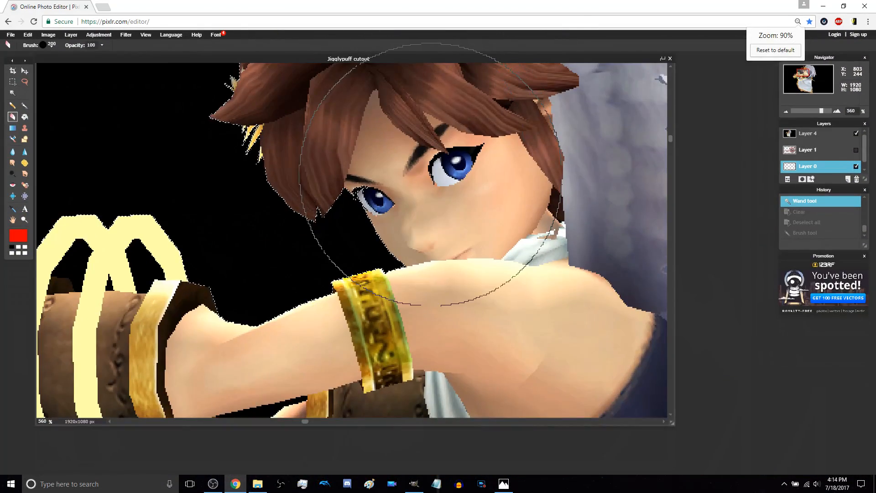
scroll(461, 186, "up", 1)
scroll(366, 253, "down", 2)
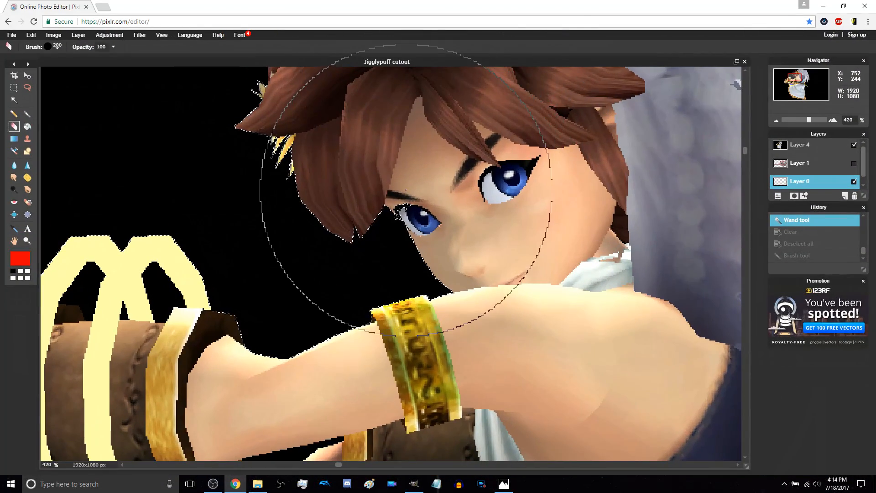
scroll(366, 253, "down", 4)
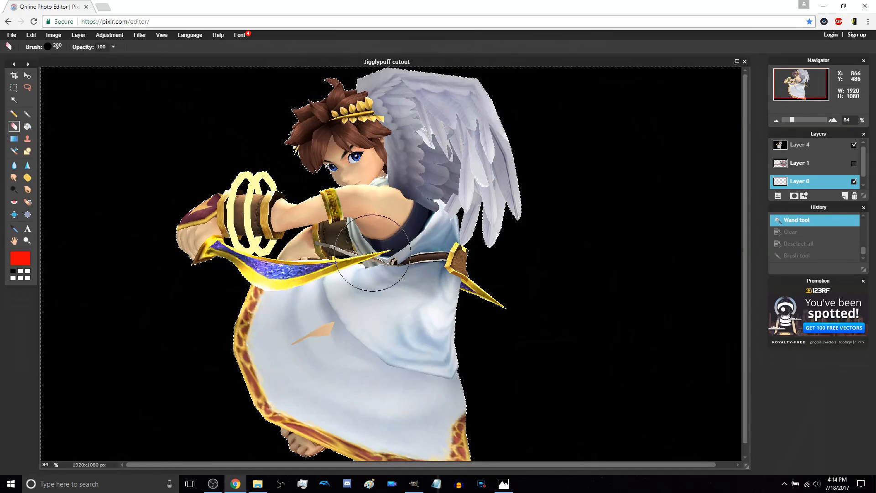
scroll(372, 253, "up", 2)
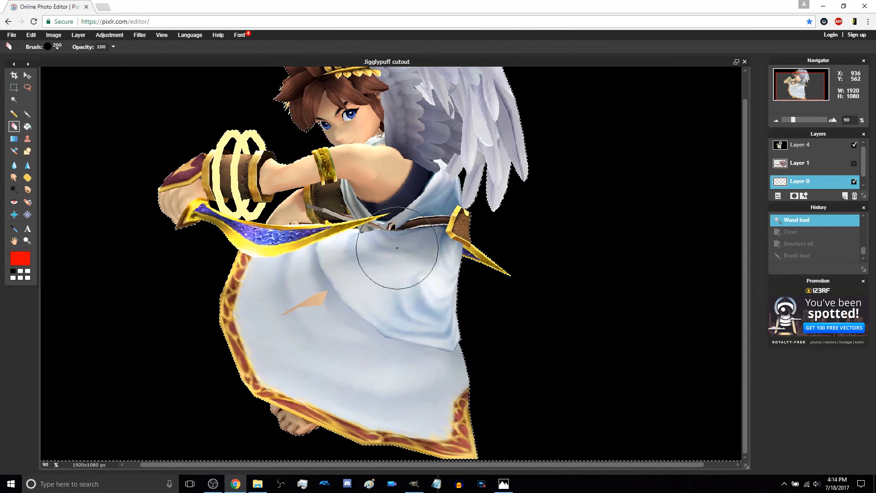
left_click_drag(333, 438, 311, 427)
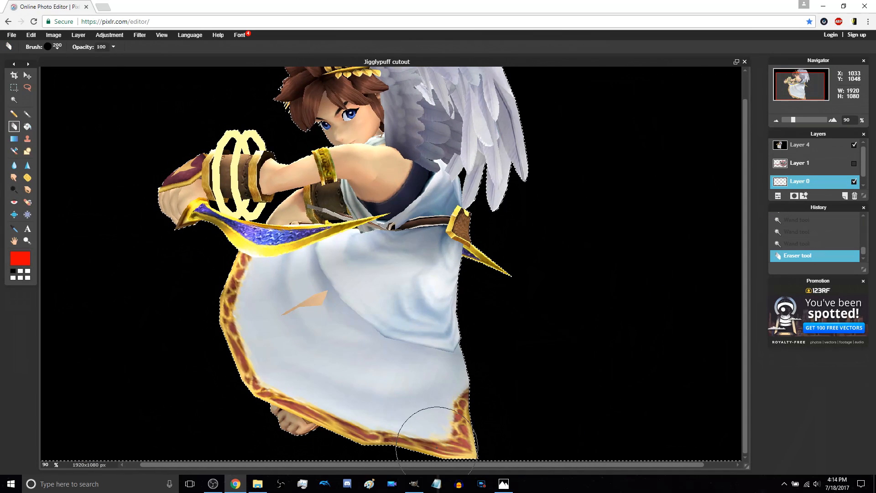
left_click(803, 144)
mouse_move(453, 424)
left_mouse_down()
mouse_move(297, 431)
mouse_move(236, 406)
mouse_move(217, 273)
mouse_move(182, 213)
mouse_move(240, 120)
left_mouse_up()
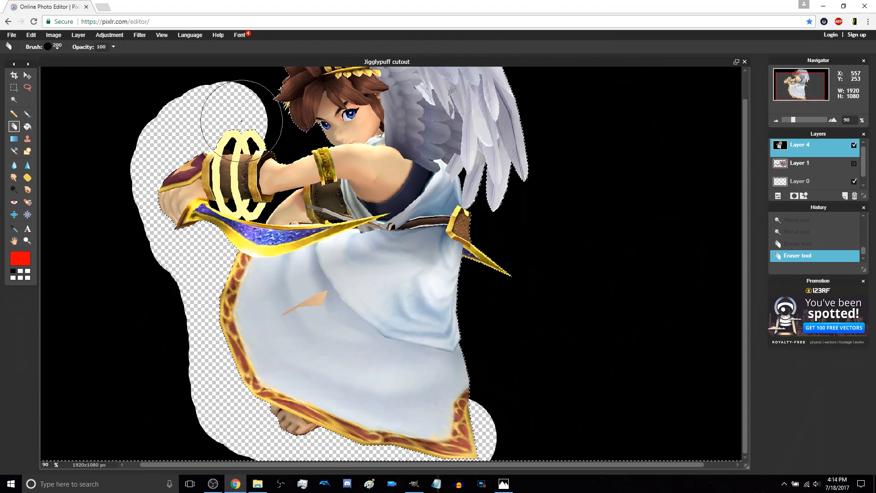
Erase the black background alongside the robe and wing and around the hair on Layer 4
mouse_move(425, 299)
left_mouse_down()
mouse_move(480, 418)
mouse_move(476, 215)
mouse_move(483, 164)
mouse_move(505, 172)
left_mouse_up()
scroll(456, 274, "up", 2)
scroll(456, 274, "right", 2)
mouse_move(443, 352)
left_mouse_down()
mouse_move(469, 214)
mouse_move(452, 142)
mouse_move(467, 101)
mouse_move(447, 78)
mouse_move(285, 55)
mouse_move(205, 106)
left_mouse_up()
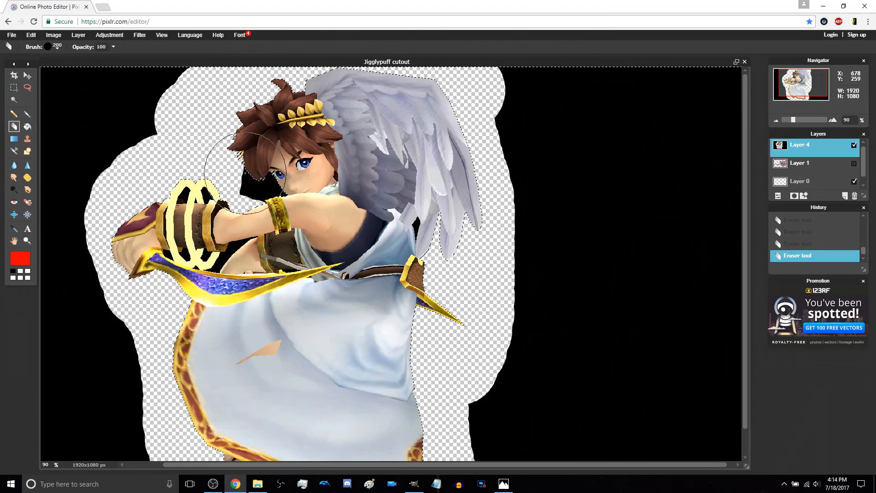
Erase the black patch between the face and forearm without touching the eyelashes, and deselect everything
scroll(249, 185, "down", 1)
scroll(256, 182, "up", 3)
scroll(258, 181, "up", 3)
left_click_drag(233, 145, 369, 354)
left_click_drag(276, 235, 313, 278)
scroll(272, 289, "up", 2)
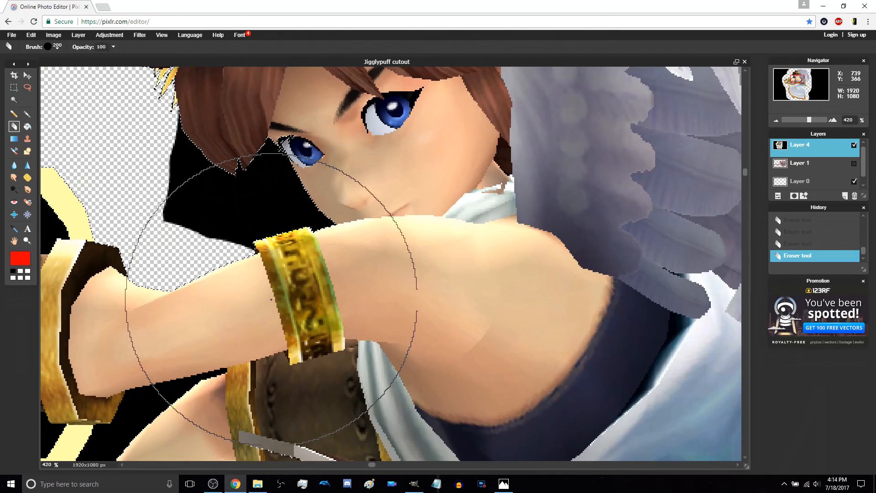
left_click(279, 297)
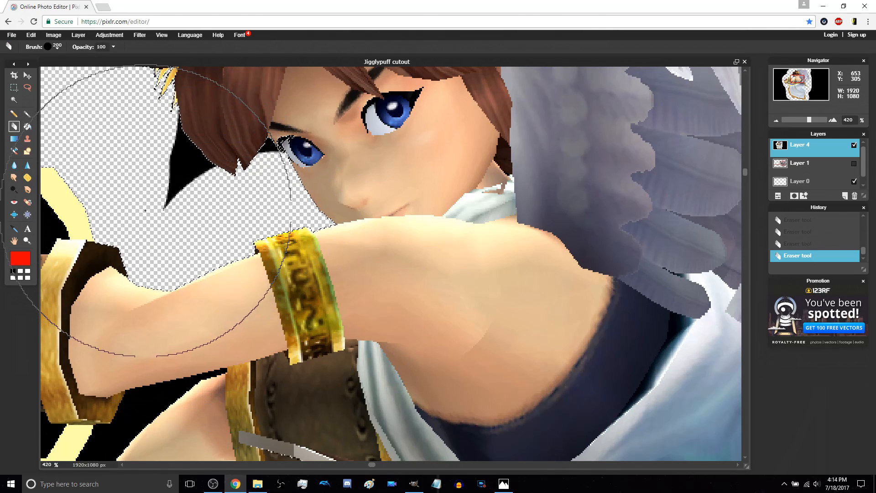
left_click(135, 209)
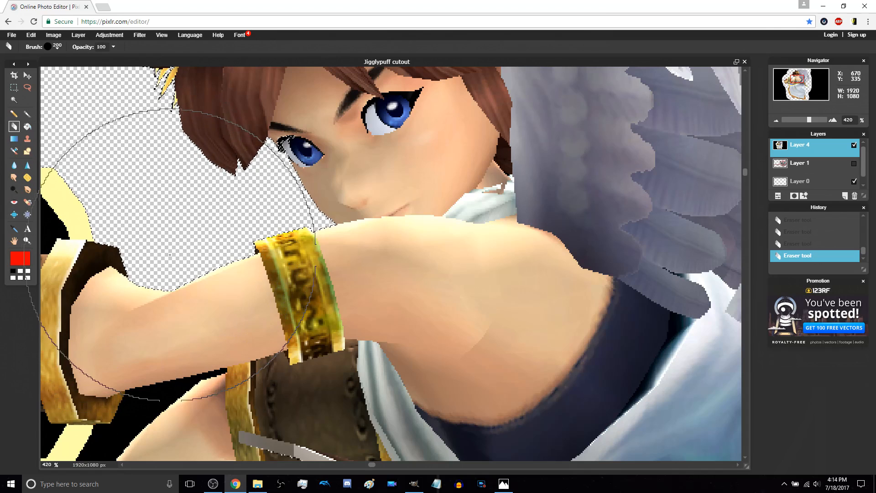
scroll(305, 288, "down", 1)
key("x")
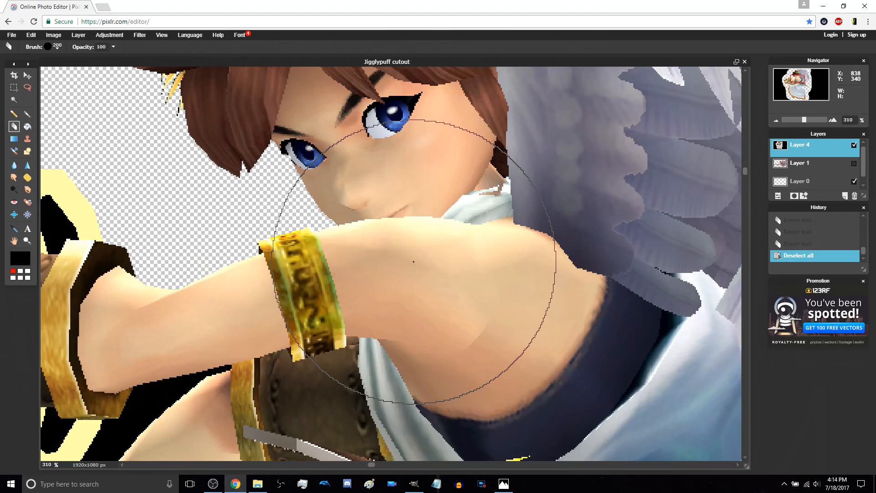
Erase the remaining black background out to the canvas edges on both sides of the character
scroll(413, 261, "down", 6)
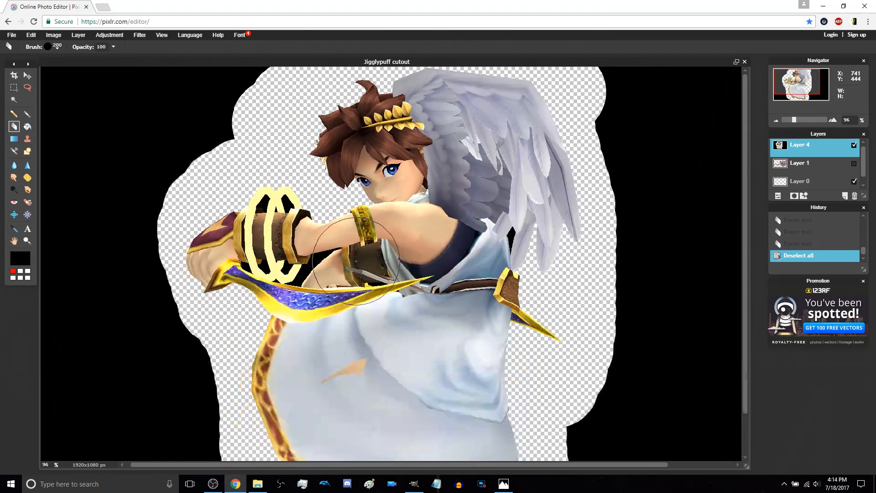
scroll(331, 258, "down", 1)
mouse_move(171, 88)
left_mouse_down()
mouse_move(193, 115)
mouse_move(223, 75)
mouse_move(157, 116)
mouse_move(119, 222)
mouse_move(137, 319)
mouse_move(153, 342)
mouse_move(145, 294)
mouse_move(160, 308)
mouse_move(183, 438)
mouse_move(225, 459)
left_mouse_up()
mouse_move(165, 455)
left_mouse_down()
mouse_move(112, 434)
mouse_move(97, 307)
mouse_move(95, 186)
mouse_move(117, 74)
mouse_move(135, 59)
mouse_move(147, 140)
mouse_move(145, 368)
left_mouse_up()
scroll(137, 87, "down", 5)
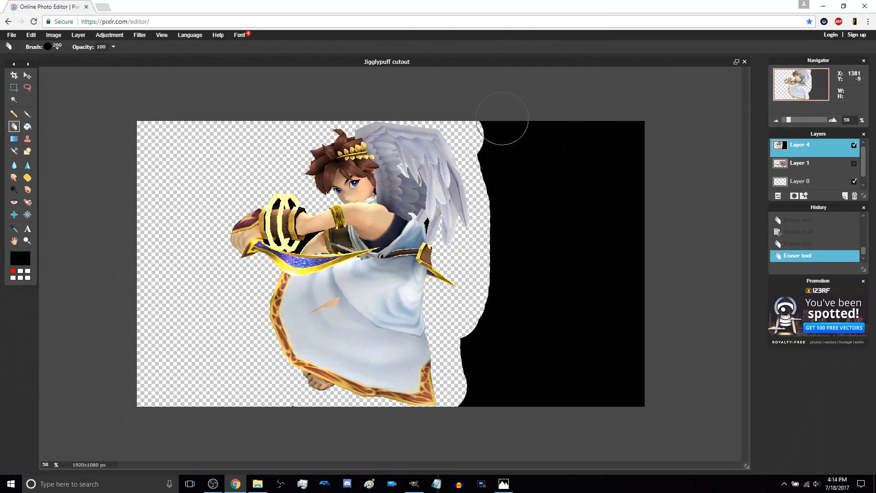
mouse_move(503, 132)
left_mouse_down()
mouse_move(497, 281)
mouse_move(473, 407)
mouse_move(501, 404)
mouse_move(509, 320)
mouse_move(504, 114)
mouse_move(527, 447)
mouse_move(539, 481)
mouse_move(549, 410)
mouse_move(533, 108)
mouse_move(565, 339)
mouse_move(586, 396)
mouse_move(565, 128)
mouse_move(618, 113)
mouse_move(615, 166)
mouse_move(641, 163)
mouse_move(592, 232)
mouse_move(664, 285)
mouse_move(669, 320)
mouse_move(637, 355)
mouse_move(662, 394)
mouse_move(588, 384)
left_mouse_up()
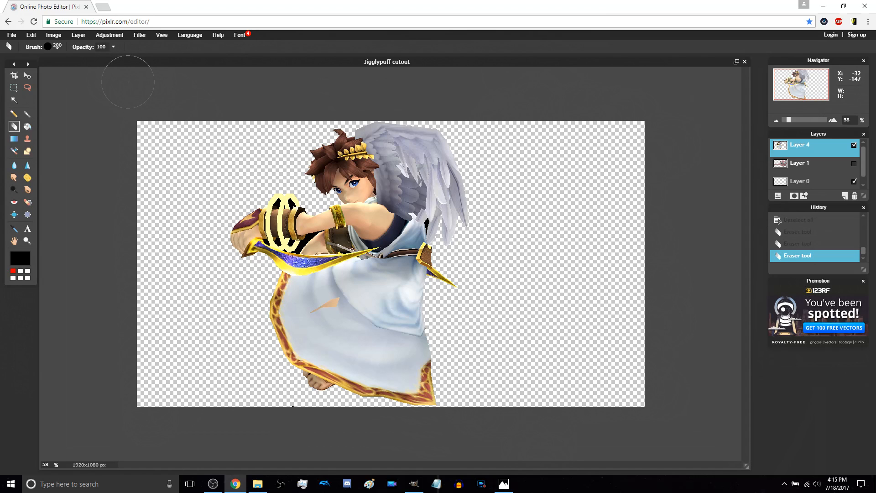
Select all the remaining pure black areas on Layer 4 with the Wand at tolerance 0, anti-aliased and non-contiguous
key("w")
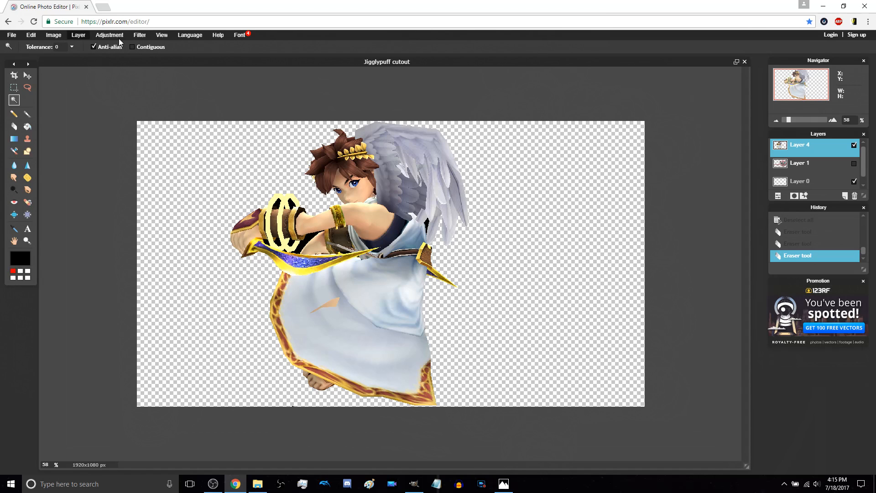
scroll(337, 200, "down", 2)
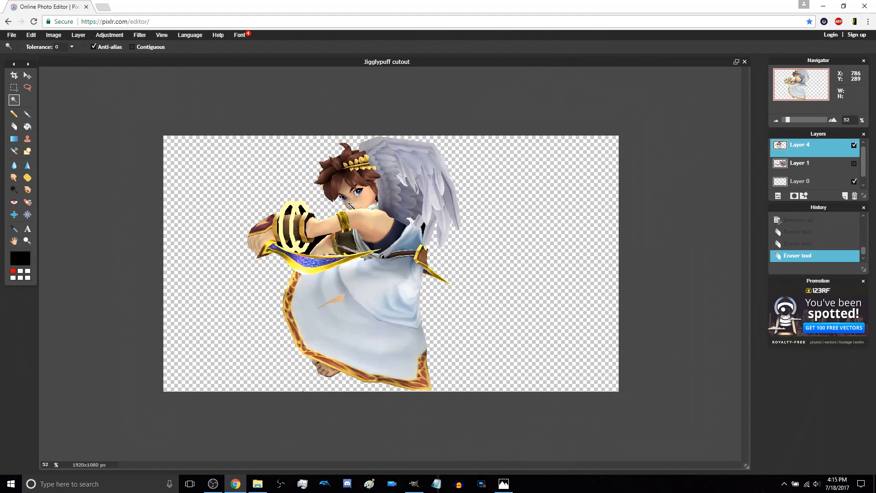
scroll(328, 219, "up", 6)
scroll(317, 240, "up", 2)
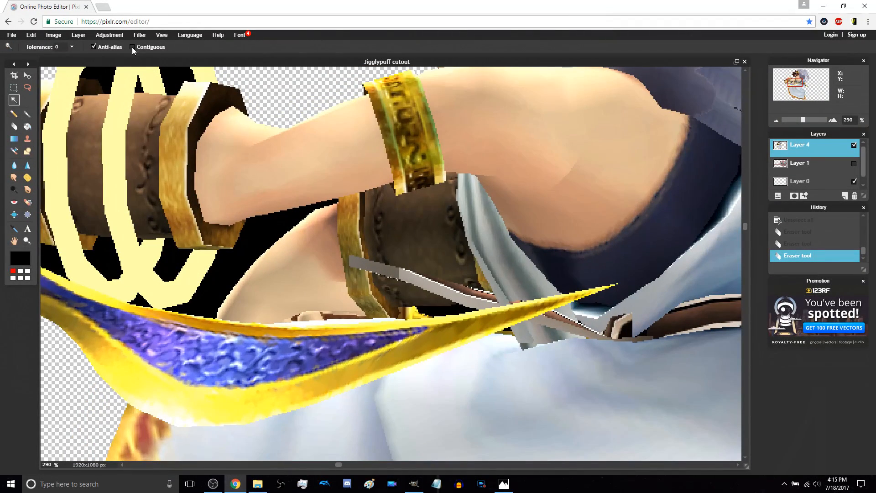
scroll(231, 216, "down", 2)
scroll(251, 183, "up", 2)
scroll(256, 163, "down", 4)
scroll(411, 200, "up", 2)
scroll(190, 98, "down", 1)
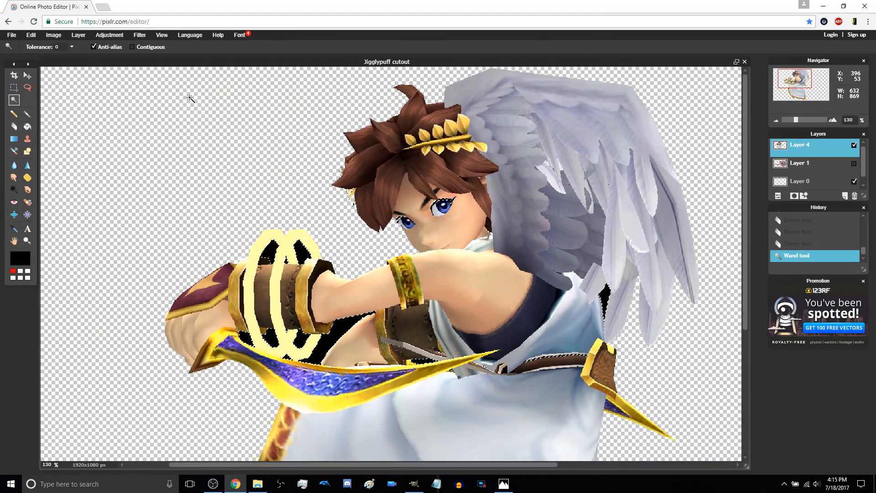
scroll(413, 201, "up", 6)
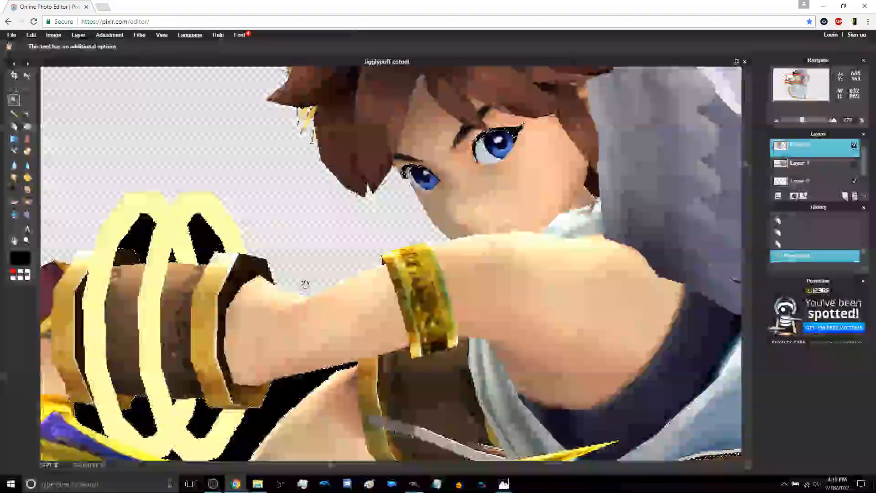
scroll(429, 336, "up", 1)
Erase the selected black areas under the forearm and inside the wrist rings with a 50-pixel hard round eraser brush
key("e")
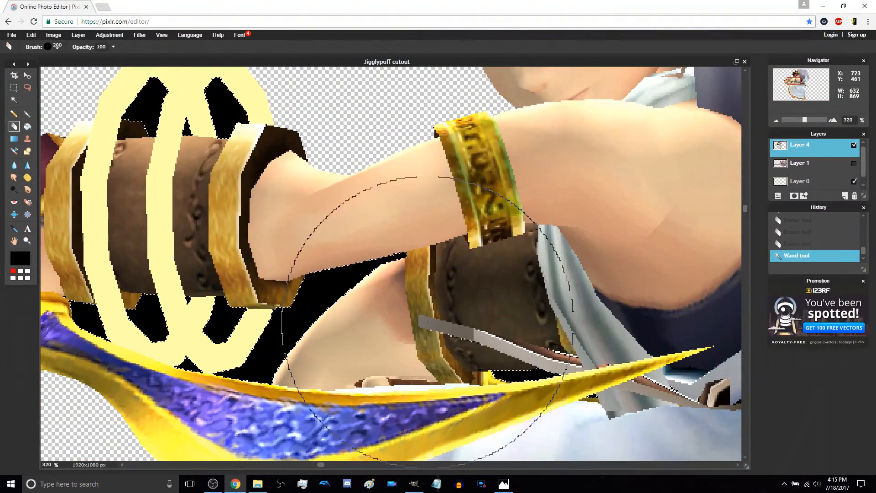
scroll(468, 297, "down", 10)
key("space")
left_click_drag(474, 306, 393, 366)
scroll(373, 221, "up", 7)
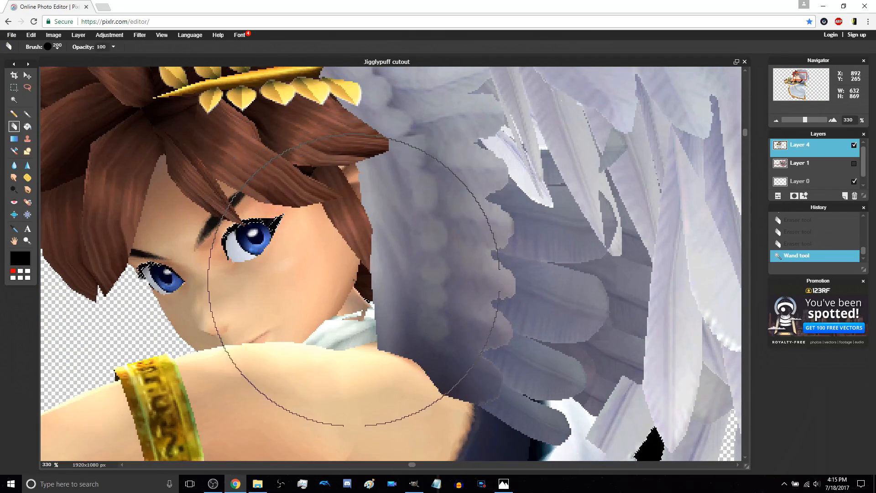
key("space")
left_click_drag(364, 359, 520, 219)
left_click_drag(436, 276, 603, 200)
key("space")
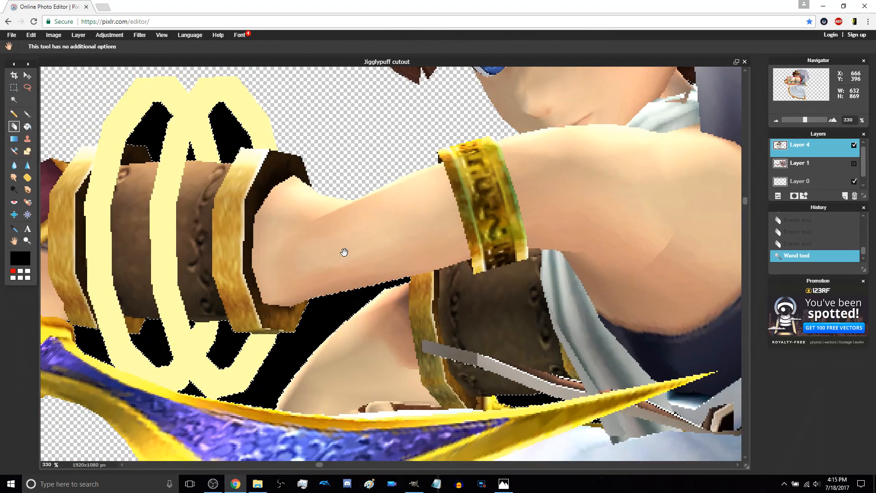
left_click_drag(344, 250, 394, 250)
left_click(58, 44)
left_click(147, 67)
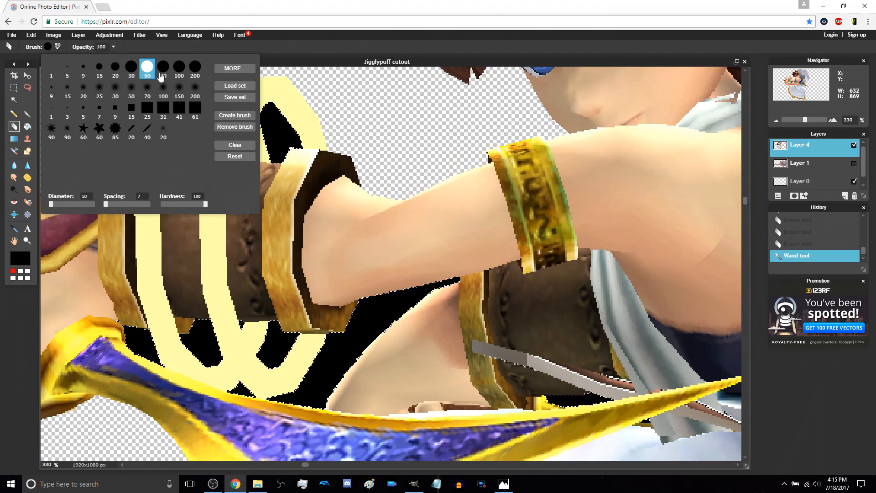
left_click(438, 280)
mouse_move(370, 313)
left_mouse_down()
mouse_move(312, 385)
mouse_move(247, 401)
mouse_move(213, 386)
mouse_move(286, 335)
left_mouse_up()
left_click_drag(232, 335, 149, 339)
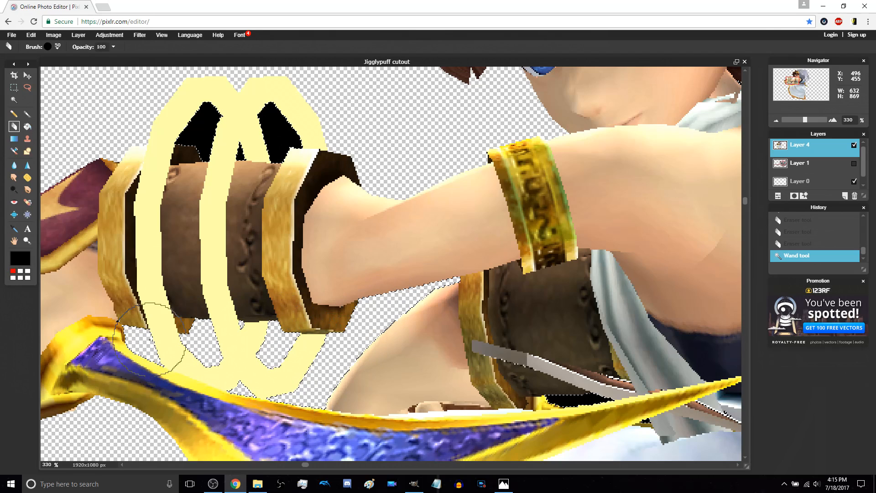
mouse_move(174, 234)
left_mouse_down()
mouse_move(200, 119)
mouse_move(247, 107)
mouse_move(227, 150)
mouse_move(305, 138)
left_mouse_up()
left_click_drag(181, 127, 183, 129)
Erase the selected black gap between the blade and the chest strap at the waist
key("space")
mouse_move(380, 273)
left_mouse_down()
mouse_move(526, 149)
mouse_move(336, 162)
mouse_move(286, 143)
left_mouse_up()
key("space")
left_click_drag(467, 225, 329, 252)
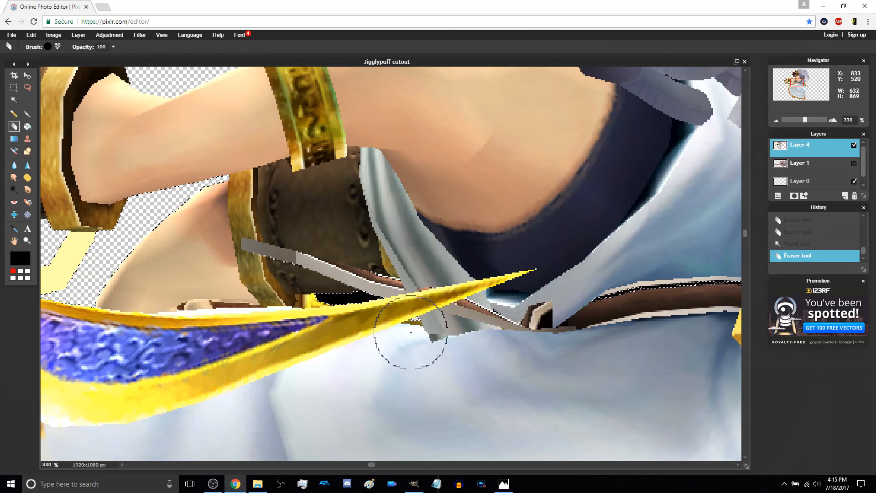
mouse_move(329, 310)
left_mouse_down()
mouse_move(384, 319)
mouse_move(314, 283)
left_mouse_up()
Undo the last eraser stroke along the belt
key("space")
key("space")
left_click_drag(410, 316, 217, 291)
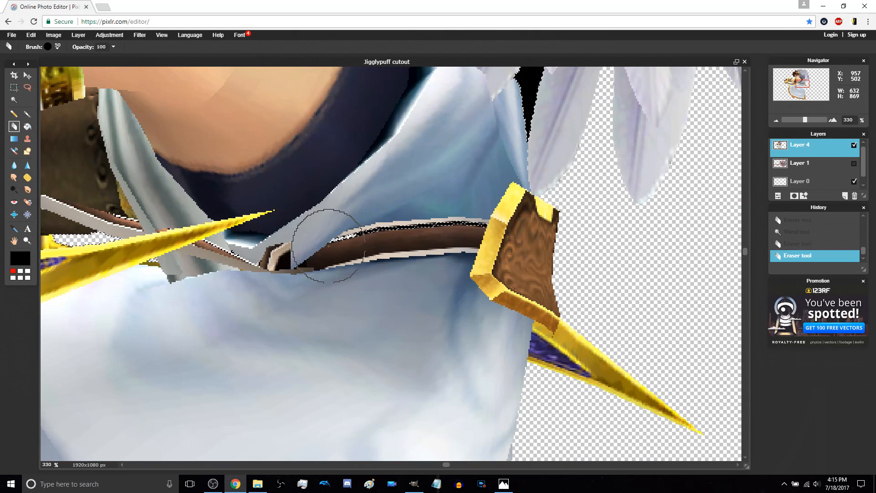
key("ctrl+z")
Erase the selected black gap between the robe and the lowest wing feathers
key("space")
mouse_move(543, 178)
left_mouse_down()
mouse_move(468, 258)
mouse_move(436, 272)
left_mouse_up()
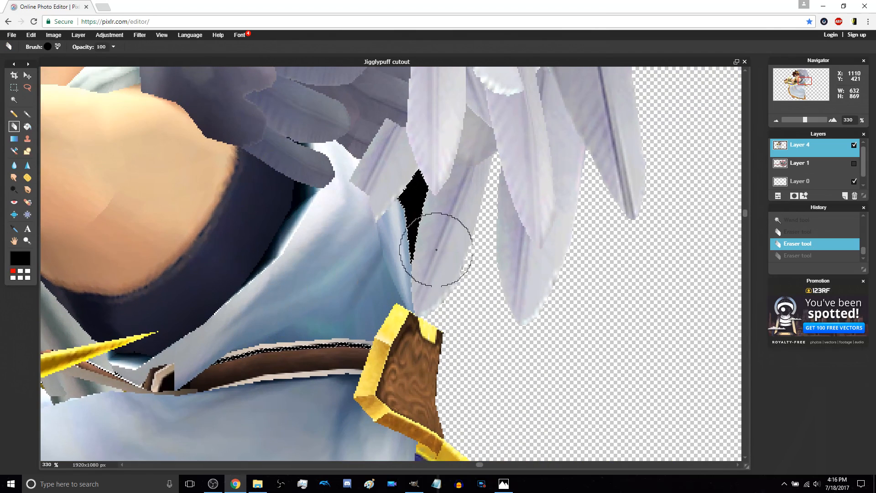
mouse_move(445, 185)
left_mouse_down()
mouse_move(497, 210)
mouse_move(381, 330)
mouse_move(313, 376)
left_mouse_up()
Examine the wing feathers, hair, face and robe up close for leftover black background
key("space")
left_click_drag(416, 253, 449, 356)
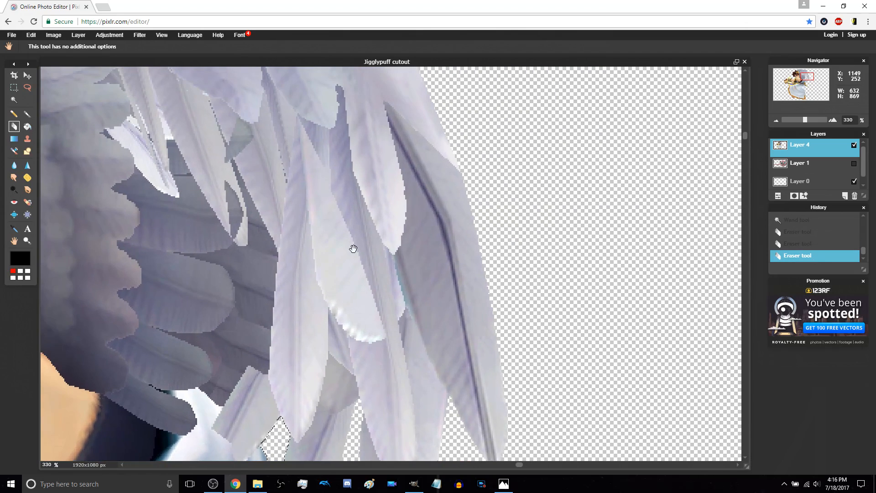
left_click_drag(354, 248, 466, 357)
left_click_drag(305, 292, 442, 360)
left_click_drag(356, 386, 444, 329)
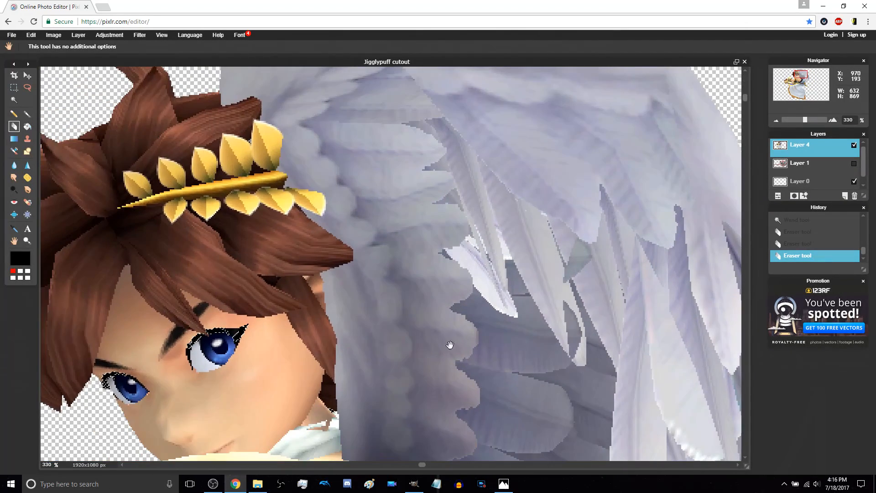
left_click_drag(457, 362, 338, 197)
left_click_drag(546, 355, 355, 242)
key("space")
left_click_drag(430, 206, 420, 282)
scroll(449, 251, "down", 1)
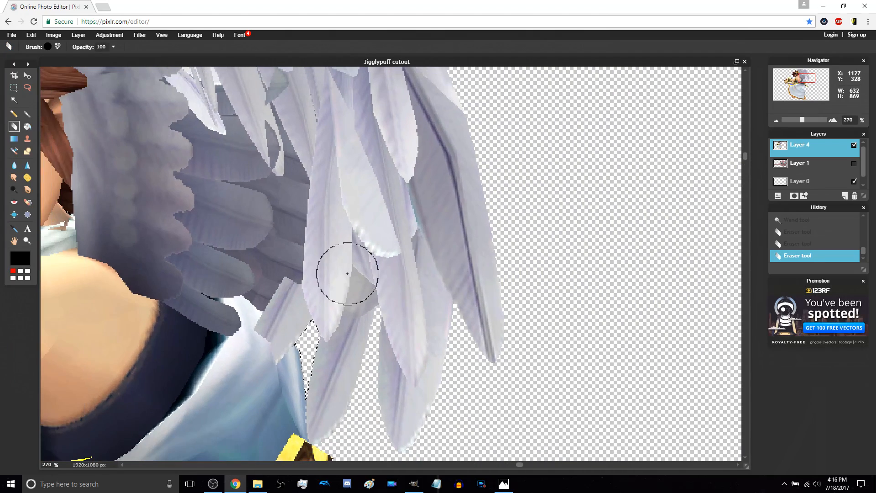
scroll(347, 273, "down", 4)
scroll(432, 249, "up", 3)
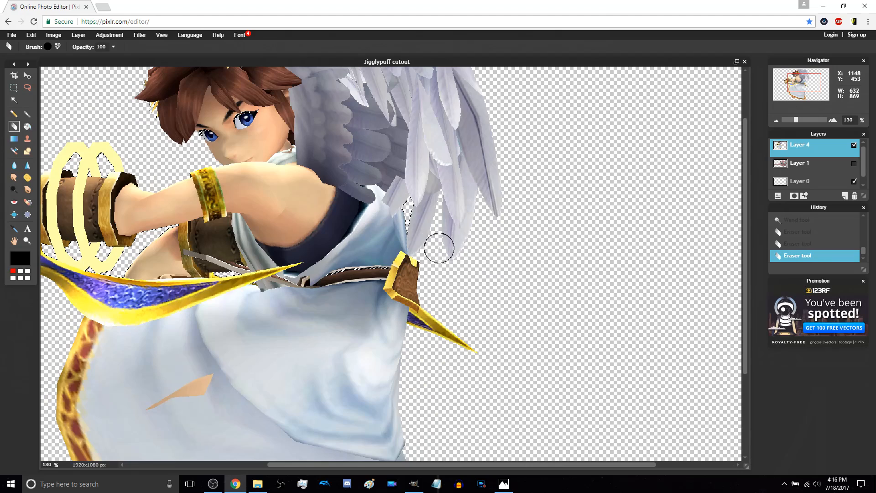
key("space")
left_click_drag(429, 223, 374, 338)
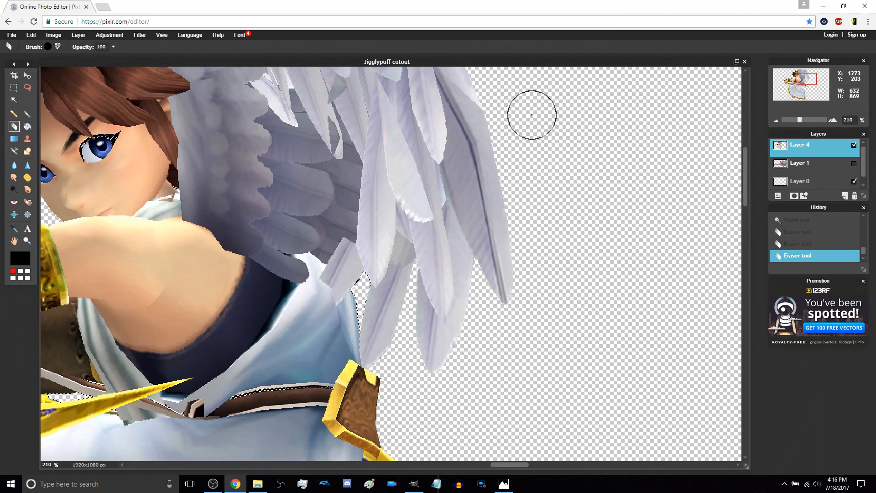
scroll(453, 174, "down", 2)
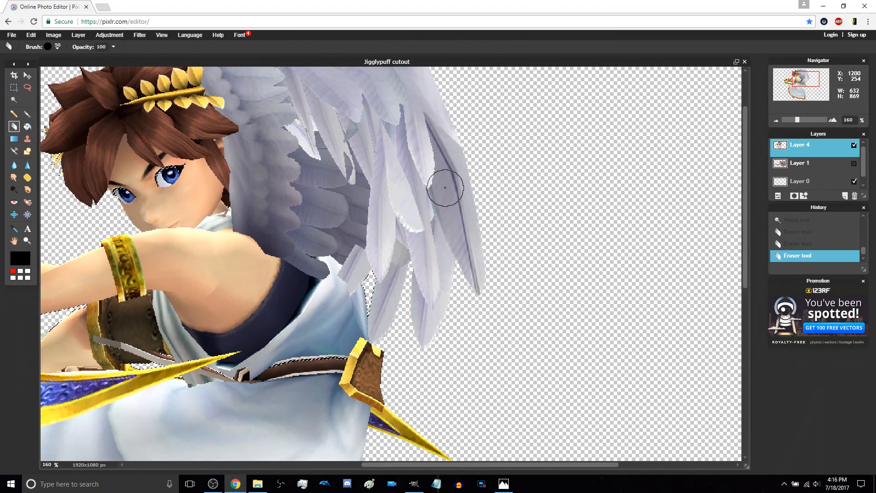
scroll(413, 230, "down", 2)
Deselect everything and erase the small black speck at the canvas's bottom edge near the foot
scroll(410, 229, "down", 2)
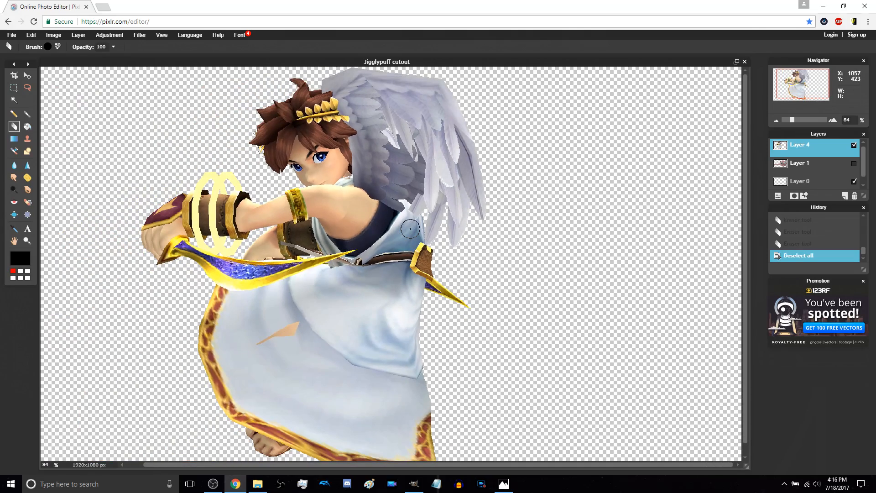
scroll(414, 236, "up", 3)
scroll(376, 217, "down", 3)
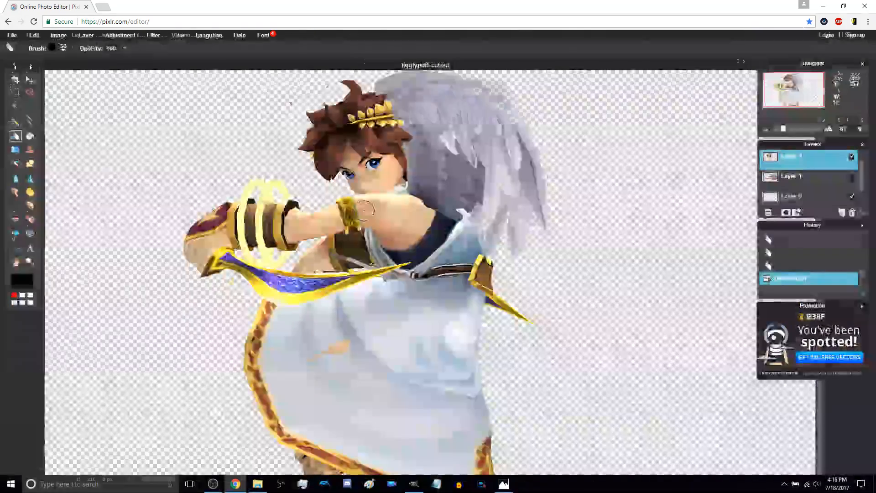
scroll(377, 217, "down", 3)
scroll(392, 276, "up", 2)
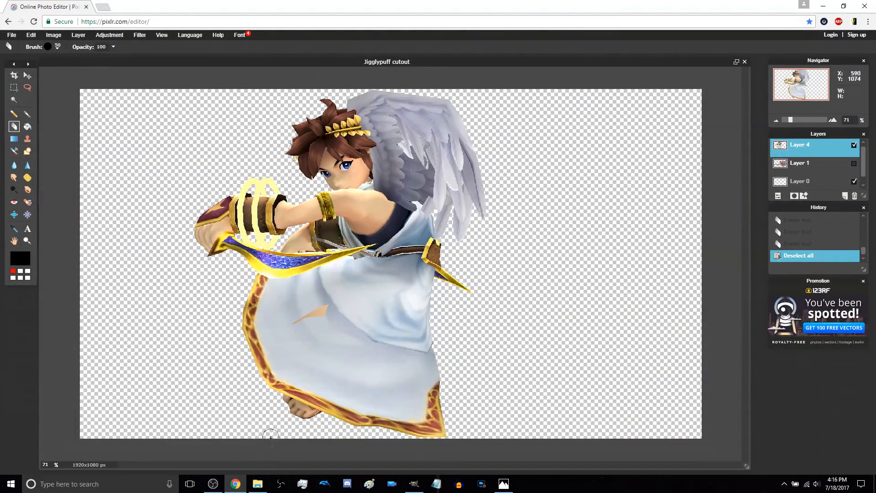
scroll(320, 400, "up", 4)
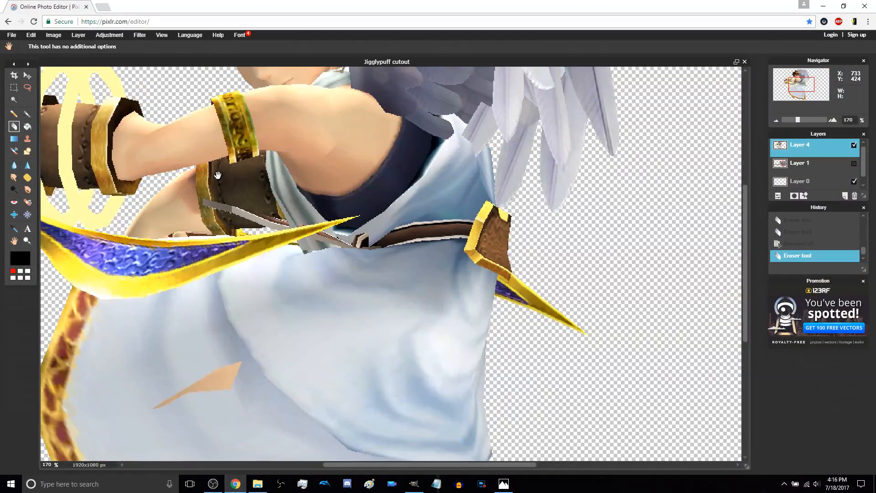
Examine the finished cutout around the waist, arm, face, hair and wing for remaining flaws
scroll(432, 274, "down", 2)
scroll(432, 274, "up", 2)
key("space")
scroll(399, 185, "up", 1)
left_click_drag(398, 186, 331, 320)
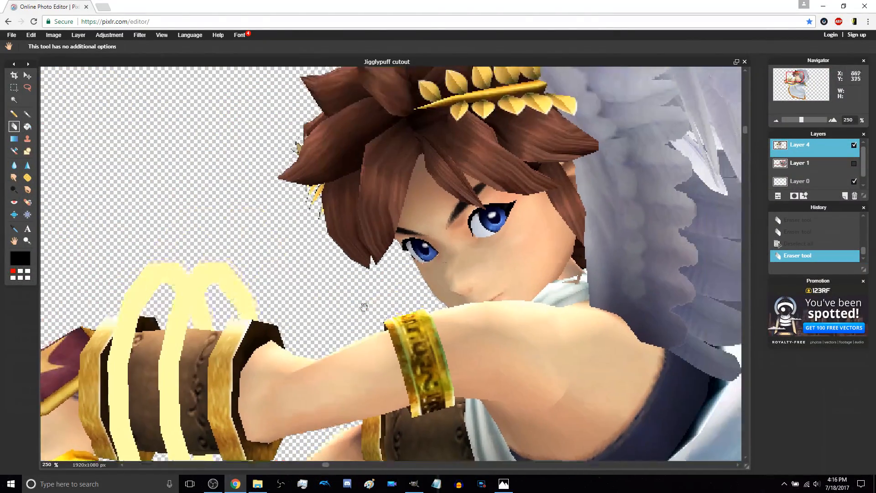
left_click_drag(468, 257, 456, 355)
left_click_drag(509, 296, 360, 338)
left_click_drag(481, 256, 309, 256)
left_click_drag(486, 320, 464, 249)
scroll(464, 250, "down", 5)
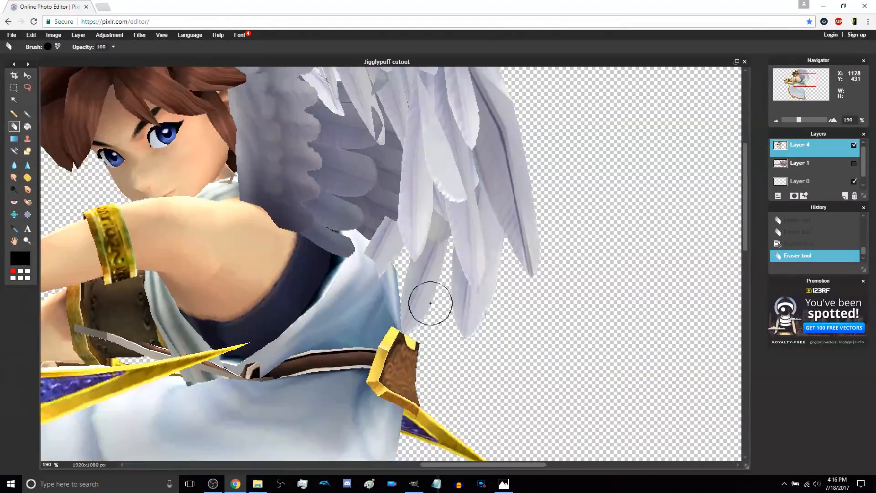
scroll(430, 303, "down", 2)
Crop the canvas closely around the character to about 921 x 1081 px, keeping the full height
key("c")
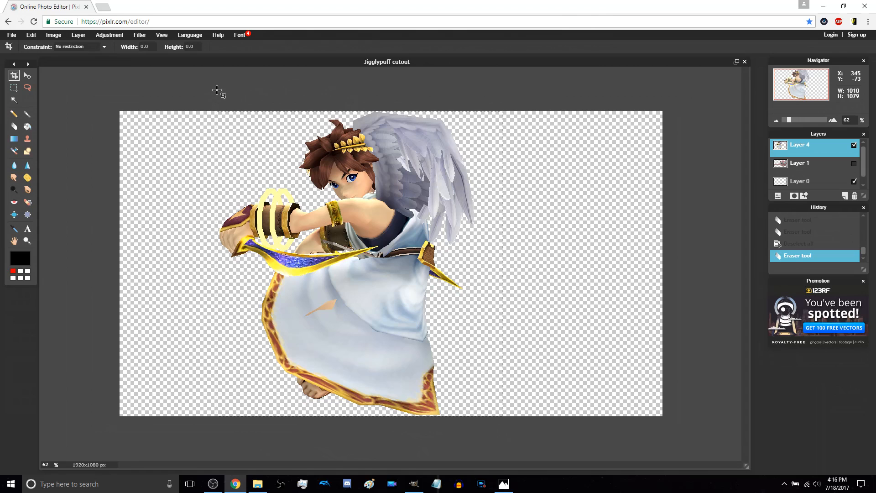
left_click_drag(501, 110, 474, 107)
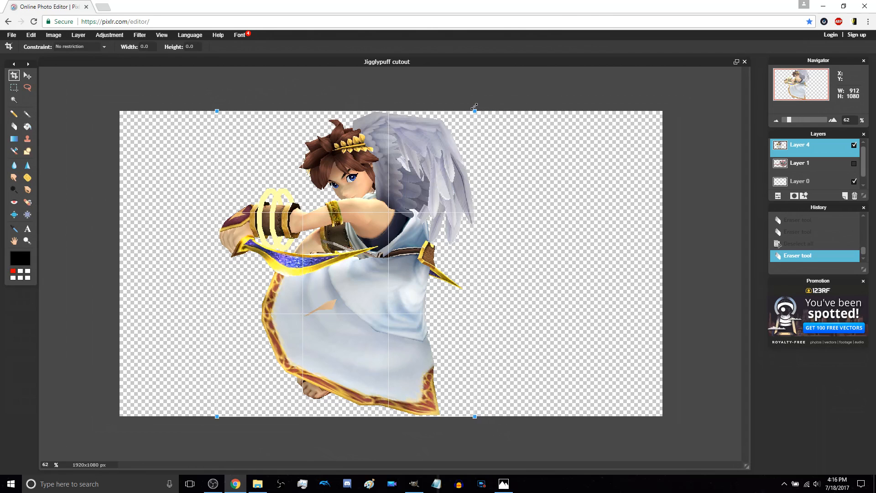
key("Return")
left_click(416, 270)
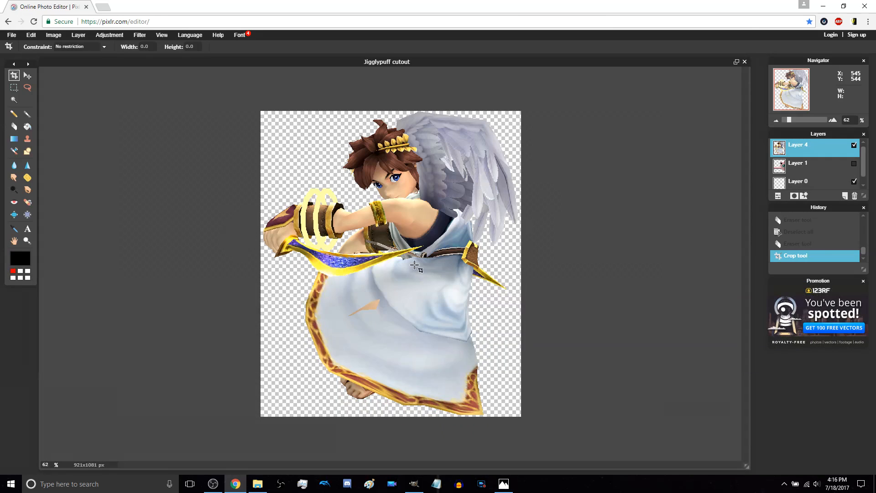
Save the image to the computer as a PNG named "Pit cutout" in the 00000000 screenshots folder
left_click(11, 34)
left_click(27, 84)
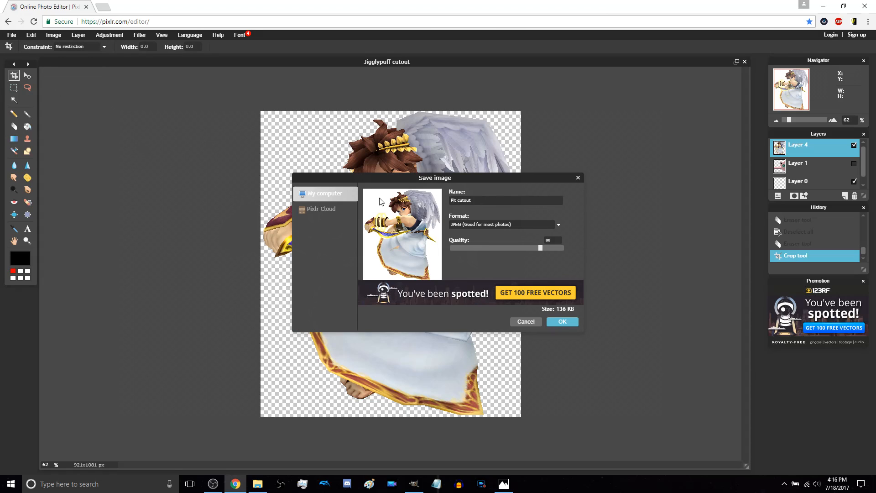
left_click(530, 228)
left_click(469, 243)
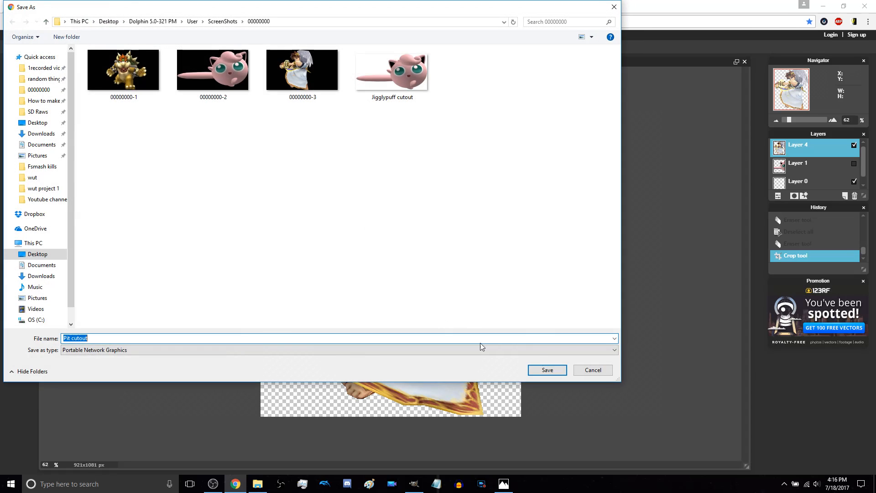
left_click(547, 369)
Open the saved Pit cutout file from its folder in Photos and examine it maximized and zoomed in
left_click(258, 484)
left_click(680, 182)
double_click(680, 182)
scroll(548, 231, "up", 2)
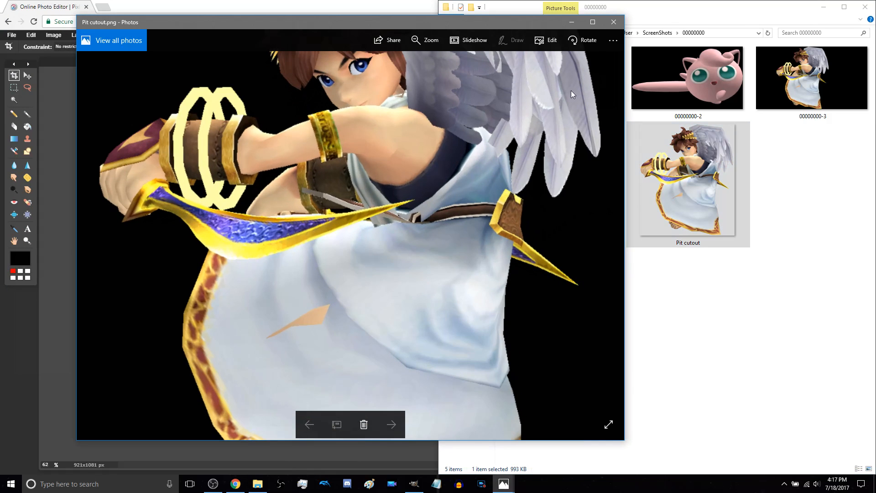
left_click(592, 22)
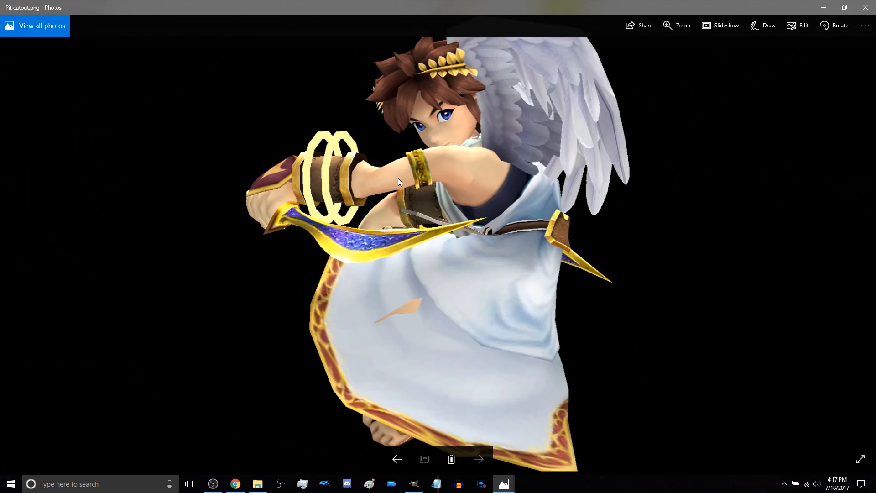
scroll(431, 201, "up", 3)
scroll(308, 169, "down", 3)
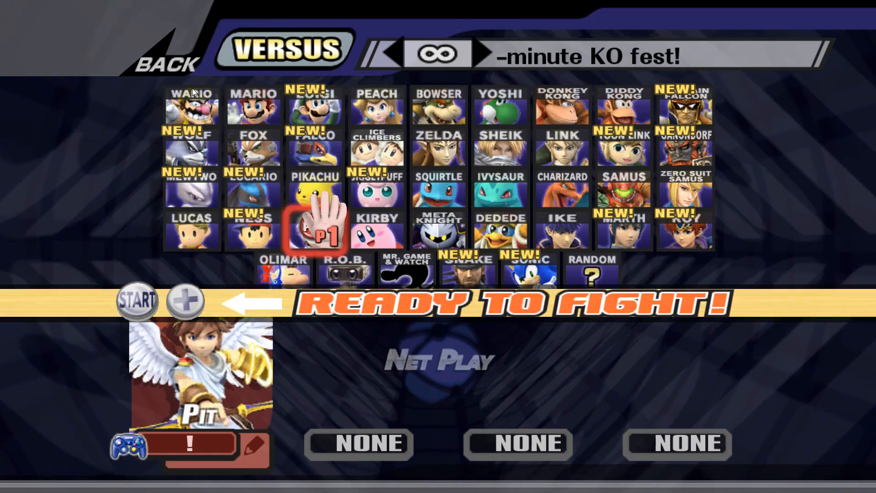
key("Right")
key("Right")
key("Left")
key("Up")
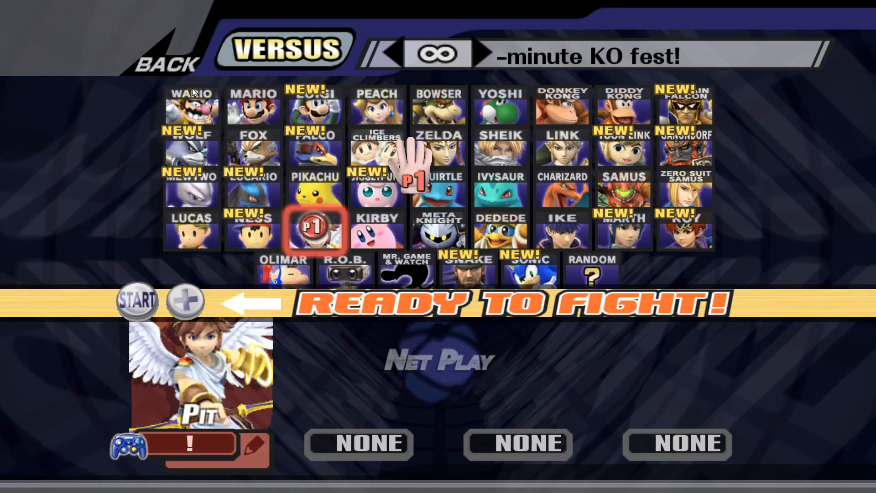
key("Up")
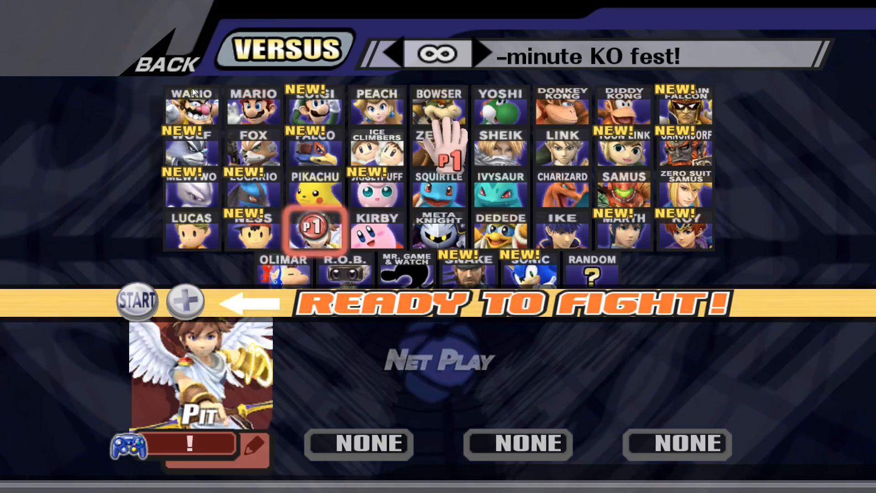
key("Left")
key("Down")
key("Right")
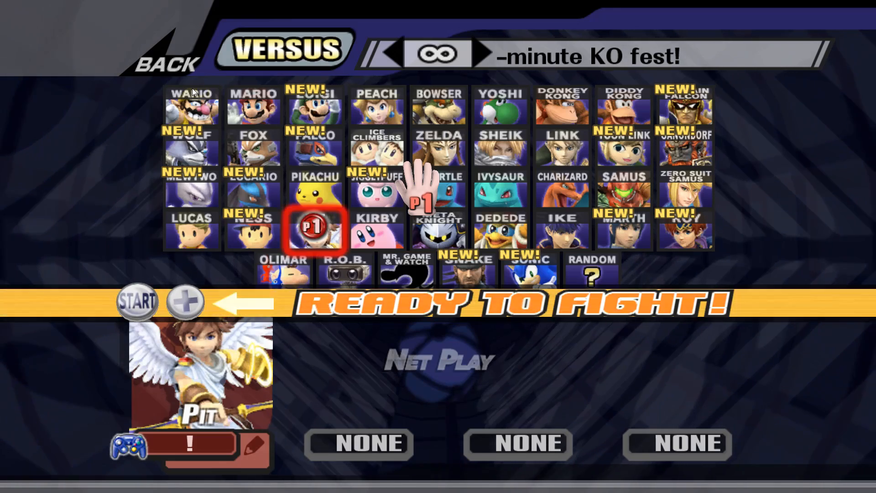
key("Up")
key("Left")
key("Down")
key("Right")
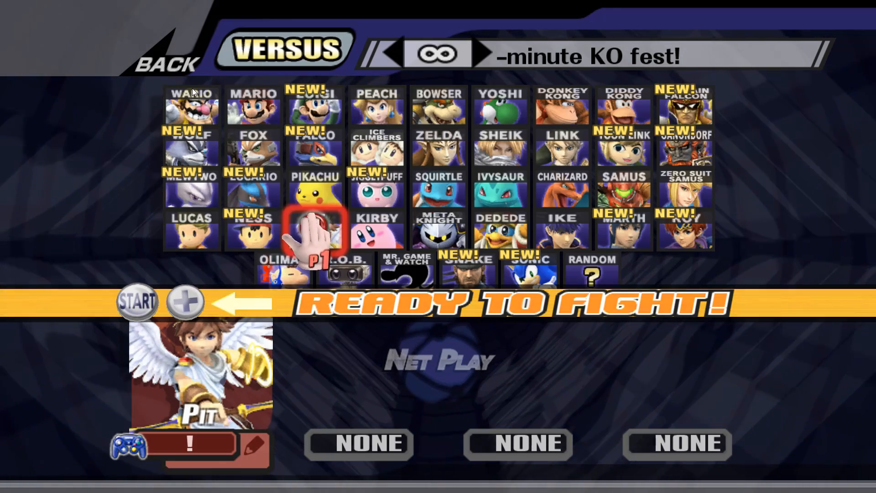
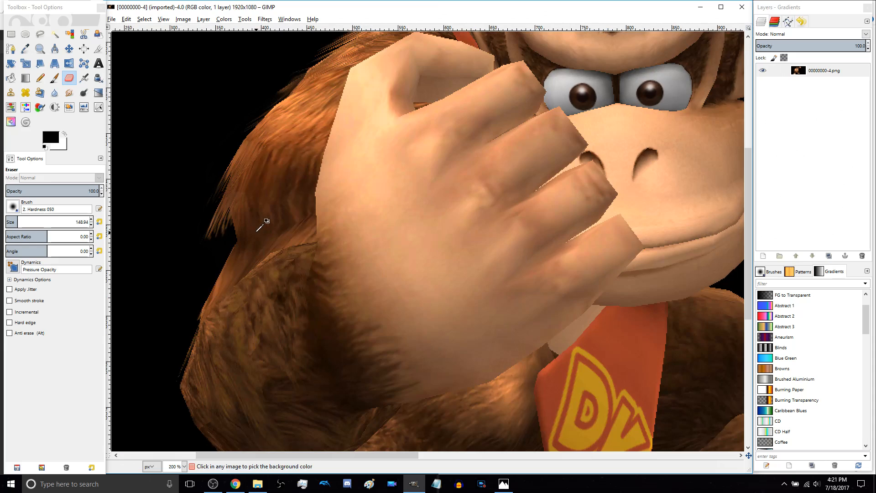
Examine the fur strands along Donkey Kong's arm and shoulder where they meet the black background
scroll(244, 227, "up", 3)
scroll(377, 253, "up", 1)
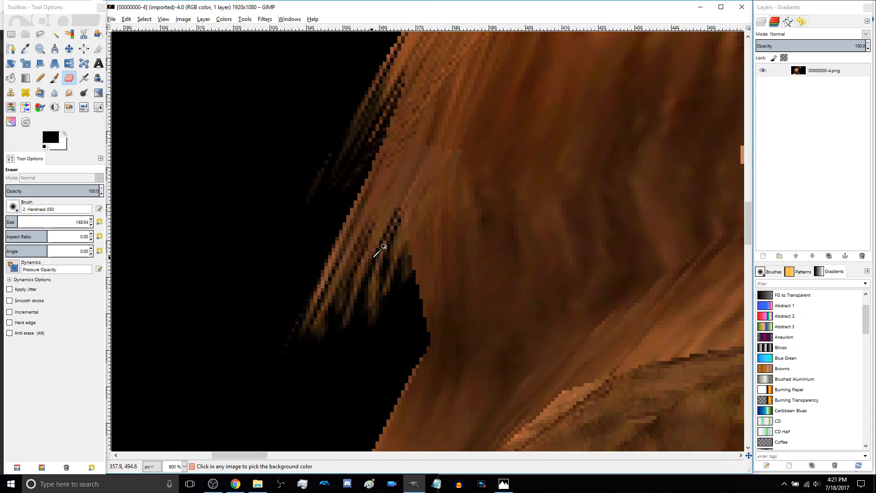
mouse_move(403, 298)
left_mouse_down()
mouse_move(434, 172)
mouse_move(385, 361)
mouse_move(423, 235)
mouse_move(413, 246)
left_mouse_up()
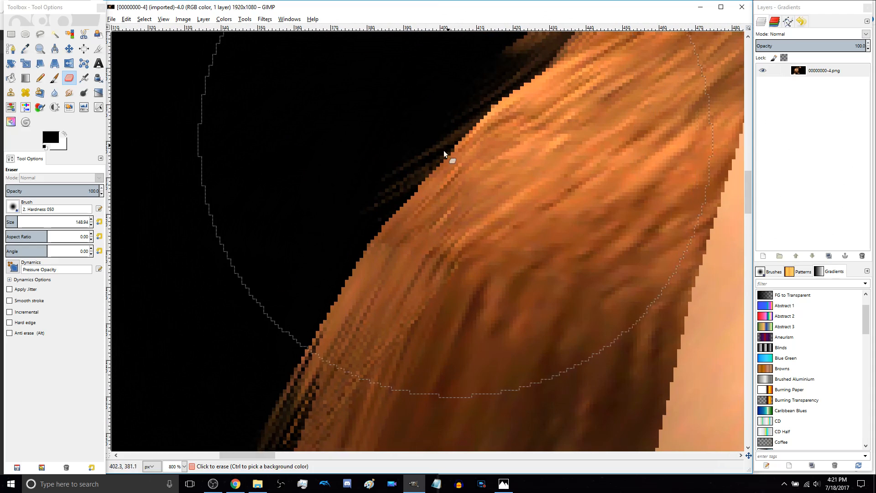
scroll(497, 137, "up", 4)
scroll(497, 137, "right", 3)
mouse_move(522, 137)
left_mouse_down()
mouse_move(378, 294)
mouse_move(414, 261)
left_mouse_up()
scroll(453, 218, "down", 8, "ctrl")
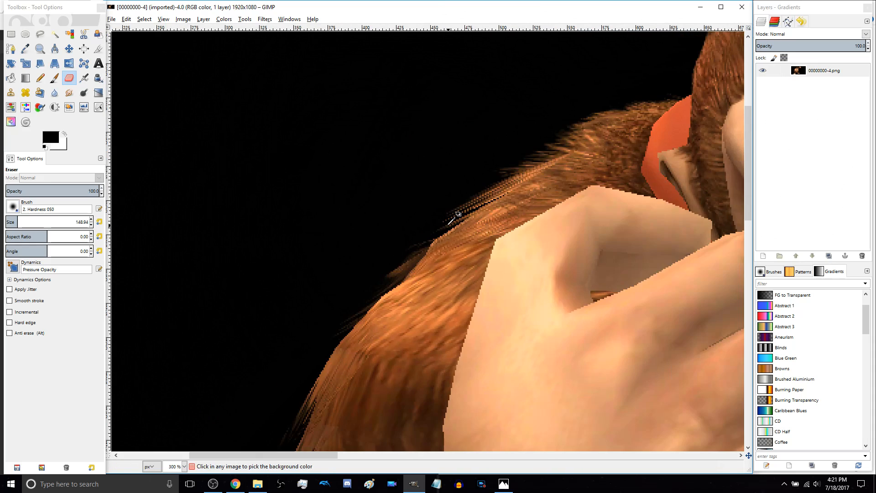
scroll(454, 221, "up", 2, "ctrl")
scroll(444, 233, "down", 1, "ctrl")
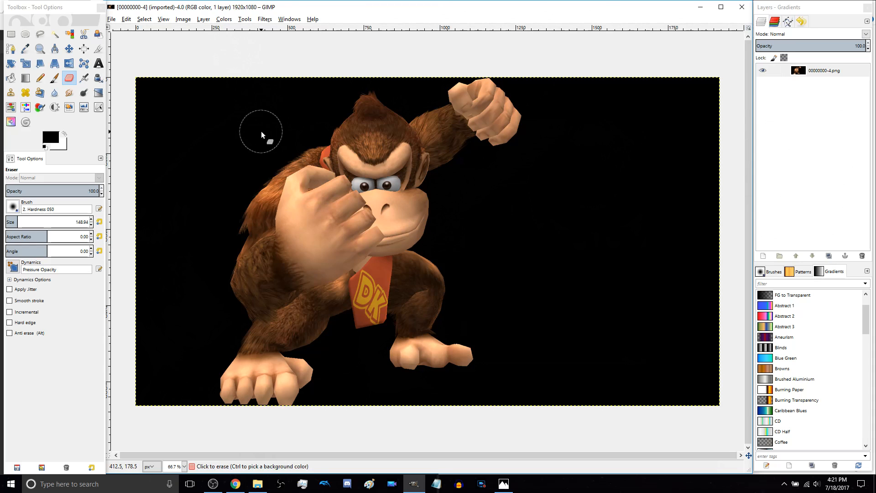
scroll(286, 162, "up", 6, "ctrl")
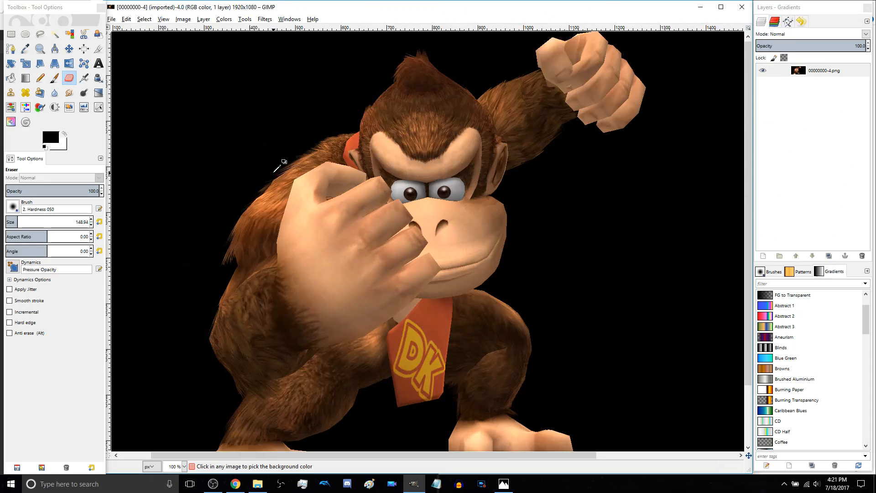
scroll(285, 162, "down", 7, "ctrl")
scroll(284, 162, "up", 7, "ctrl")
scroll(284, 161, "down", 4, "ctrl")
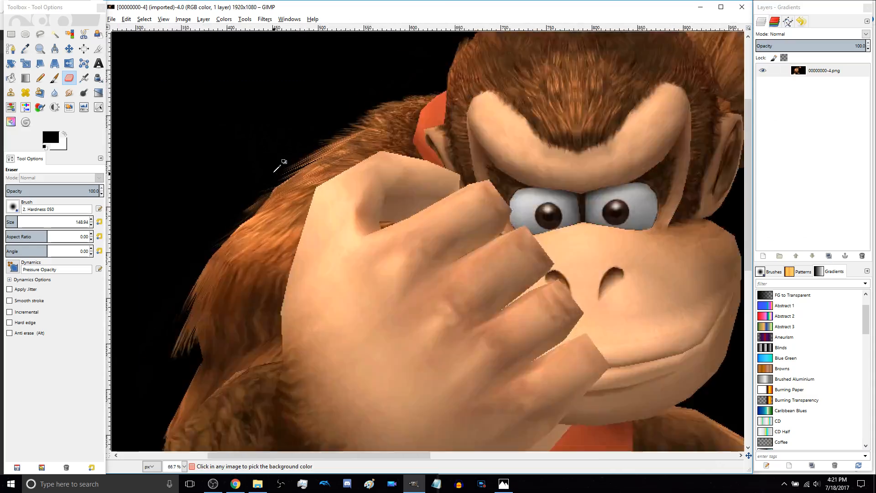
scroll(284, 162, "down", 1, "ctrl")
scroll(284, 161, "up", 3, "ctrl")
scroll(284, 161, "down", 3, "ctrl")
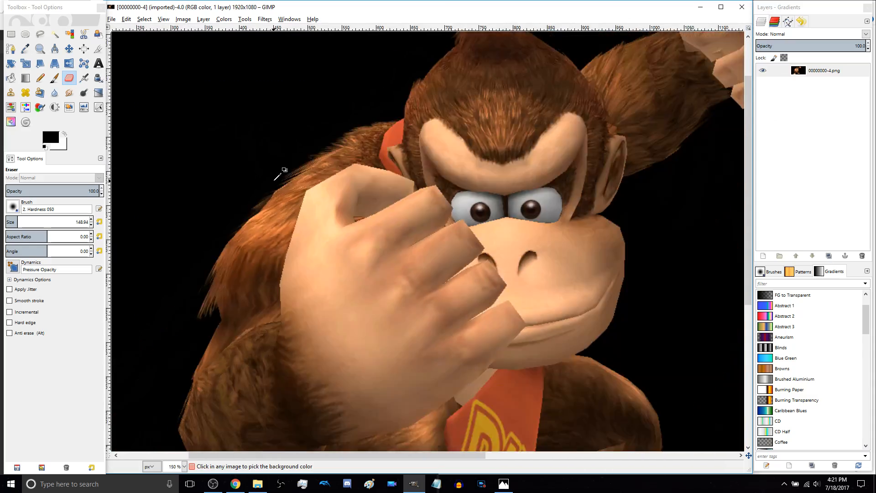
scroll(284, 168, "down", 1, "ctrl")
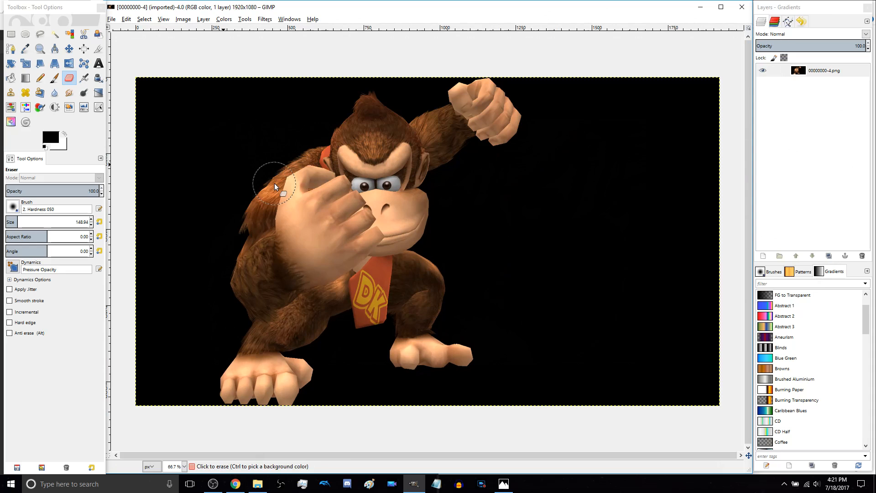
Select the black background around Donkey Kong by color and turn off feathered edges for the selection tool
key("shift+o")
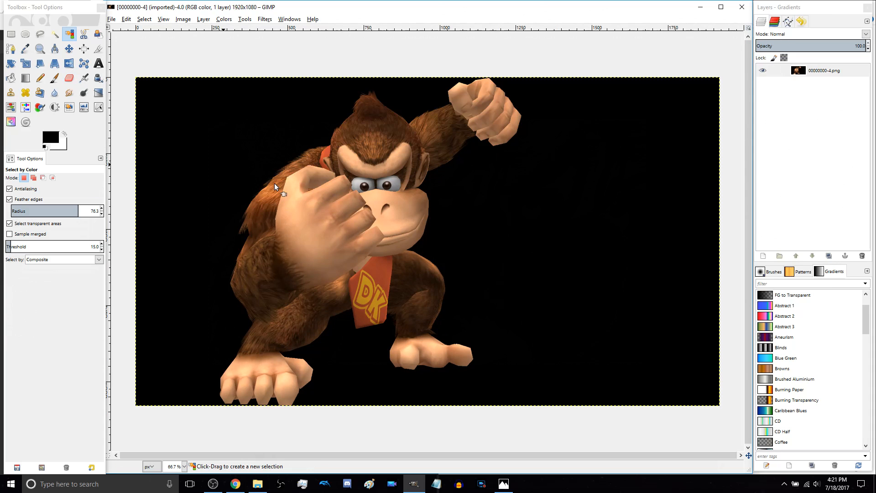
left_click_drag(551, 209, 542, 218)
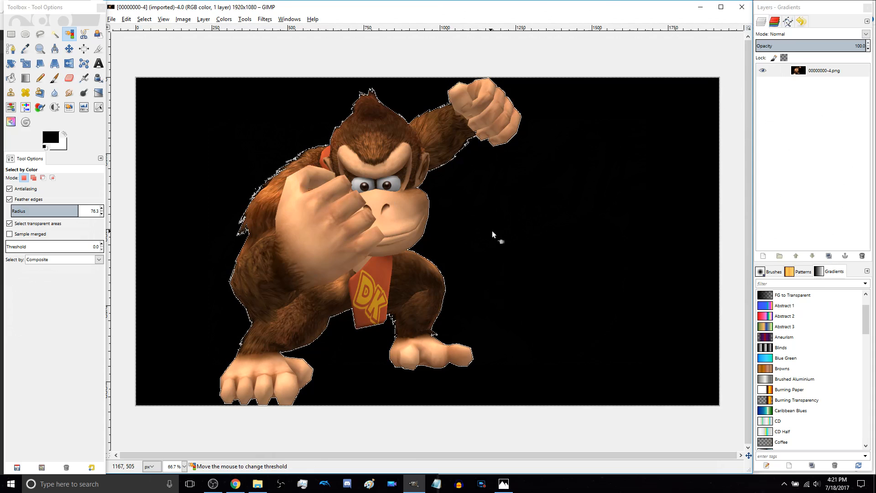
mouse_move(529, 227)
left_mouse_down()
mouse_move(579, 223)
mouse_move(531, 233)
left_mouse_up()
left_click(24, 201)
left_click(211, 78)
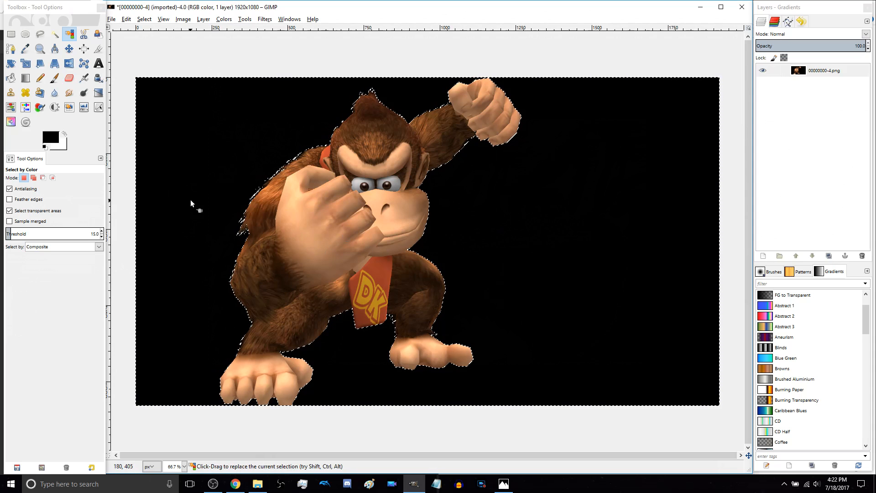
Replace the selection with a color selection sampled from the dark fur below the raised fist
scroll(255, 192, "up", 3, "ctrl")
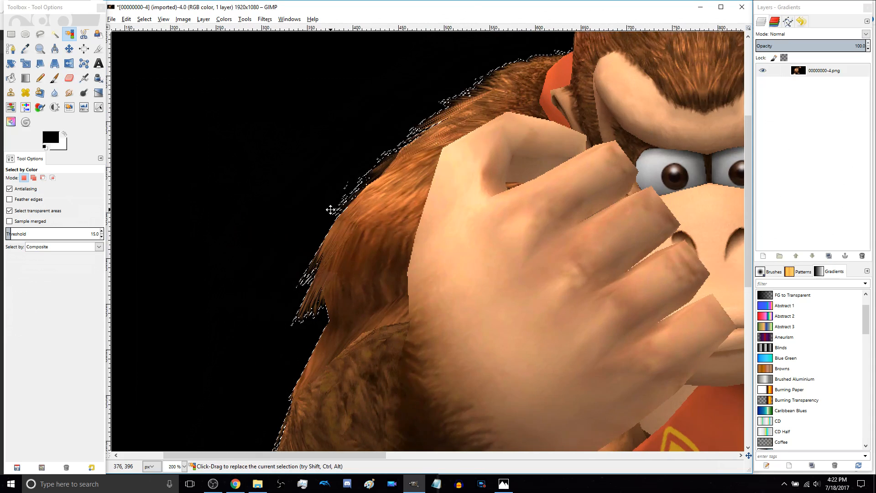
left_click_drag(256, 188, 293, 178)
left_click_drag(434, 314, 377, 118)
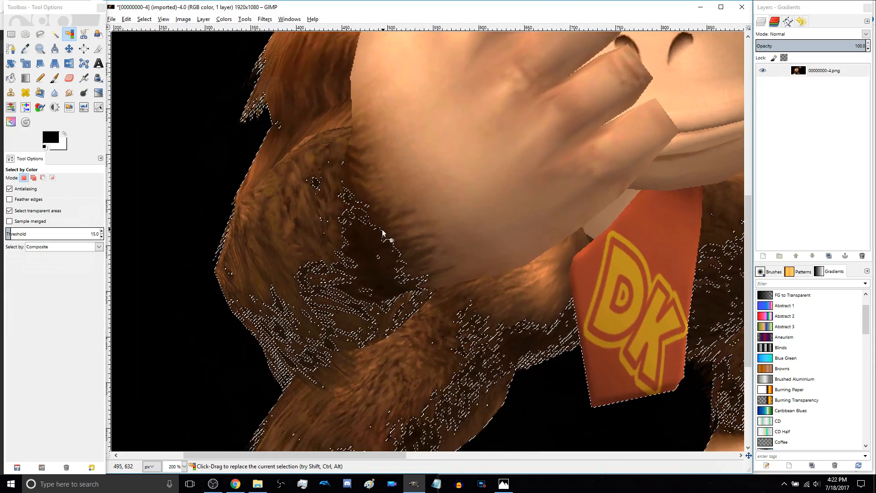
scroll(382, 231, "down", 4, "ctrl")
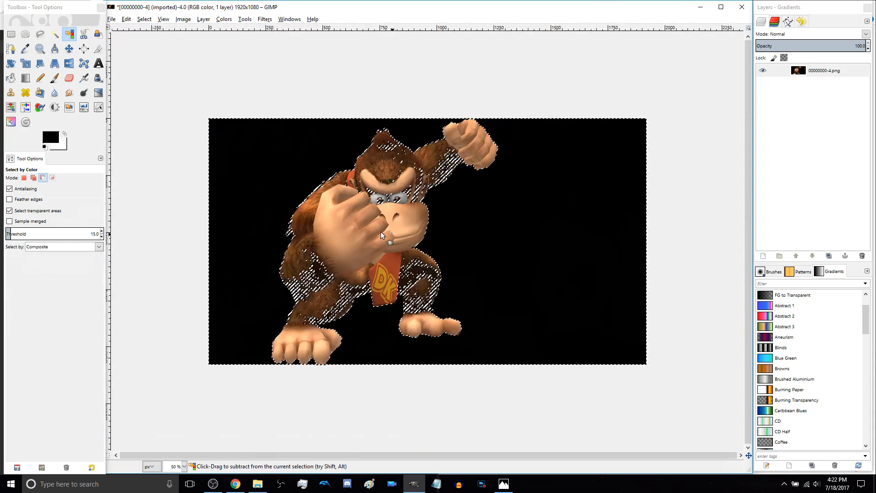
scroll(381, 231, "up", 1, "ctrl")
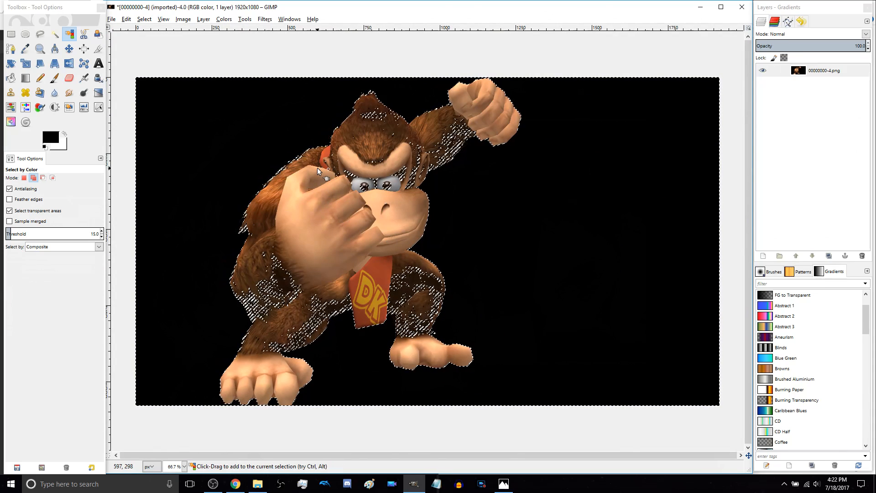
Try erasing across the legs and lower body within the fur-including selection, and undo the stroke
key("shift+e")
mouse_move(313, 294)
left_mouse_down()
mouse_move(428, 308)
mouse_move(482, 293)
mouse_move(376, 340)
mouse_move(379, 270)
mouse_move(212, 336)
mouse_move(384, 314)
left_mouse_up()
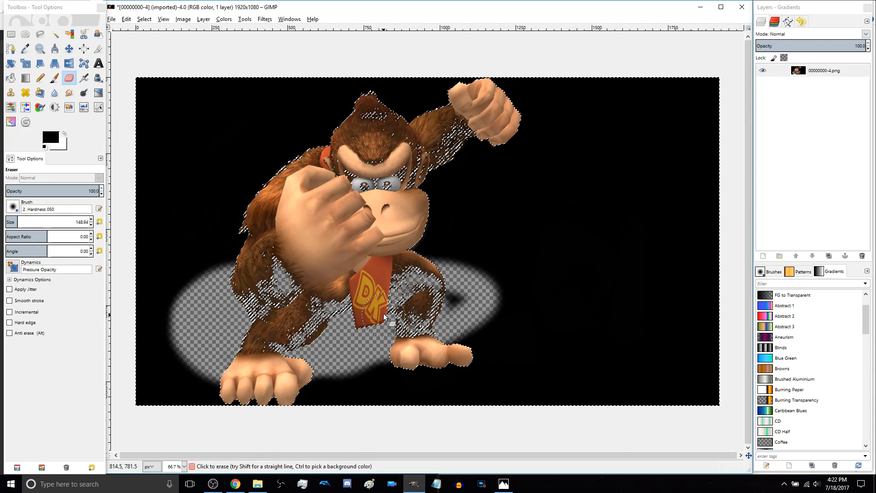
key("ctrl+z")
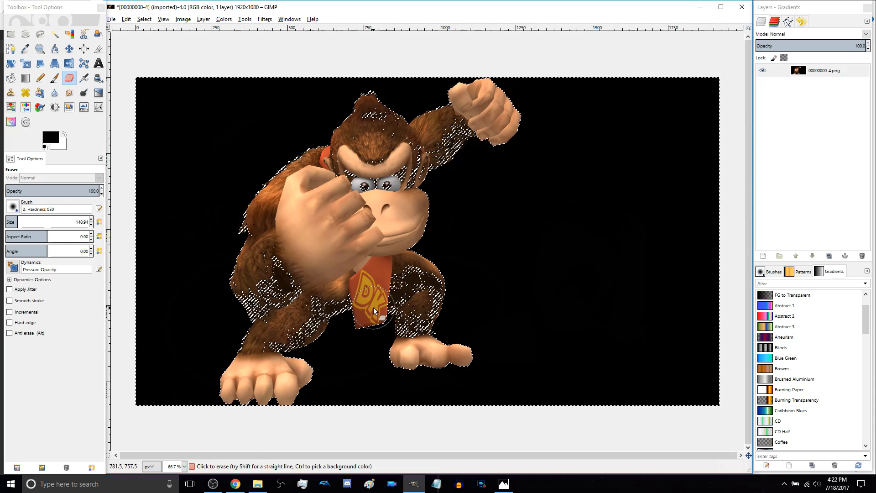
Reselect only the black background by color, leaving Donkey Kong's dark fur out of the selection
key("shift+o")
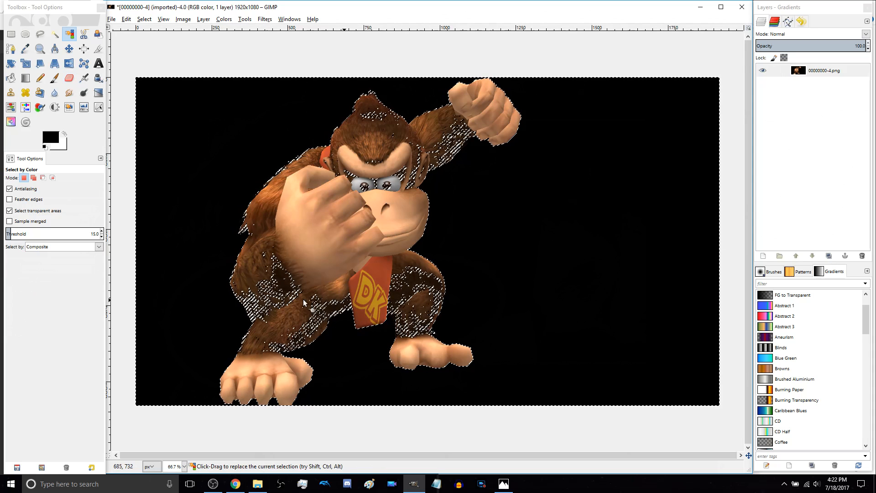
mouse_move(579, 210)
left_mouse_down()
mouse_move(649, 209)
mouse_move(511, 249)
mouse_move(283, 255)
left_mouse_up()
left_click_drag(185, 237, 176, 232)
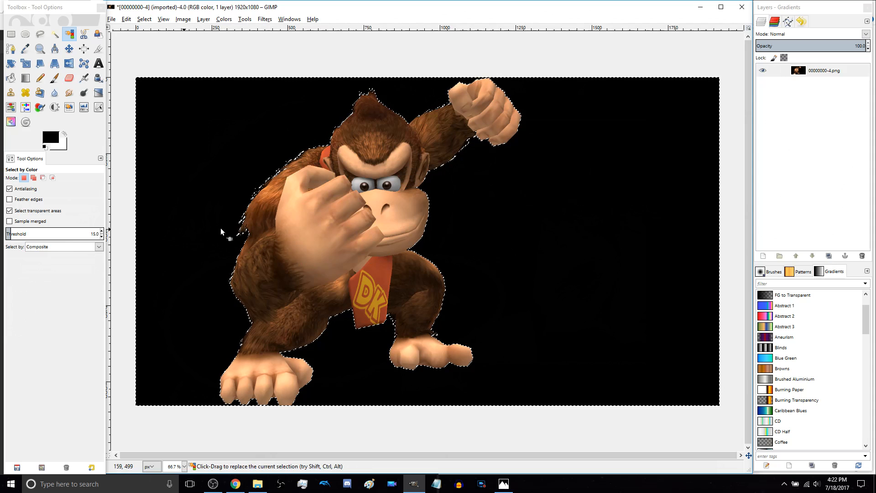
left_click_drag(567, 234, 250, 234)
left_click_drag(504, 223, 526, 230)
Set up the Eraser with the 2. Hardness 100 brush and the Hard edge option enabled
key("shift+e")
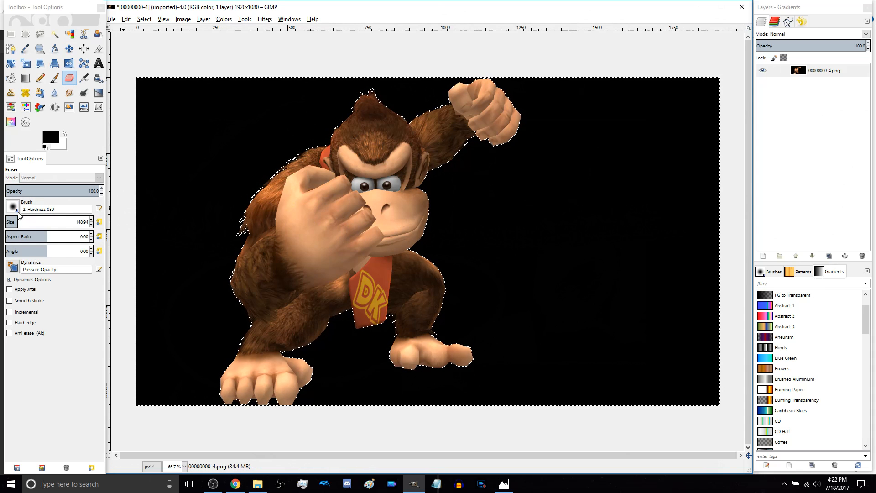
left_click(13, 208)
left_click(38, 234)
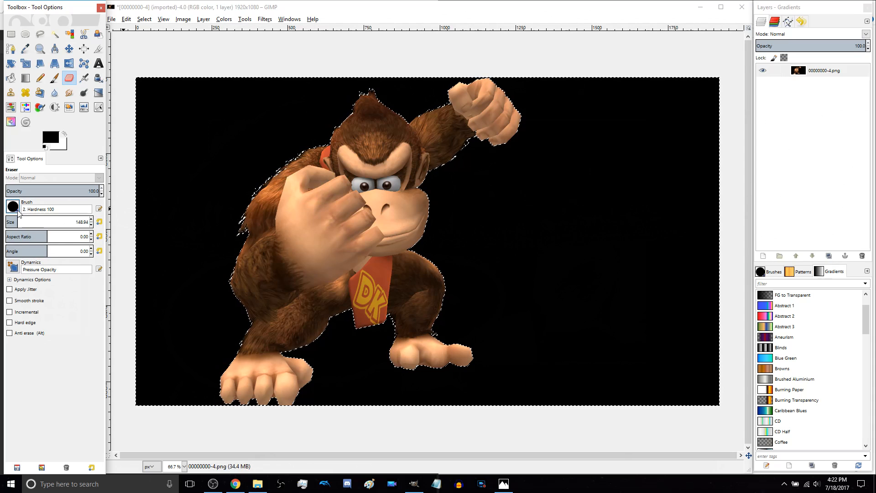
left_click(9, 322)
Erase the selected black background along Donkey Kong's fur-covered arm and shoulder, around the head, and along the raised arm
scroll(238, 282, "up", 1, "ctrl")
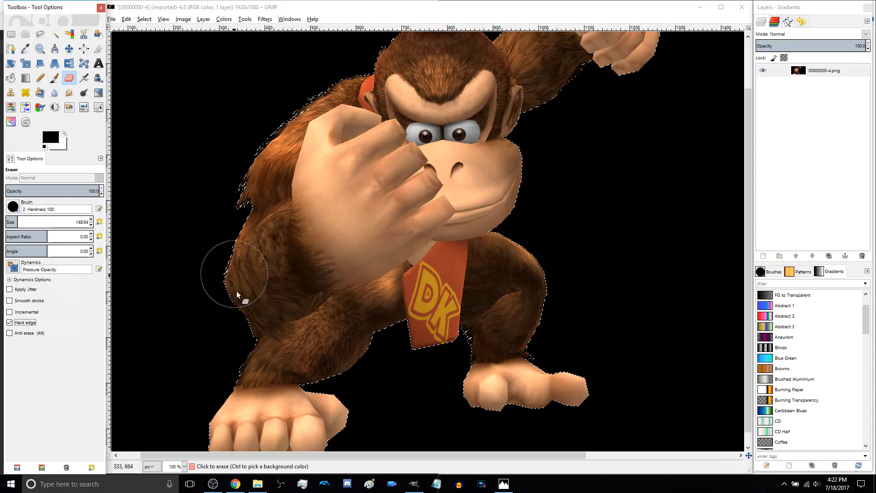
mouse_move(236, 307)
left_mouse_down()
mouse_move(232, 247)
mouse_move(244, 152)
left_mouse_up()
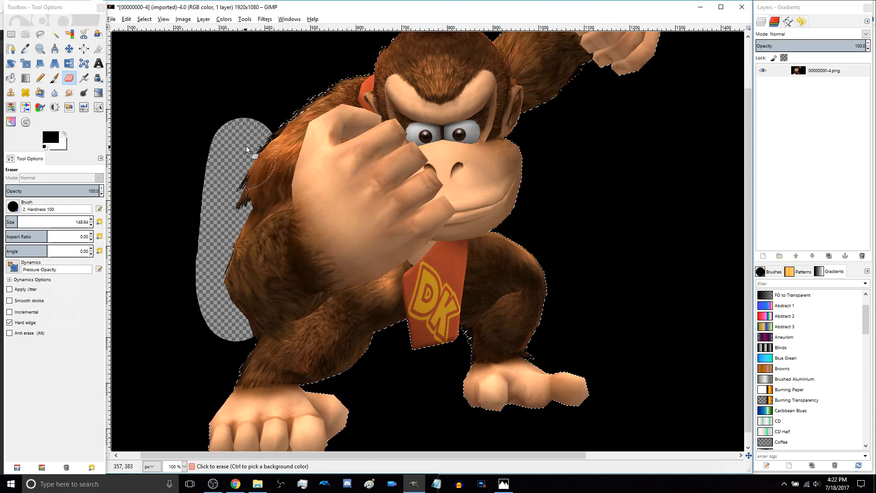
scroll(203, 190, "up", 9, "ctrl")
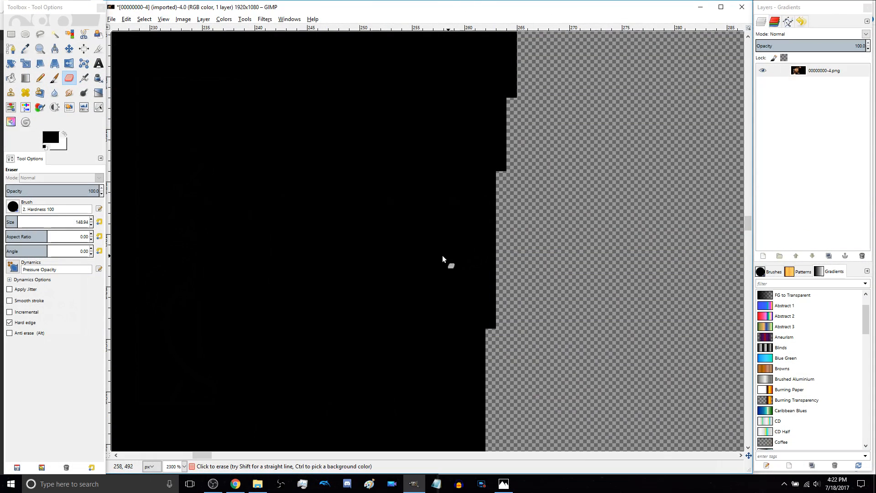
scroll(407, 245, "down", 8, "ctrl")
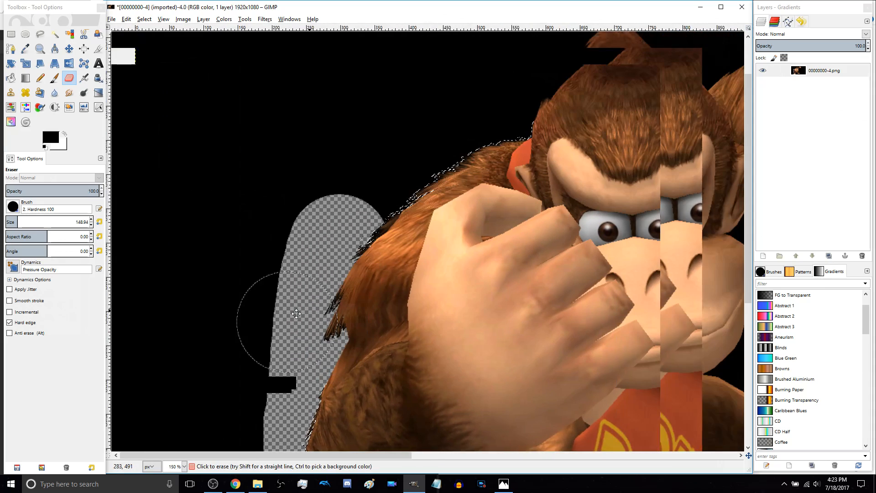
scroll(405, 174, "up", 3)
scroll(404, 174, "right", 5)
mouse_move(251, 272)
left_mouse_down()
mouse_move(233, 286)
mouse_move(371, 182)
mouse_move(429, 123)
mouse_move(529, 135)
mouse_move(493, 157)
mouse_move(277, 190)
mouse_move(353, 217)
mouse_move(454, 152)
mouse_move(548, 187)
mouse_move(499, 290)
mouse_move(404, 317)
mouse_move(431, 234)
mouse_move(378, 305)
left_mouse_up()
scroll(378, 306, "down", 5)
scroll(378, 305, "left", 2)
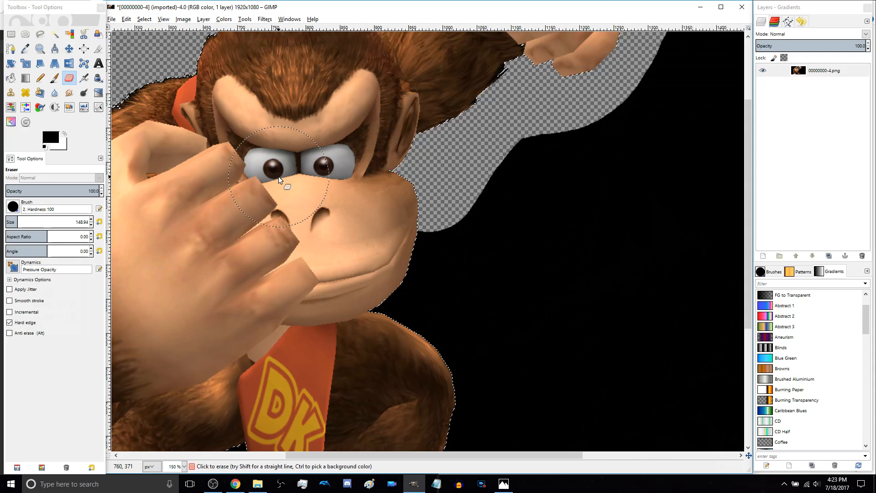
Erase the selected black background around the muzzle, legs and feet, including the area between the legs
scroll(278, 175, "up", 4)
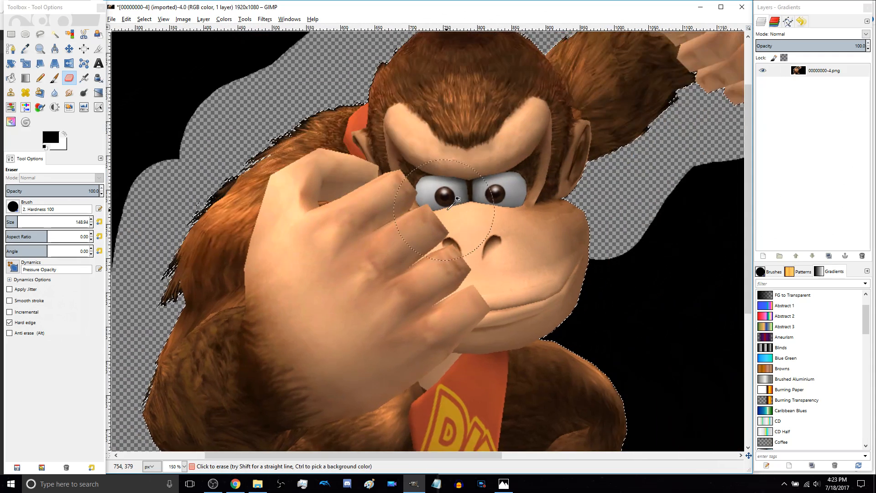
scroll(458, 200, "up", 4)
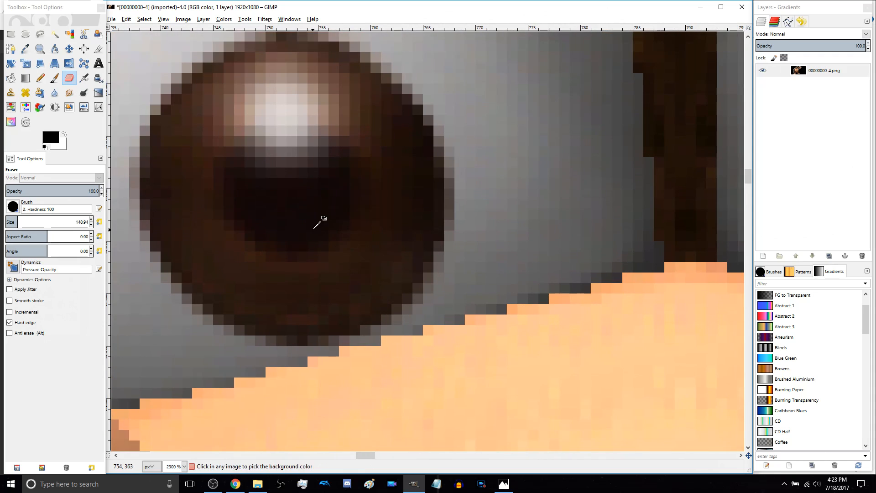
scroll(332, 225, "down", 10)
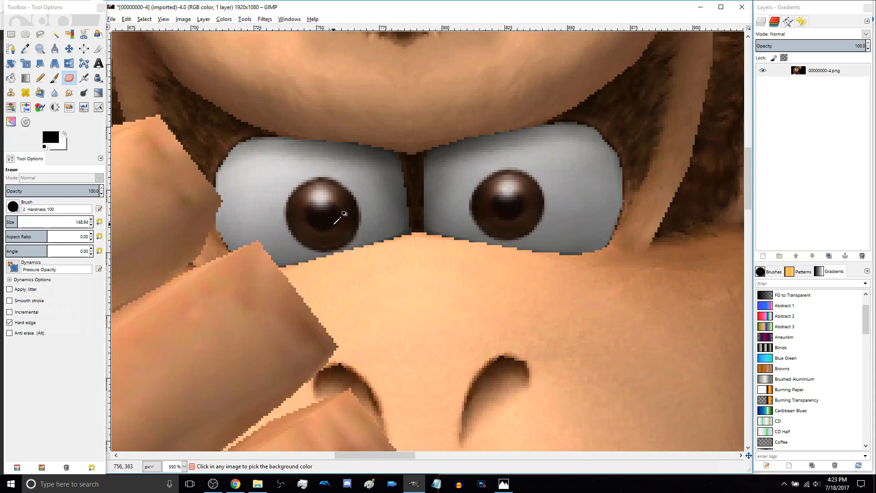
scroll(411, 224, "down", 1)
scroll(399, 209, "right", 1)
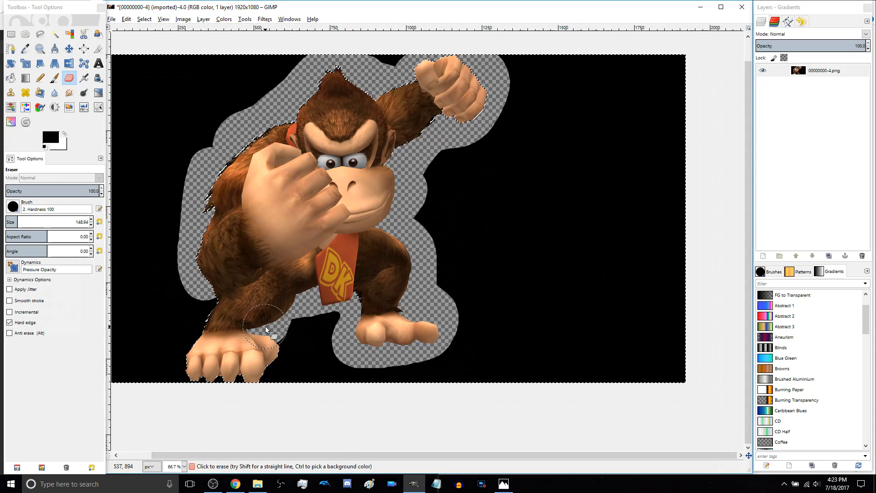
left_click_drag(266, 328, 343, 319)
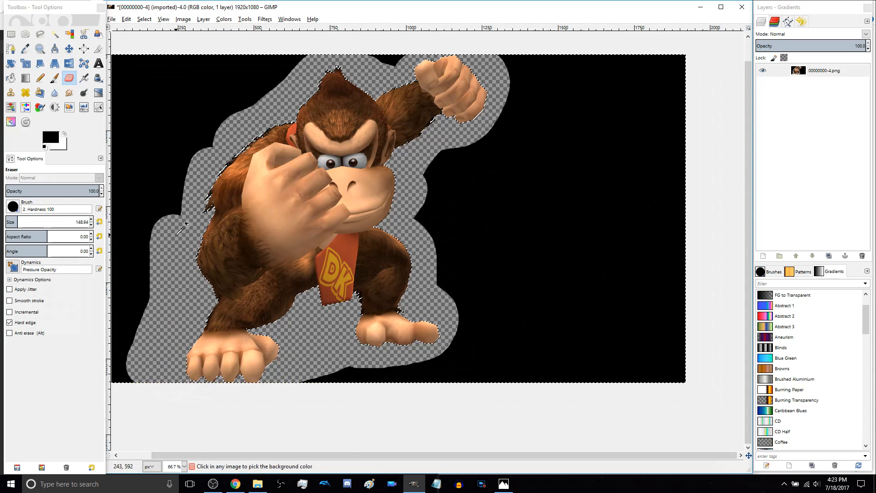
scroll(183, 242, "down", 2)
scroll(186, 236, "up", 1)
scroll(196, 242, "up", 2)
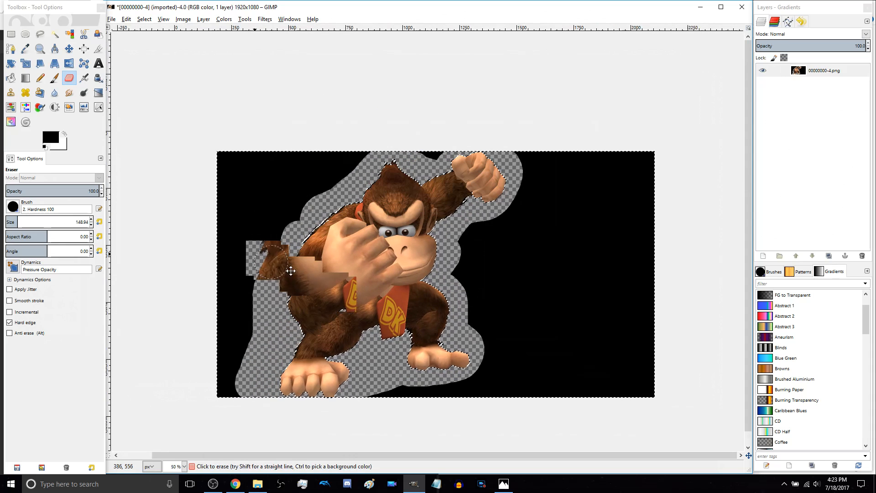
Enlarge the Eraser to size 239.01 and erase the black background behind Donkey Kong's back, out to the image's left edge
left_click(18, 221)
left_click_drag(18, 222, 26, 222)
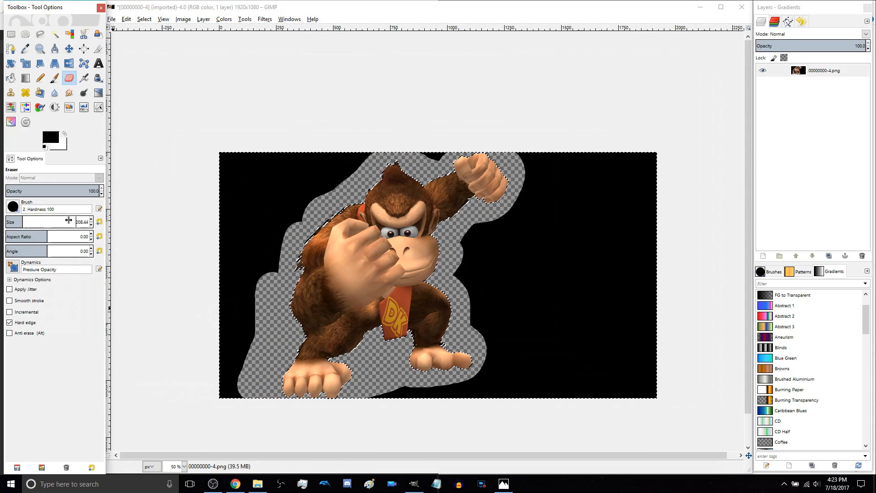
left_click_drag(323, 171, 313, 179)
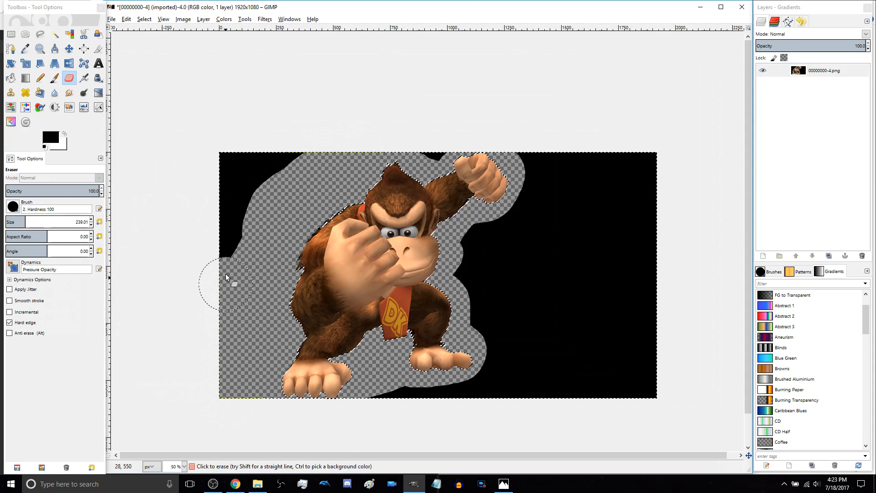
mouse_move(226, 285)
left_mouse_down()
mouse_move(230, 192)
mouse_move(272, 151)
left_mouse_up()
Erase the remaining black background above and below the figure and across the whole area beyond the raised fist
mouse_move(430, 149)
left_mouse_down()
mouse_move(502, 145)
mouse_move(633, 159)
mouse_move(633, 180)
left_mouse_up()
mouse_move(551, 176)
left_mouse_down()
mouse_move(534, 204)
mouse_move(484, 241)
left_mouse_up()
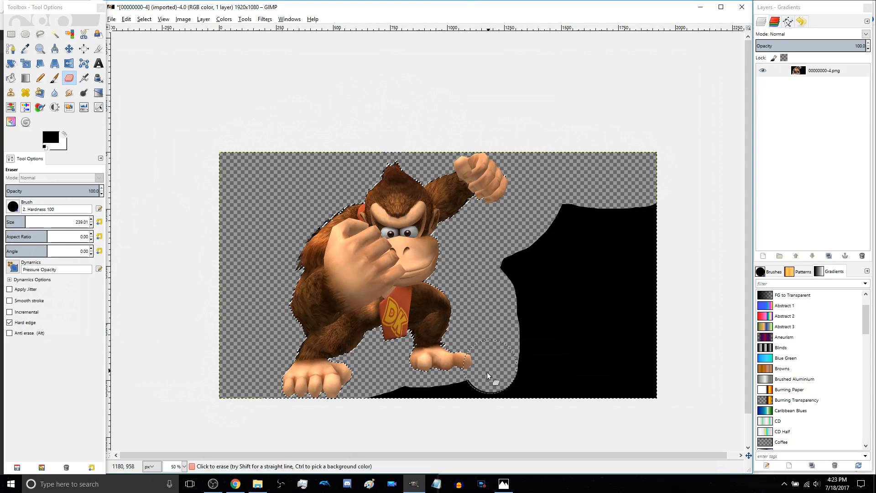
left_click_drag(394, 395, 505, 402)
mouse_move(385, 403)
left_mouse_down()
mouse_move(508, 412)
mouse_move(525, 346)
mouse_move(521, 283)
mouse_move(559, 217)
left_mouse_up()
left_click_drag(566, 377, 586, 224)
mouse_move(597, 260)
left_mouse_down()
mouse_move(628, 169)
mouse_move(630, 288)
mouse_move(654, 196)
mouse_move(651, 263)
left_mouse_up()
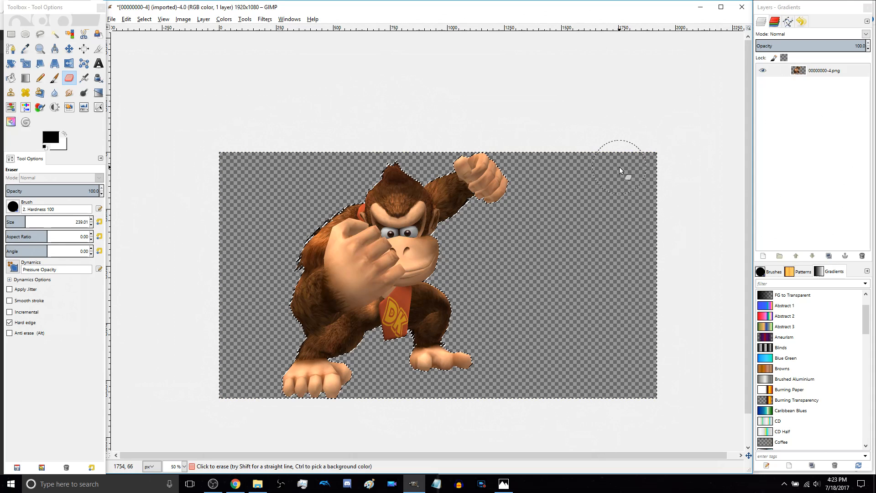
Examine the cutout's shoulder and back fur up close for leftover black pixels
left_click_drag(416, 254, 443, 242)
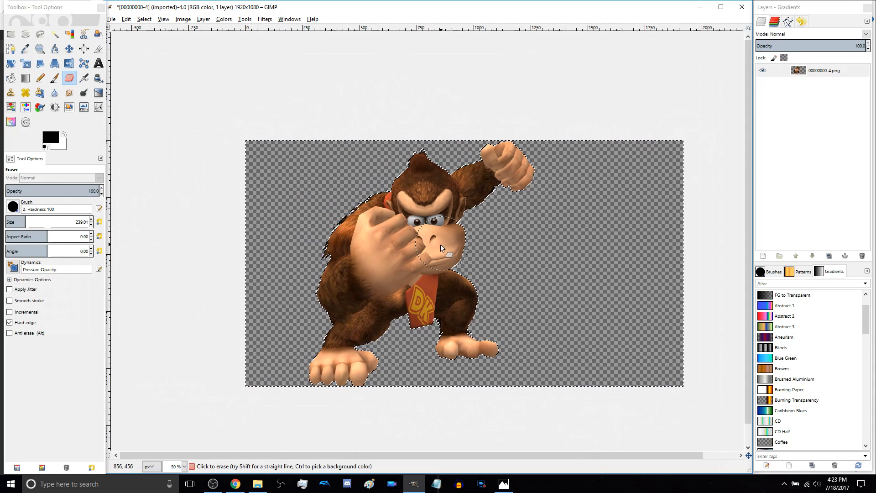
scroll(442, 243, "up", 2)
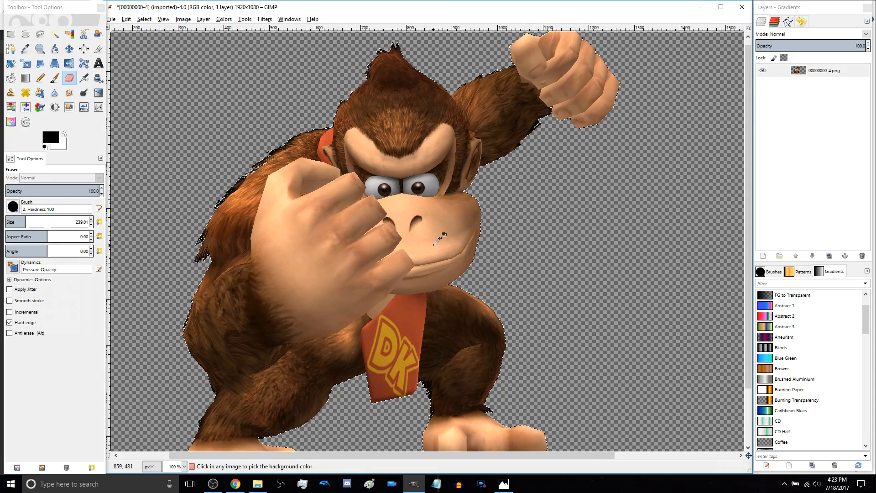
scroll(235, 192, "up", 5)
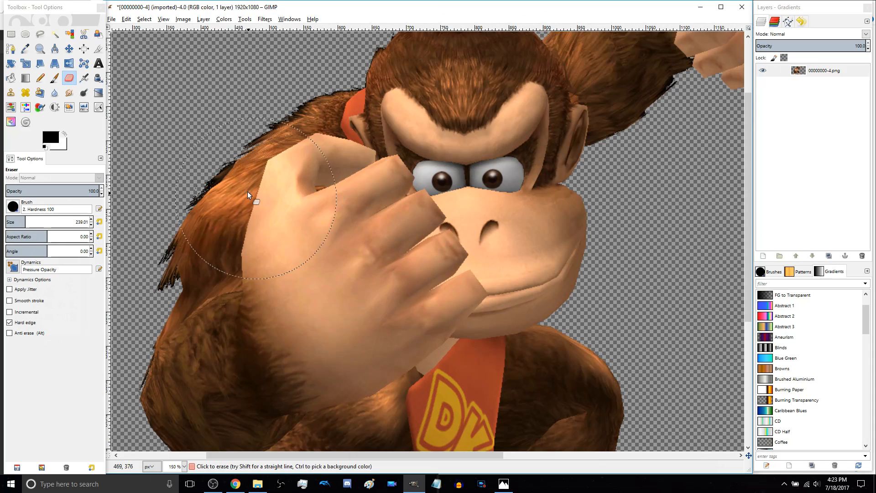
scroll(347, 226, "up", 2)
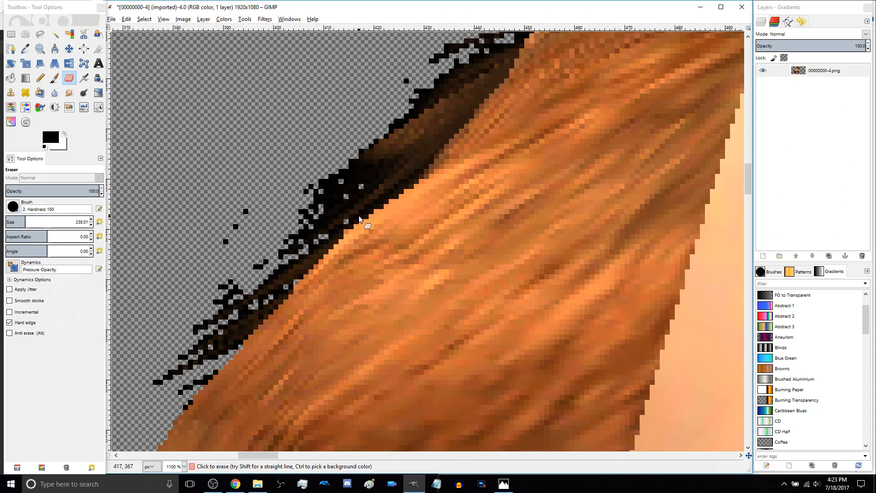
scroll(353, 219, "down", 4)
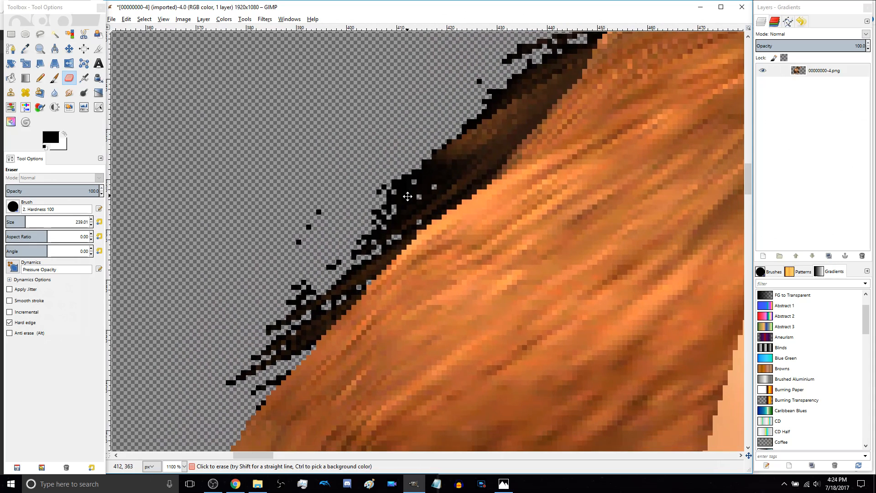
scroll(410, 205, "down", 2)
scroll(411, 210, "up", 2)
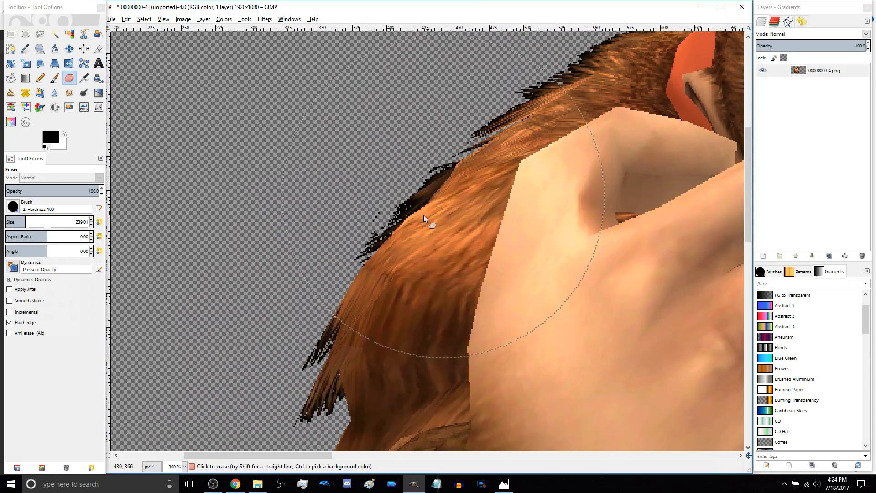
left_click_drag(423, 215, 376, 261)
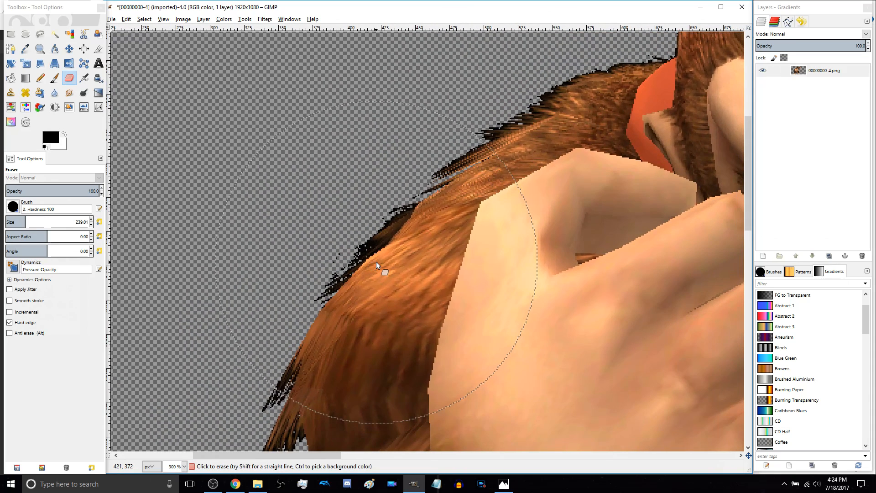
Select the leftover black fringe pixels by color, sampling one on the outer edge of the shoulder fur
key("shift+o")
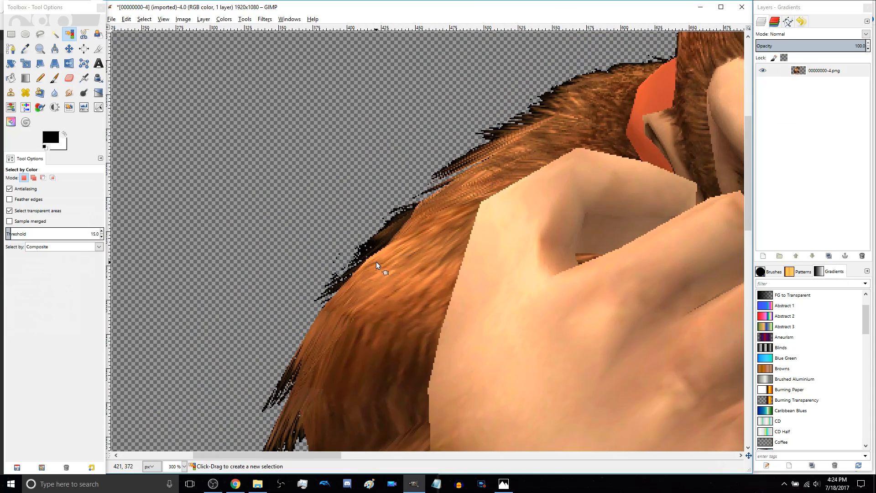
scroll(411, 268, "up", 4)
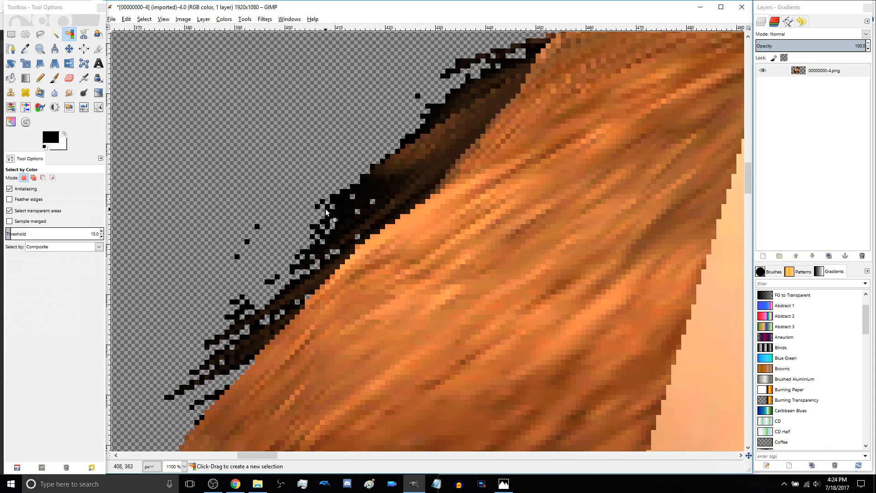
left_click(327, 210)
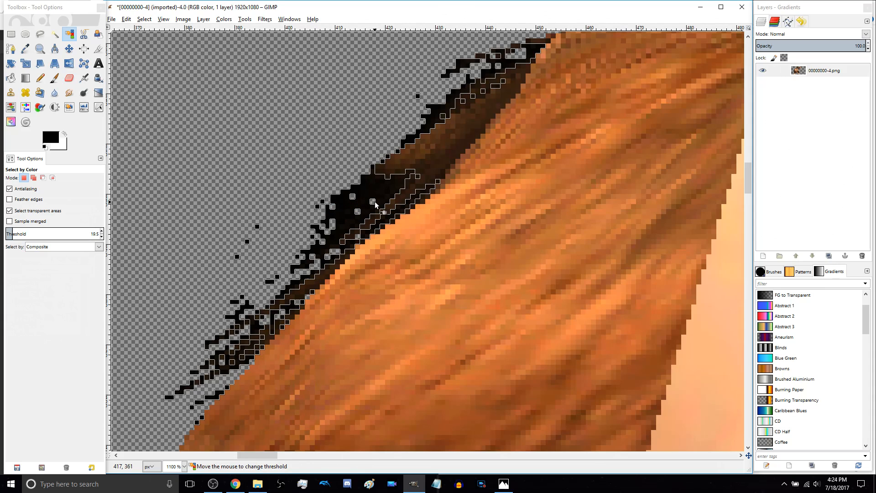
left_click_drag(375, 201, 375, 201)
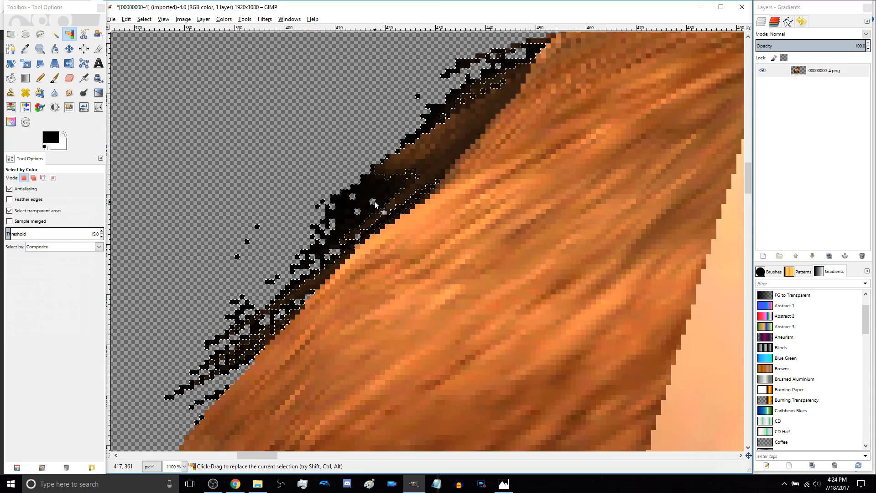
Reduce the Eraser to size 55.59 and erase the selected black pixels from the hanging fur tufts on the upper arm
left_click_drag(468, 153, 389, 275)
left_click_drag(541, 196, 406, 335)
left_click_drag(539, 218, 402, 336)
left_click_drag(532, 242, 613, 159)
scroll(510, 229, "down", 1)
scroll(511, 229, "down", 1)
left_click_drag(510, 229, 614, 67)
left_click_drag(434, 231, 458, 167)
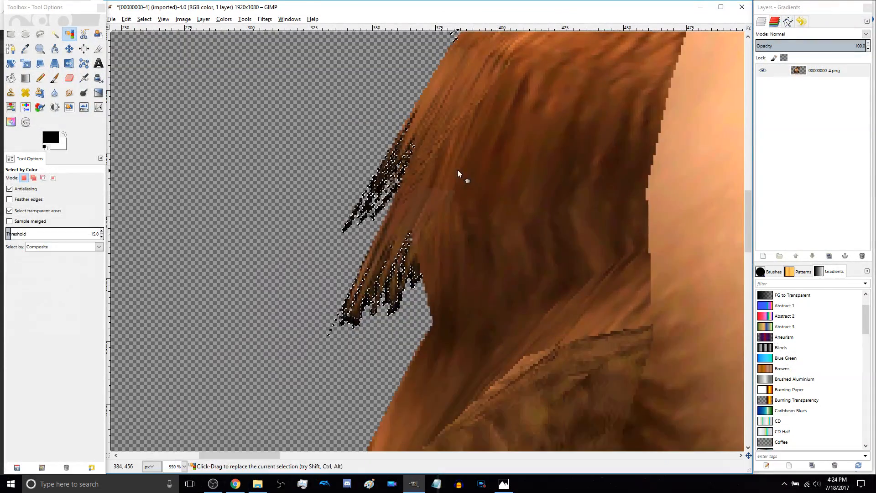
key("shift+e")
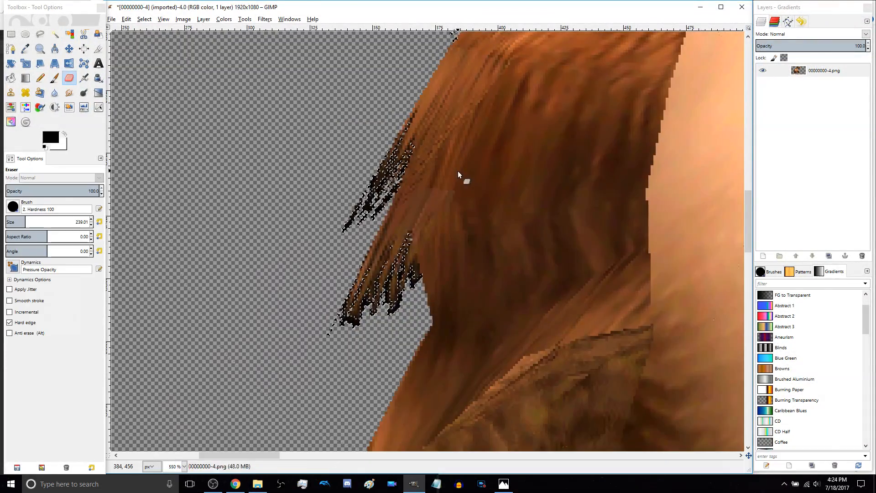
left_click(13, 222)
left_click_drag(13, 224, 10, 223)
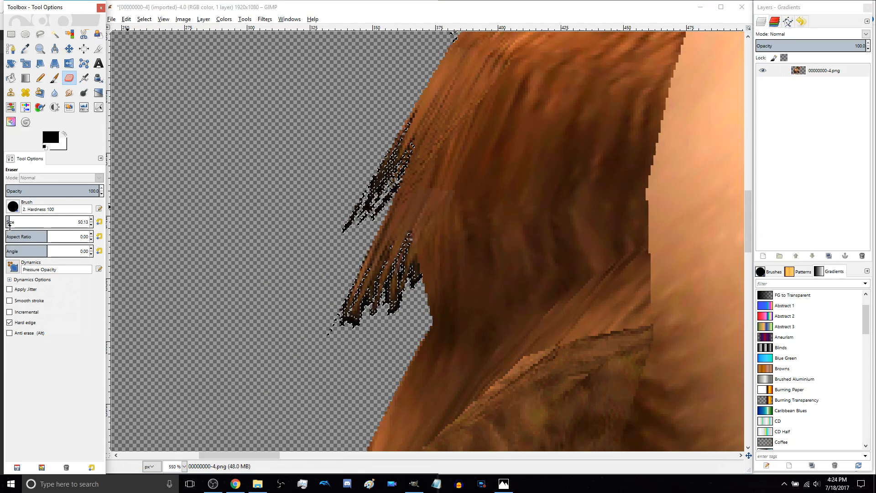
mouse_move(339, 330)
left_mouse_down()
mouse_move(378, 271)
mouse_move(383, 152)
left_mouse_up()
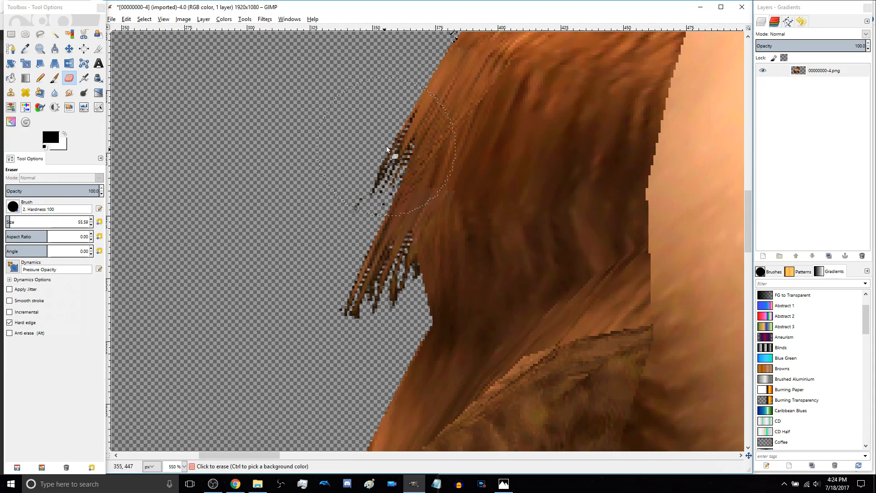
left_click_drag(445, 179, 456, 163)
Erase the selected black fringe along the shoulder and back, over the head tuft, and along the raised arm's upper edge
left_click_drag(518, 84, 407, 365)
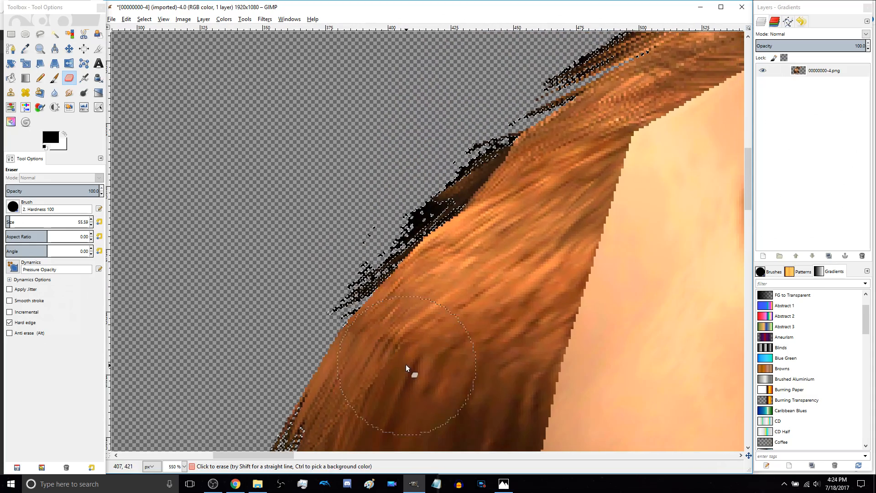
mouse_move(337, 314)
left_mouse_down()
mouse_move(573, 65)
mouse_move(364, 267)
mouse_move(517, 159)
mouse_move(548, 148)
left_mouse_up()
left_click_drag(547, 148, 133, 287)
mouse_move(132, 287)
left_mouse_down()
mouse_move(249, 204)
mouse_move(436, 157)
mouse_move(295, 366)
left_mouse_up()
left_click_drag(343, 271, 501, 143)
mouse_move(501, 142)
left_mouse_down()
mouse_move(479, 196)
mouse_move(297, 388)
mouse_move(483, 205)
left_mouse_up()
left_click_drag(551, 313, 300, 177)
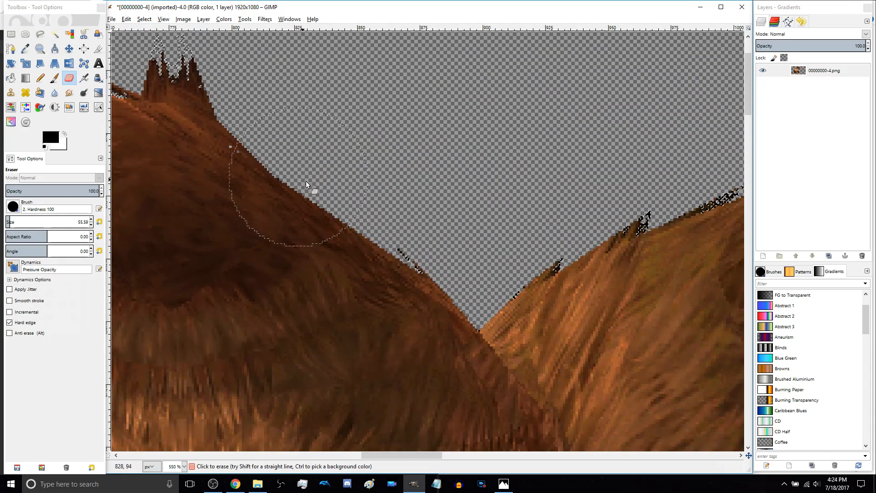
left_click_drag(581, 234, 253, 285)
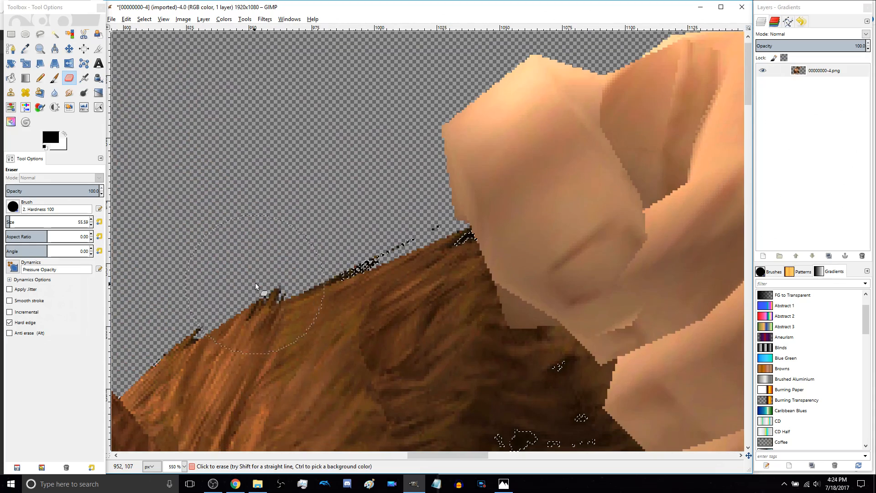
Inspect where the color selection falls within the dark fur of the raised arm, lower body and legs
scroll(431, 233, "down", 1)
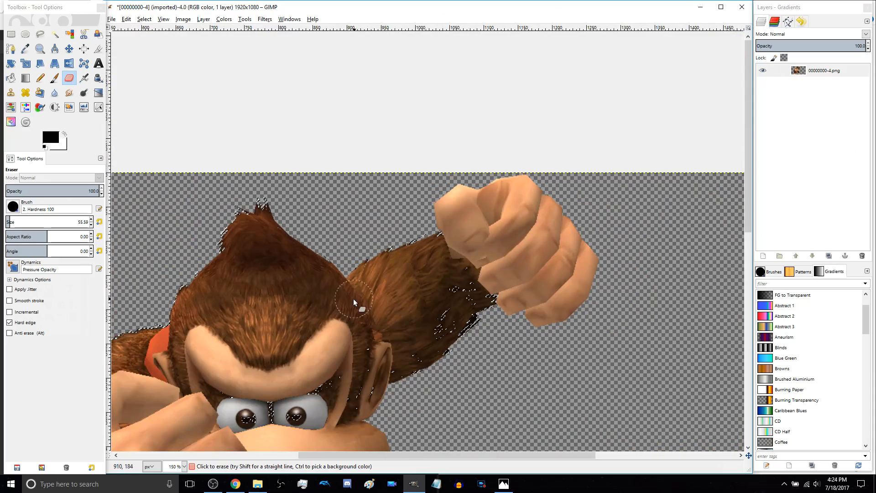
left_click_drag(354, 297, 448, 152)
left_click_drag(398, 231, 595, 195)
left_click_drag(291, 290, 363, 174)
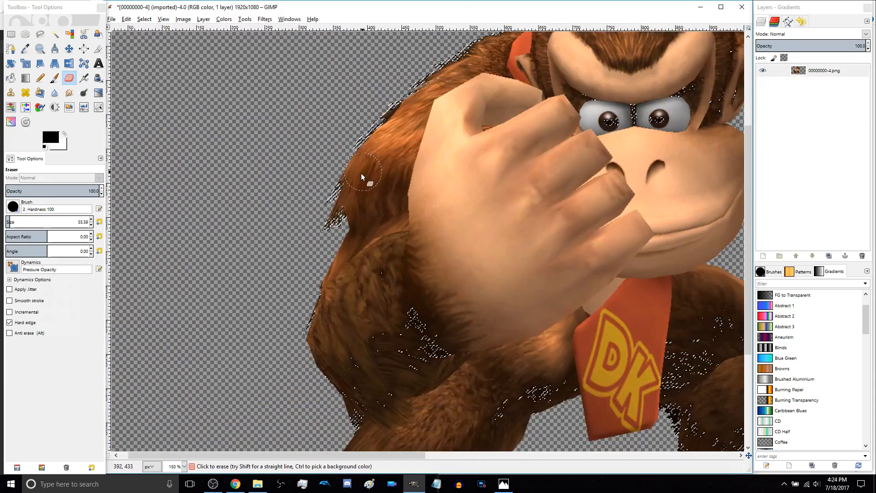
left_click_drag(371, 286, 416, 190)
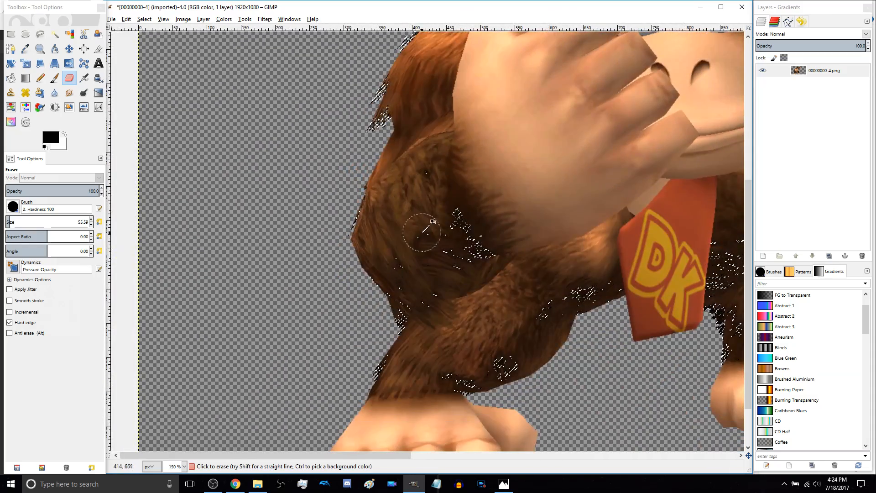
scroll(422, 234, "up", 2)
left_click_drag(379, 253, 247, 144)
left_click_drag(478, 235, 410, 220)
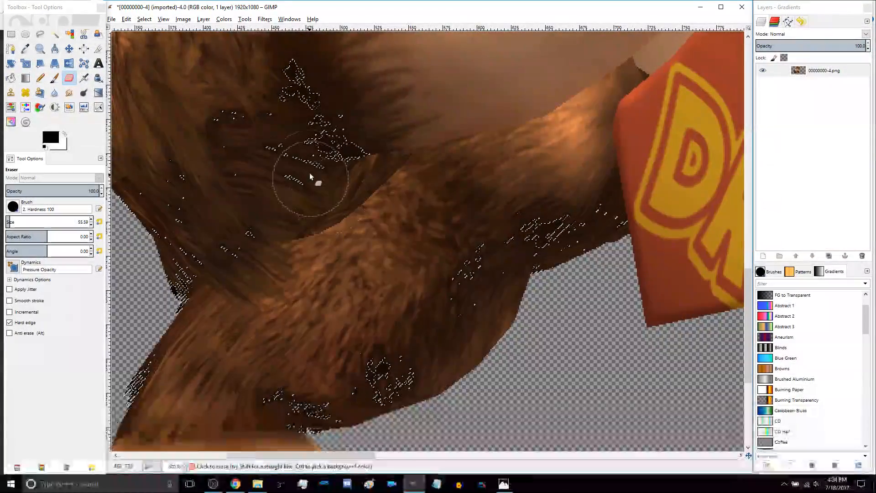
scroll(385, 179, "down", 6)
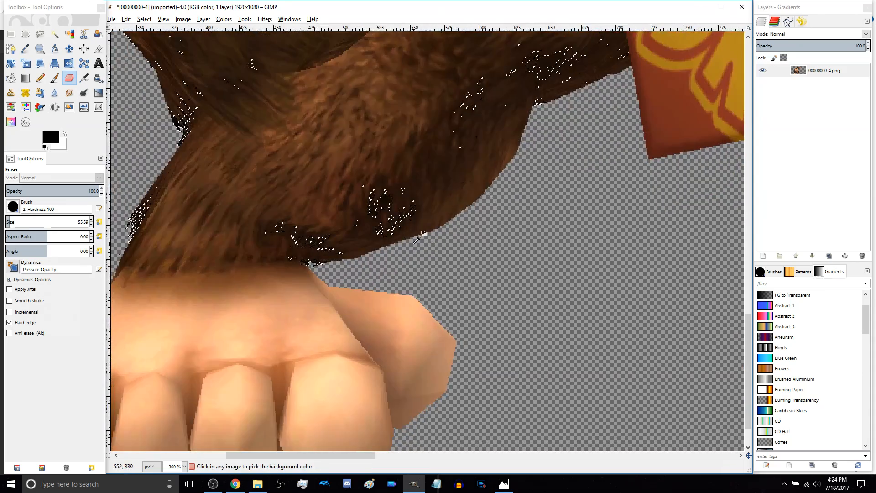
scroll(414, 243, "up", 3)
left_click_drag(415, 224, 516, 279)
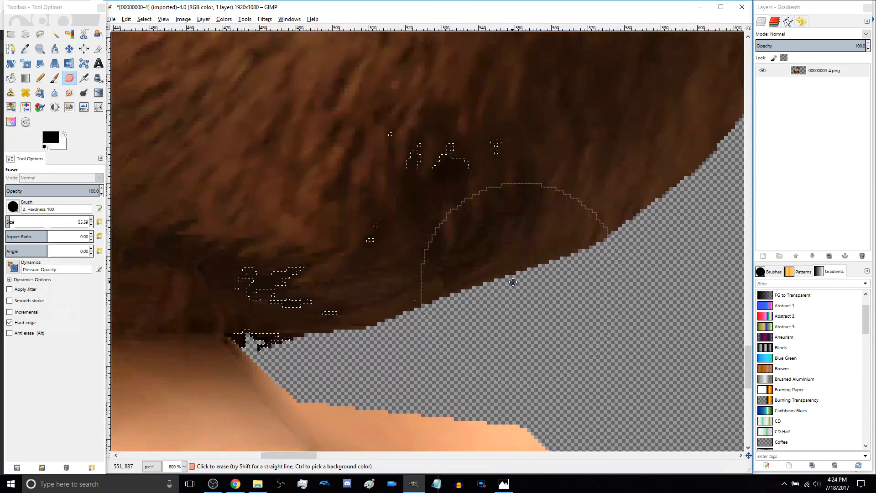
scroll(519, 276, "down", 2)
mouse_move(520, 234)
left_mouse_down()
mouse_move(350, 282)
mouse_move(353, 266)
mouse_move(553, 240)
mouse_move(337, 310)
mouse_move(538, 259)
mouse_move(594, 321)
mouse_move(445, 300)
mouse_move(421, 281)
mouse_move(507, 287)
left_mouse_up()
Undo the last edit and reselect the black fringe pixels by color at the leg's outer edge above the foot
key("ctrl+z")
key("shift+o")
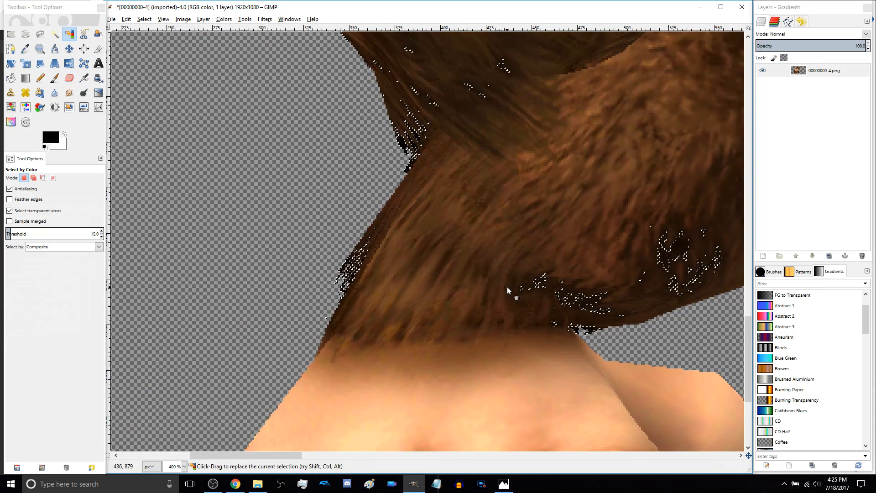
left_click(346, 173)
scroll(370, 233, "up", 3, "ctrl")
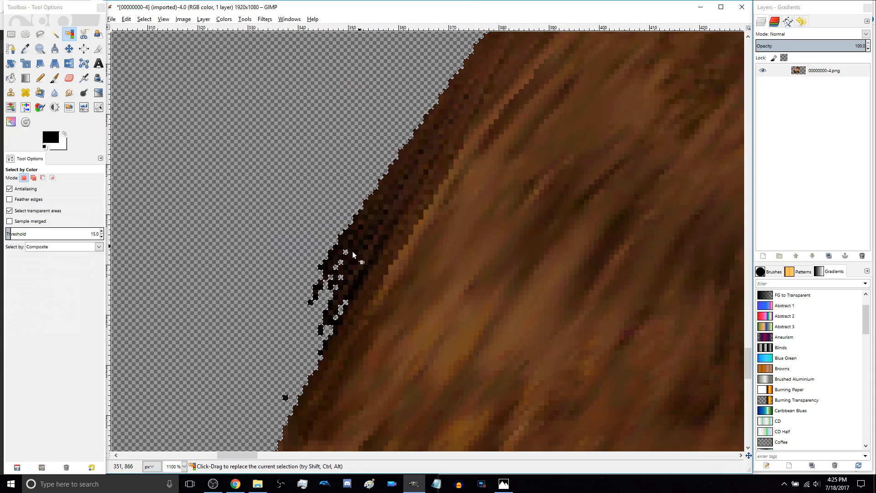
left_click(324, 270)
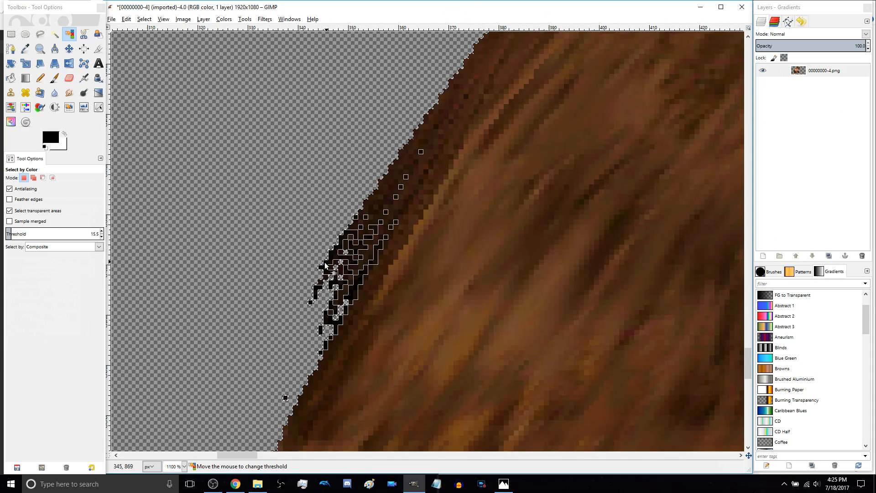
Erase the selected black fringe with the Eraser along the leg's outer edge and in the notch where it meets the arm
key("shift+e")
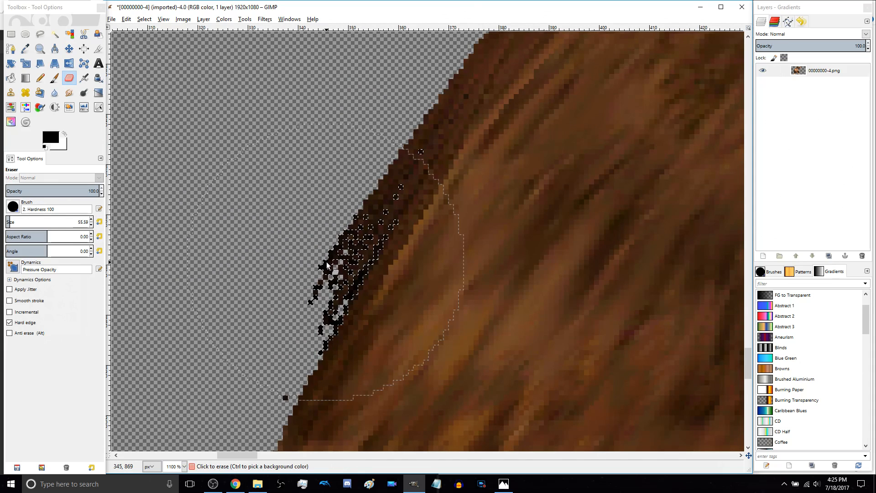
scroll(368, 255, "down", 1, "ctrl")
left_click(375, 252)
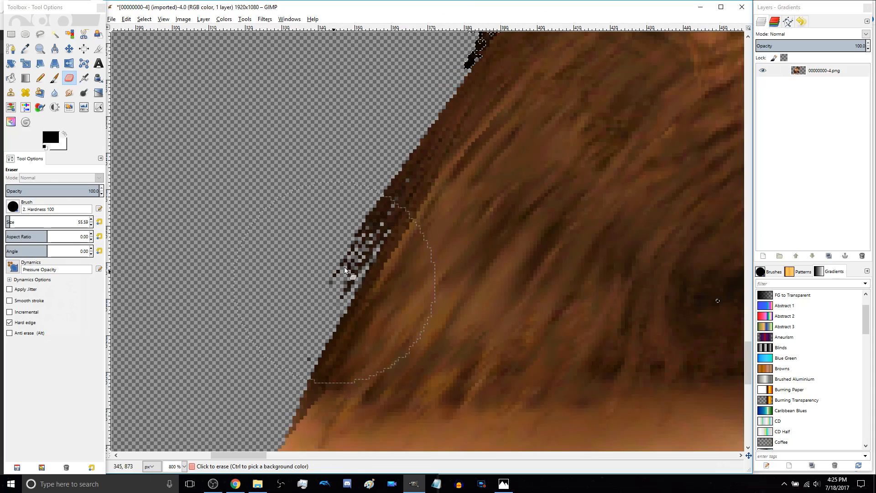
scroll(391, 272, "up", 5)
scroll(391, 272, "right", 2)
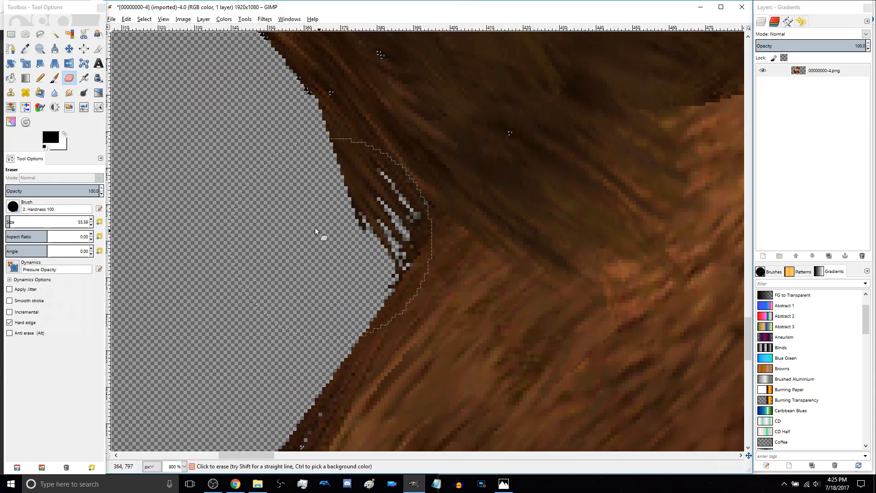
left_click_drag(254, 203, 342, 410)
scroll(375, 261, "up", 4, "ctrl")
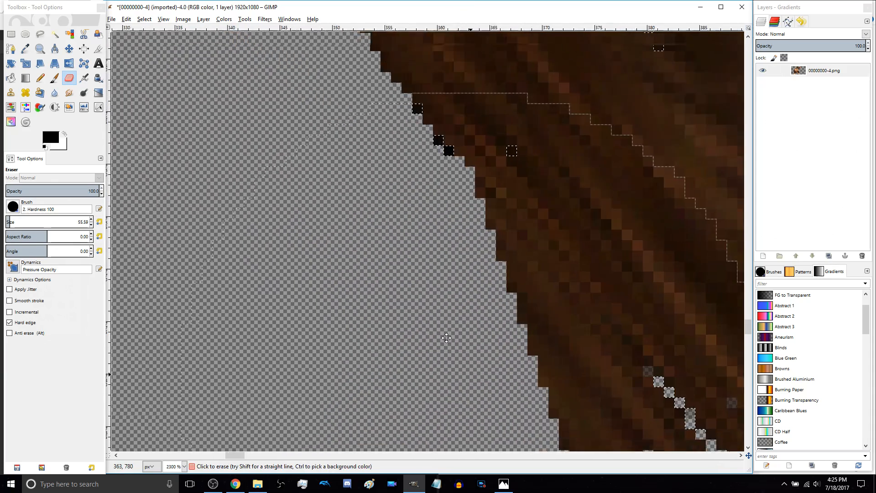
scroll(375, 261, "down", 5, "ctrl")
scroll(379, 257, "up", 1)
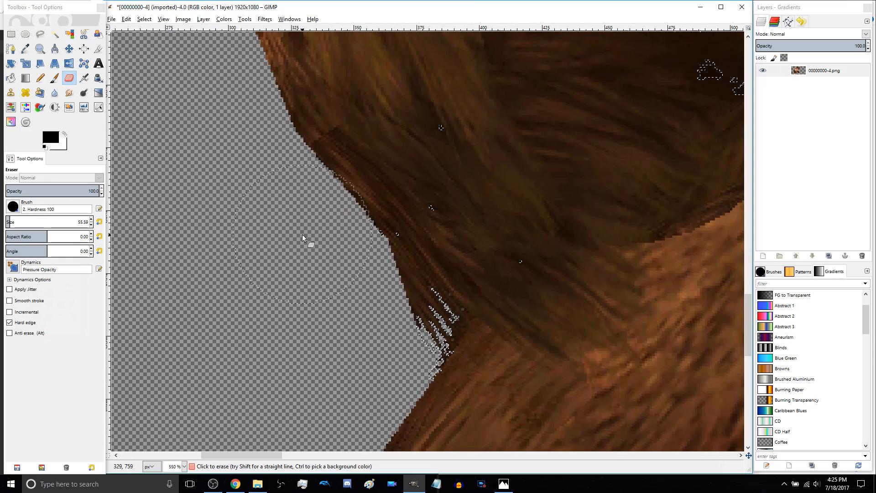
Erase the selected black fringe beside the DK tie and down the inner edge of the other leg
scroll(354, 362, "down", 5)
scroll(353, 363, "right", 4)
scroll(354, 362, "down", 3)
scroll(353, 363, "right", 3)
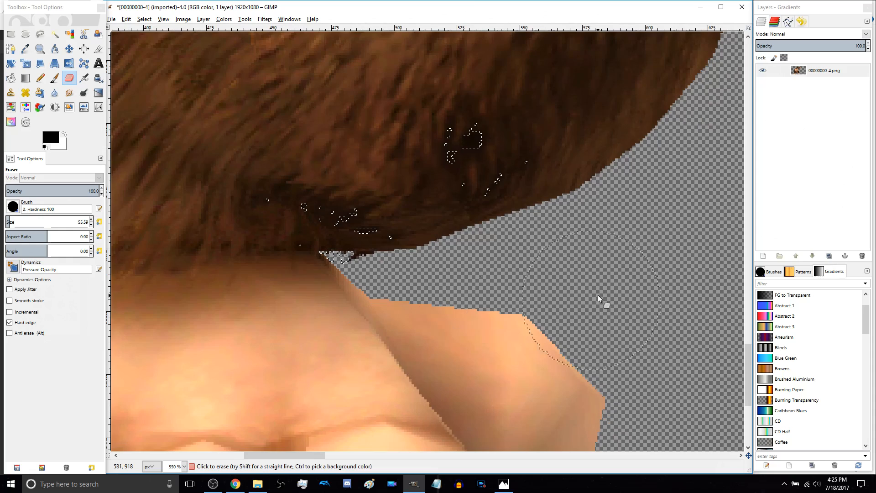
scroll(502, 256, "up", 6)
scroll(502, 255, "right", 12)
scroll(369, 294, "right", 9)
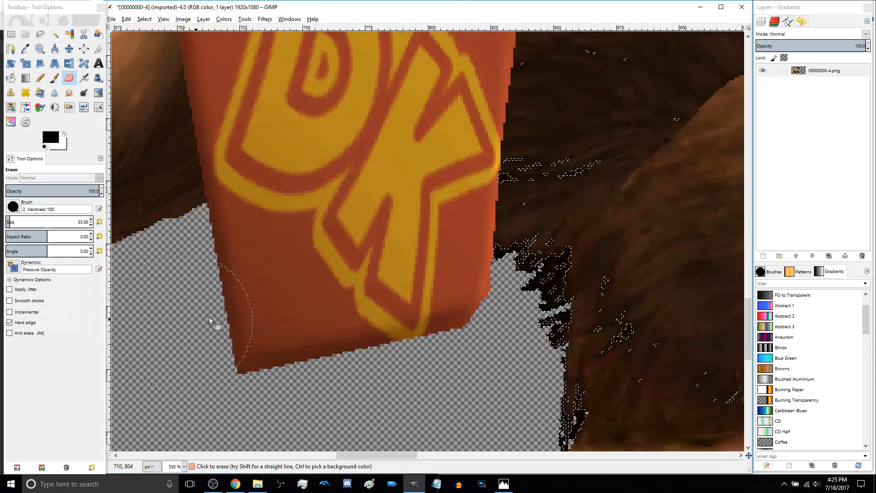
scroll(347, 255, "down", 2)
left_click_drag(332, 221, 324, 324)
scroll(310, 292, "down", 3)
scroll(310, 293, "right", 1)
left_click_drag(302, 261, 320, 303)
scroll(363, 334, "right", 6)
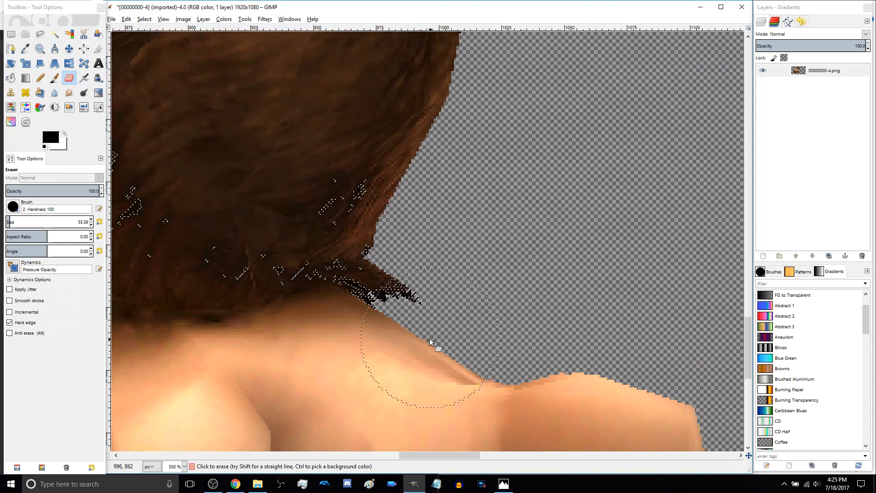
Erase the selected black fringe along the raised arm's underside up to the fist, undoing the last stroke
scroll(457, 286, "down", 5, "ctrl")
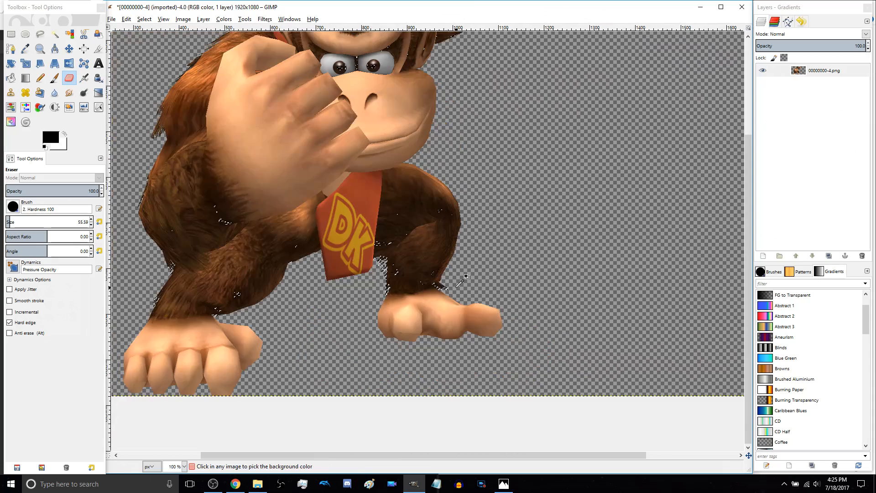
scroll(434, 292, "up", 5)
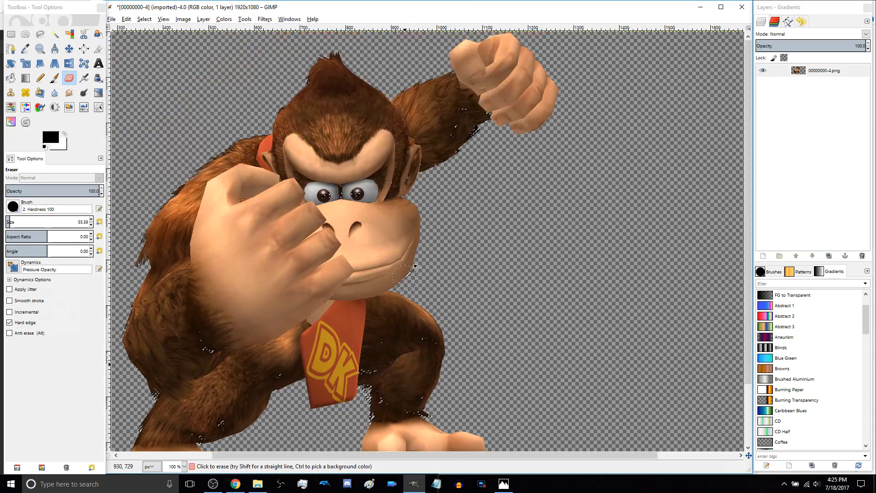
scroll(421, 205, "up", 2, "ctrl")
scroll(420, 205, "up", 3)
scroll(290, 271, "up", 4, "ctrl")
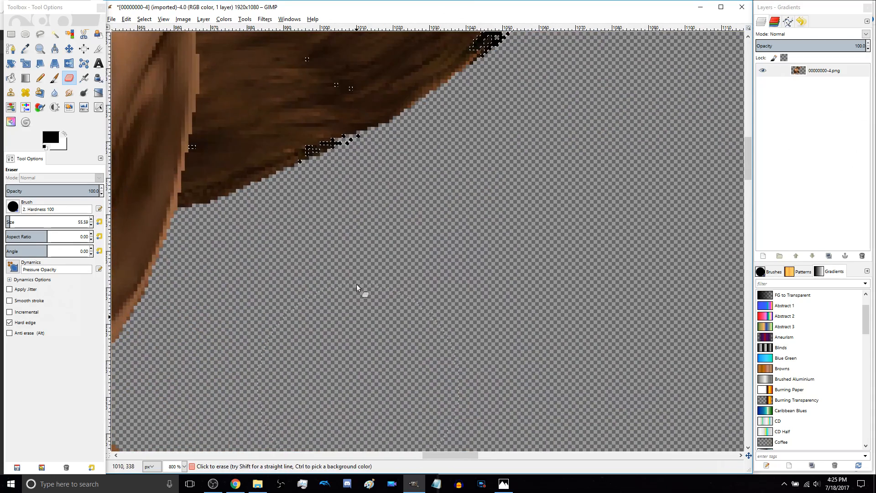
scroll(289, 272, "down", 2, "ctrl")
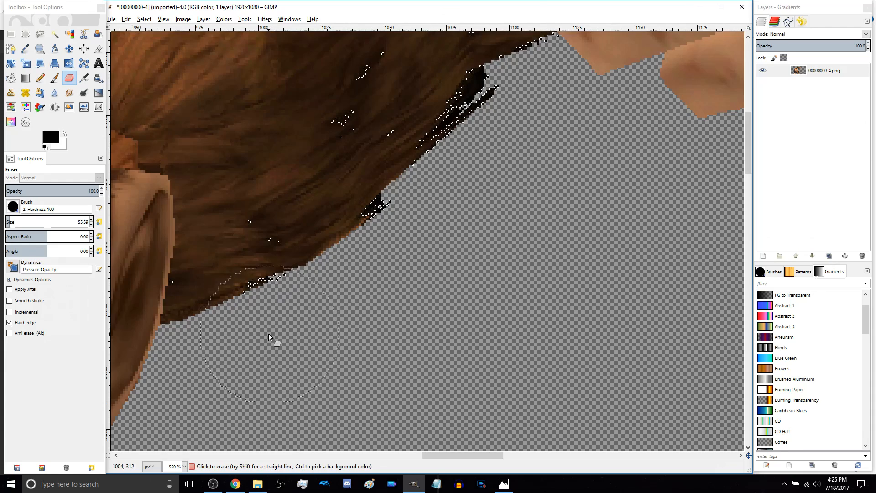
mouse_move(421, 261)
left_mouse_down()
mouse_move(496, 221)
mouse_move(245, 341)
mouse_move(527, 268)
mouse_move(498, 219)
mouse_move(438, 246)
mouse_move(456, 196)
mouse_move(411, 292)
mouse_move(414, 254)
mouse_move(252, 179)
mouse_move(388, 295)
left_mouse_up()
mouse_move(480, 152)
left_mouse_down()
mouse_move(442, 239)
mouse_move(418, 245)
mouse_move(366, 302)
left_mouse_up()
mouse_move(489, 151)
left_mouse_down()
mouse_move(523, 173)
mouse_move(501, 168)
left_mouse_up()
key("ctrl+z")
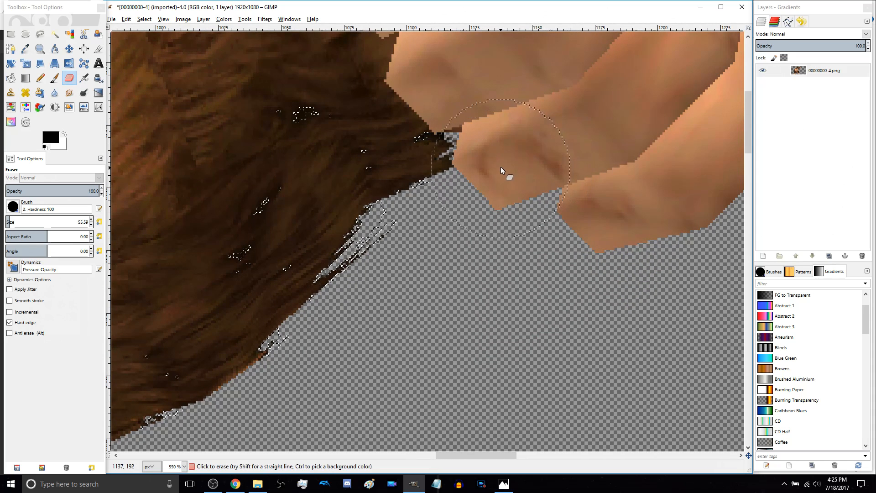
Inspect the cleaned fur edges along the raised arm, shoulder and back for leftover fringe
scroll(508, 194, "down", 5)
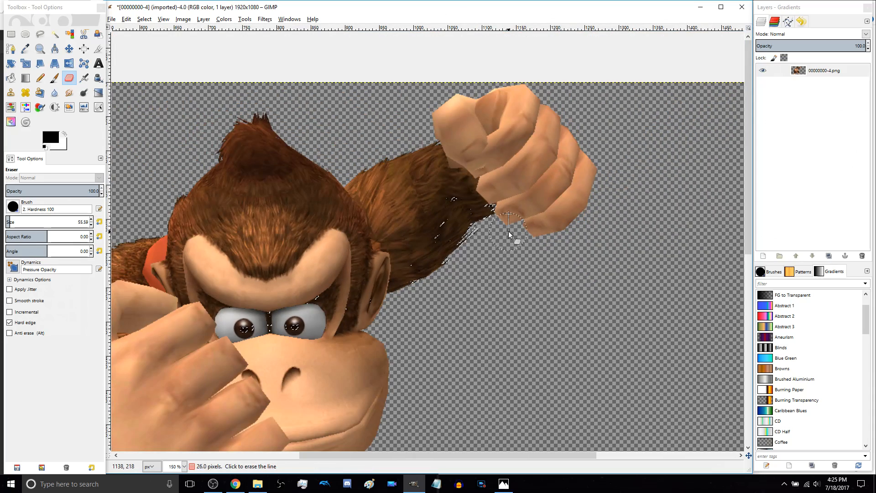
scroll(507, 231, "up", 3)
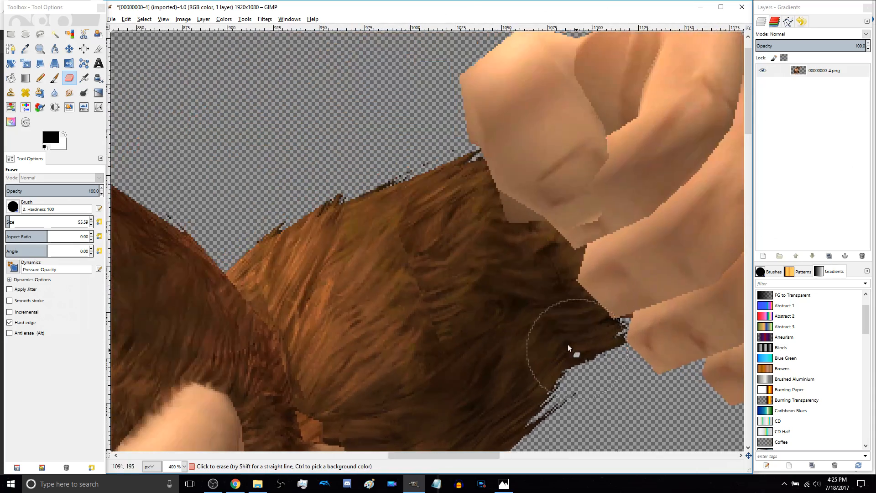
scroll(358, 242, "up", 2)
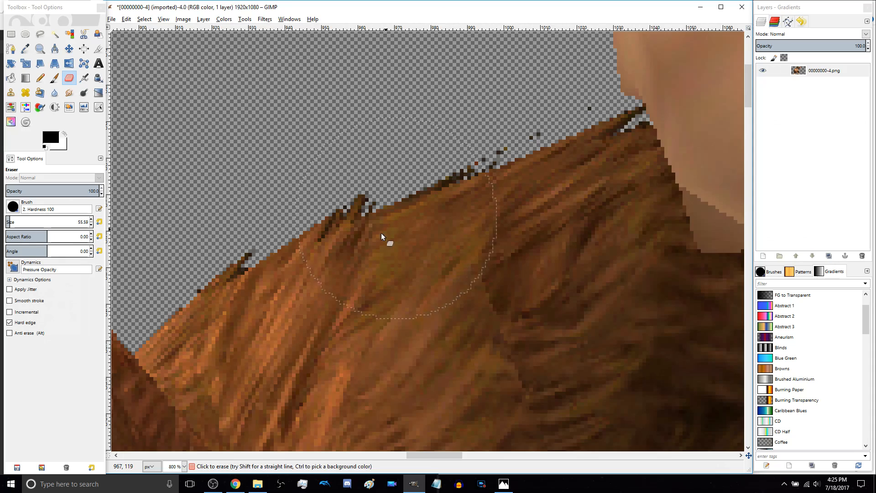
scroll(390, 224, "down", 7)
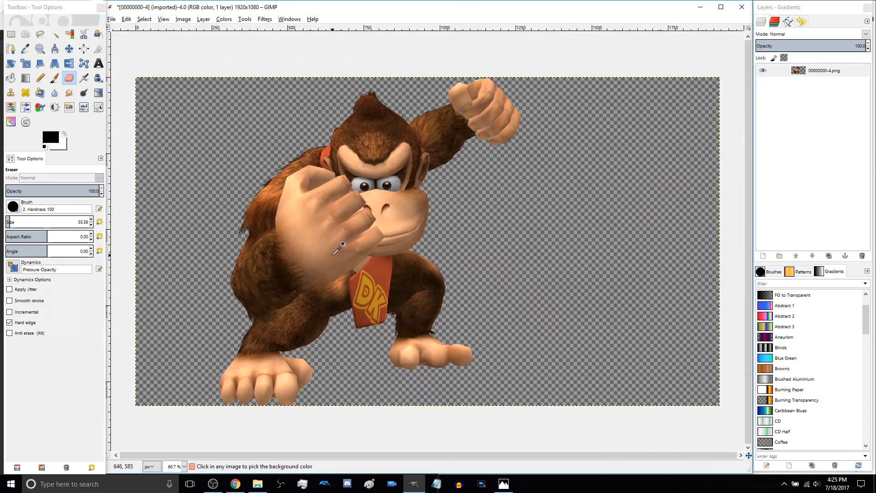
scroll(335, 257, "up", 1)
scroll(334, 258, "down", 2)
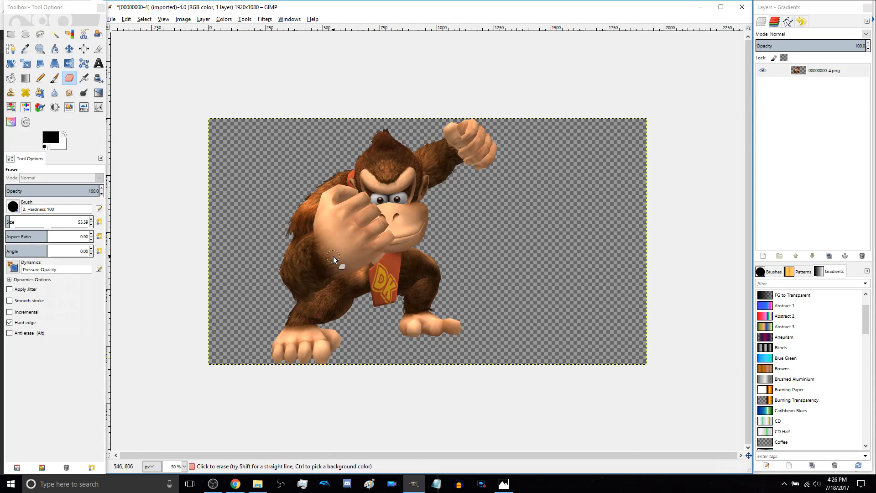
scroll(279, 236, "up", 3)
scroll(300, 218, "up", 3)
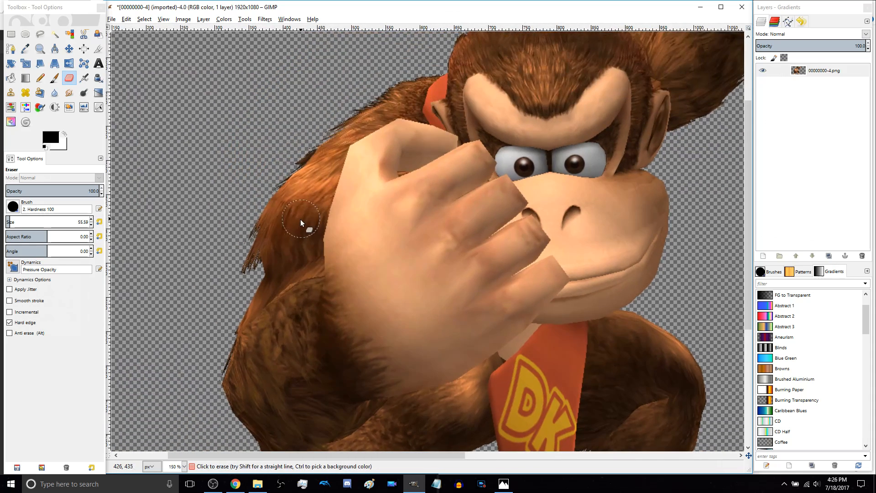
scroll(399, 178, "down", 2)
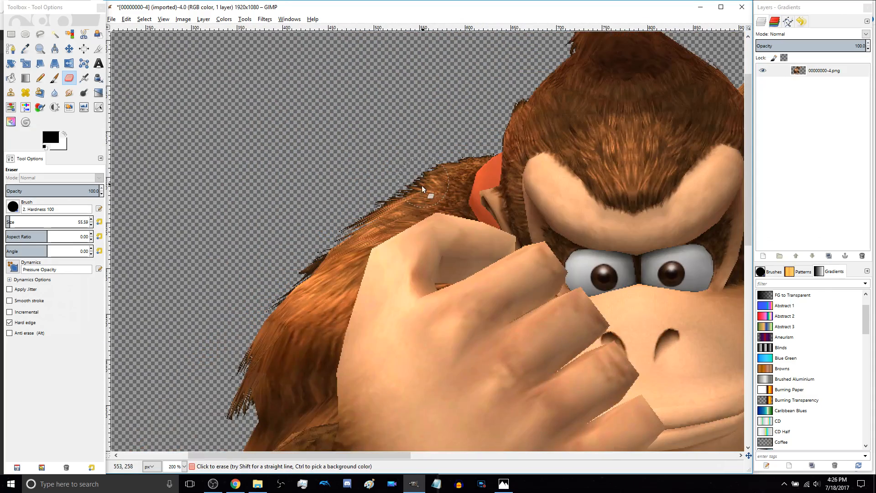
Autocrop the image to the bounds of the Donkey Kong cutout
scroll(423, 182, "down", 4)
scroll(347, 199, "up", 1)
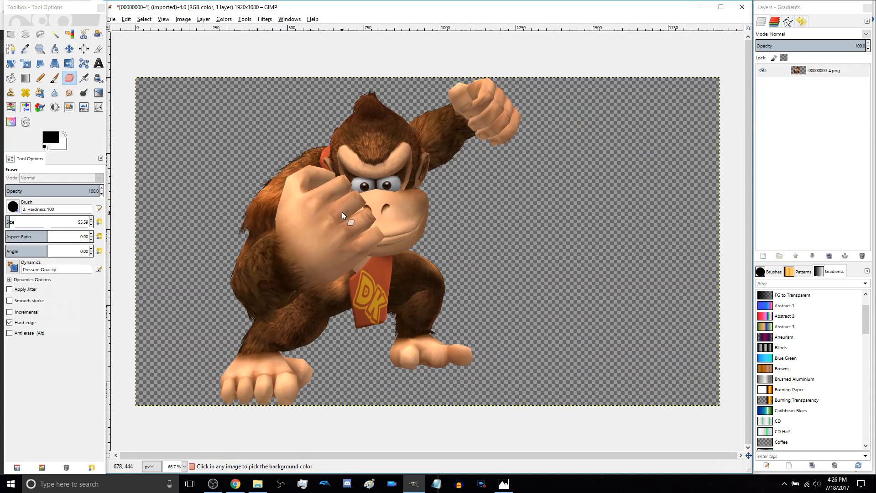
left_click(183, 19)
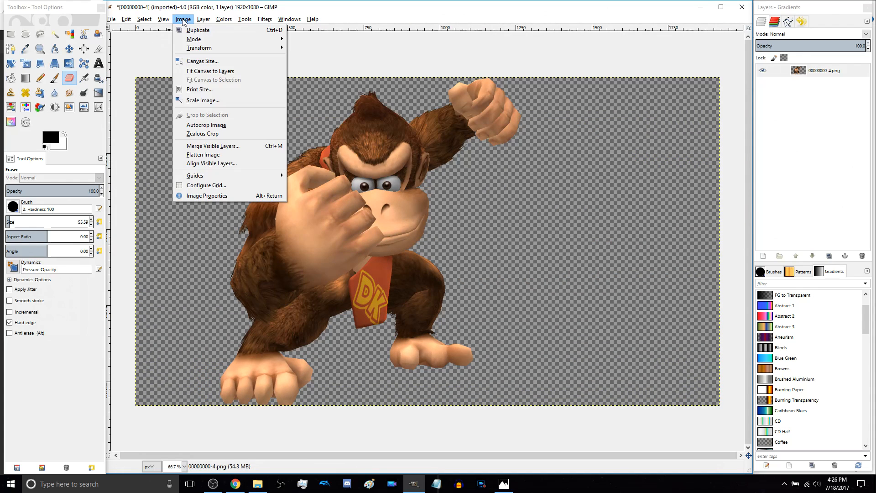
left_click(212, 124)
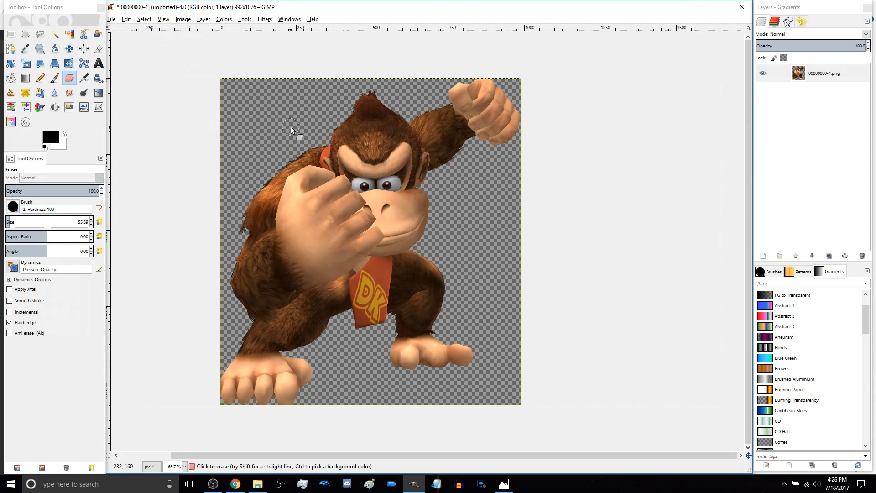
Examine how closely the cropped canvas border follows the toes of the front foot
scroll(281, 303, "up", 1)
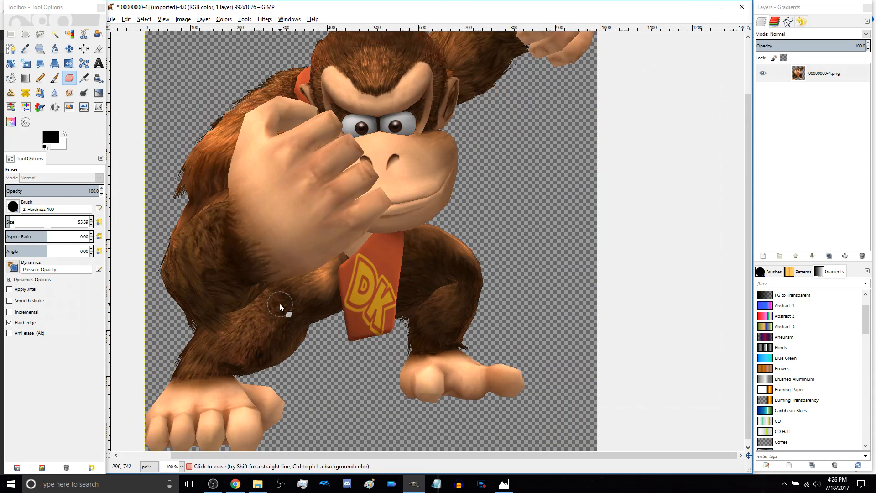
scroll(264, 327, "up", 4)
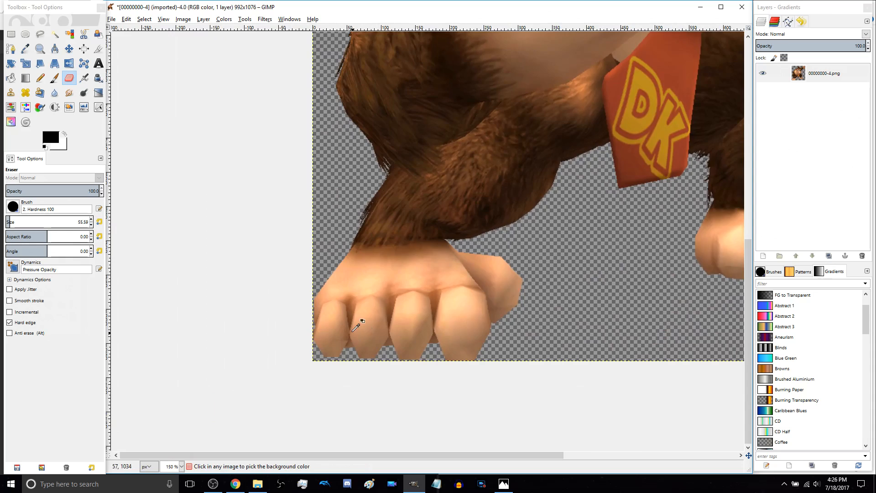
scroll(291, 340, "up", 2)
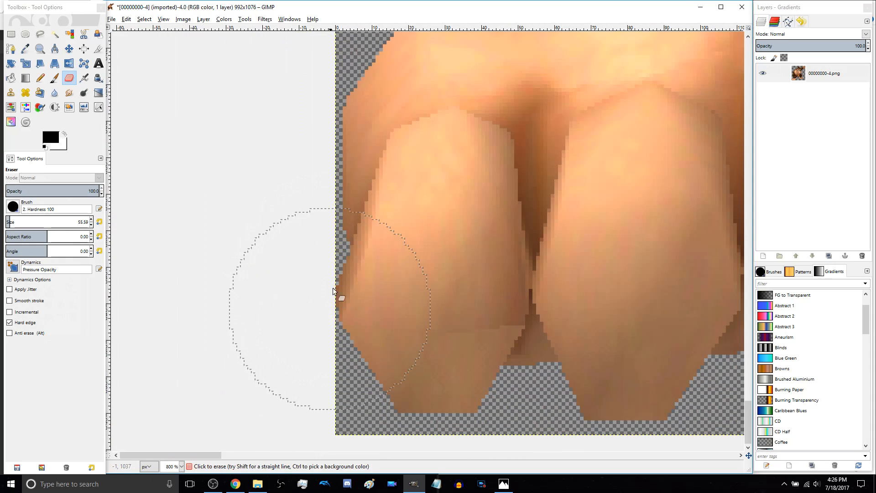
scroll(353, 281, "down", 3)
scroll(387, 265, "up", 3)
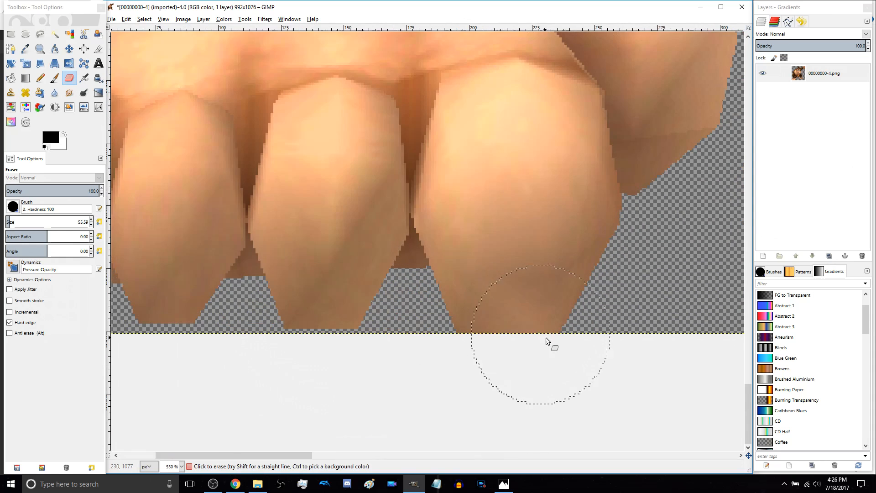
scroll(469, 315, "up", 5)
scroll(488, 311, "down", 1)
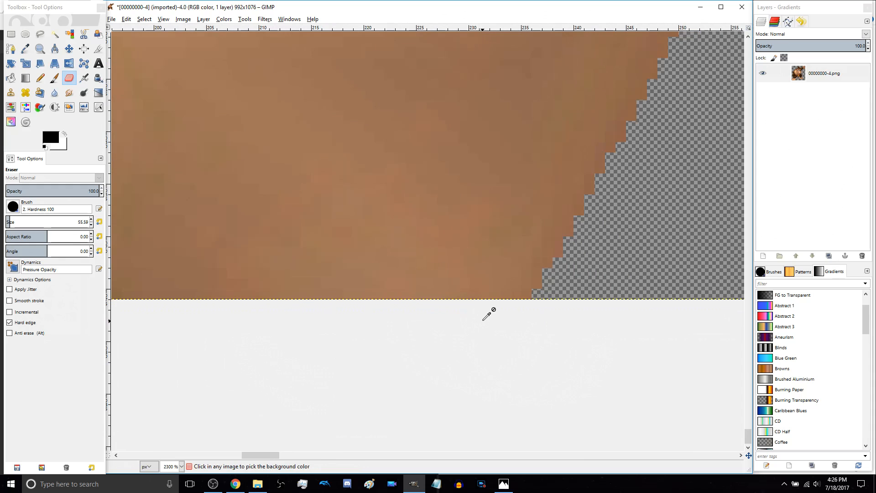
scroll(500, 297, "down", 12)
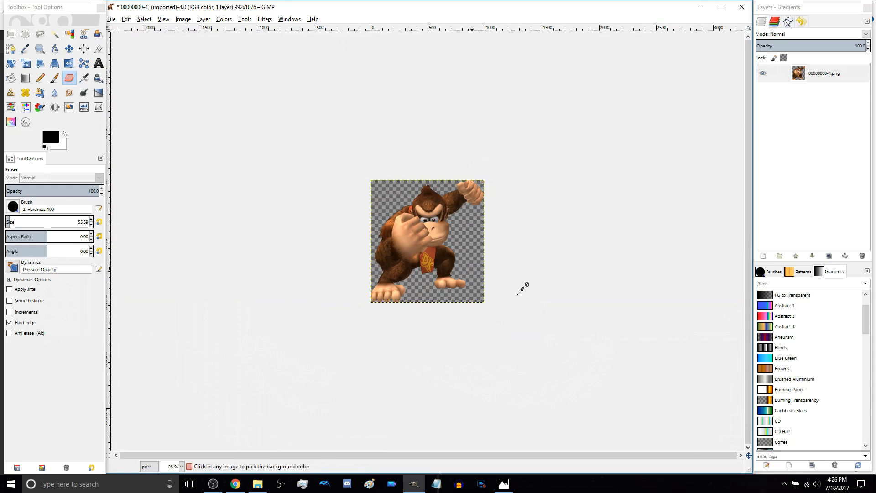
scroll(389, 243, "up", 2)
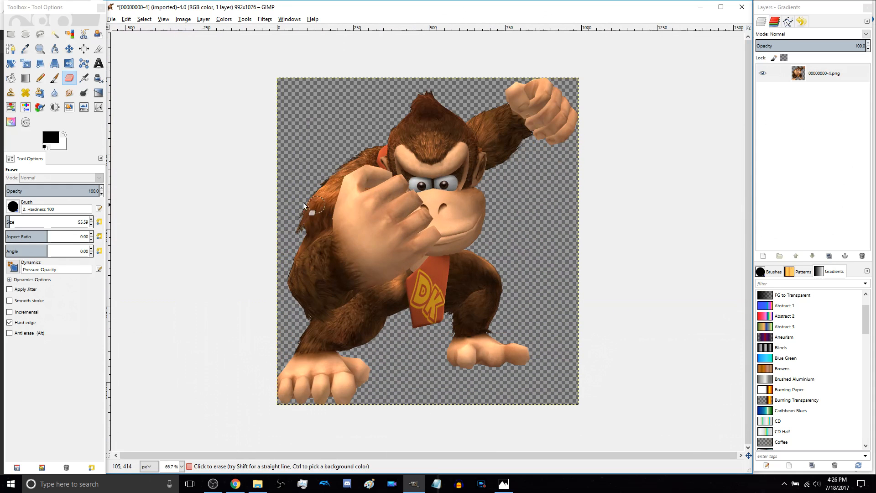
Export the Donkey Kong cutout as a PNG image named Dokey Kong.png in the 00000000 screenshots folder
left_click(110, 19)
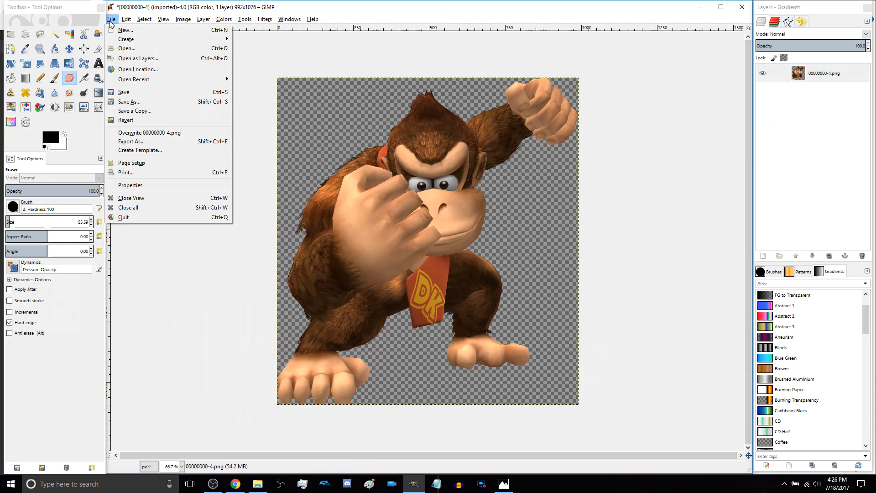
left_click(139, 142)
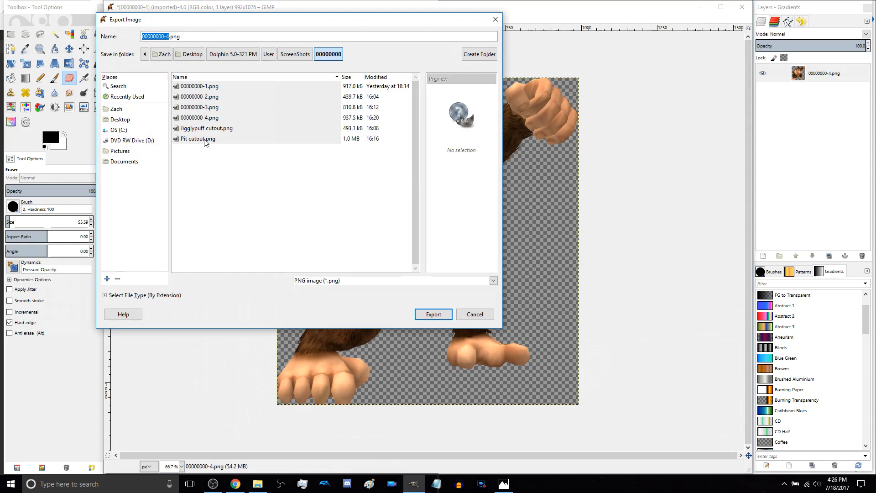
key("BackSpace")
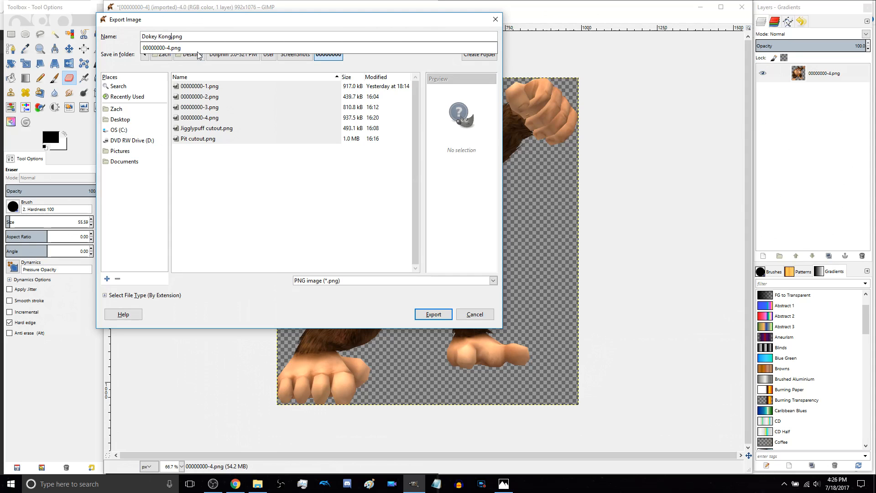
left_click(381, 280)
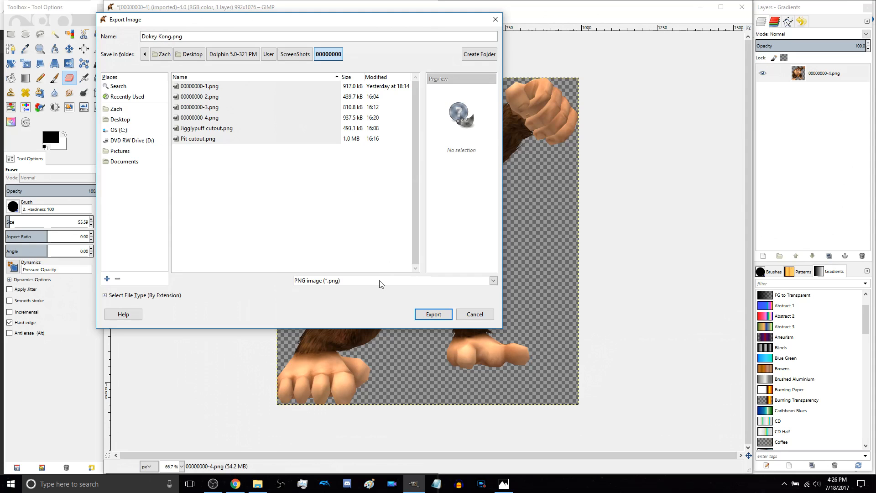
left_click(378, 280)
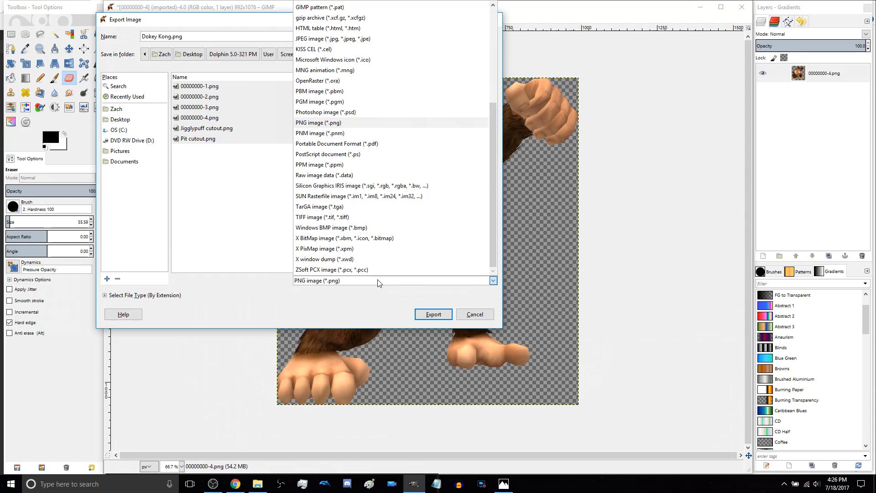
left_click(318, 124)
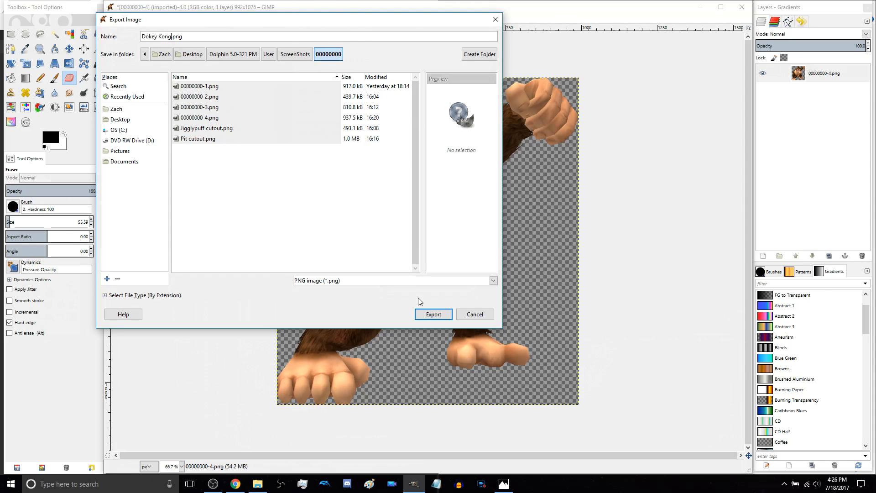
left_click(419, 313)
left_click(446, 328)
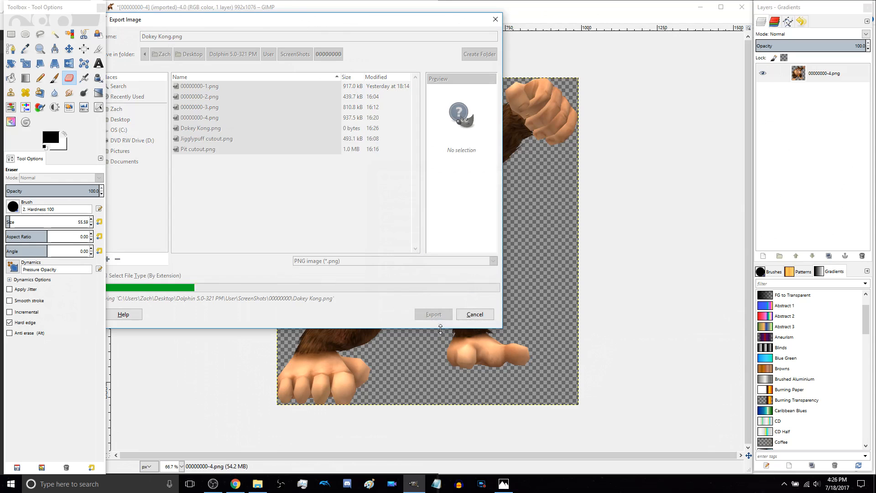
Switch to File Explorer, open the exported Dokey Kong.png in Photos and inspect the cutout enlarged
left_click(257, 483)
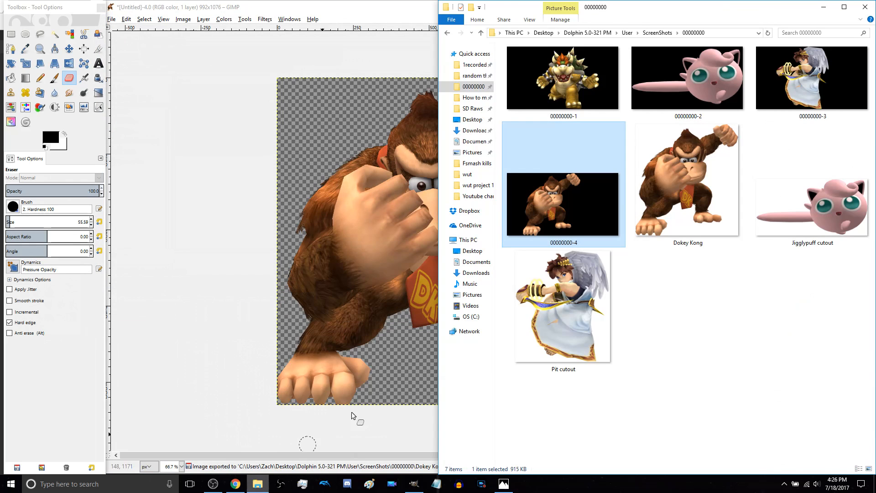
double_click(701, 233)
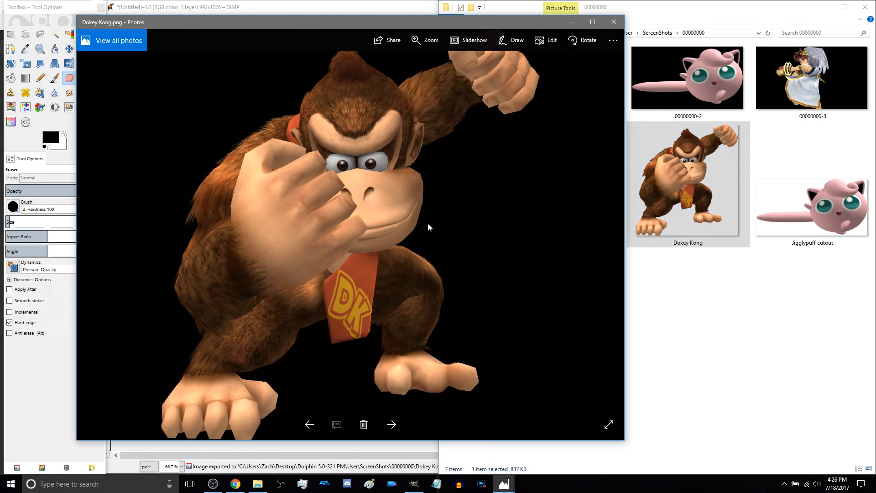
scroll(272, 223, "up", 2)
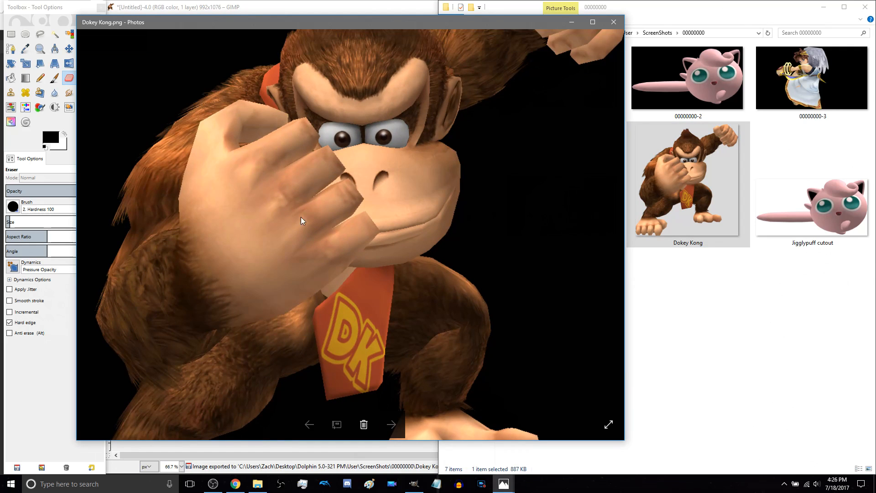
left_click(592, 22)
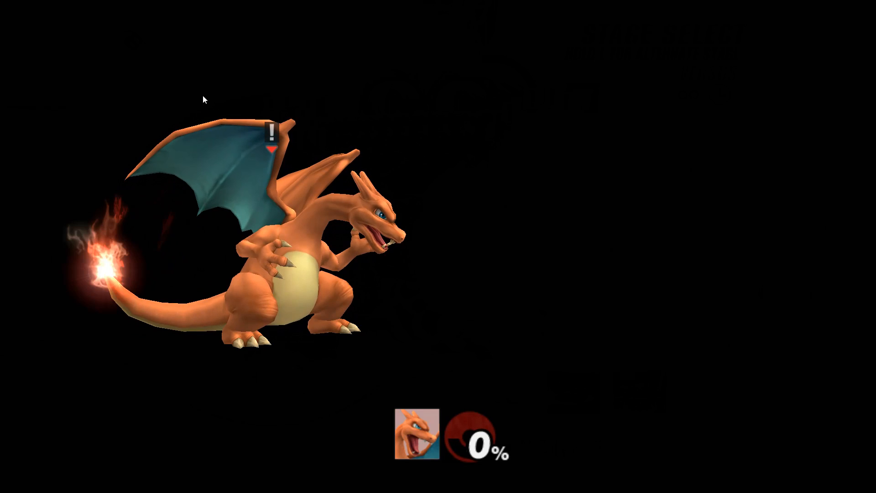
Switch to the Brawl match and pause it on several of Charizard's idle poses, examining them from different camera angles and zooms
key("Return")
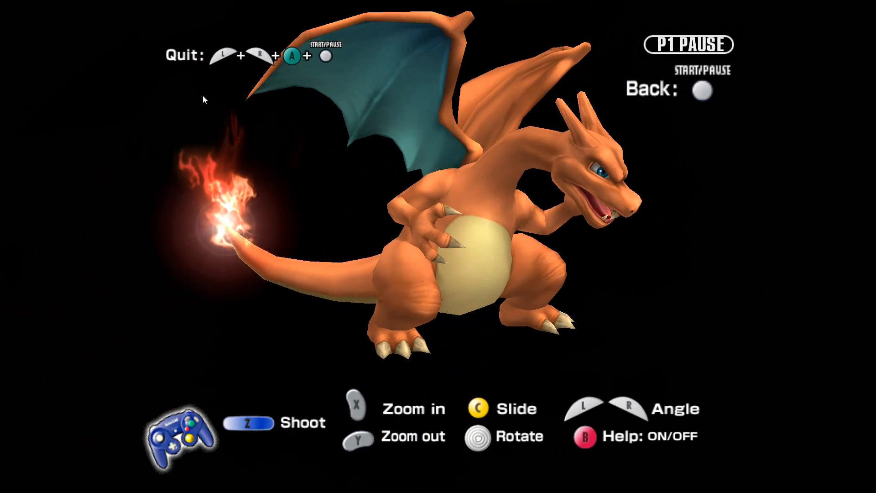
key("Return")
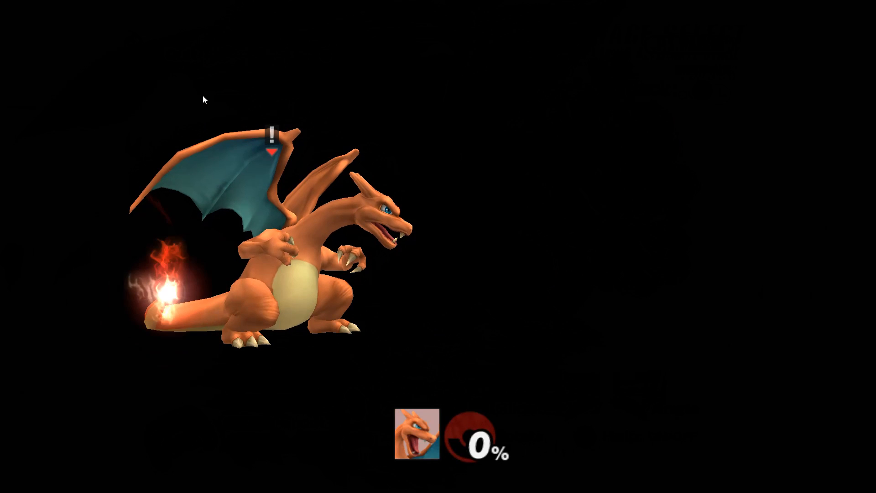
key("Return")
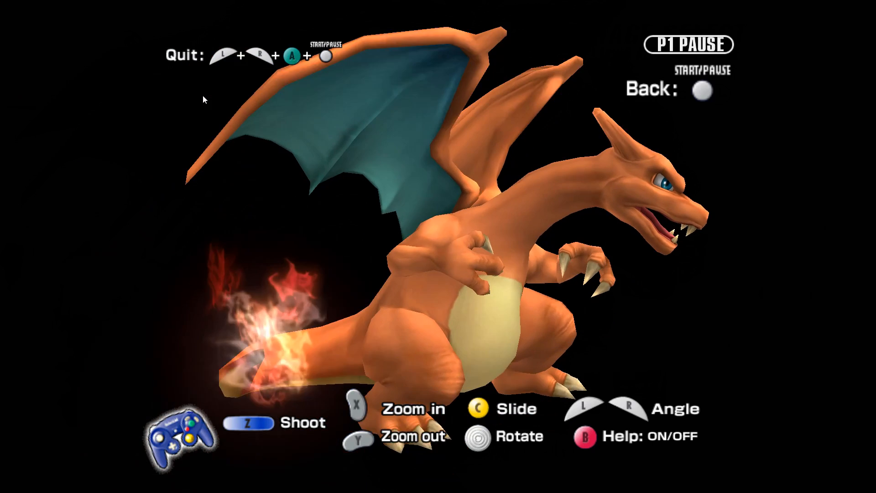
key("Down")
key("Right")
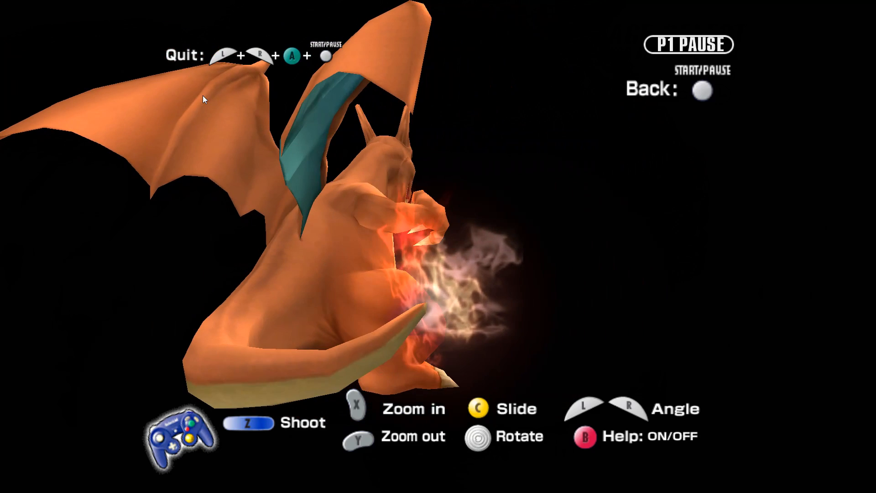
key("Return")
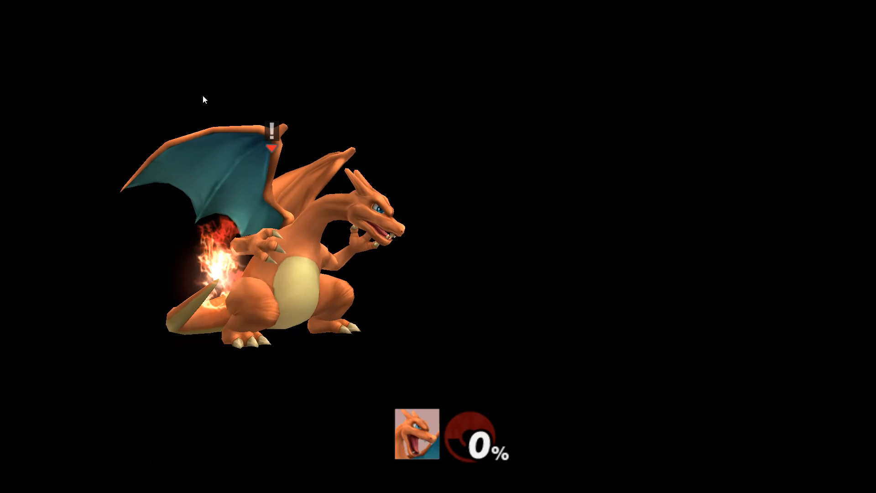
key("Return")
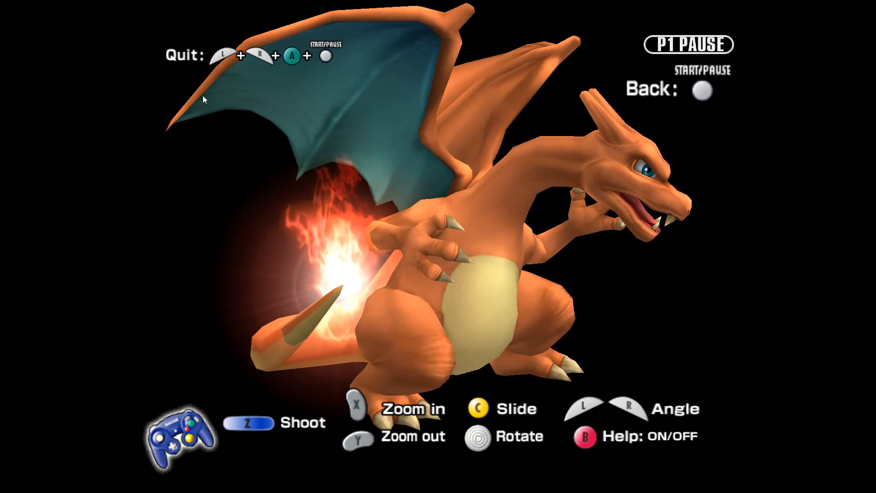
key("c")
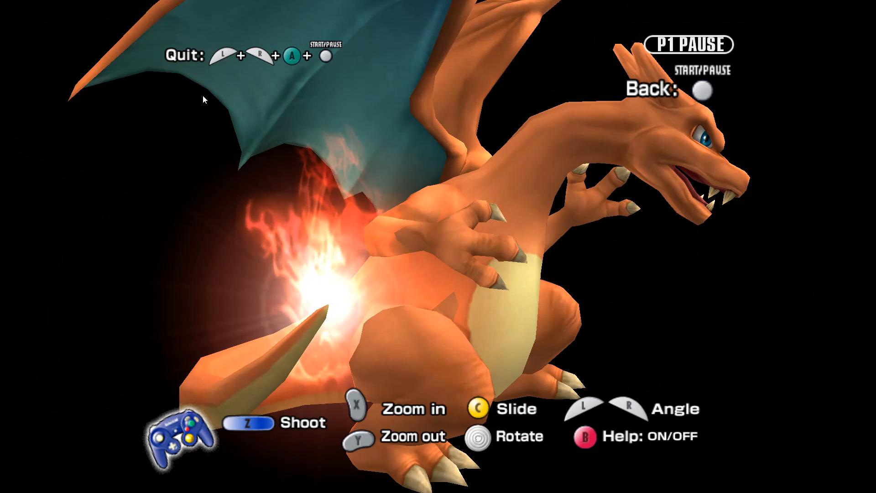
key("Return")
Make Charizard turn and perform moves, and pause the match while he roars with both wings spread
key("Left")
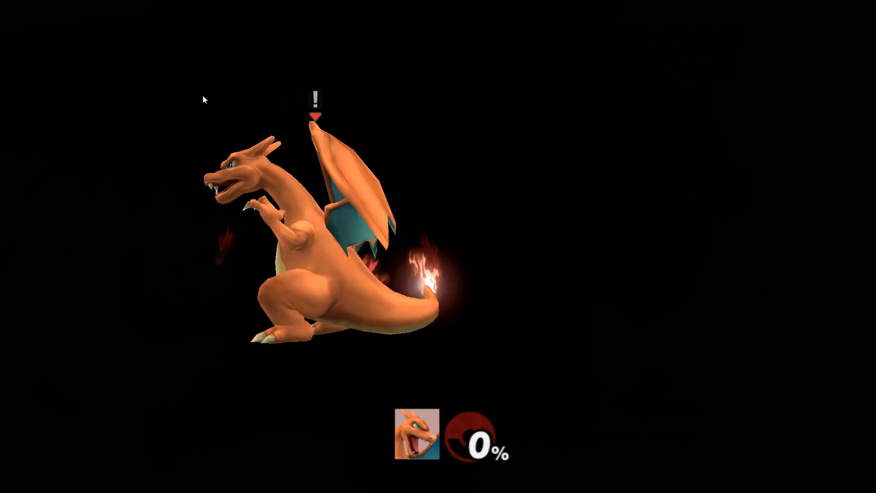
key("x")
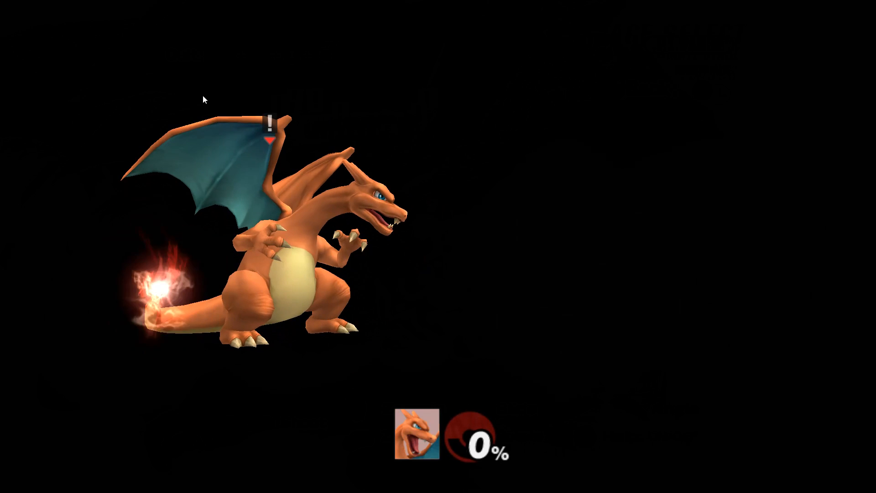
key("x")
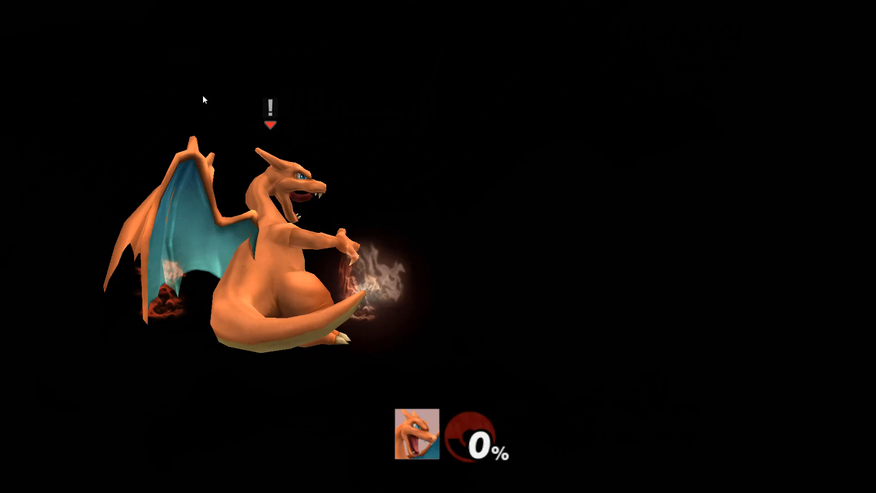
key("Right")
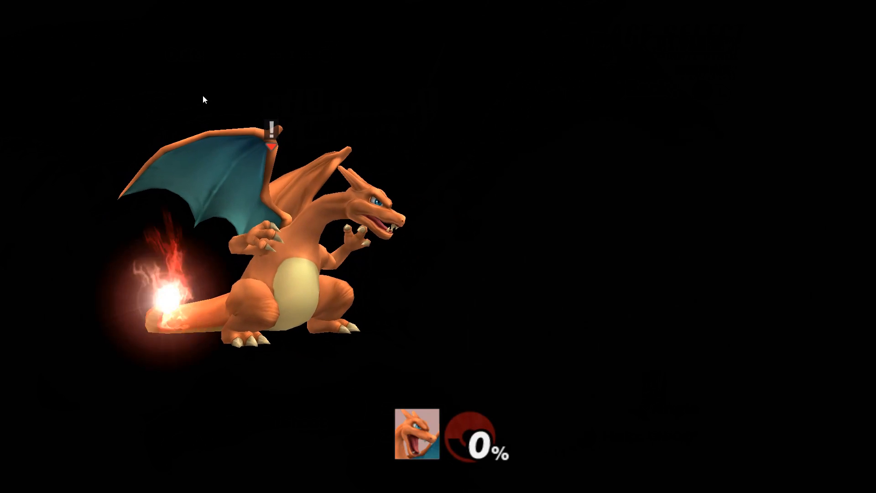
key("x")
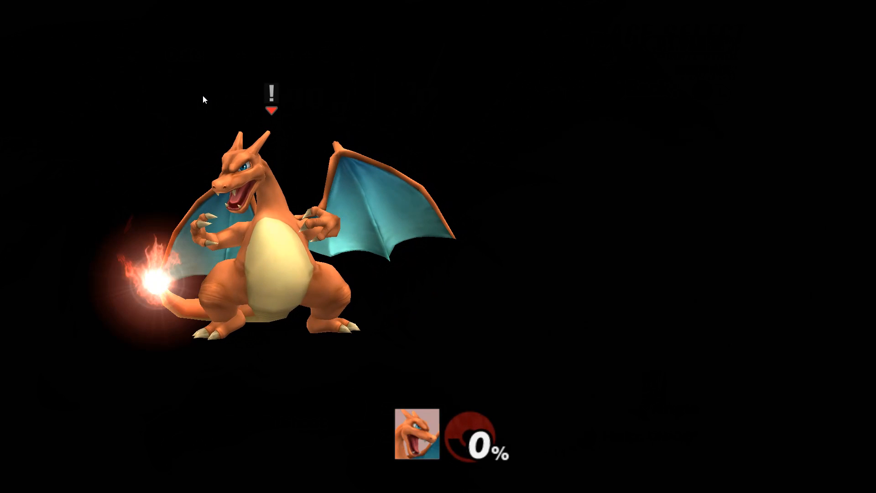
key("Return")
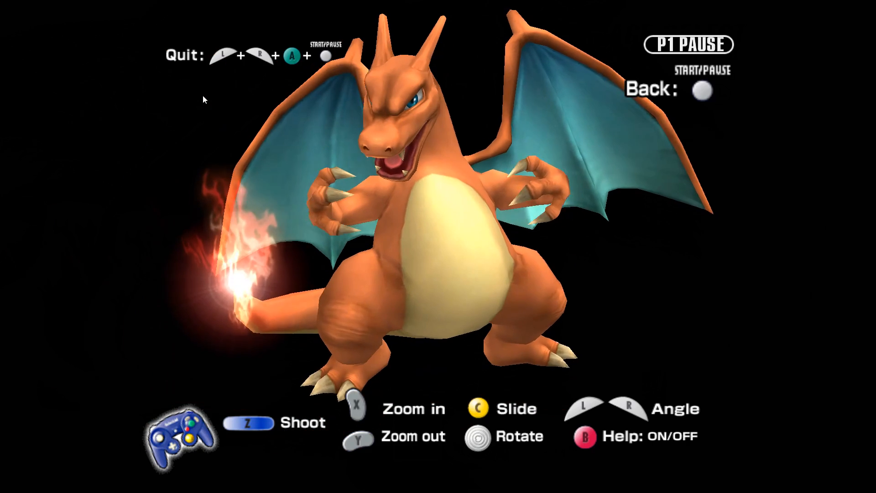
Rotate and slide the camera around the paused Charizard to examine how his tail flame sits against the wing
key("Right")
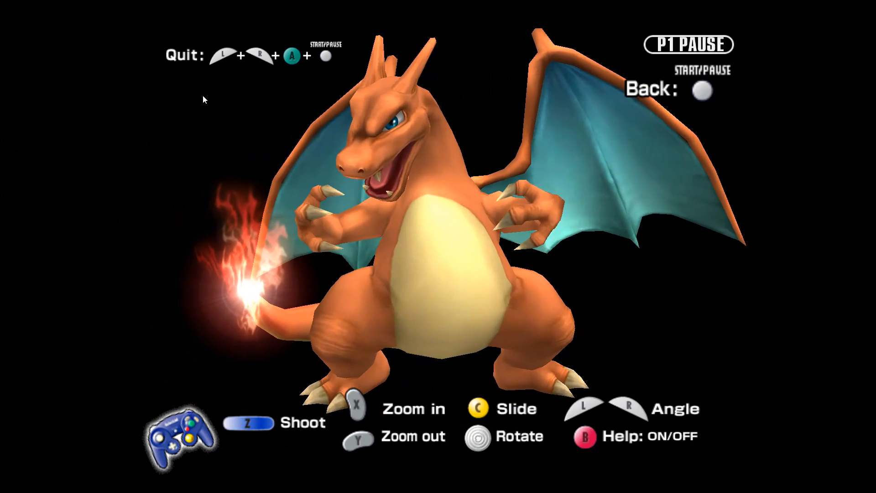
key("Left")
key("Right")
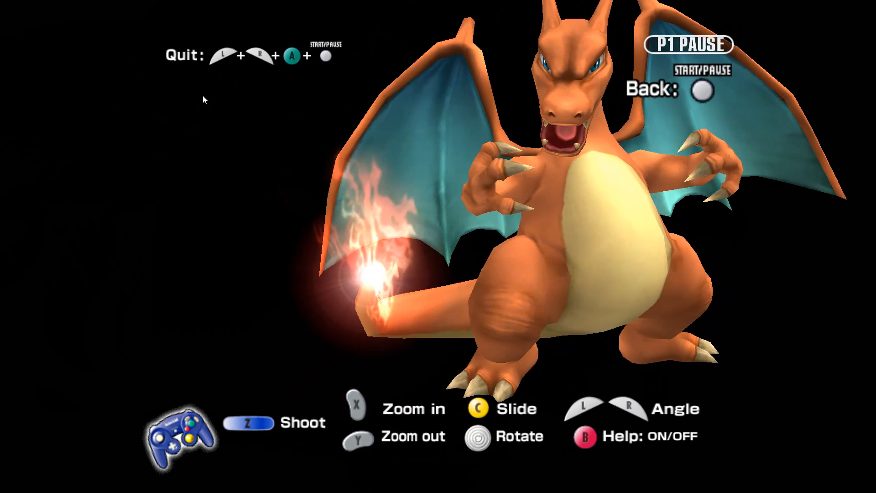
key("Right")
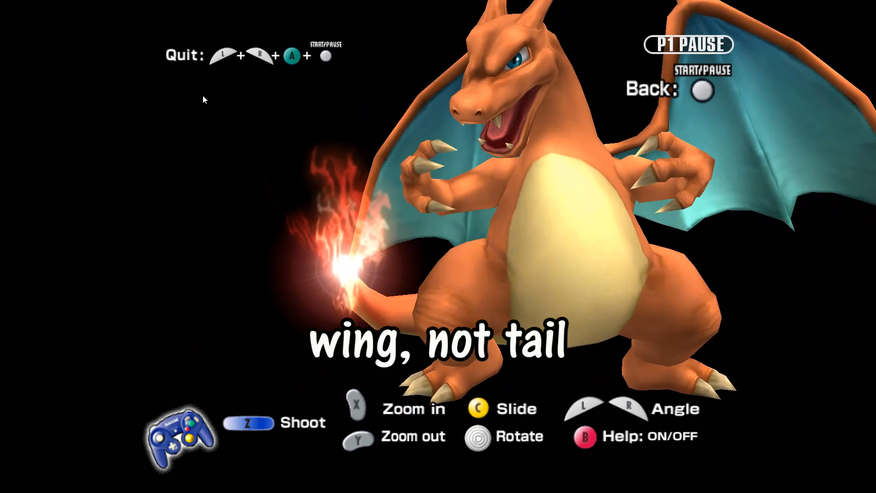
key("k")
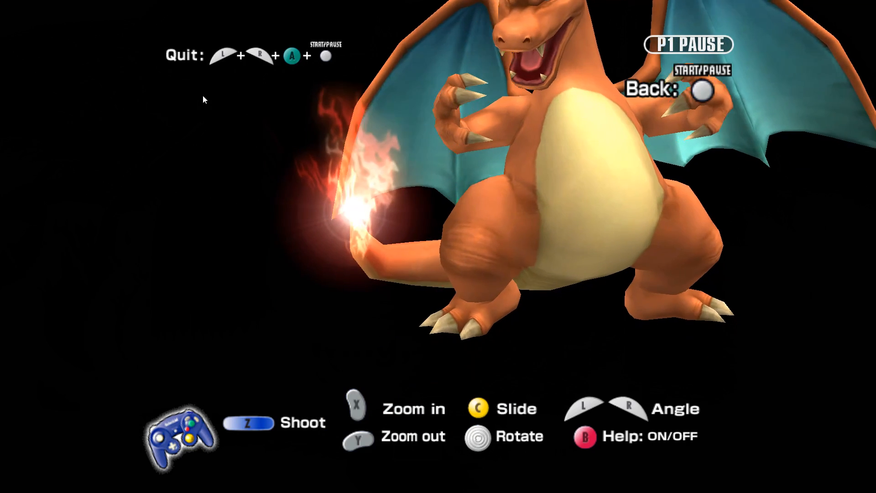
Frame Charizard's whole body close up in a front-facing pose with arms spread, without the help overlay, and take a screenshot
key("i")
key("s")
key("Right")
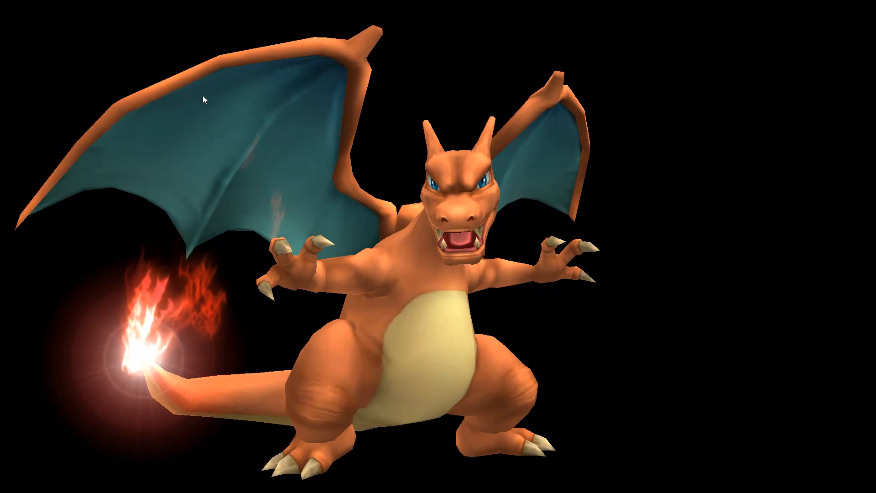
key("x")
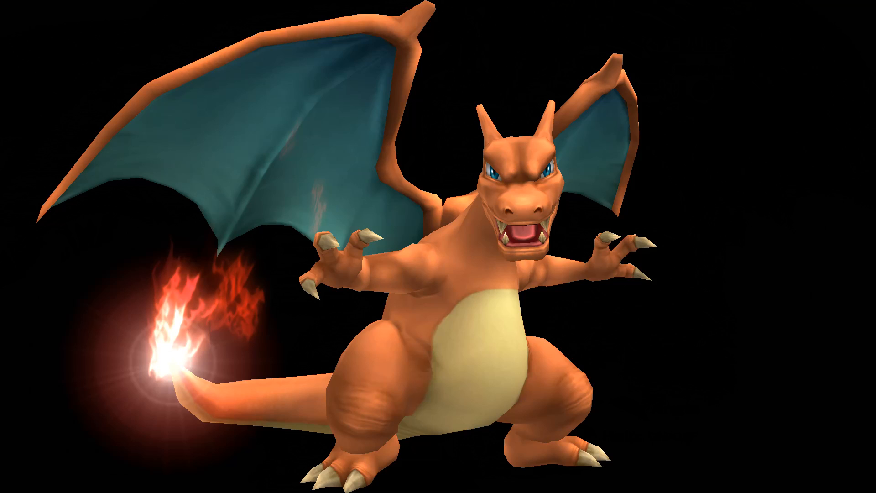
key("F9")
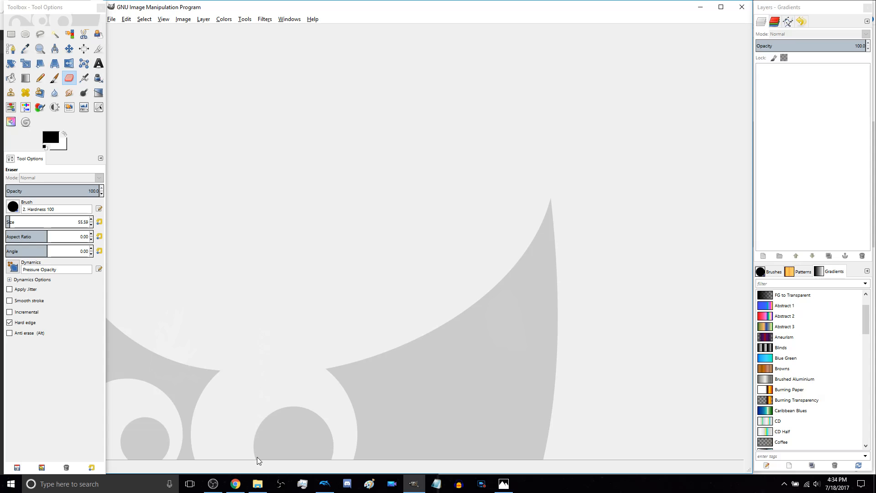
Open the Charizard screenshot 00000000-5.png in GIMP and select its black background by color at threshold 0
left_click(258, 484)
left_click_drag(635, 230, 267, 214)
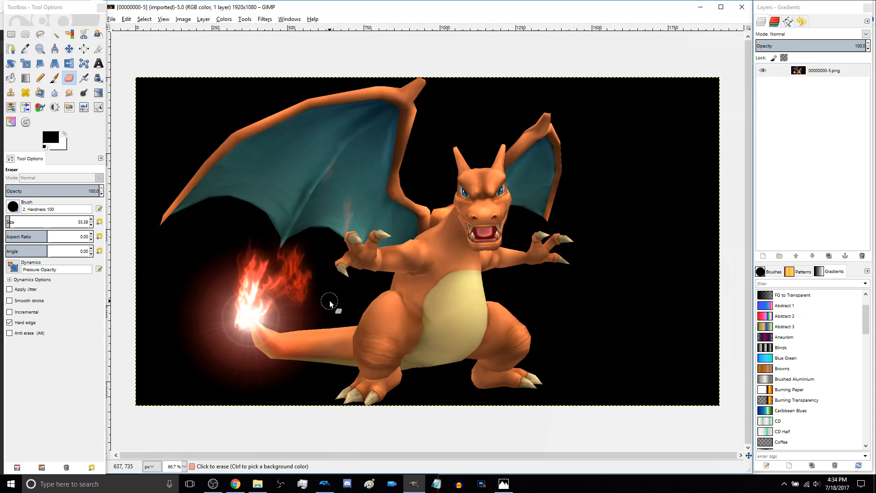
key("shift+o")
left_click_drag(669, 186, 549, 197)
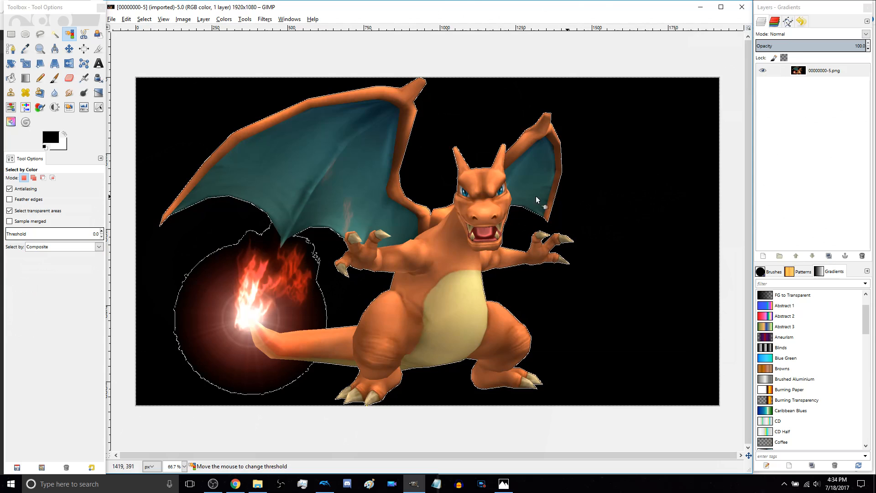
left_click_drag(362, 199, 336, 198)
Erase the selected black background around Charizard with the Eraser at size 486.85, and clear the selection
key("shift+e")
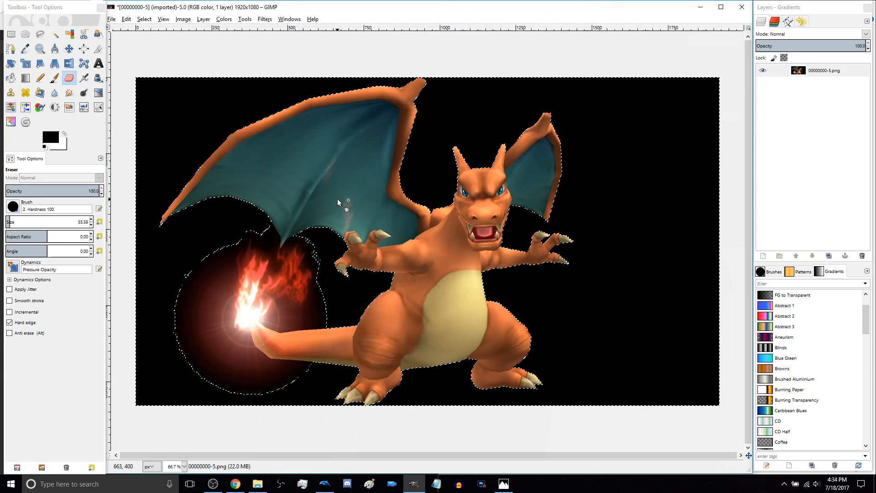
left_click_drag(18, 222, 46, 222)
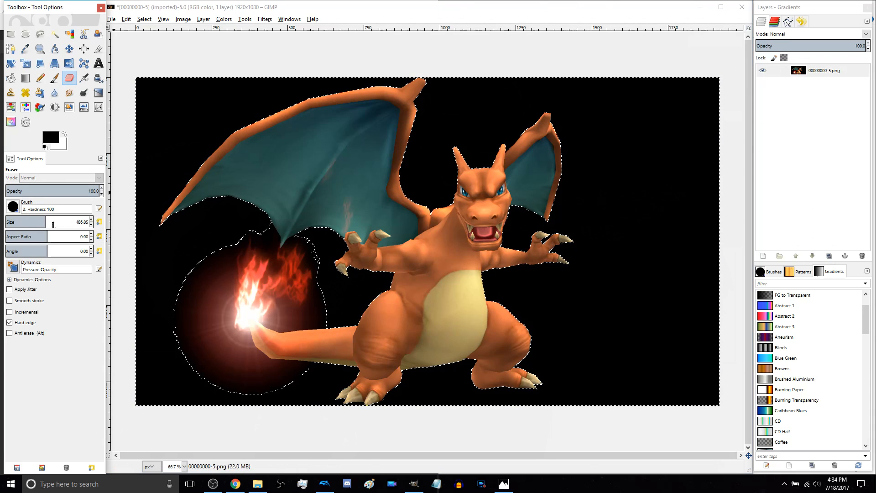
scroll(387, 261, "up", 2)
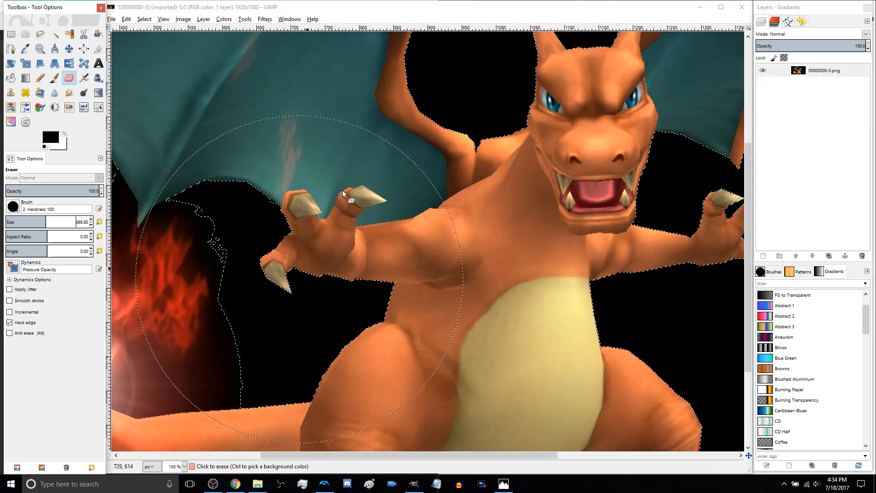
scroll(465, 192, "up", 5)
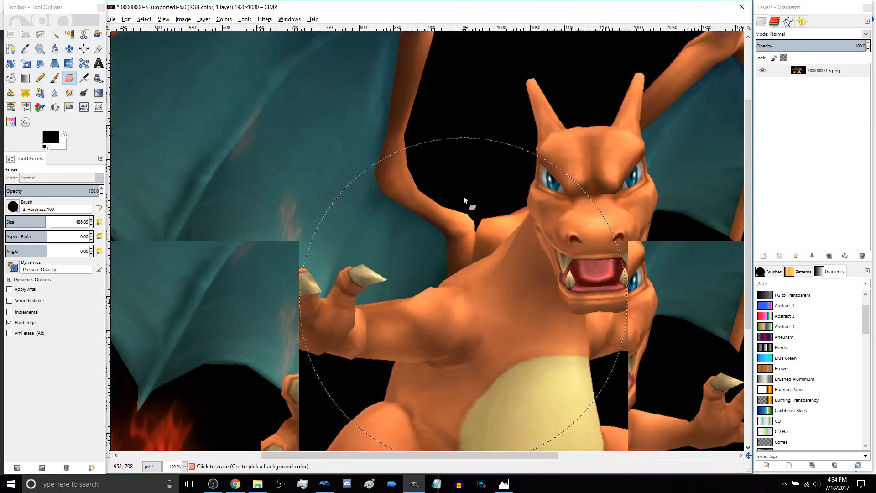
scroll(465, 199, "down", 3)
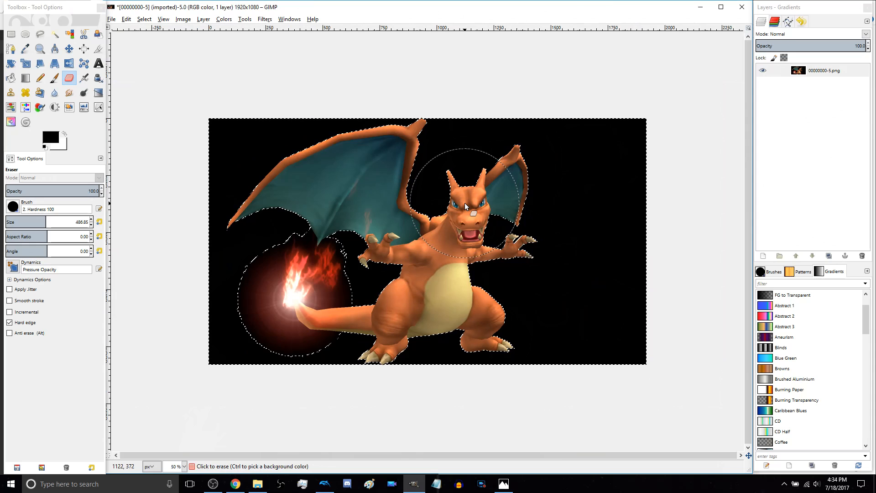
key("Delete")
key("ctrl+shift+a")
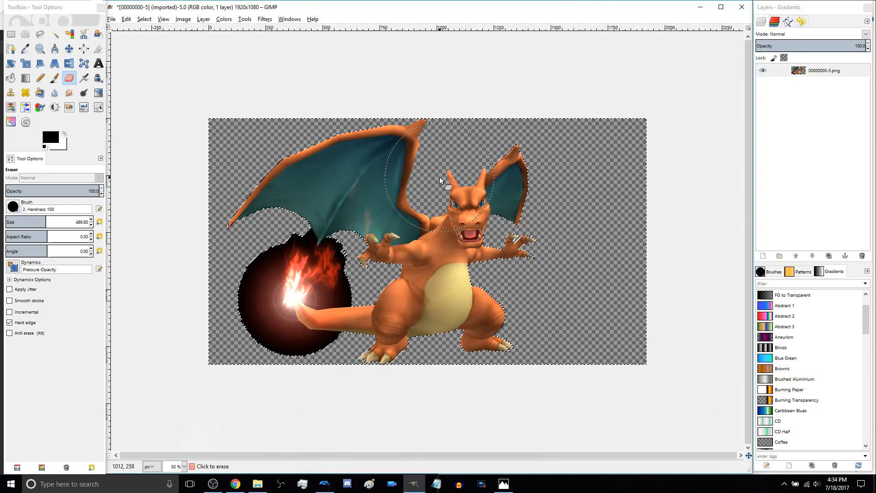
Examine the edges of the dark glow around Charizard's tail flame up close and against the whole figure
scroll(324, 257, "up", 3)
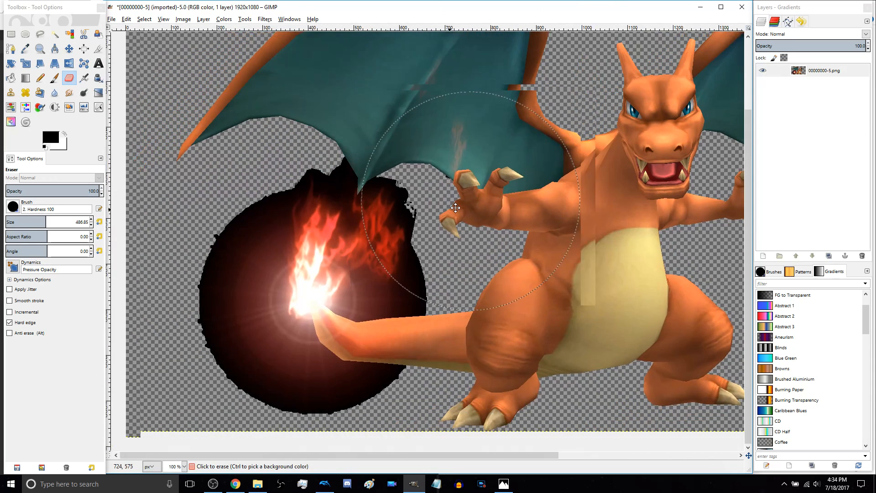
scroll(321, 280, "up", 1)
scroll(345, 273, "down", 2)
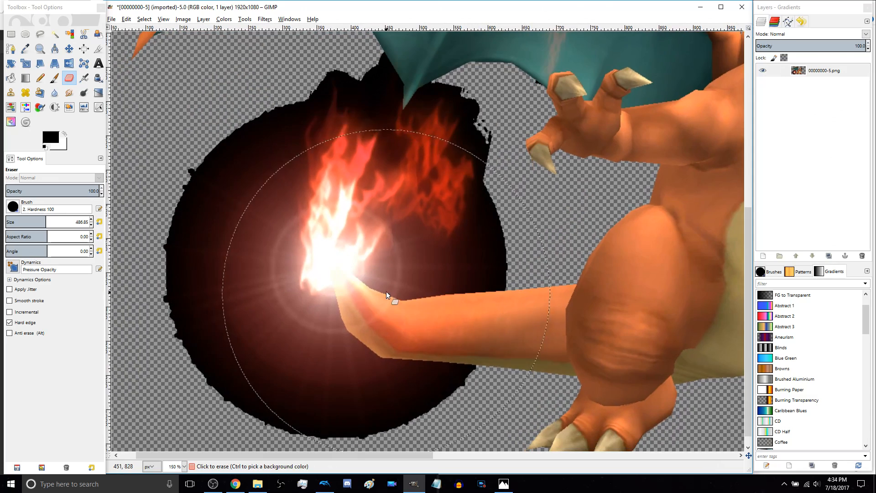
scroll(386, 292, "down", 3)
scroll(415, 270, "up", 2)
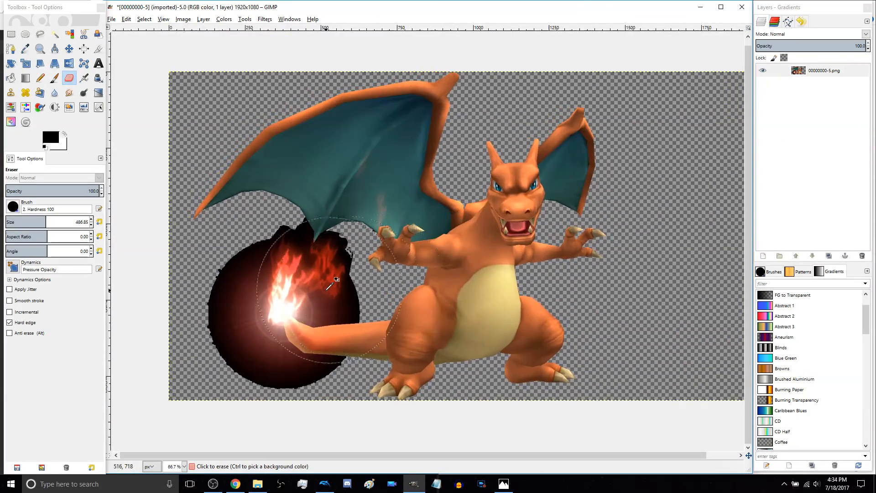
scroll(322, 283, "up", 1)
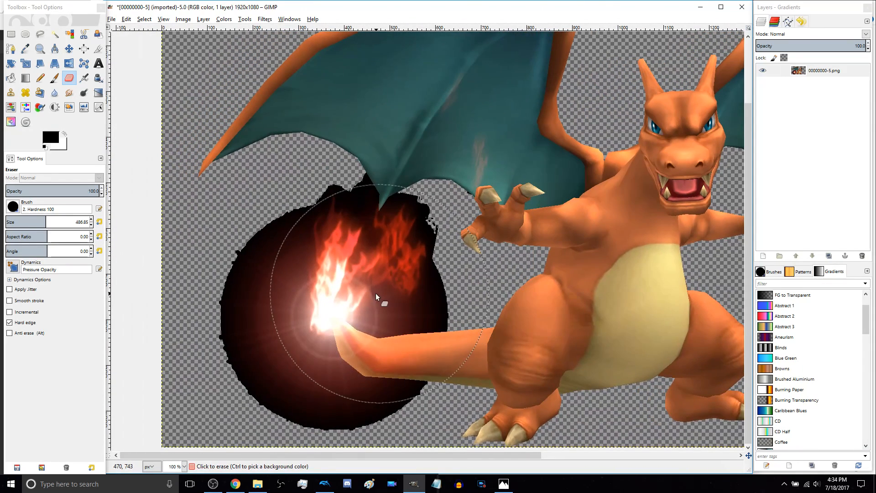
scroll(373, 291, "down", 3)
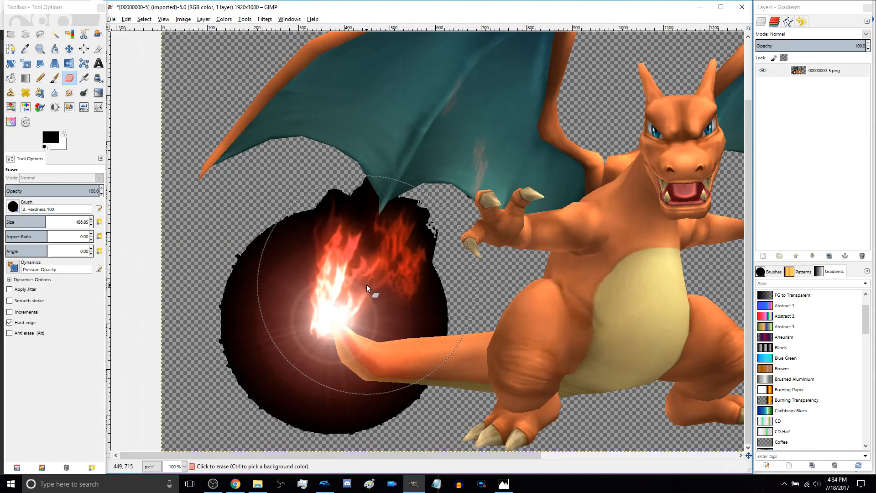
Duplicate the 00000000-5.png layer and hide the original so that only the copy is shown
key("shift+o")
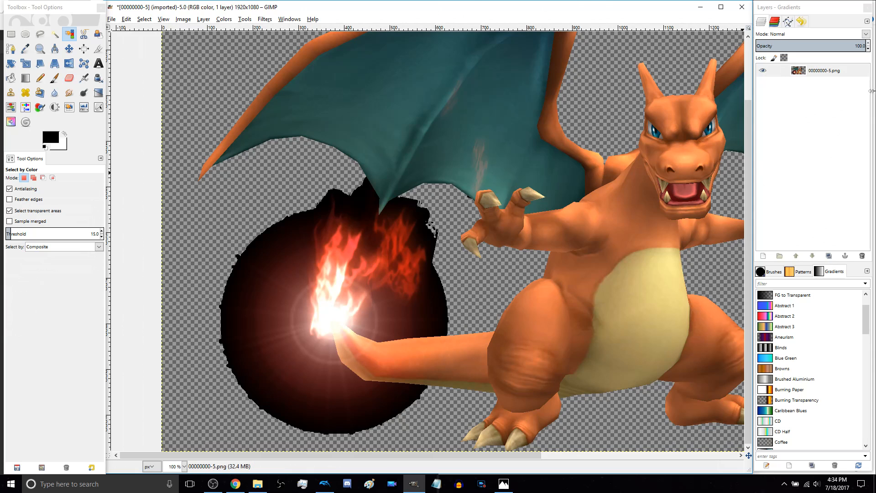
right_click(813, 72)
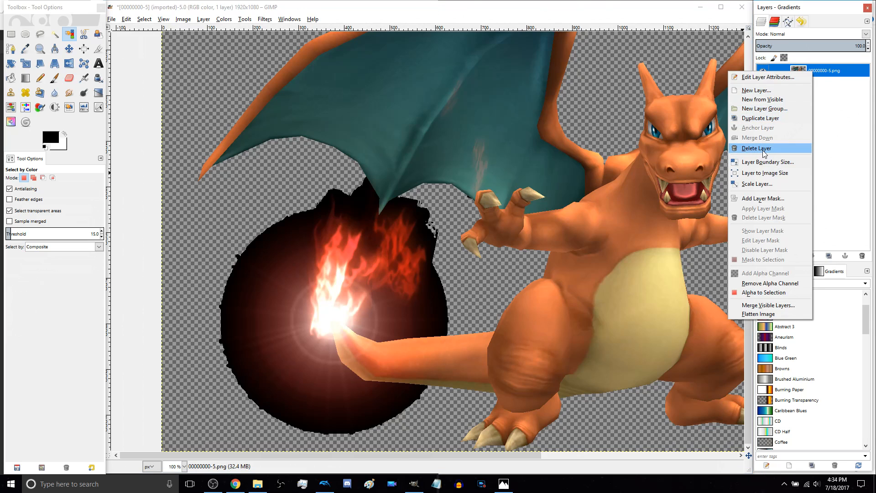
left_click(761, 119)
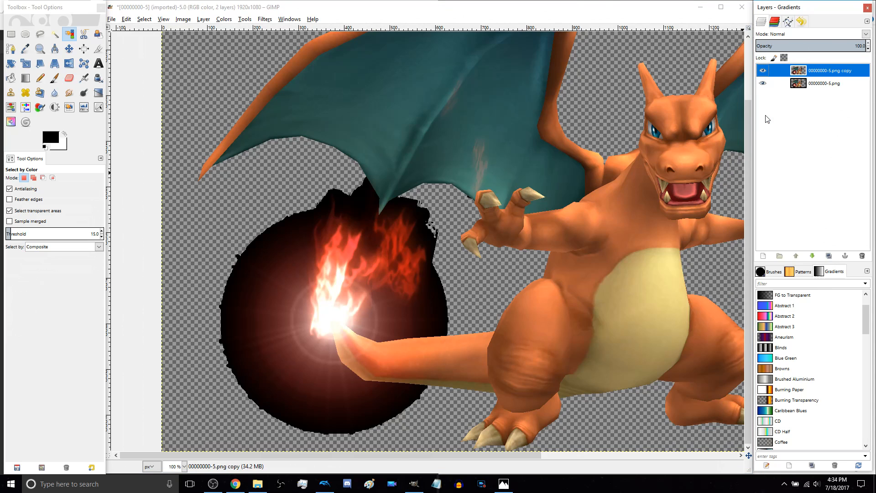
left_click(762, 71)
left_click(764, 71, "shift")
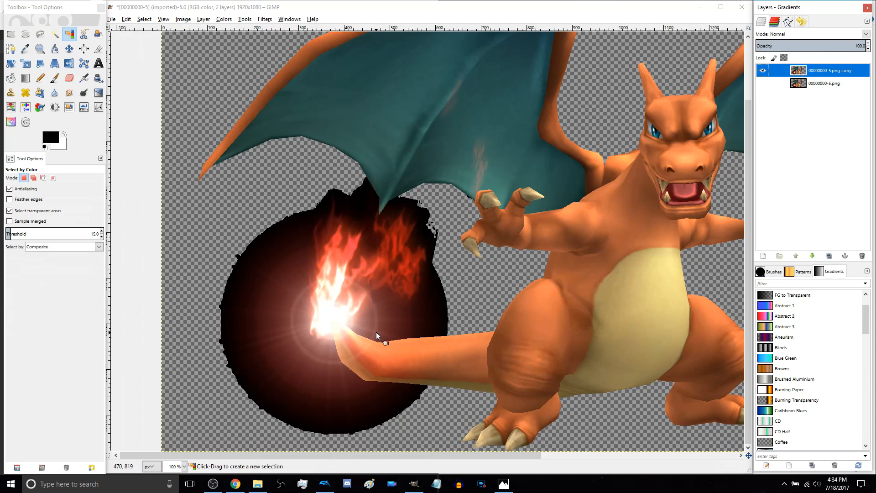
Erase Charizard's body and wings from the layer copy, keeping only the tail flame, its glow and the tail end
key("shift+e")
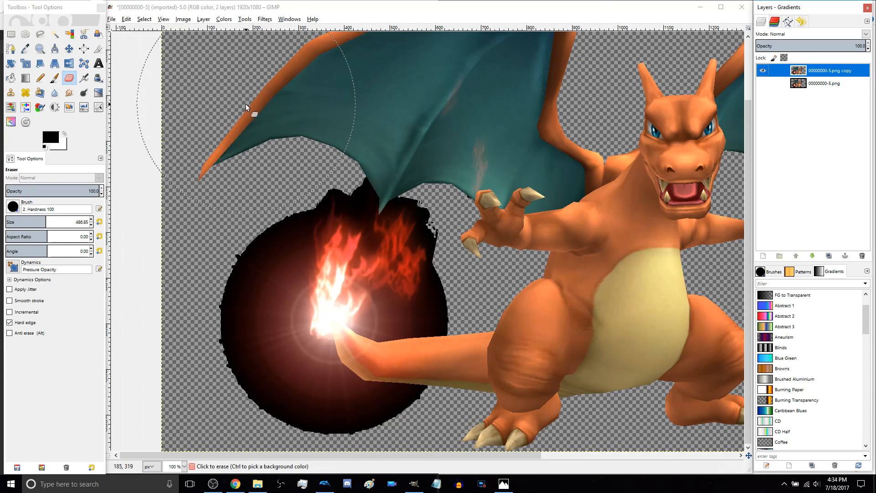
left_click(295, 81)
mouse_move(295, 81)
left_mouse_down()
mouse_move(412, 61)
mouse_move(477, 87)
mouse_move(531, 194)
mouse_move(548, 263)
mouse_move(568, 395)
mouse_move(559, 443)
left_mouse_up()
scroll(591, 283, "down", 2)
mouse_move(547, 348)
left_mouse_down()
mouse_move(507, 333)
mouse_move(506, 214)
mouse_move(449, 235)
mouse_move(443, 169)
mouse_move(396, 124)
left_mouse_up()
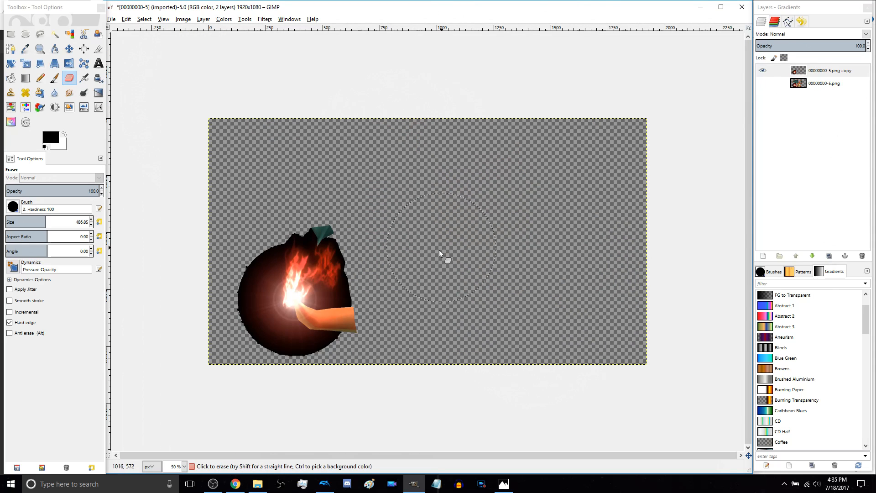
scroll(400, 254, "up", 2)
left_click_drag(346, 260, 568, 191)
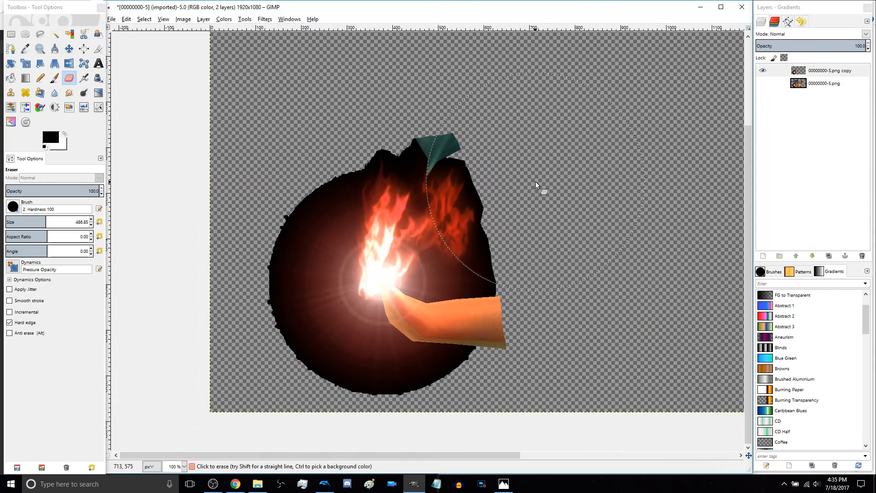
Select the dark glow around the tail flame by color on the copy, with feathered edges at radius 41.2
key("shift+o")
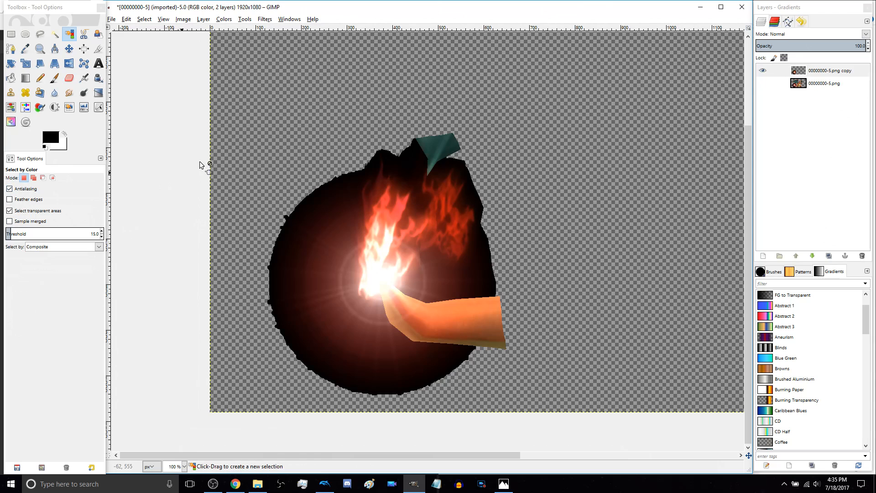
scroll(475, 319, "up", 1)
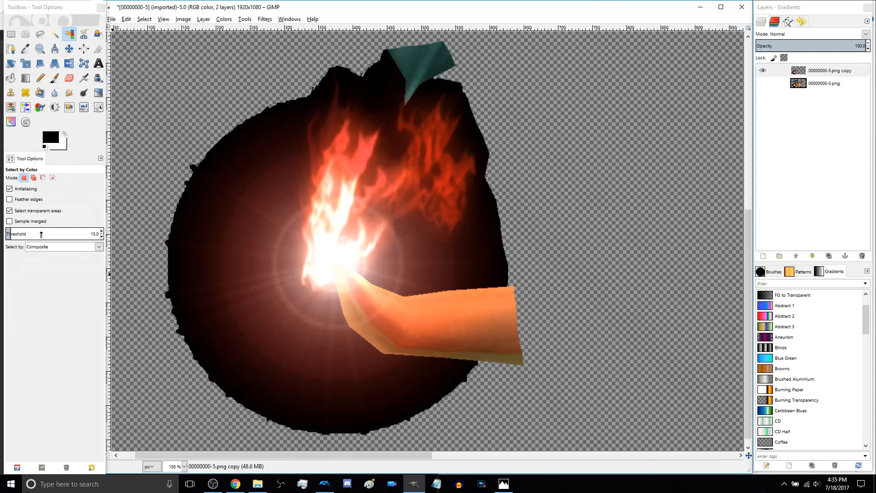
left_click(10, 199)
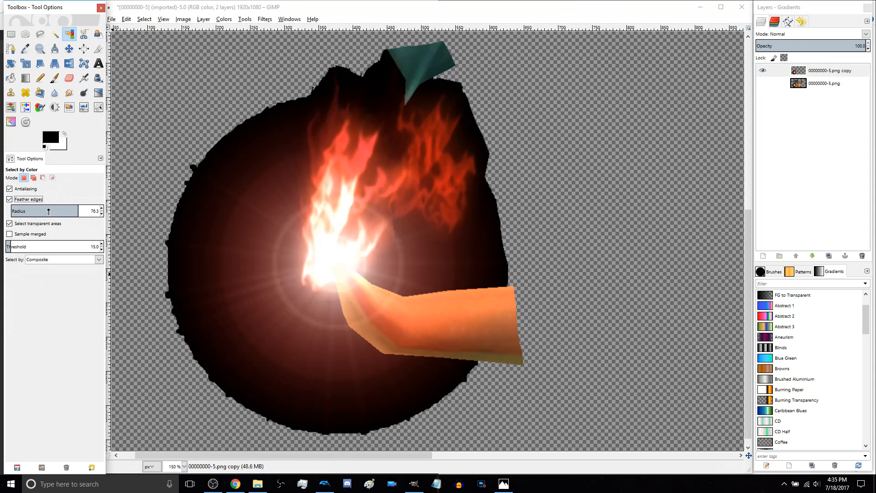
left_click_drag(76, 211, 47, 211)
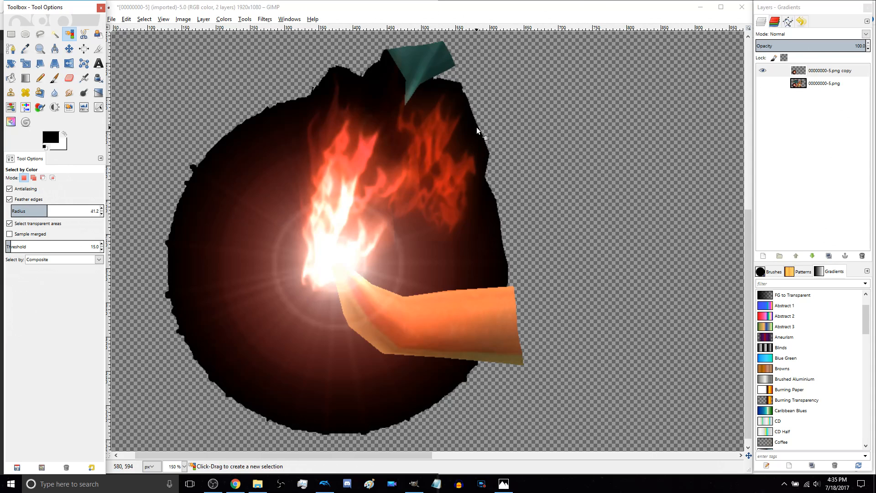
left_click_drag(472, 125, 583, 142)
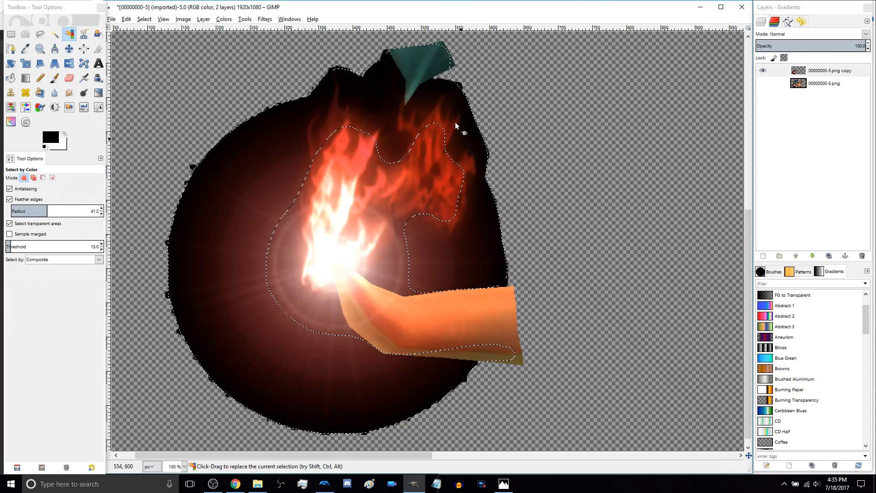
Try erasing the feathered selection around the tail flame with the Eraser, and inspect the flame's edges up close
key("shift+e")
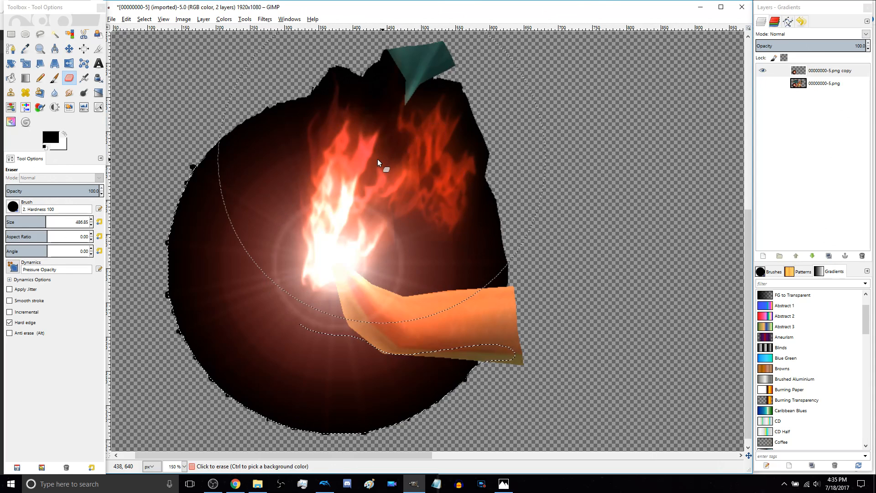
mouse_move(188, 215)
left_mouse_down()
mouse_move(244, 157)
mouse_move(278, 138)
mouse_move(322, 126)
mouse_move(374, 132)
mouse_move(423, 165)
mouse_move(441, 213)
mouse_move(445, 271)
mouse_move(416, 321)
mouse_move(270, 339)
mouse_move(207, 292)
mouse_move(257, 193)
left_mouse_up()
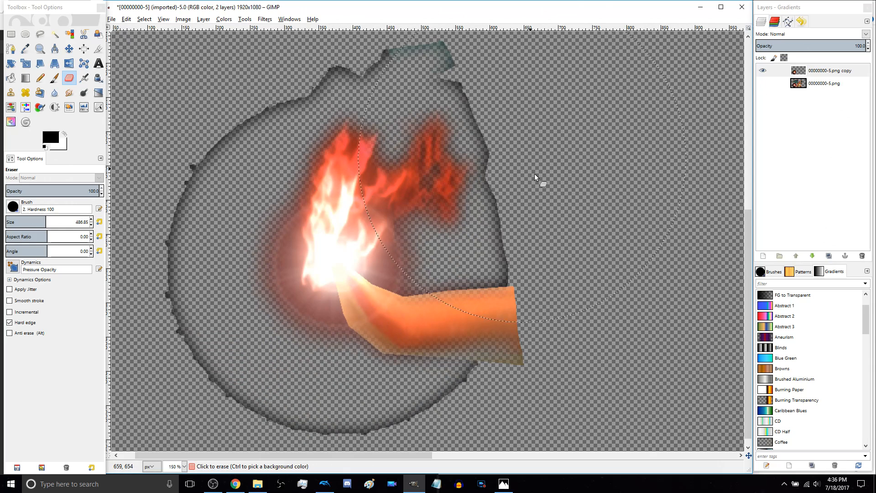
scroll(324, 242, "up", 2)
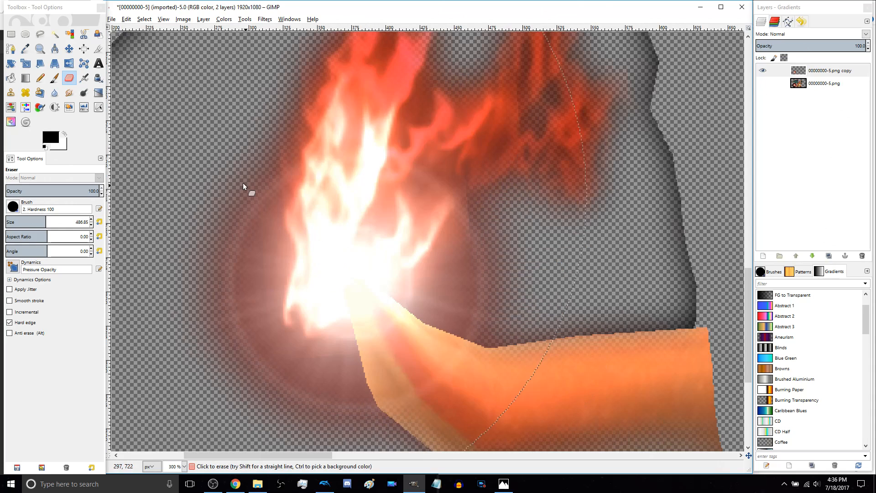
left_click_drag(315, 137, 307, 253)
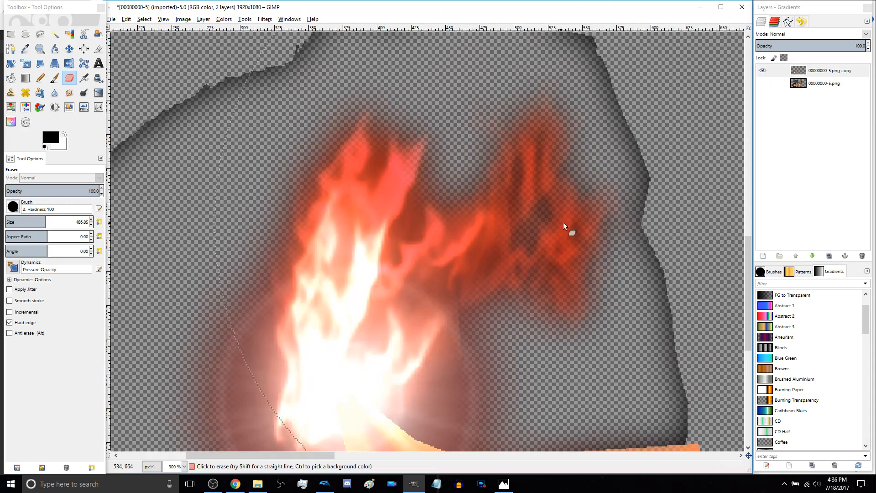
left_click_drag(562, 222, 378, 172)
scroll(375, 134, "up", 2)
scroll(367, 178, "up", 2)
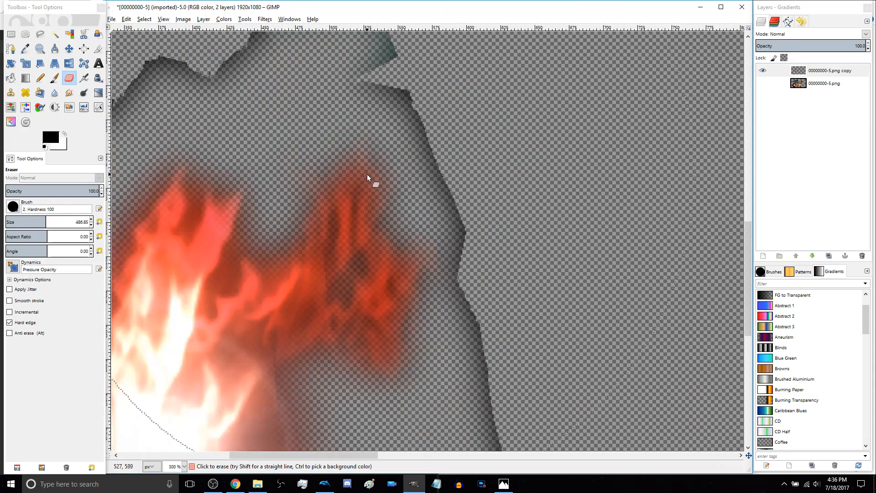
scroll(372, 187, "down", 4)
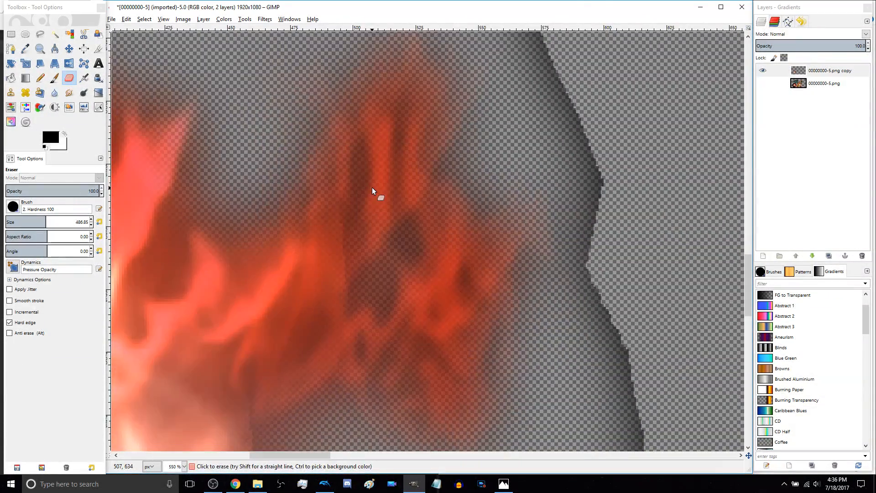
Undo the erasing of the glow around the tail flame
scroll(377, 188, "down", 1)
key("ctrl+z")
key("ctrl+z")
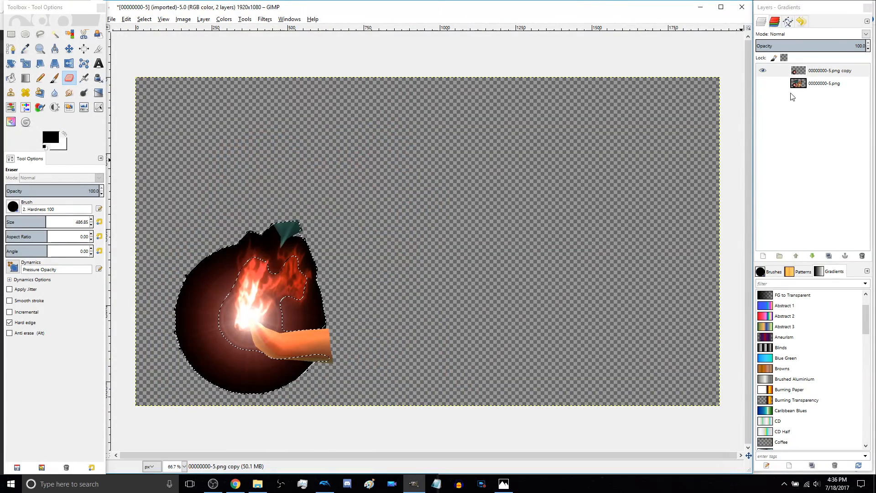
Duplicate the 00000000-5.png copy layer, clear the feathered selection of the dark background from the duplicate, and view that layer alone
right_click(820, 71)
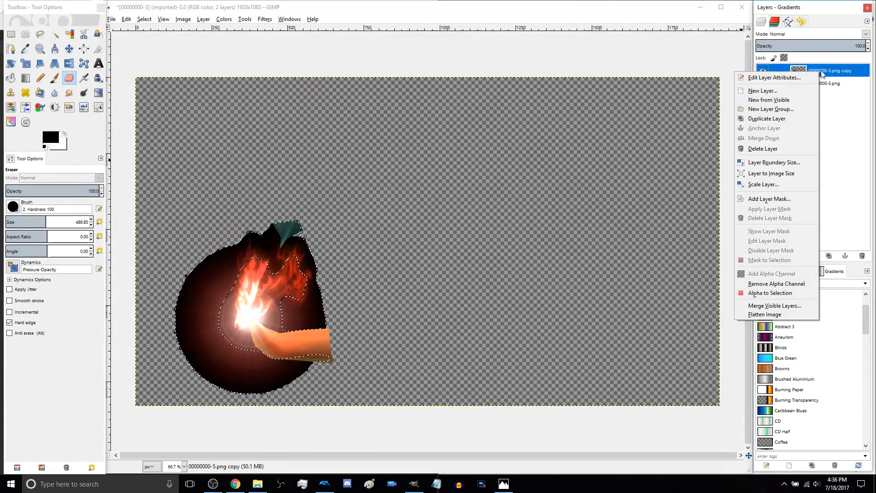
left_click(768, 119)
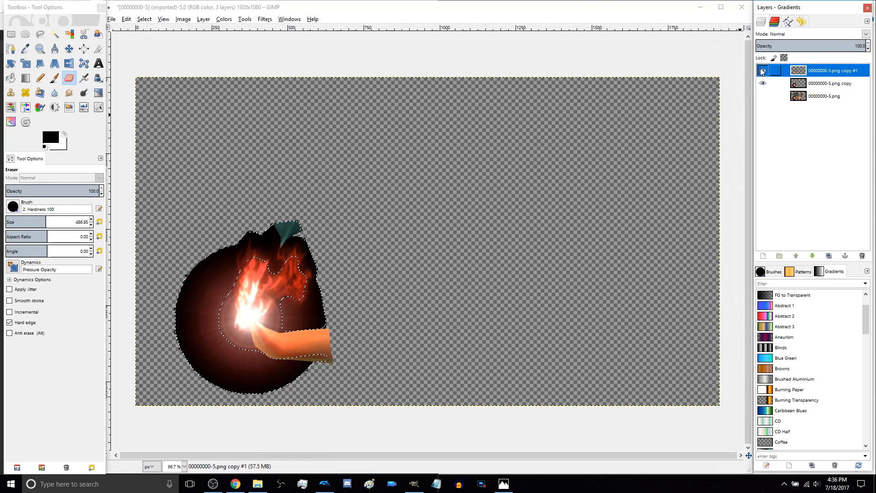
left_click(763, 83)
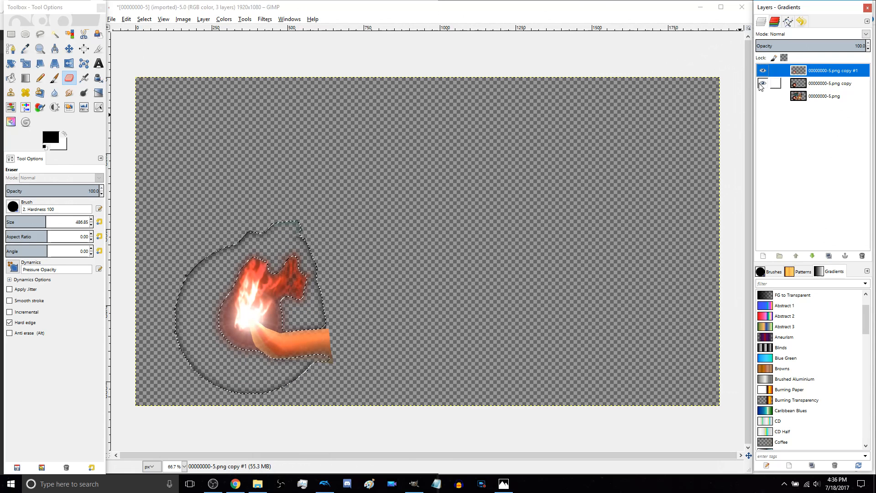
Hide the duplicate, show and activate the 00000000-5.png copy layer, and drop the current selection
left_click(763, 84)
left_click(762, 71)
left_click(822, 82)
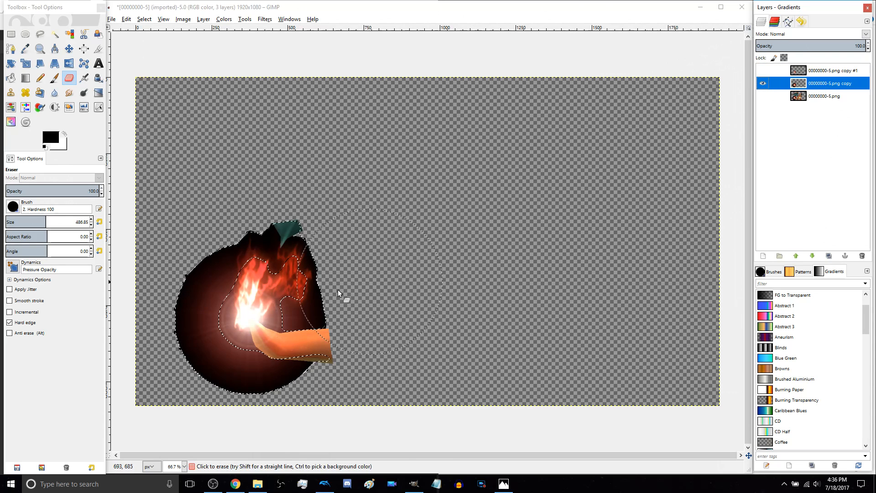
scroll(305, 302, "up", 2)
key("space")
key("ctrl+z")
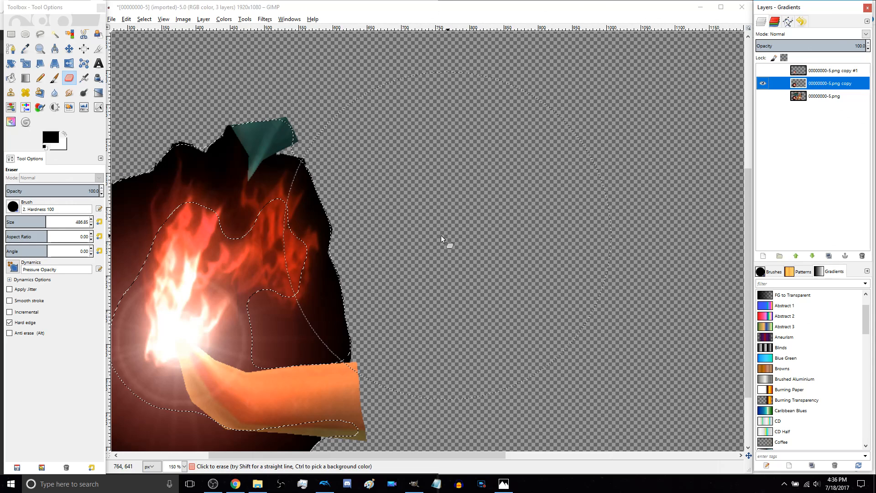
key("ctrl+z")
key("ctrl+z")
key("ctrl+z")
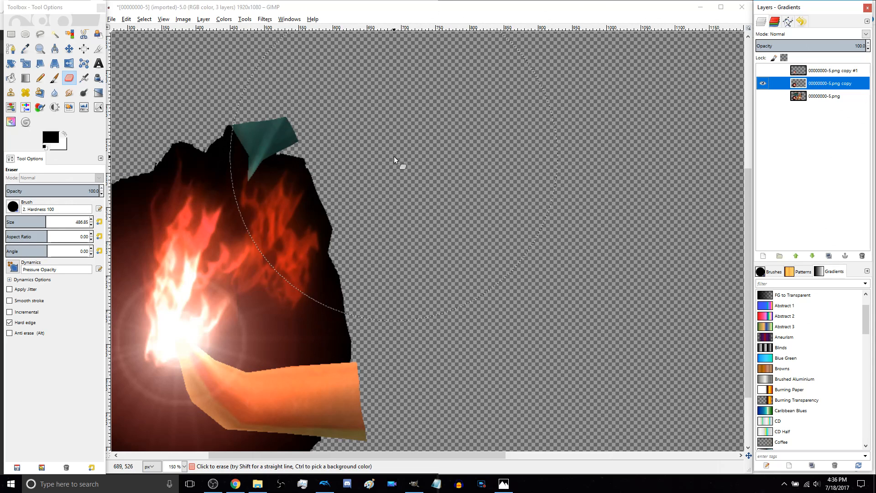
Select the dark background on the copy layer by color with Feather edges off, delete it, and deselect
left_click(341, 21)
key("space")
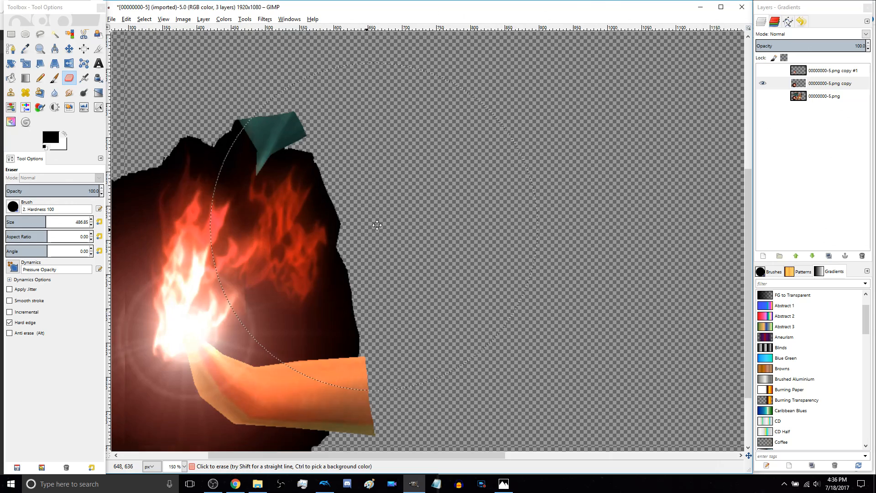
key("space")
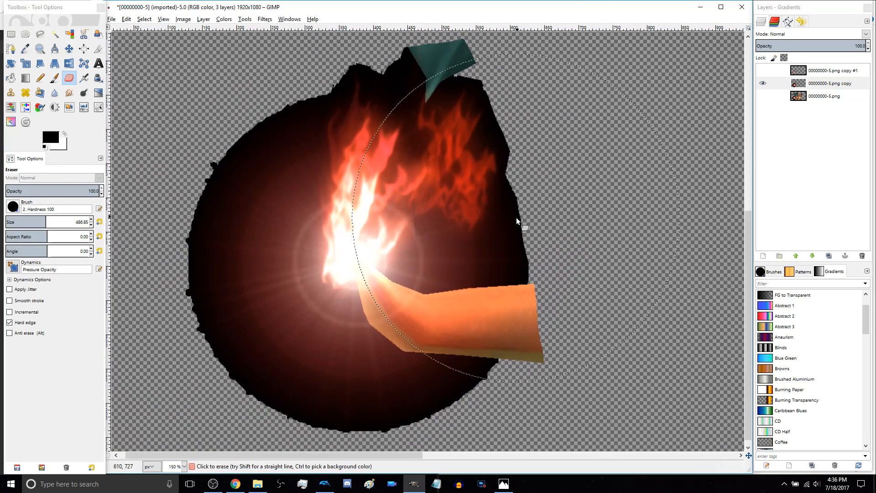
key("shift+o")
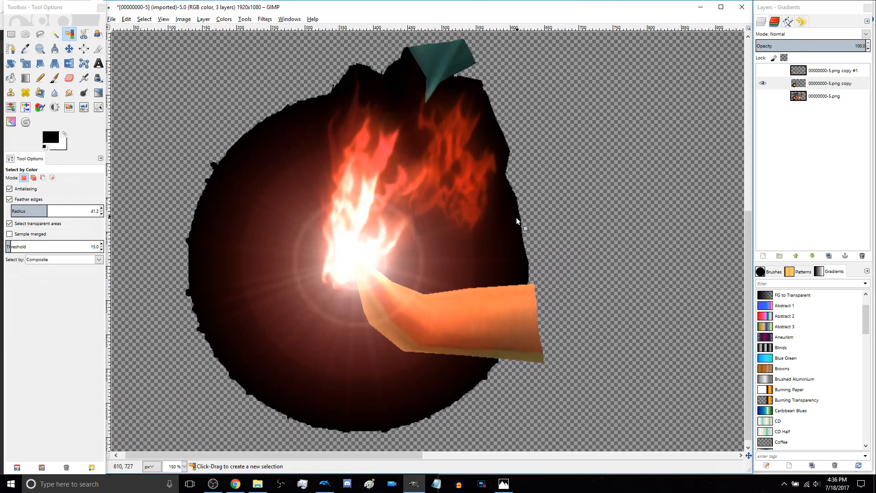
left_click(9, 200)
left_click_drag(510, 228, 617, 229)
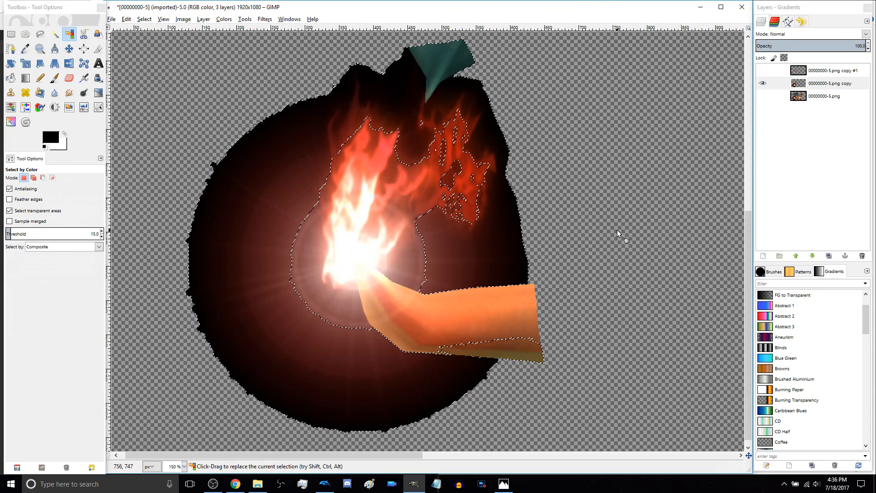
key("Delete")
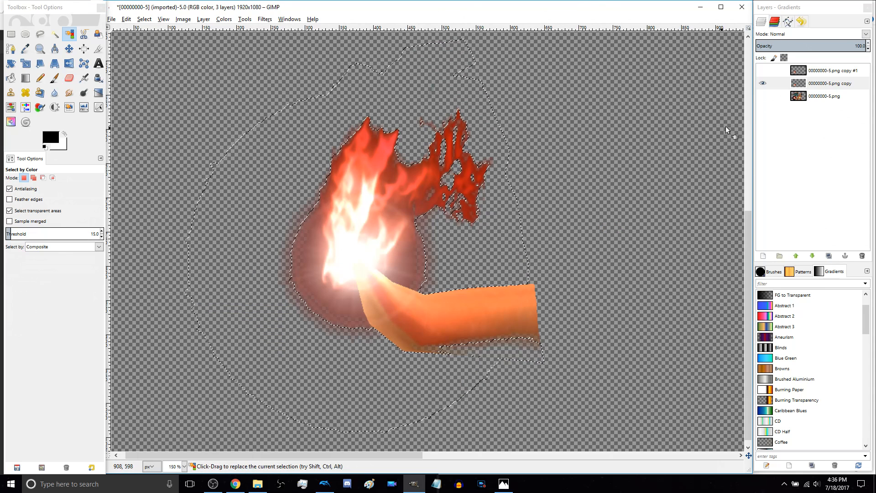
key("ctrl+shift+a")
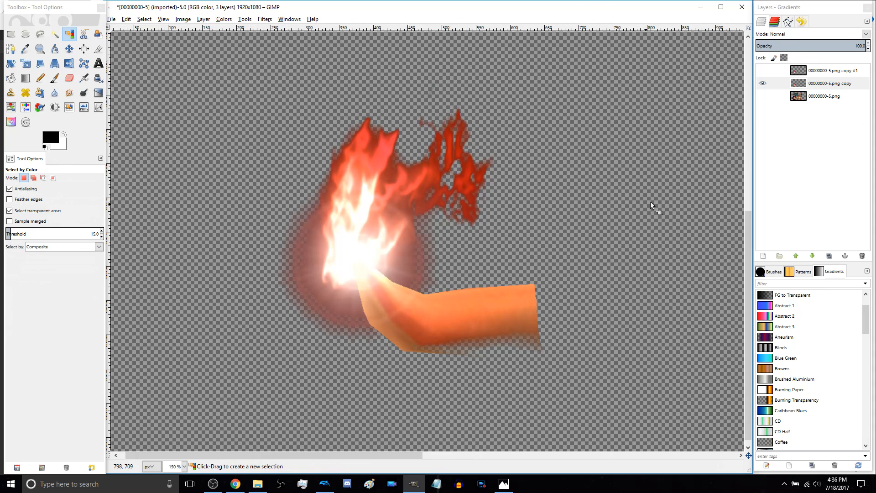
Show only the 00000000-5.png copy #1 layer and set the Eraser size to about 88
left_click(762, 71)
left_click(762, 84)
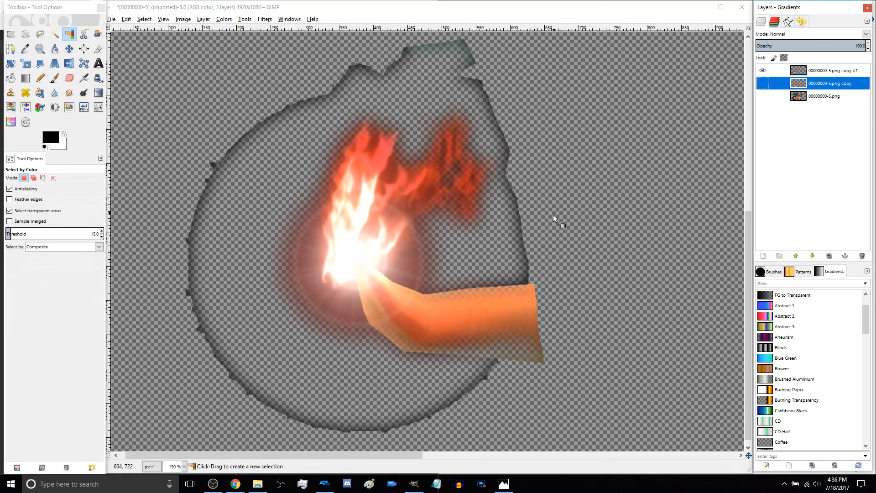
key("shift+e")
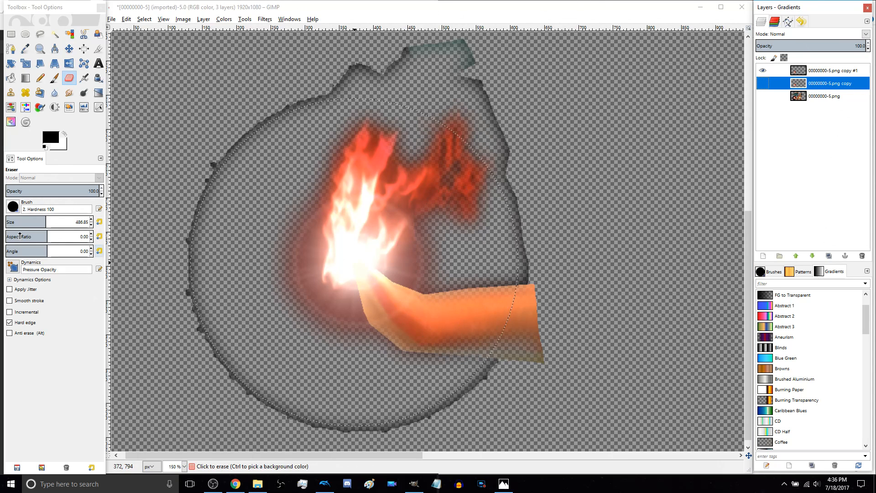
left_click_drag(46, 223, 12, 223)
left_click(538, 269)
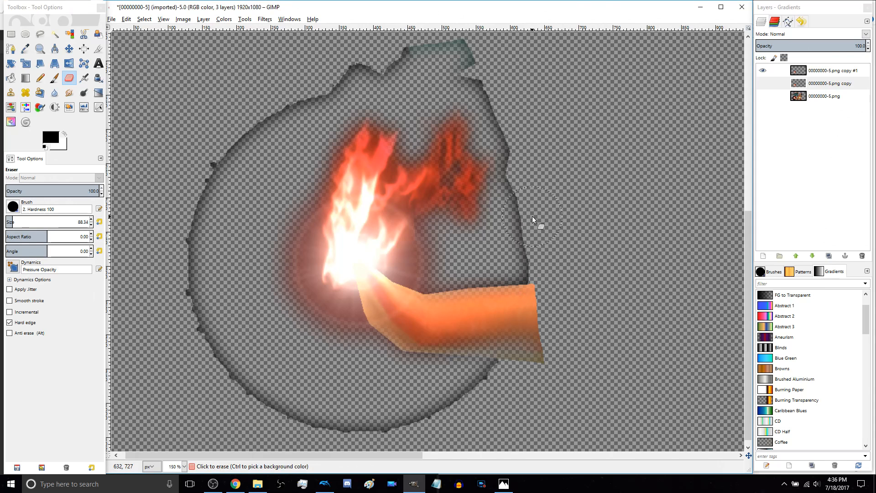
Activate the copy #1 layer and erase the dark ring around the flame with the 2. Hardness 050 brush
left_click(821, 70)
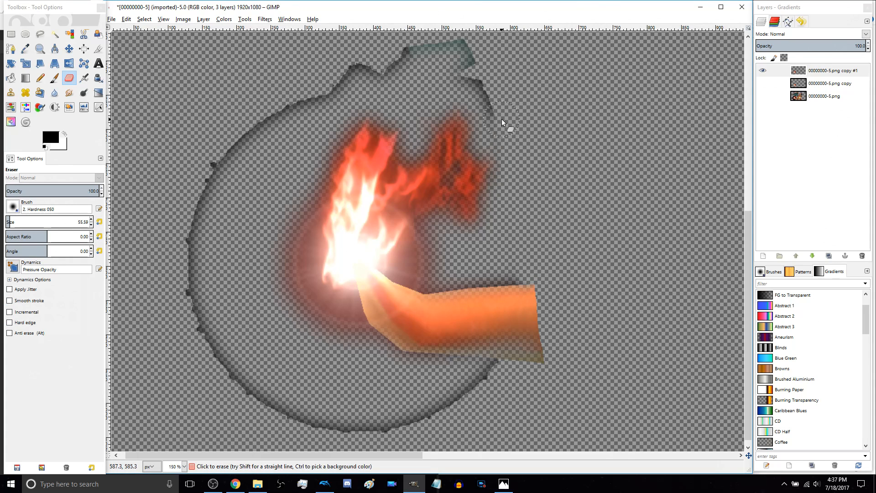
mouse_move(502, 119)
left_mouse_down()
mouse_move(485, 97)
mouse_move(384, 48)
left_mouse_up()
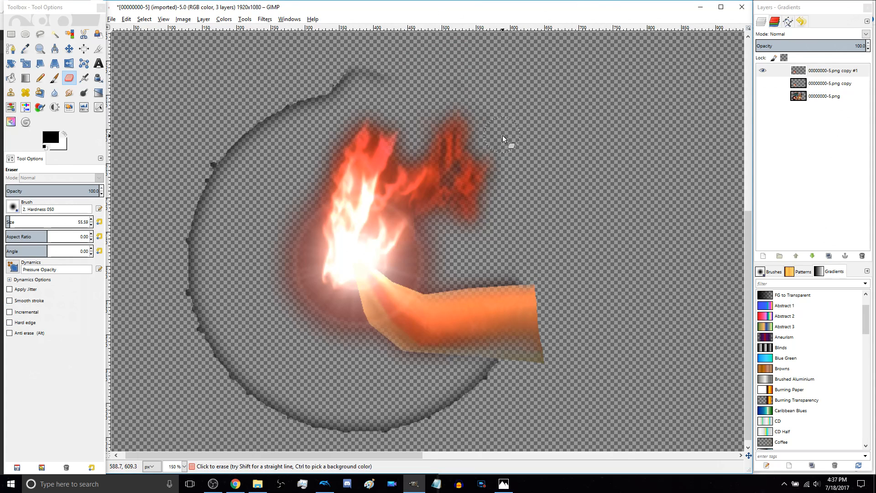
mouse_move(502, 132)
left_mouse_down()
mouse_move(306, 102)
mouse_move(286, 119)
left_mouse_up()
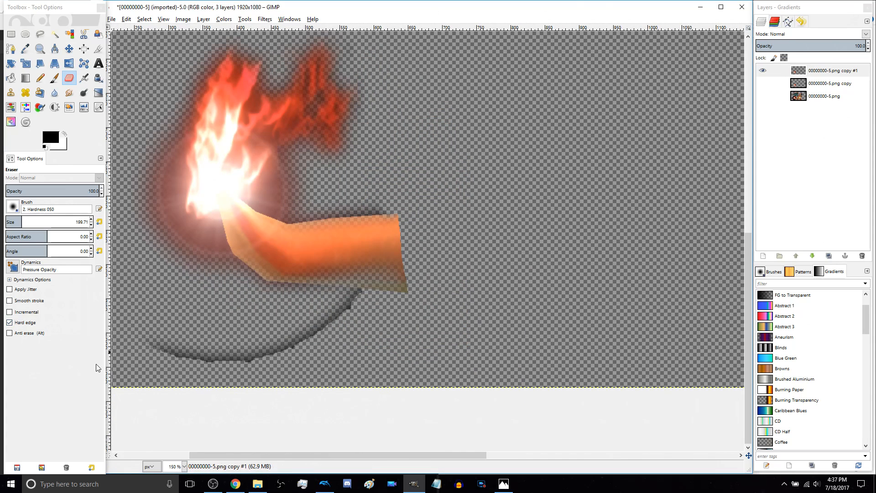
left_click_drag(150, 354, 347, 314)
Turn off the Eraser's Hard edge and softly erase the forearm up to the wrist with the brush at size 199.71
left_click(10, 322)
left_click(10, 323)
mouse_move(365, 358)
left_mouse_down()
mouse_move(311, 348)
mouse_move(360, 338)
mouse_move(411, 346)
mouse_move(436, 313)
mouse_move(420, 207)
mouse_move(398, 185)
mouse_move(370, 218)
mouse_move(333, 294)
left_mouse_up()
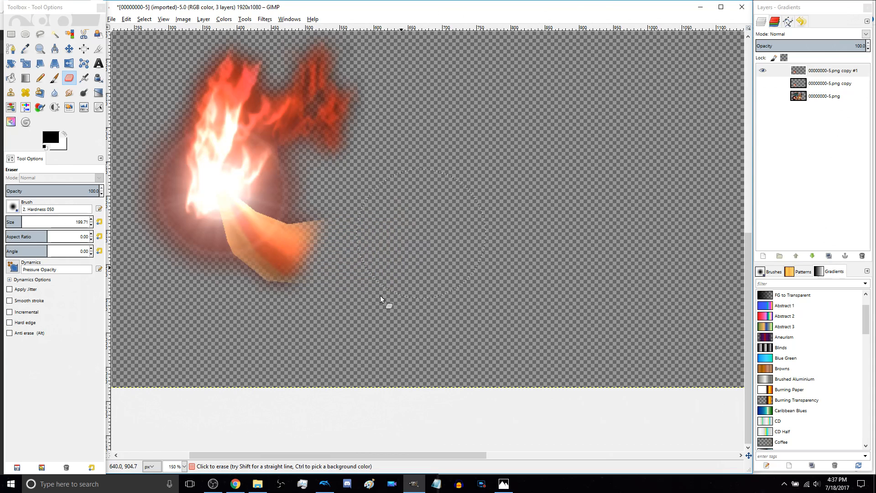
left_click_drag(389, 223, 548, 265)
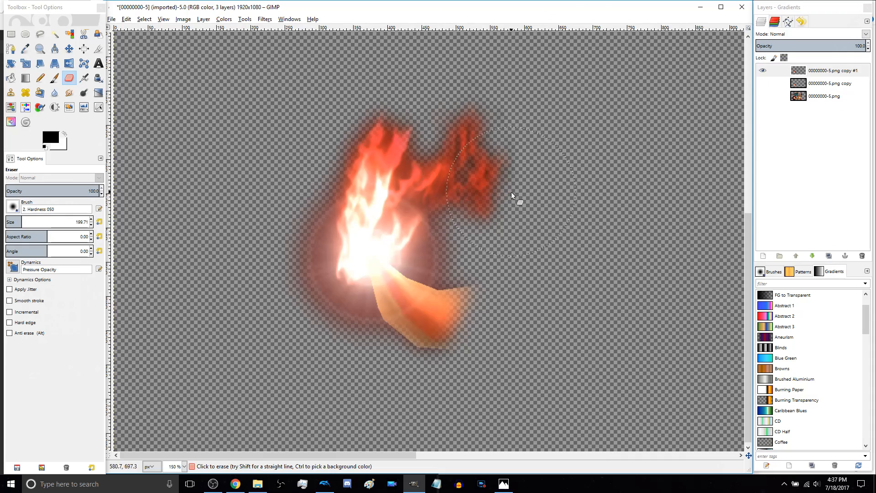
Compare the flame and glow edges on the copy #1 layer with those on the 00000000-5.png copy layer
scroll(512, 190, "up", 4)
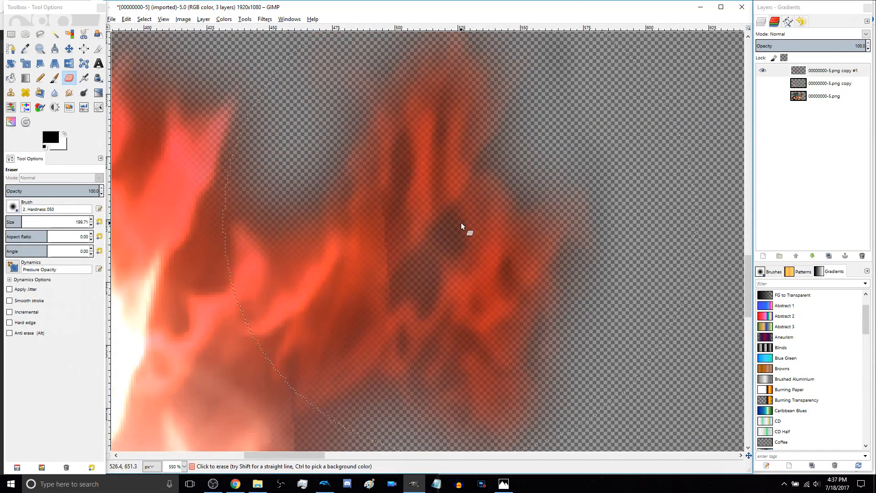
scroll(461, 225, "down", 5)
scroll(461, 226, "up", 1)
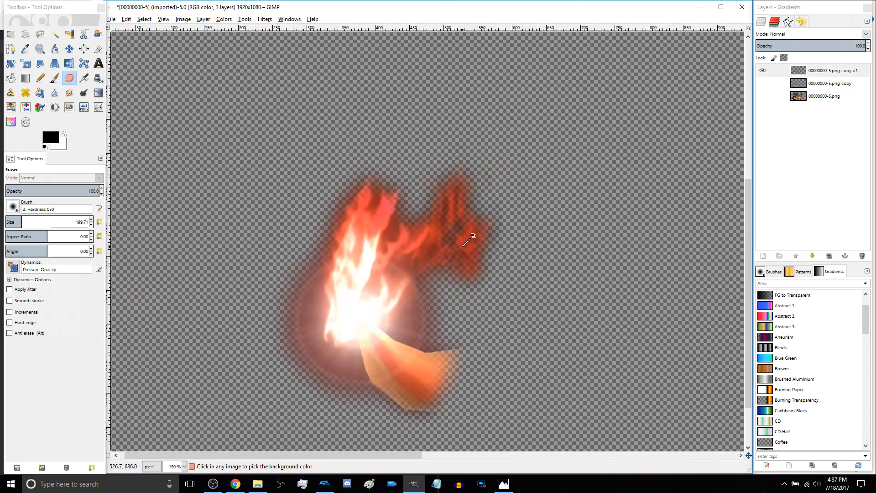
left_click(766, 95)
left_click(763, 70)
left_click(763, 83)
scroll(467, 228, "up", 3)
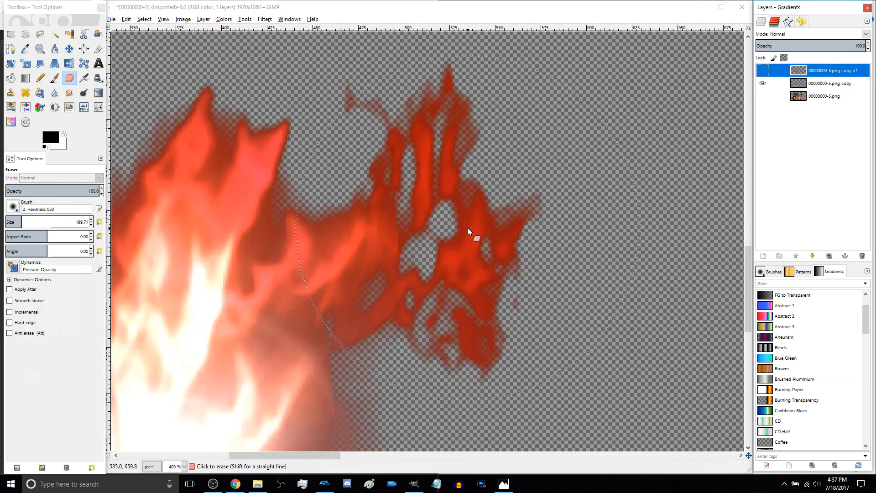
scroll(469, 229, "up", 1)
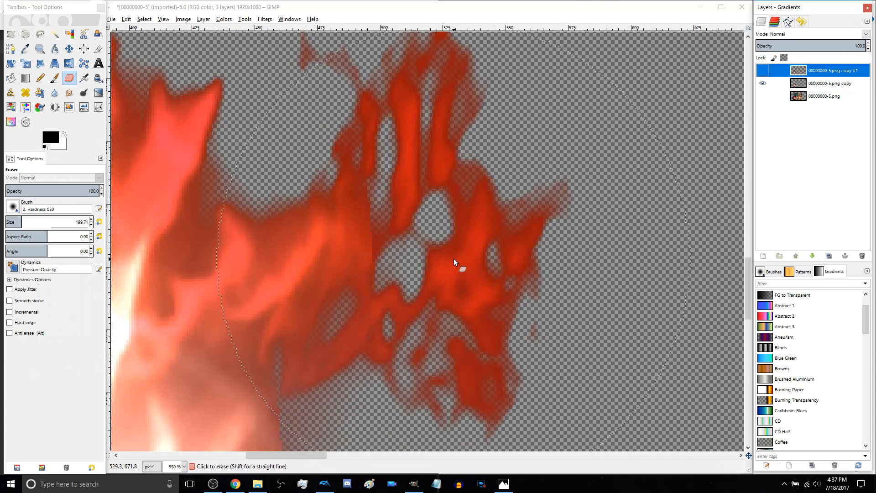
scroll(453, 262, "down", 5)
scroll(429, 280, "up", 3)
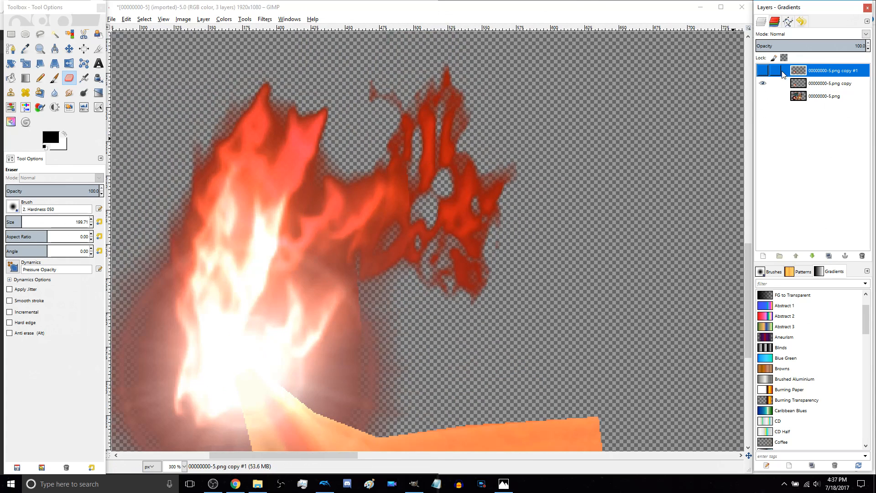
left_click(531, 12)
left_click_drag(510, 260, 606, 159)
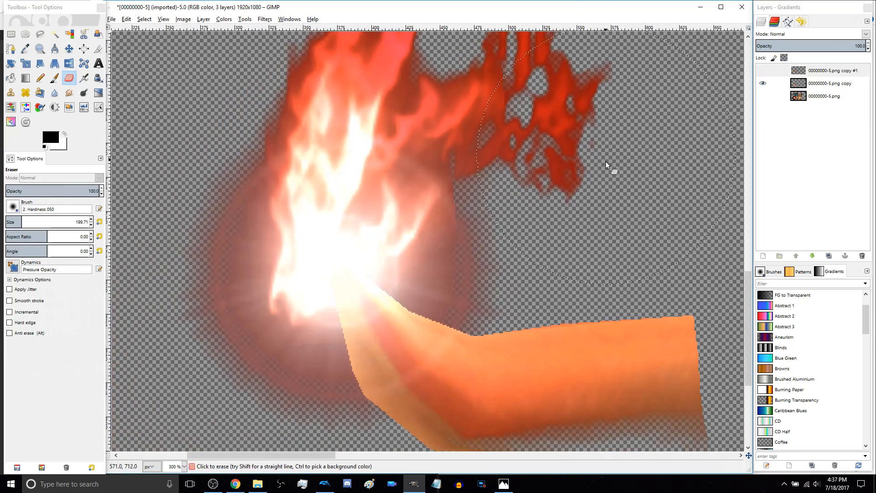
scroll(591, 197, "down", 2)
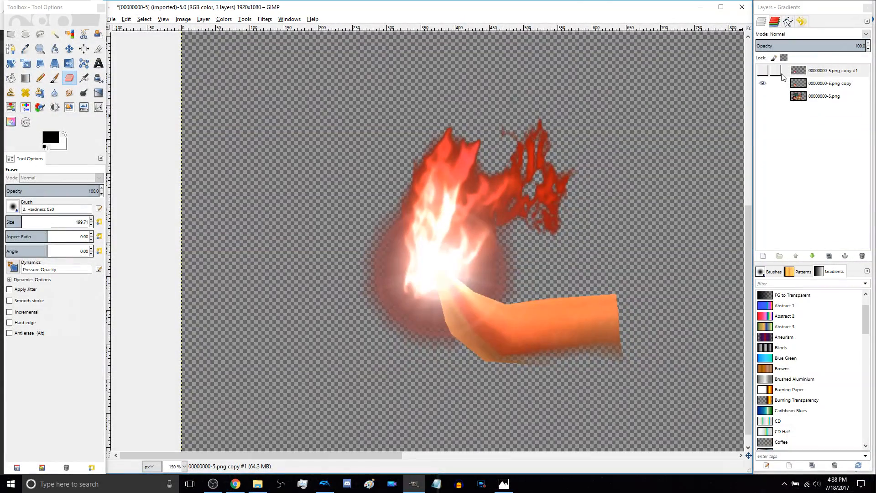
Show only the copy #1 layer and delete the 00000000-5.png copy layer
left_click(762, 72)
left_click(762, 84)
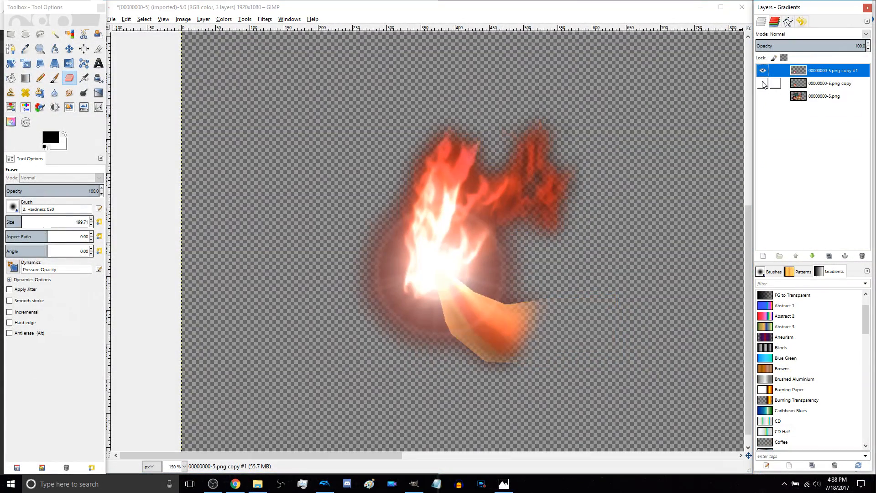
left_click(762, 84)
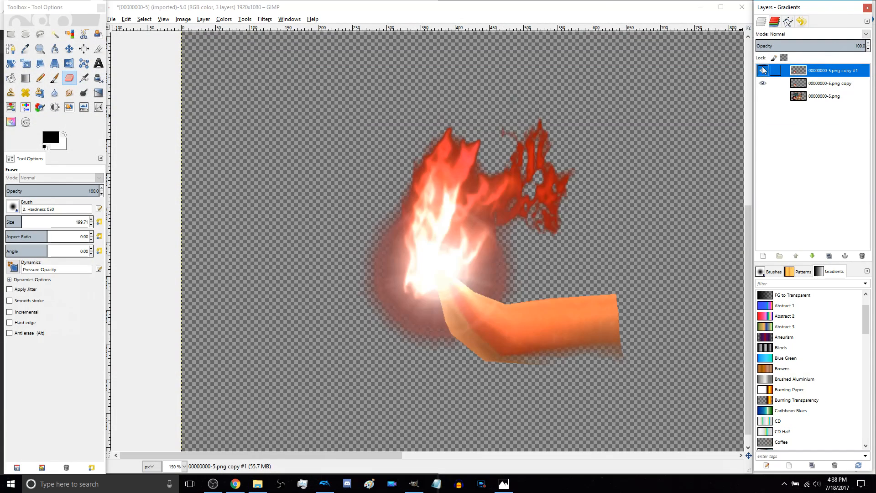
left_click(763, 85)
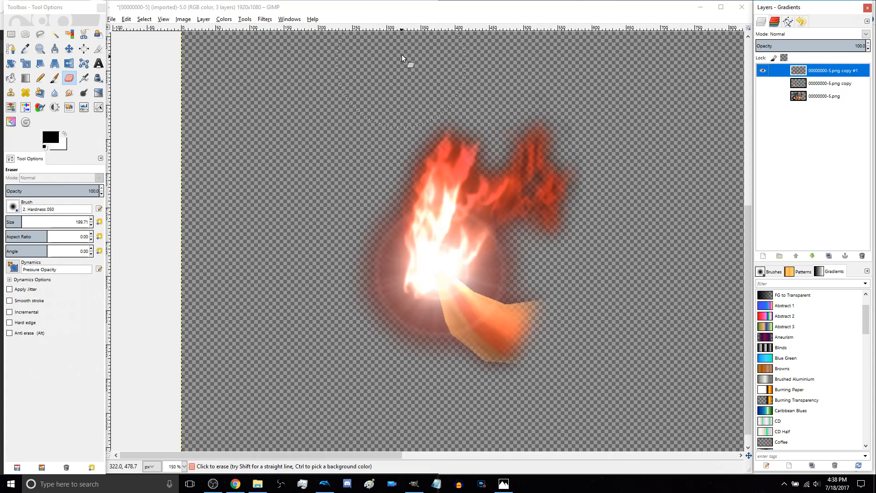
right_click(821, 82)
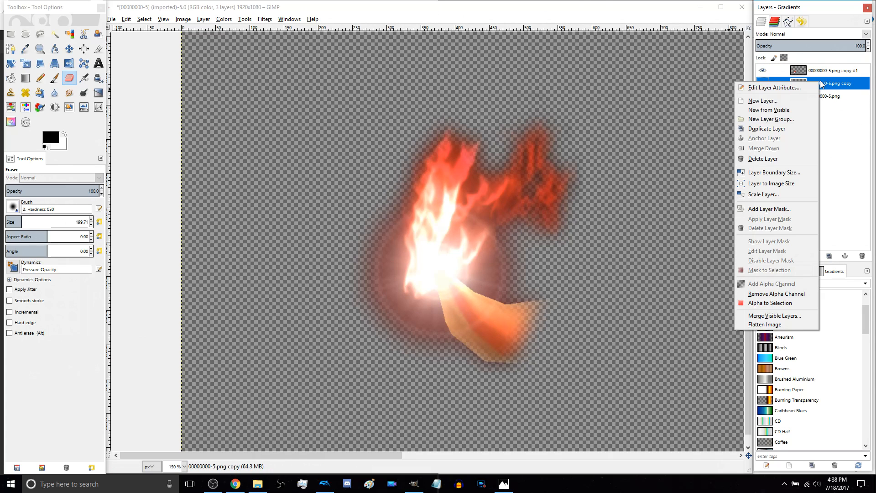
left_click(765, 159)
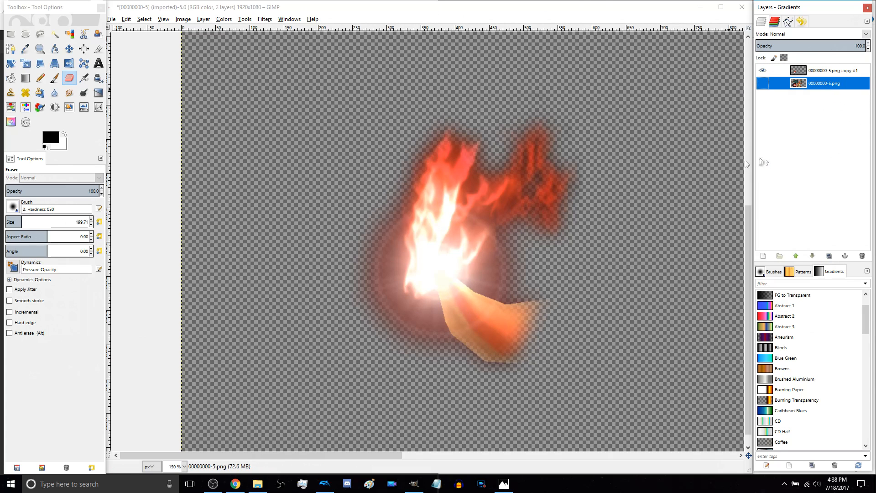
Activate the copy #1 layer and softly erase more of the tail beneath the flame, shortening it toward the glowing tip
left_click(826, 71)
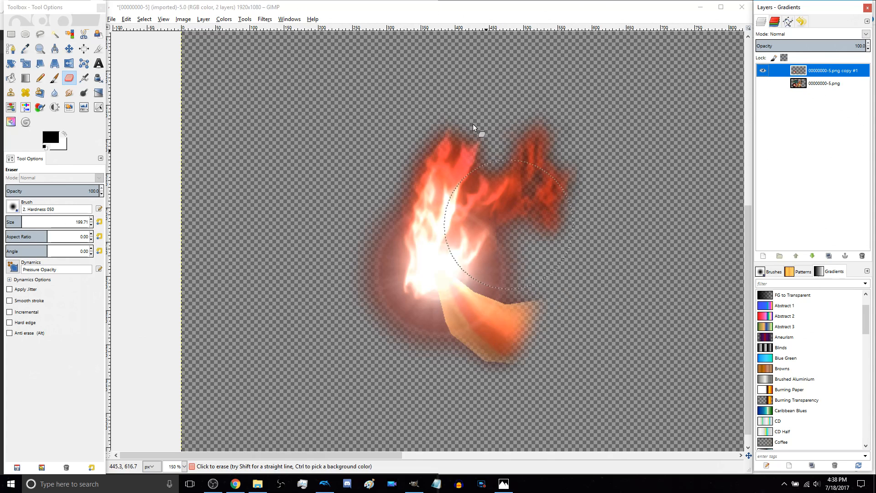
scroll(541, 285, "up", 3)
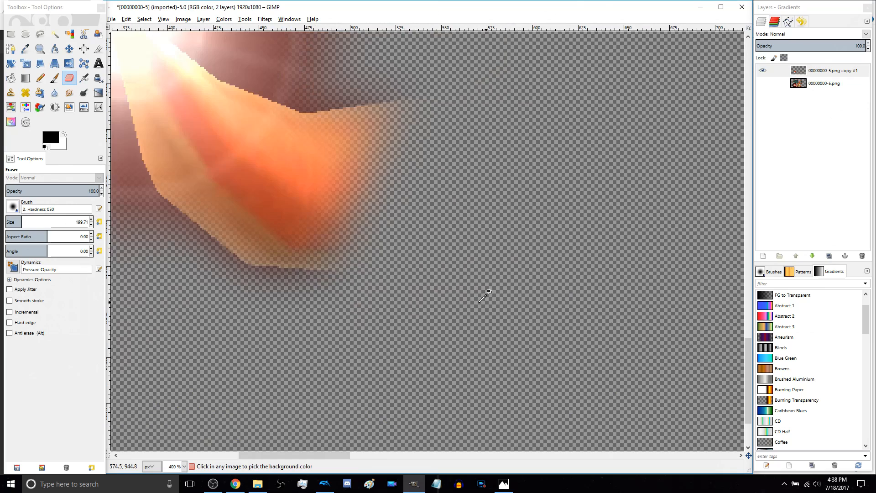
scroll(548, 310, "left", 1)
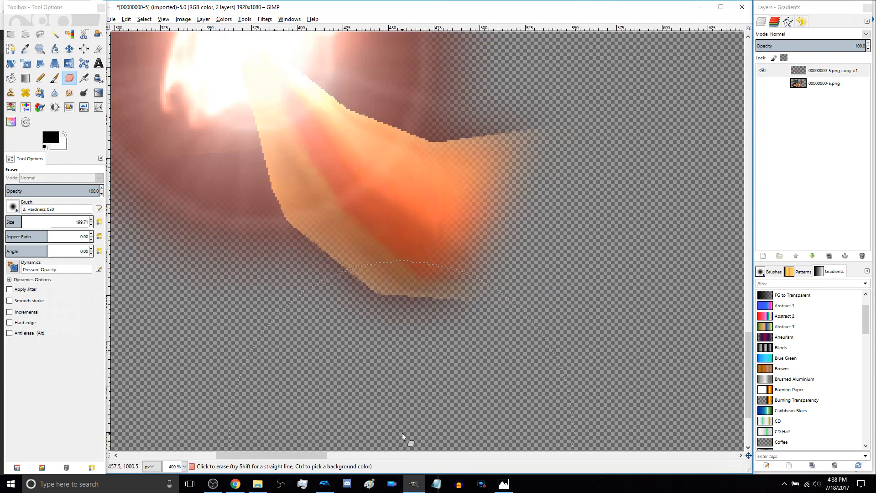
mouse_move(399, 412)
left_mouse_down()
mouse_move(409, 391)
mouse_move(478, 353)
mouse_move(455, 342)
left_mouse_up()
mouse_move(534, 300)
left_mouse_down()
mouse_move(557, 251)
mouse_move(551, 258)
mouse_move(554, 230)
mouse_move(541, 251)
left_mouse_up()
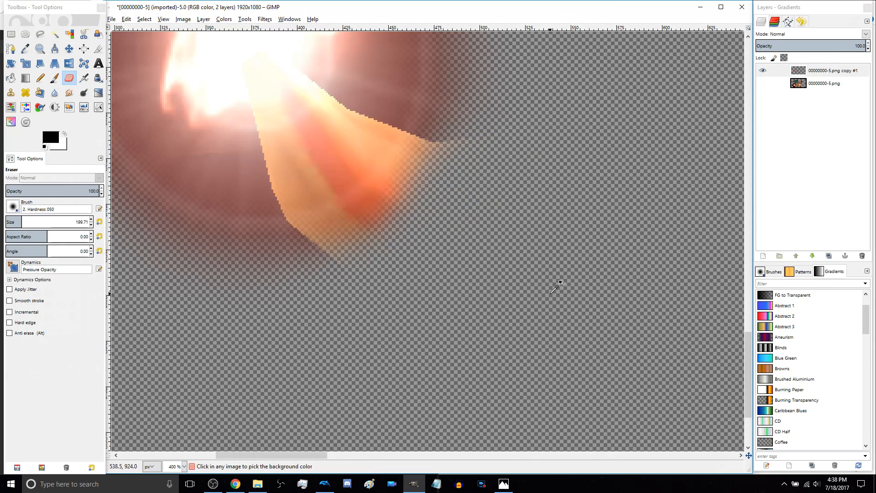
scroll(554, 290, "down", 2)
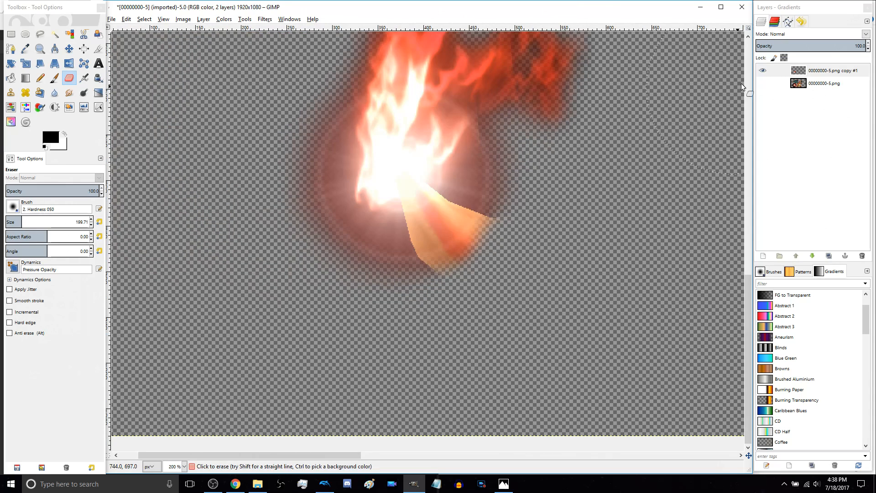
Hide the copy #1 layer and show the 00000000-5.png layer with the full creature
left_click(762, 70)
left_click(763, 82)
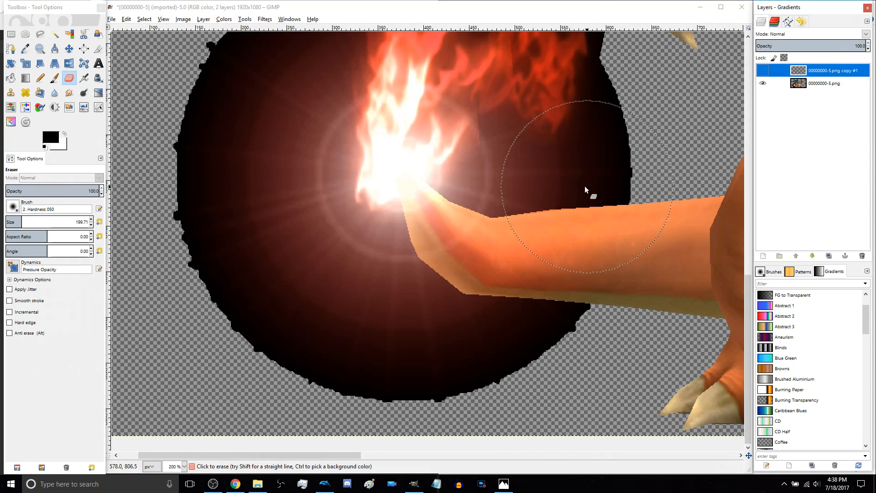
left_click(763, 69)
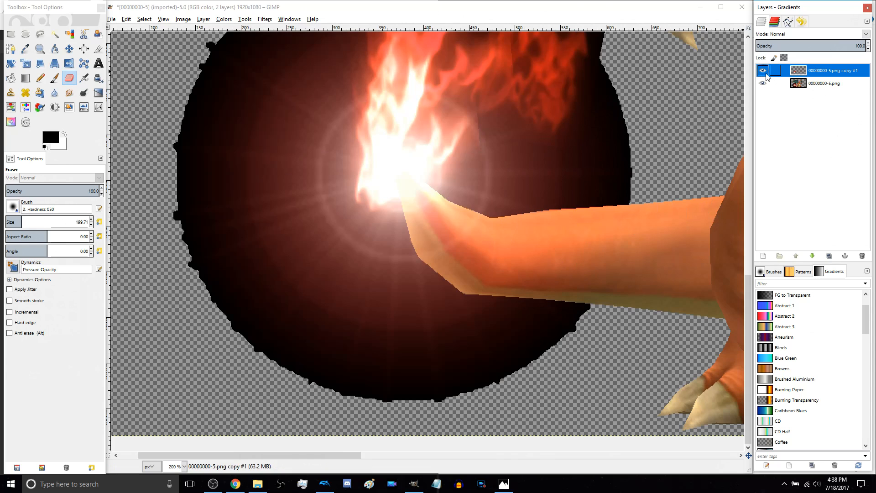
scroll(502, 92, "up", 2)
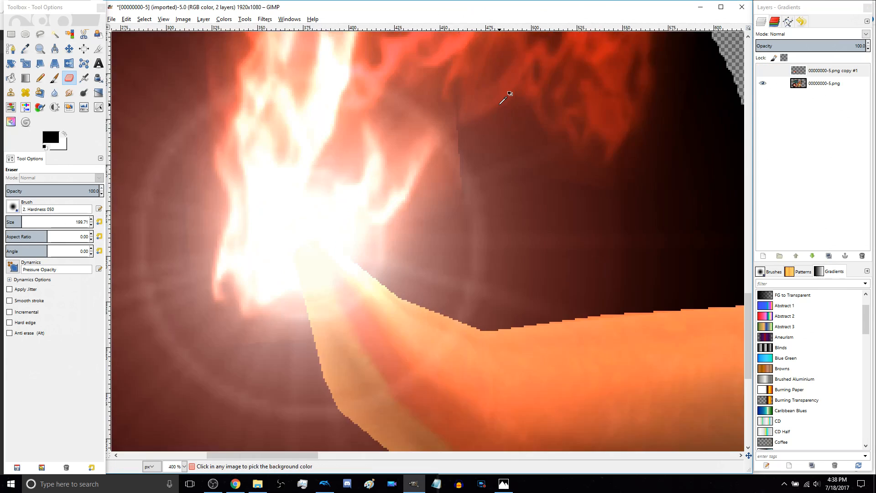
scroll(499, 109, "down", 4)
scroll(455, 219, "up", 5)
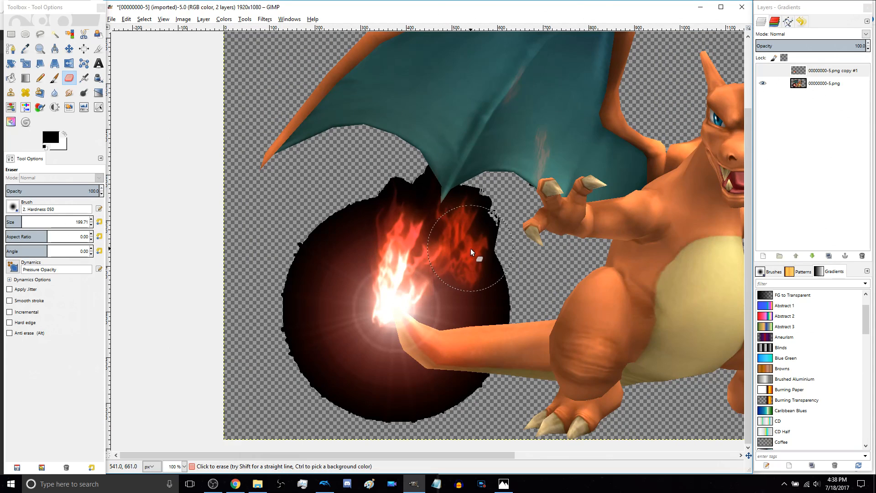
Set the Eraser to the 2. Hardness 100 brush with Hard edge on and erase the flame's middle on the 00000000-5.png layer
left_click(13, 206)
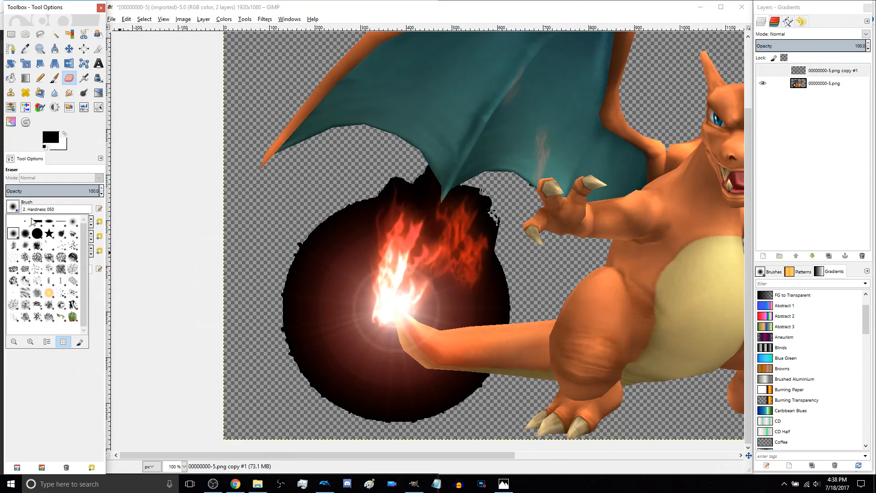
left_click(36, 235)
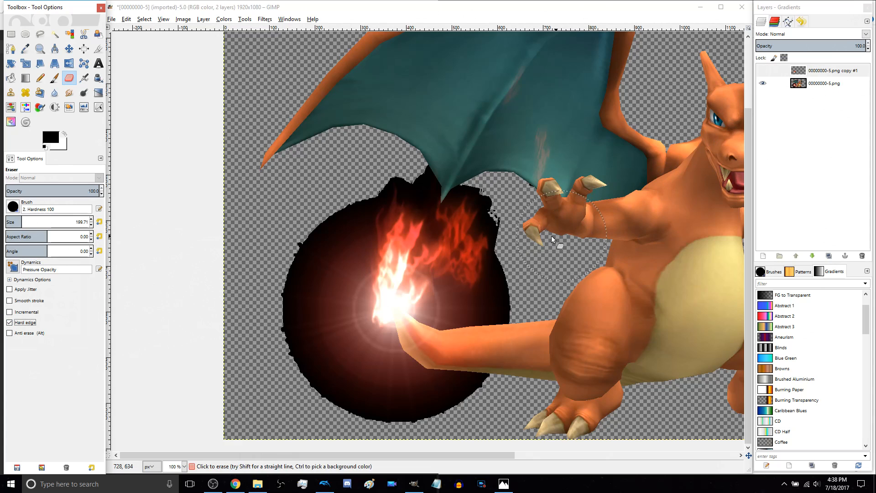
left_click(470, 245)
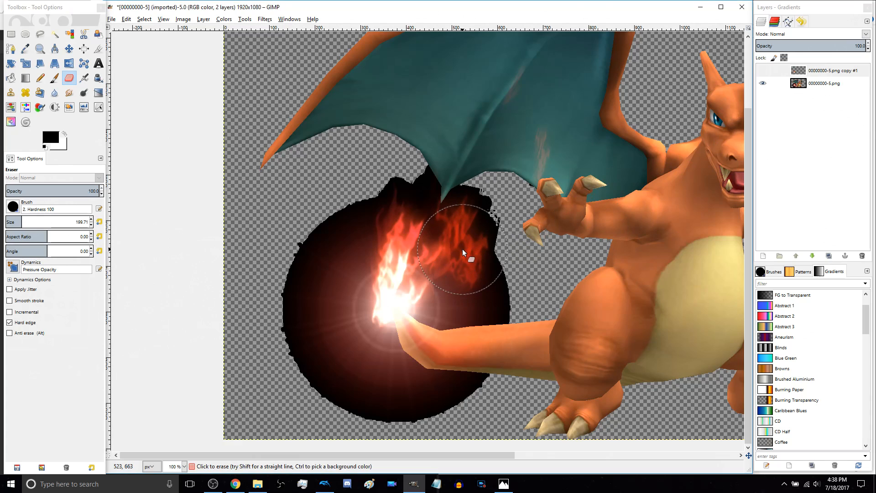
left_click(816, 87)
mouse_move(467, 239)
left_mouse_down()
mouse_move(367, 294)
mouse_move(309, 364)
mouse_move(319, 335)
left_mouse_up()
left_click_drag(327, 270, 357, 266)
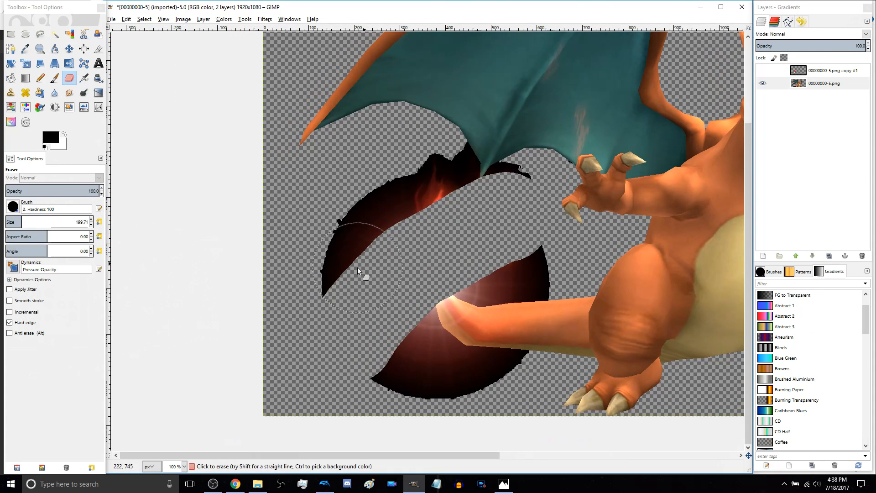
Select the dark area around the wing tip by color, erase it without touching the wing, and clear the selection
key("shift+o")
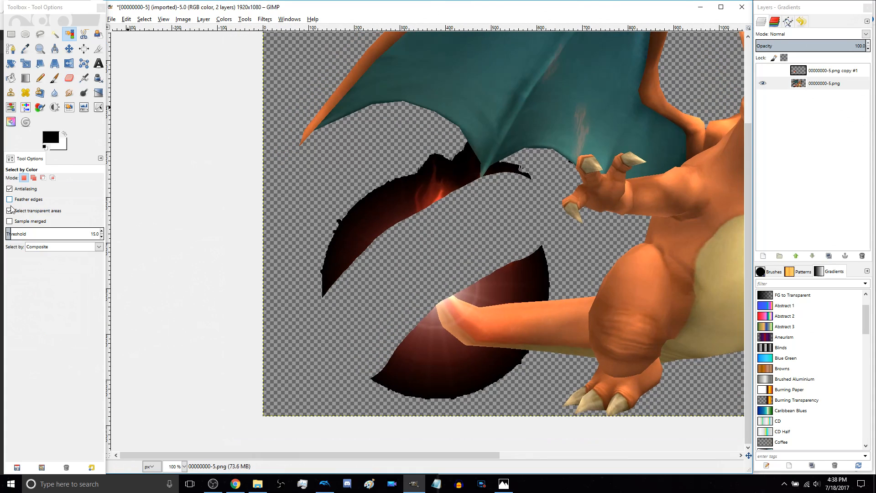
scroll(341, 212, "up", 3, "ctrl")
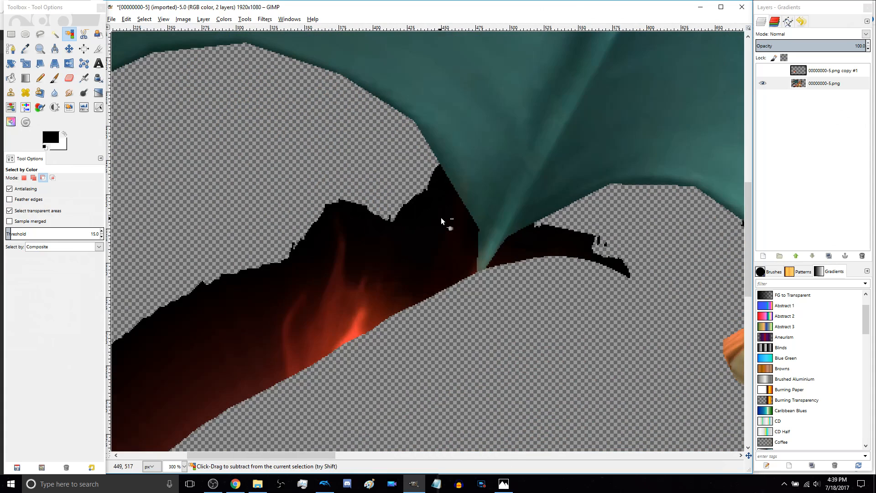
mouse_move(441, 217)
left_mouse_down()
mouse_move(457, 199)
mouse_move(493, 201)
left_mouse_up()
key("shift+e")
left_click(409, 256)
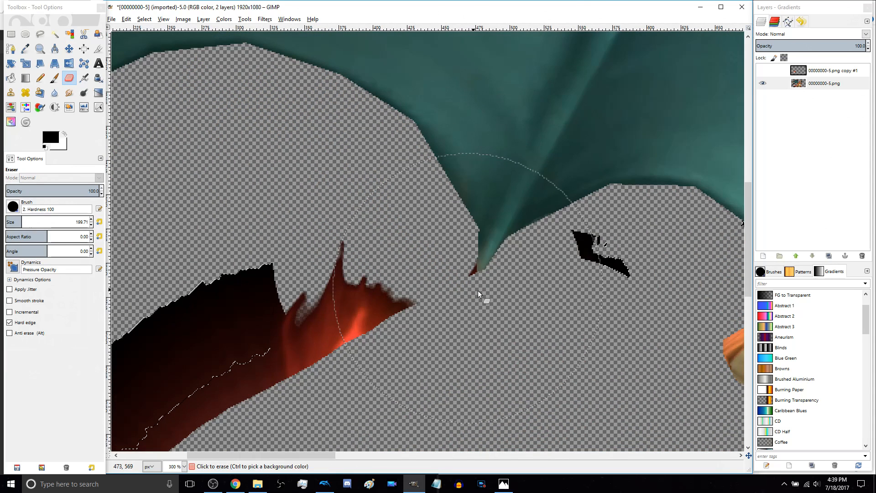
left_click(525, 303)
scroll(474, 260, "down", 2)
key("ctrl+shift+a")
scroll(462, 239, "down", 1)
scroll(463, 235, "down", 1)
Reduce the Eraser size to 82.89 and erase the small red remnant beside the wing tip
scroll(463, 215, "up", 2)
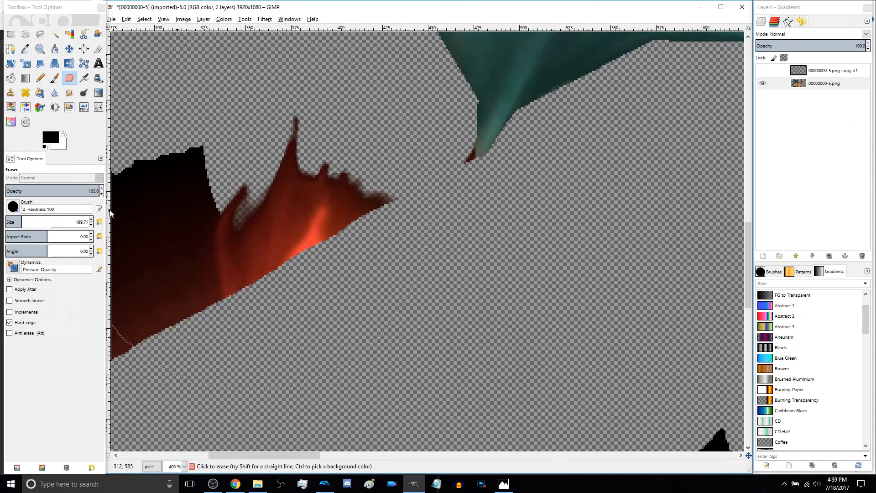
left_click_drag(22, 222, 12, 222)
scroll(383, 174, "up", 2)
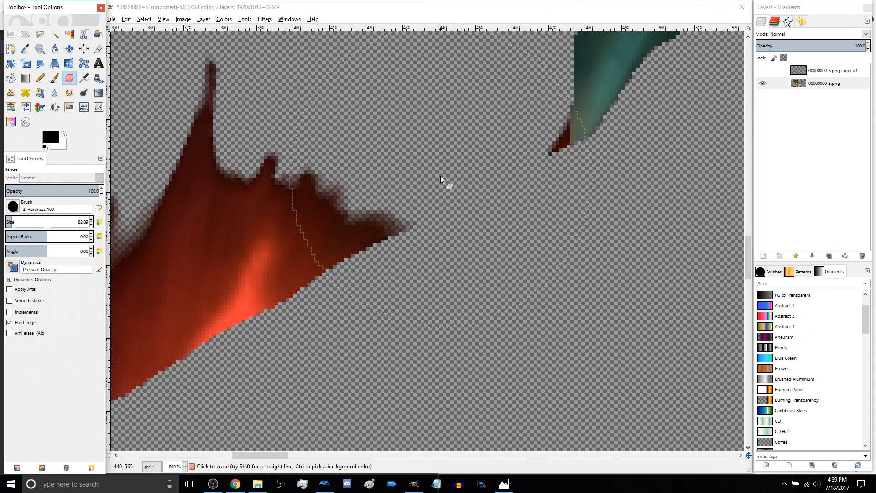
left_click(419, 117)
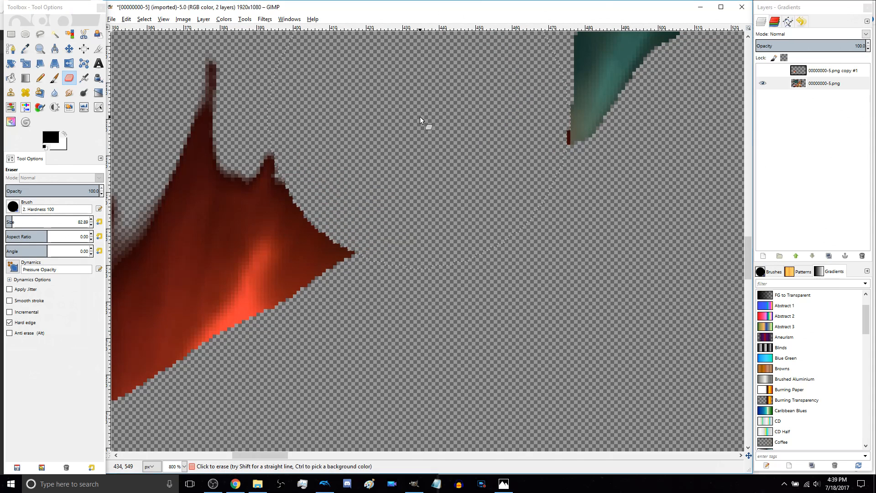
scroll(372, 171, "down", 2)
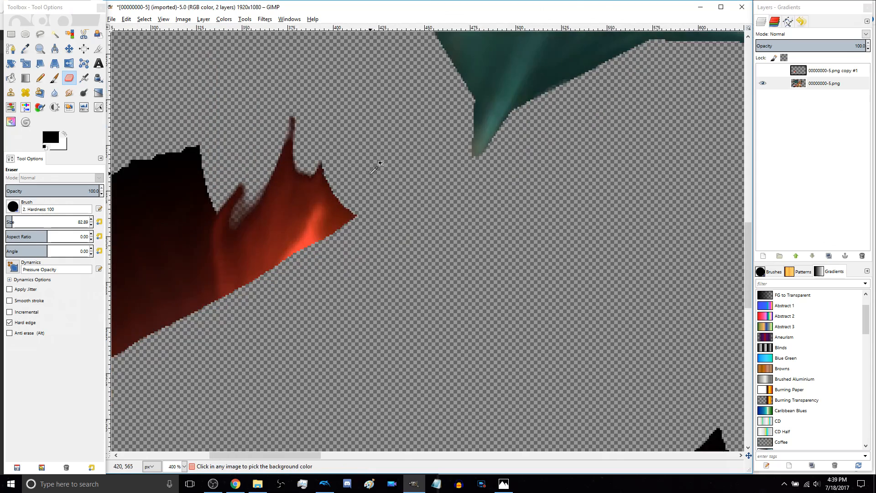
Erase the remaining flame and dark glow on the 00000000-5.png layer down to a narrow band around the tail
mouse_move(304, 220)
left_mouse_down()
mouse_move(236, 216)
mouse_move(238, 189)
mouse_move(221, 191)
mouse_move(210, 285)
mouse_move(269, 200)
mouse_move(234, 195)
left_mouse_up()
mouse_move(366, 436)
left_mouse_down()
mouse_move(255, 339)
mouse_move(289, 289)
mouse_move(278, 246)
left_mouse_up()
mouse_move(184, 269)
left_mouse_down()
mouse_move(204, 216)
mouse_move(253, 244)
mouse_move(289, 297)
mouse_move(268, 224)
mouse_move(270, 196)
mouse_move(325, 270)
mouse_move(364, 285)
mouse_move(470, 278)
mouse_move(328, 264)
left_mouse_up()
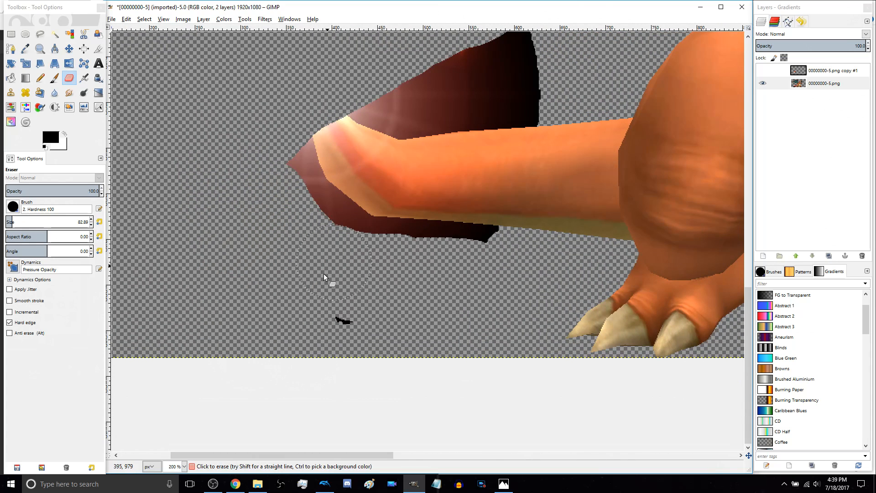
left_click_drag(424, 39, 338, 151)
mouse_move(428, 128)
left_mouse_down()
mouse_move(449, 159)
mouse_move(309, 175)
mouse_move(355, 184)
mouse_move(454, 177)
mouse_move(304, 188)
left_mouse_up()
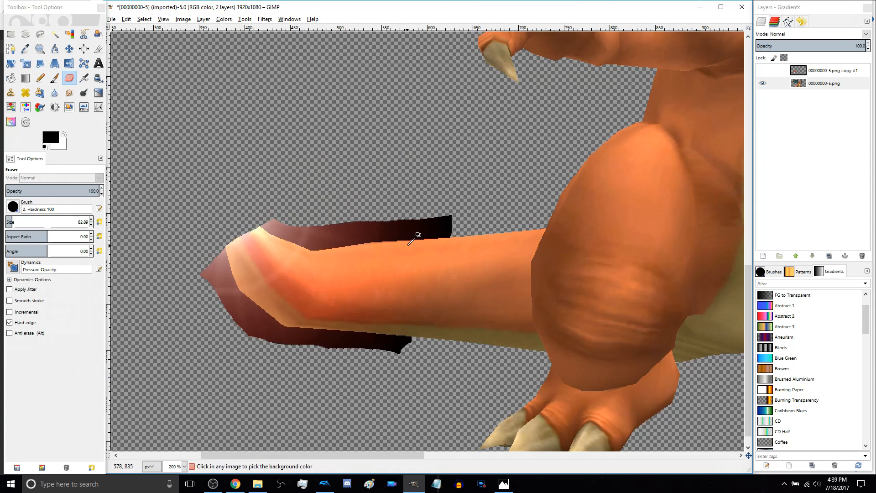
Compare the tail's remaining dark edges with the copy #1 flame layer by switching the visibility of both layers
scroll(412, 239, "up", 3)
scroll(485, 227, "left", 5)
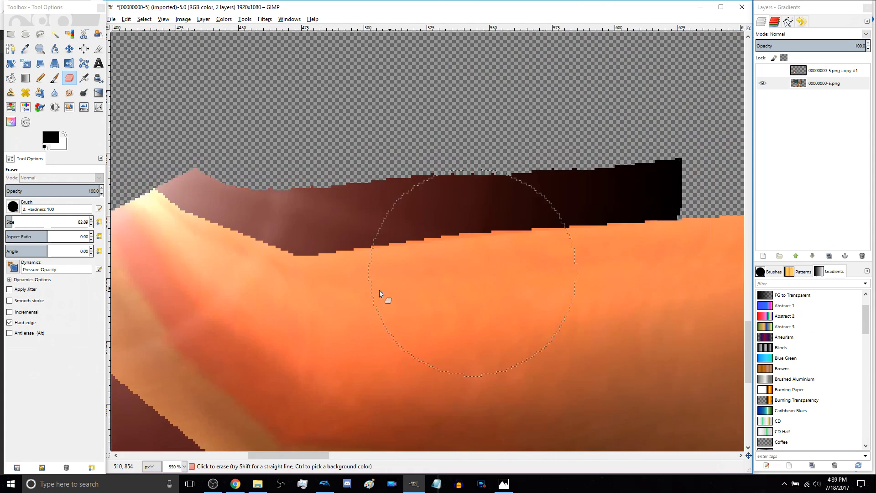
scroll(304, 224, "down", 3)
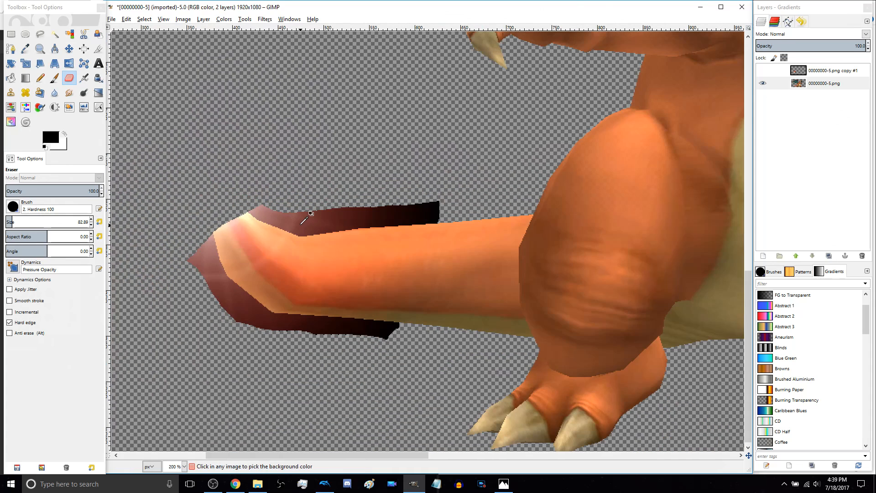
left_click(764, 70)
left_click(764, 70)
left_click(763, 70)
left_click(763, 84)
left_click(763, 84)
left_click(763, 85)
left_click(763, 84)
left_click(763, 84)
left_click(763, 84)
left_click(763, 84)
left_click(762, 85)
left_click(762, 85)
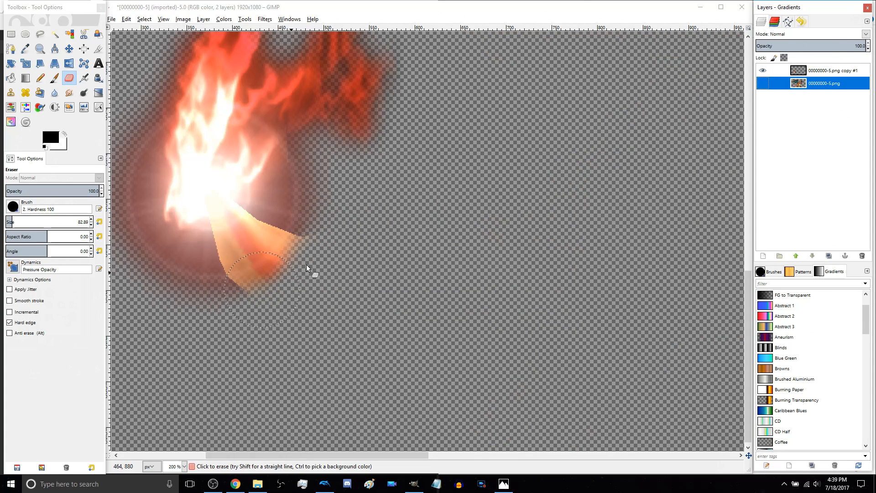
left_click(763, 70)
left_click(762, 83)
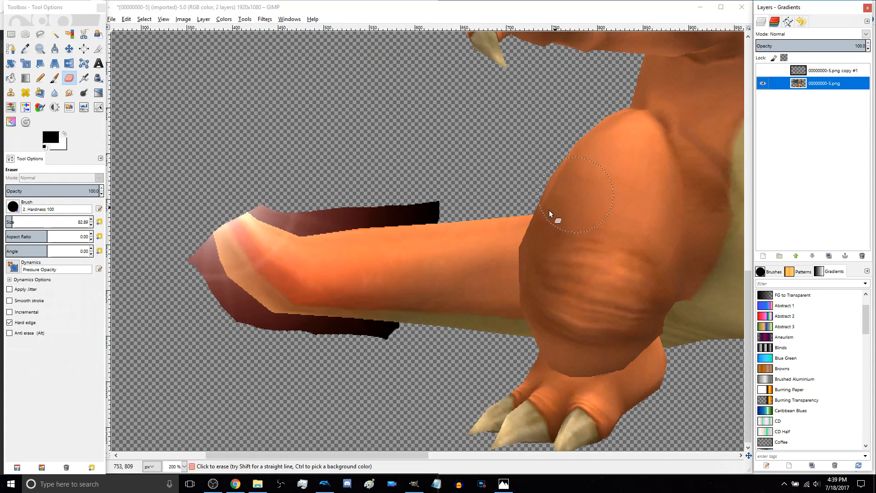
Select the black end of the strip above the tail by color with a raised threshold and erase it
scroll(420, 231, "up", 3)
key("ctrl+z")
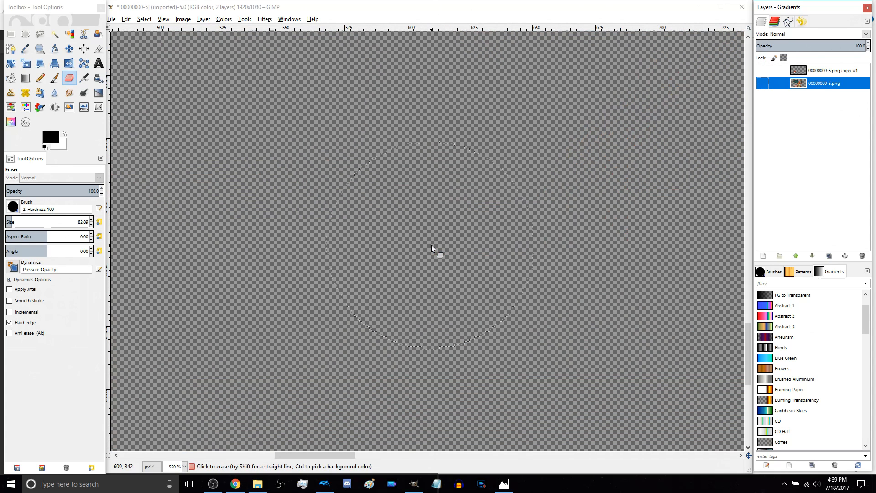
key("ctrl+y")
key("shift+o")
mouse_move(466, 182)
left_mouse_down()
mouse_move(440, 169)
mouse_move(516, 160)
left_mouse_up()
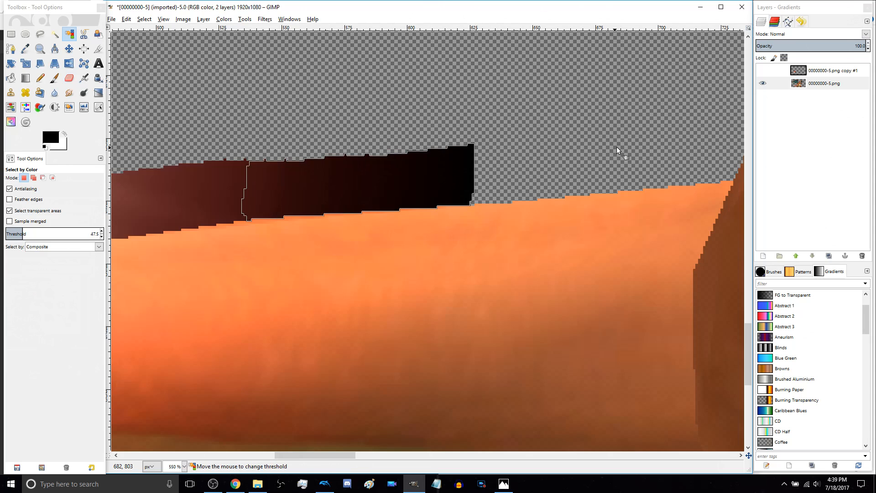
left_click_drag(657, 136, 655, 136)
key("shift+e")
left_click_drag(483, 182, 262, 208)
left_click_drag(340, 203, 670, 167)
Select the dark red strip above the tail by color and erase it up to near the tail tip
key("shift+o")
left_click_drag(574, 153, 350, 128)
key("shift+e")
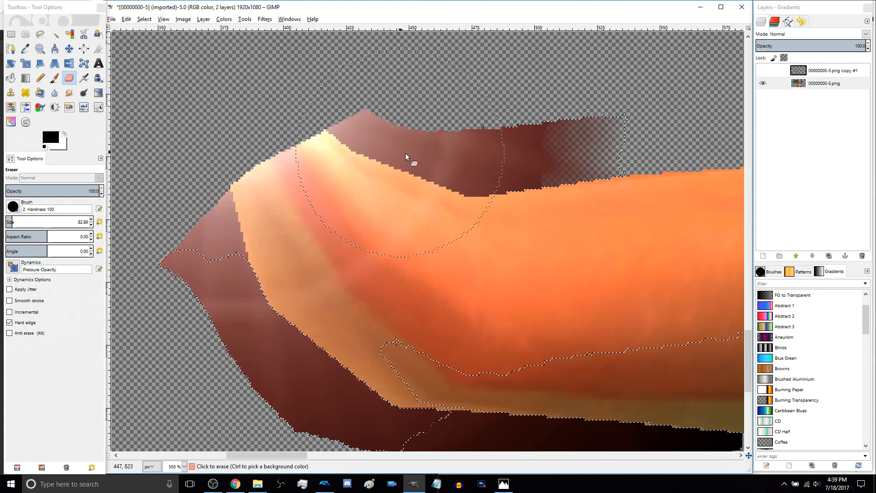
left_click_drag(487, 165, 552, 149)
scroll(520, 196, "up", 2)
scroll(521, 195, "left", 2)
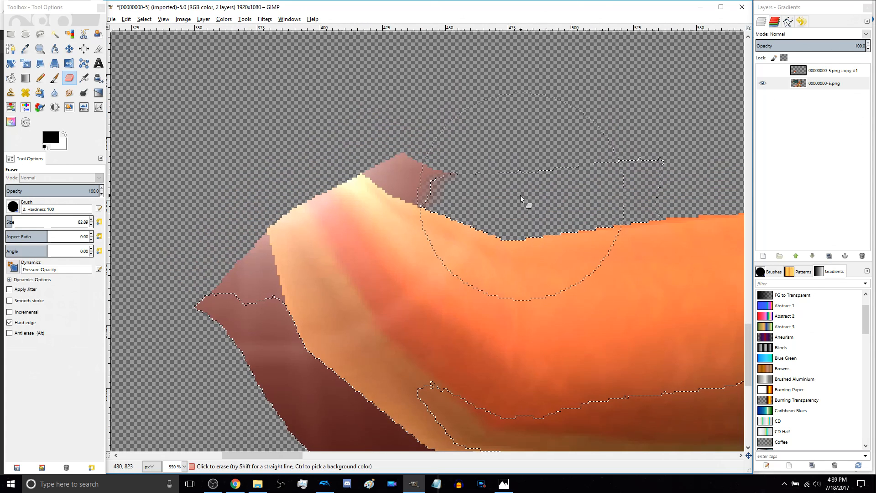
Try to erase the pinkish glow around the tail tip through a color selection, and undo the attempt
key("shift+o")
left_click(521, 195)
left_click_drag(394, 161, 541, 161)
key("shift+e")
mouse_move(461, 171)
left_mouse_down()
mouse_move(315, 285)
mouse_move(267, 344)
left_mouse_up()
key("ctrl+z")
key("ctrl+z")
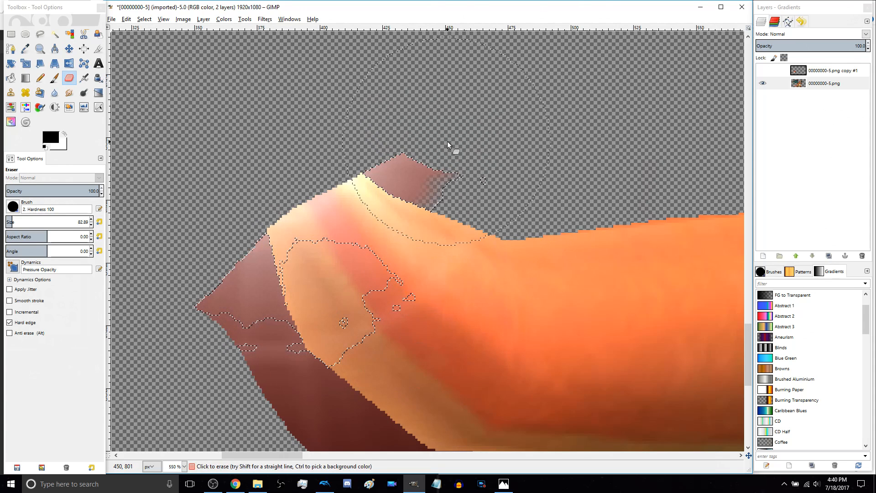
left_click(448, 142)
key("ctrl+z")
Select the pinkish patch above the tail tip by color and erase it
key("shift+o")
mouse_move(388, 169)
left_mouse_down()
mouse_move(388, 180)
mouse_move(405, 179)
mouse_move(250, 207)
left_mouse_up()
key("shift+e")
left_click(407, 158)
Reduce the Eraser size to 44.87, select the faded red scrap above the tail by color and erase it
left_click(11, 223)
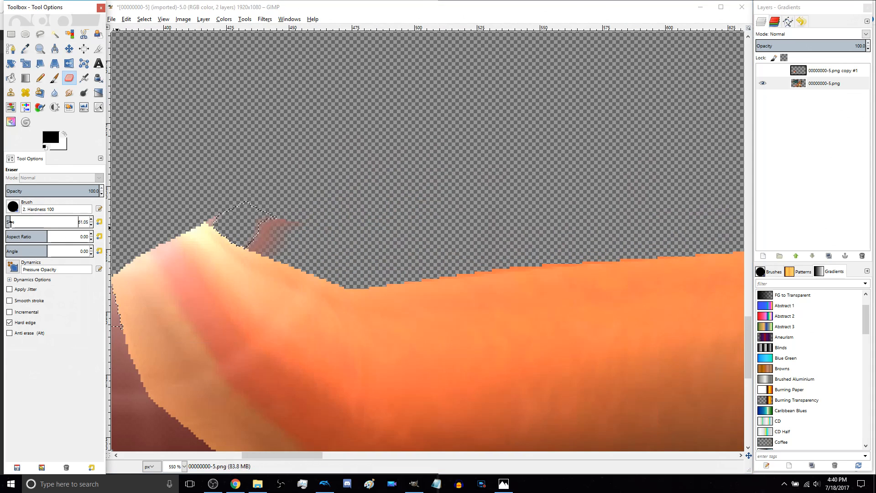
scroll(294, 260, "up", 1)
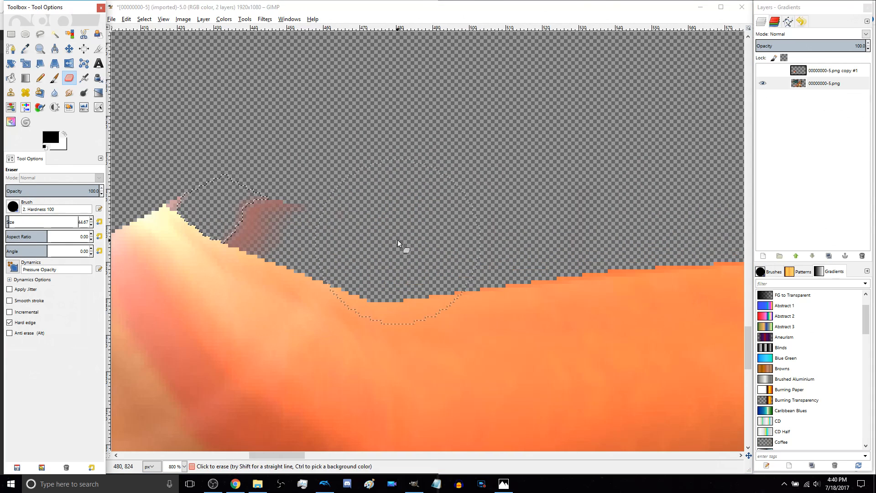
key("shift+o")
left_click(277, 209)
left_click_drag(277, 209, 292, 209)
key("shift+e")
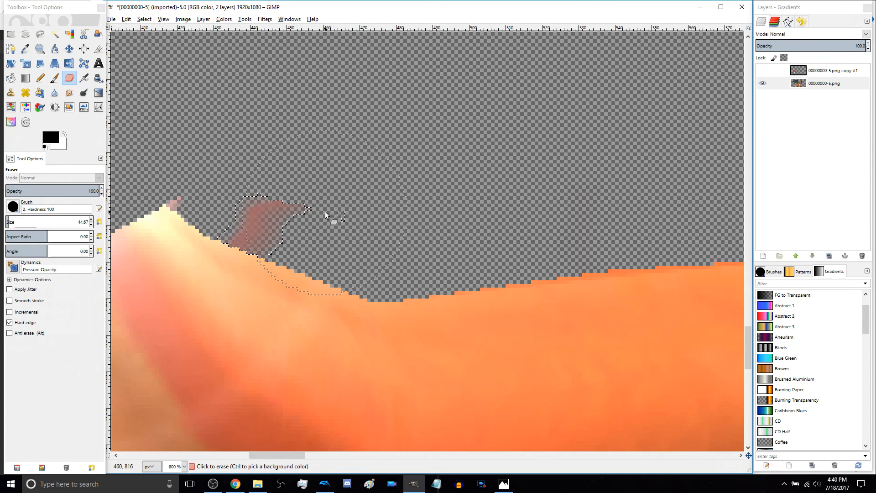
scroll(314, 223, "left", 5)
Select the remaining pinkish scraps above the tail and at its tip by color and erase them
key("shift+o")
left_click(343, 199)
left_click(291, 200)
left_click_drag(292, 200, 303, 196)
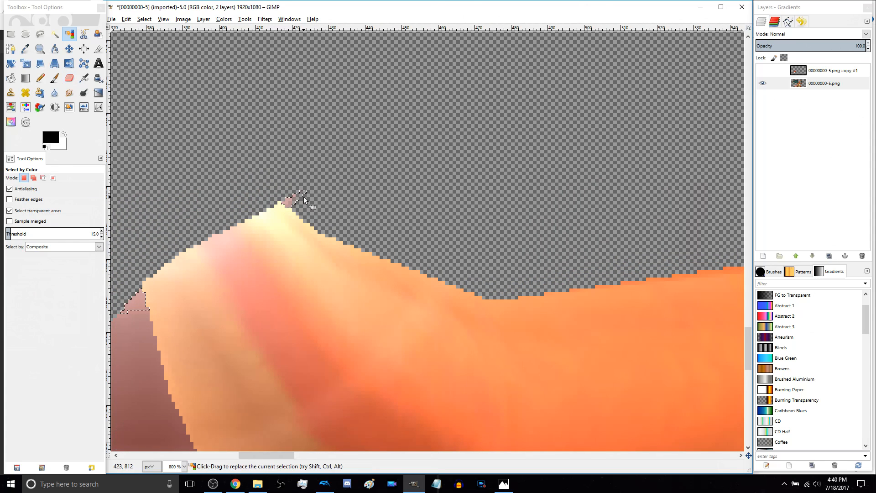
key("shift+e")
scroll(294, 201, "down", 3)
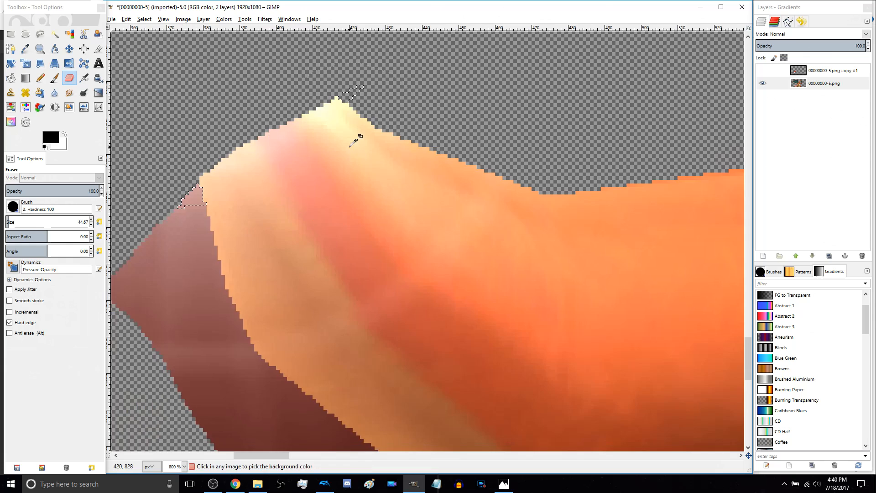
Inspect the tail's upper edge and compare it with the flame layer shown, and hide that layer again
scroll(526, 187, "right", 3)
scroll(526, 188, "up", 1)
scroll(601, 208, "up", 3)
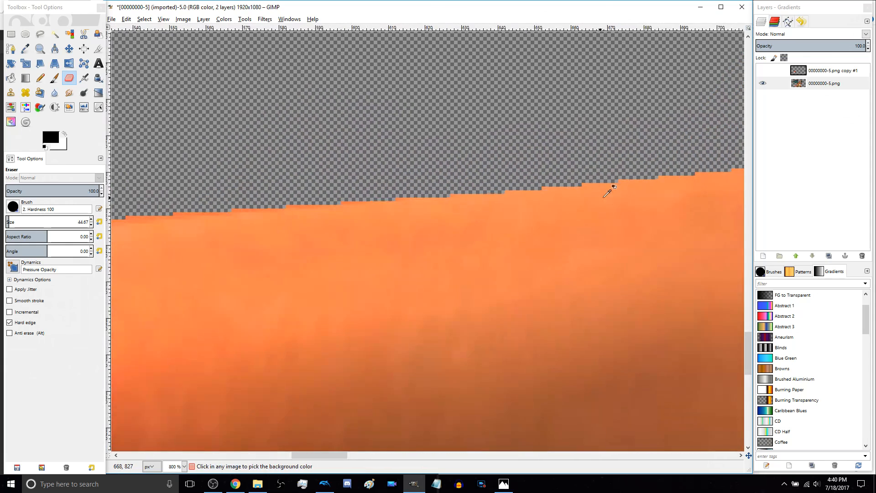
scroll(470, 198, "down", 6)
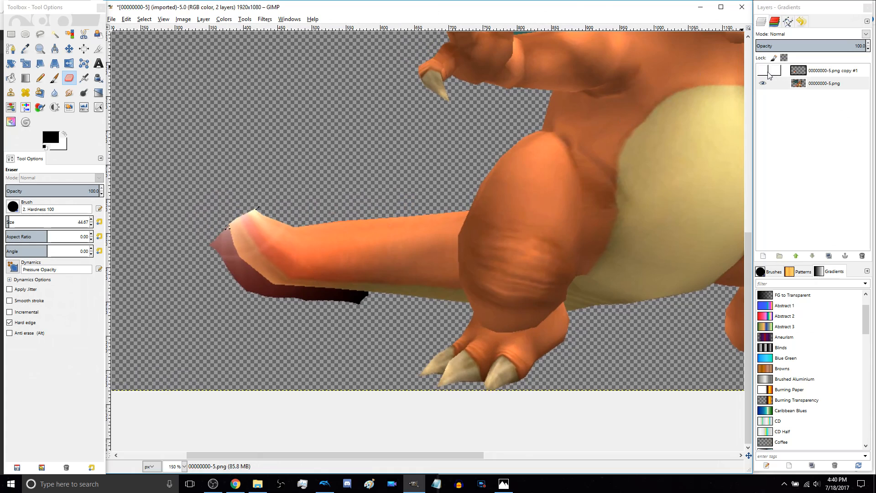
left_click(768, 71)
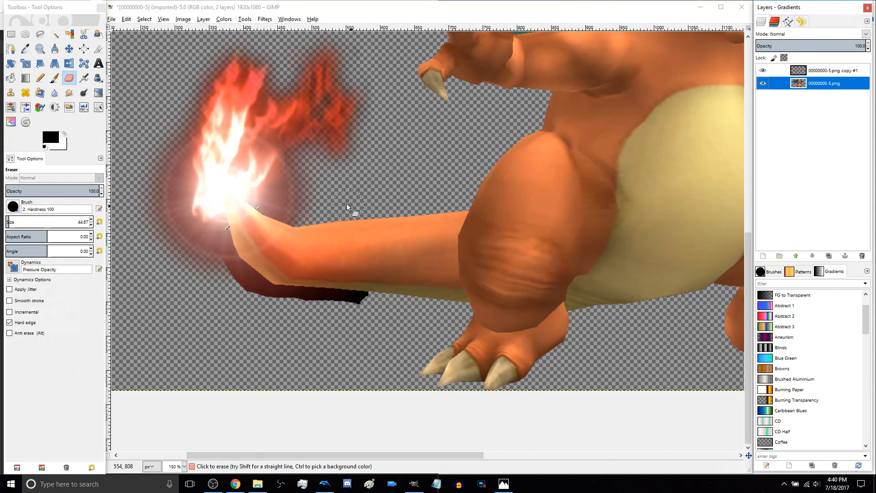
scroll(308, 232, "up", 1)
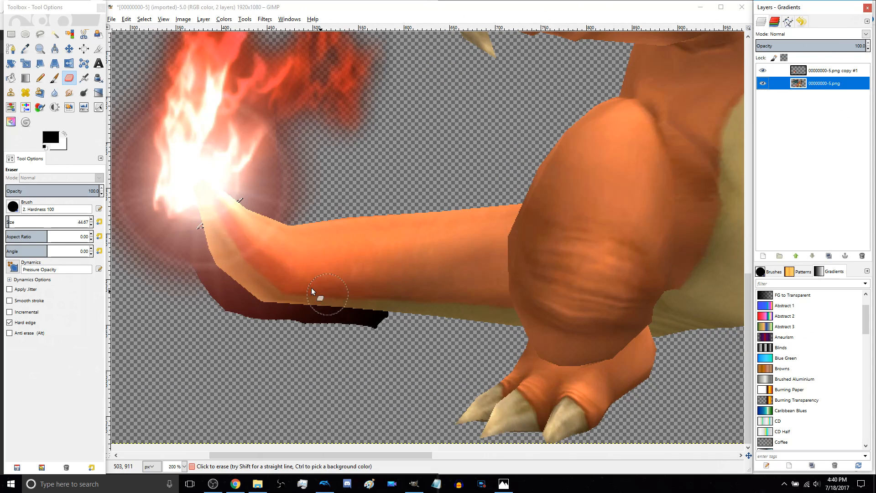
left_click(763, 70)
Erase the black and dark red strip beneath the tail, working from the leg side towards the tail tip
scroll(368, 316, "up", 2)
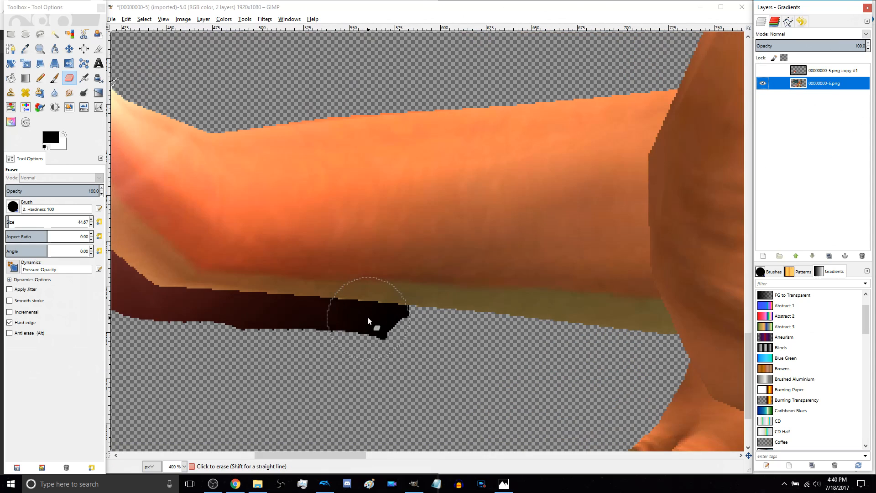
left_click_drag(462, 338, 187, 333)
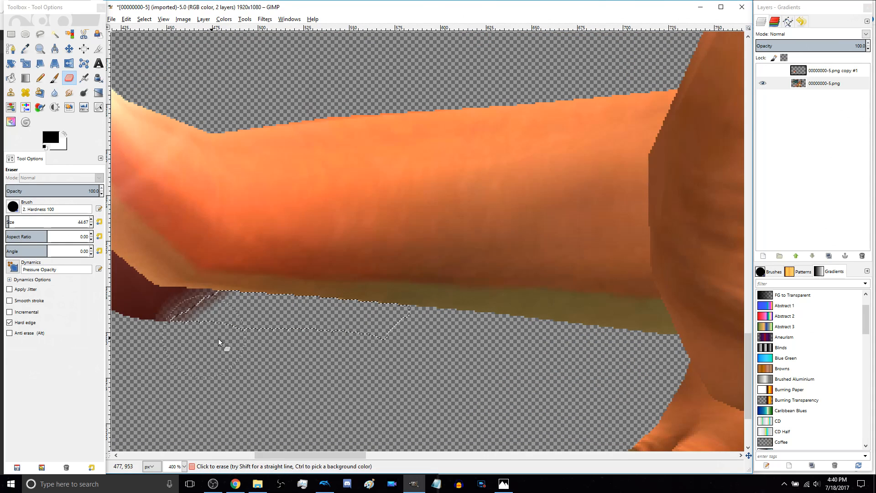
scroll(187, 332, "left", 5)
mouse_move(429, 346)
left_mouse_down()
mouse_move(365, 308)
mouse_move(254, 279)
left_mouse_up()
scroll(253, 279, "left", 3)
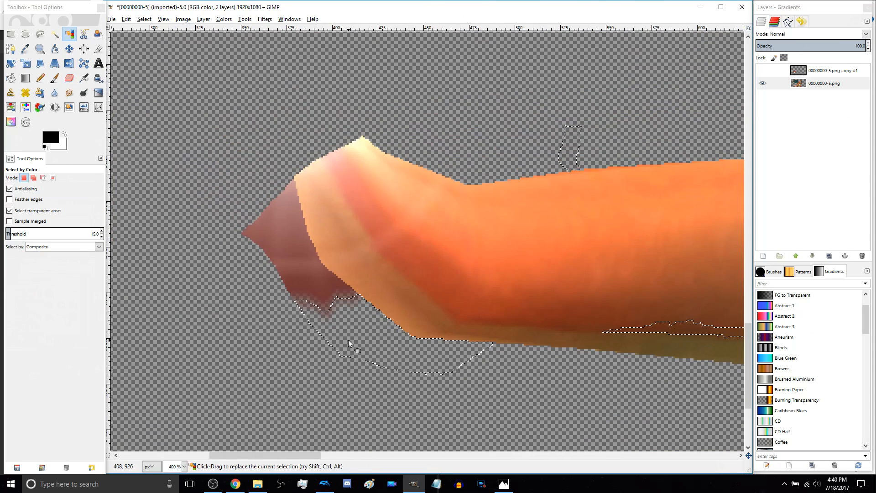
scroll(349, 340, "up", 3)
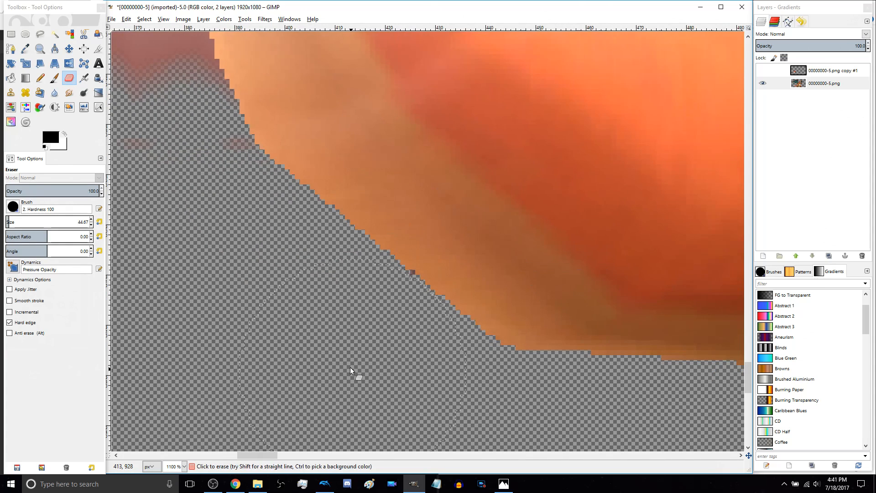
scroll(351, 370, "up", 5)
scroll(351, 370, "left", 4)
Select the faded reddish patch beside the tail tip by color with a threshold of 23.0 and erase it
key("shift+o")
left_click(242, 313)
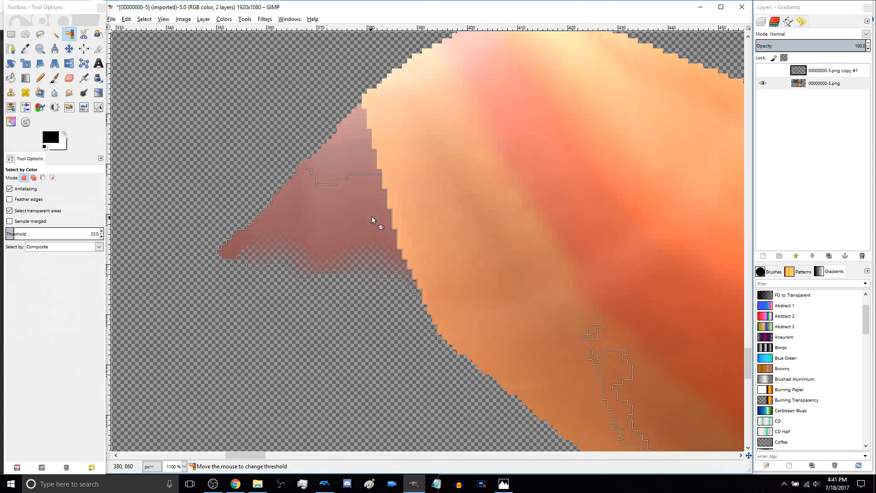
key("shift+e")
left_click_drag(343, 209, 313, 223)
left_click_drag(356, 145, 309, 221)
key("ctrl+s")
left_click(379, 300)
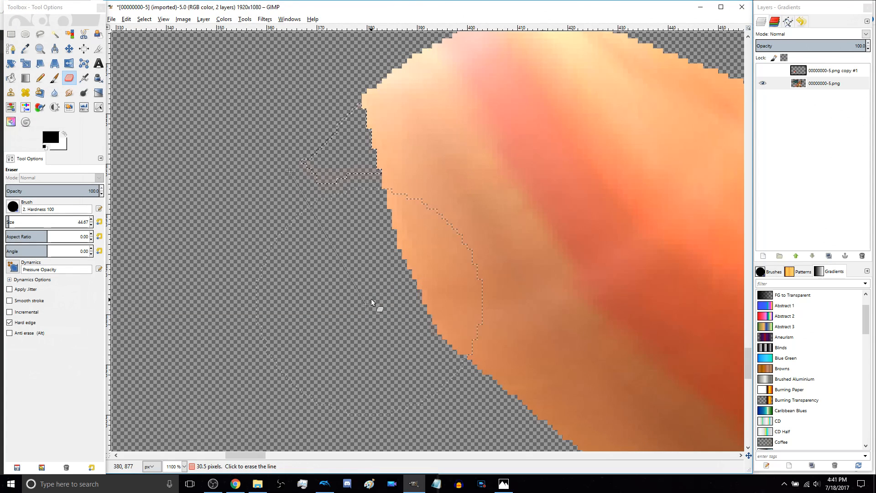
scroll(369, 297, "down", 9)
scroll(363, 294, "up", 2)
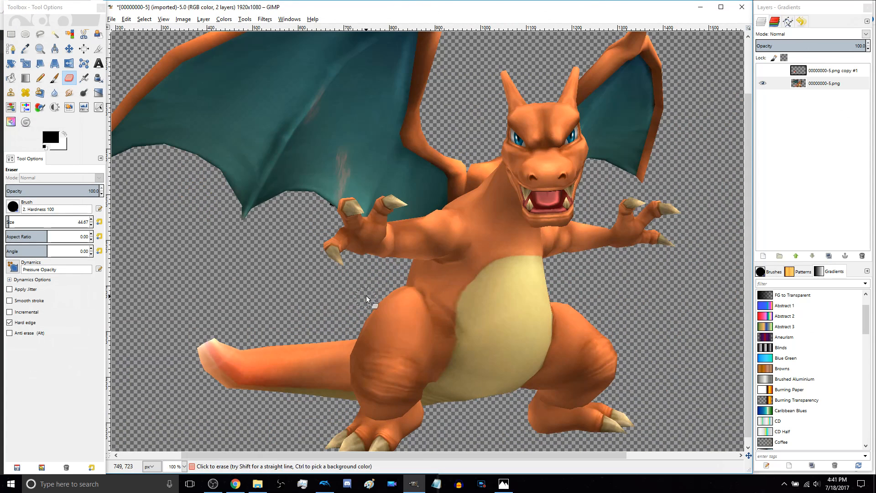
Show the flame layer and merge it down onto the creature layer
left_click(763, 71)
scroll(329, 292, "down", 1)
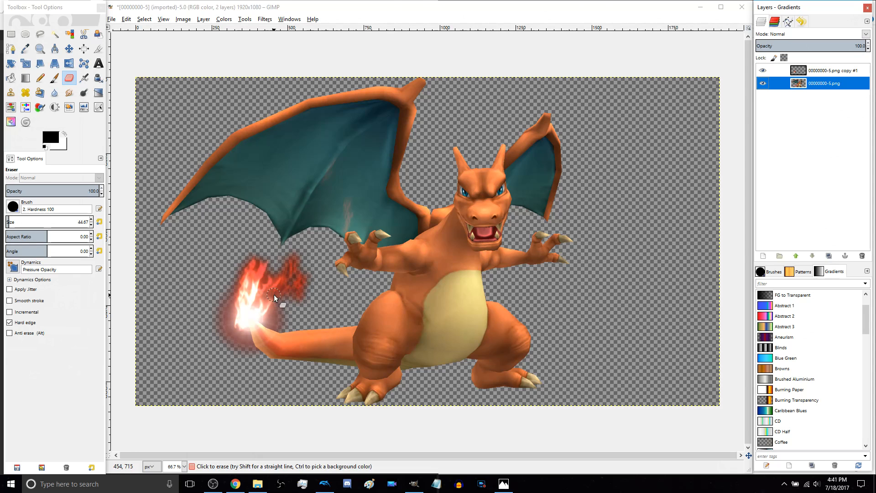
scroll(275, 297, "up", 3)
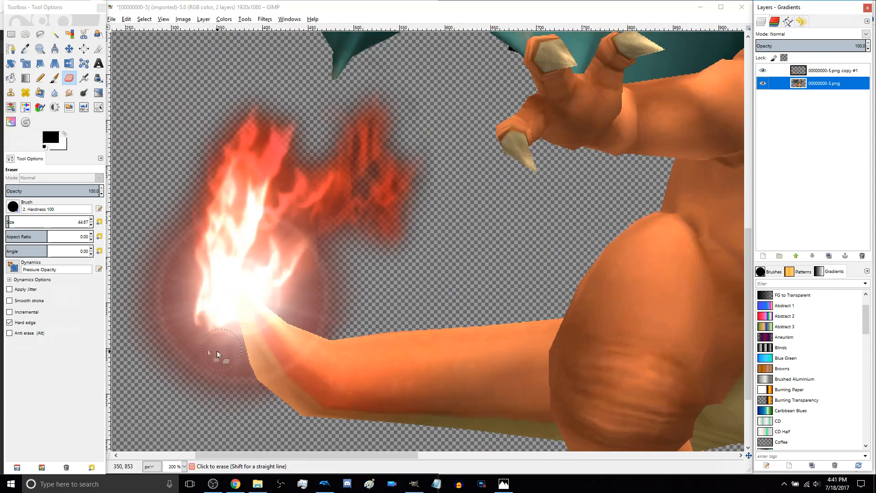
scroll(294, 346, "down", 2)
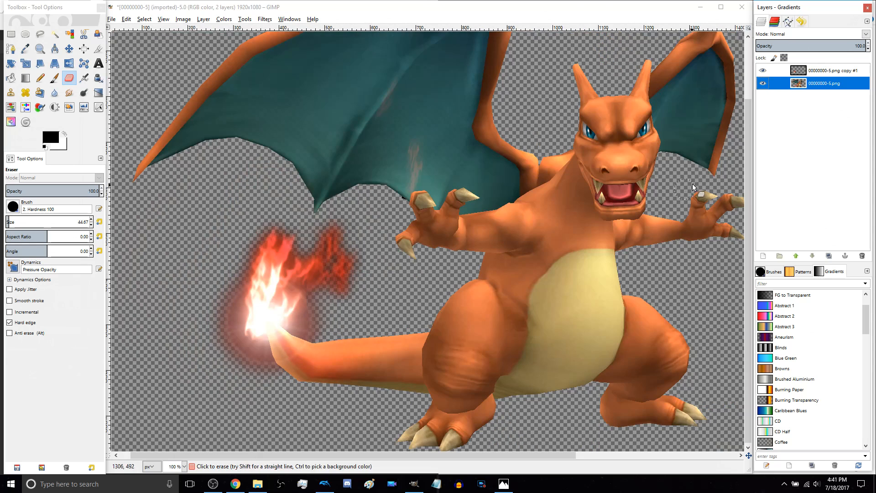
left_click(824, 75)
right_click(823, 77)
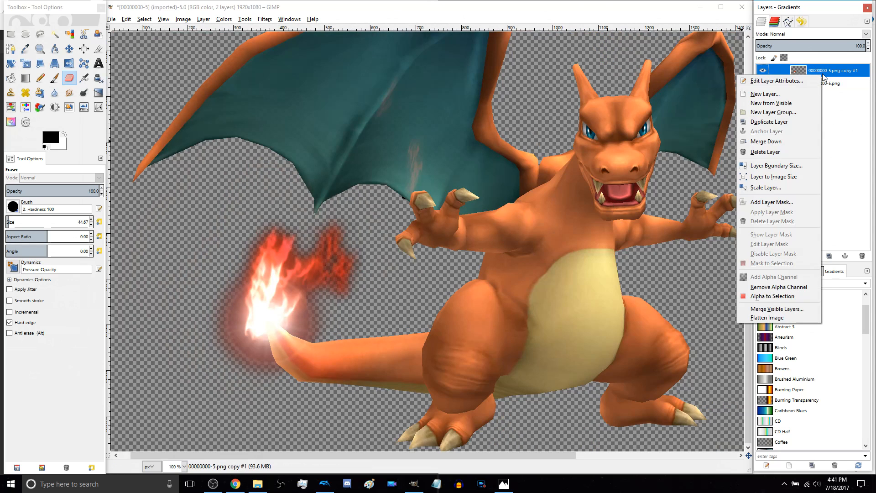
left_click(775, 142)
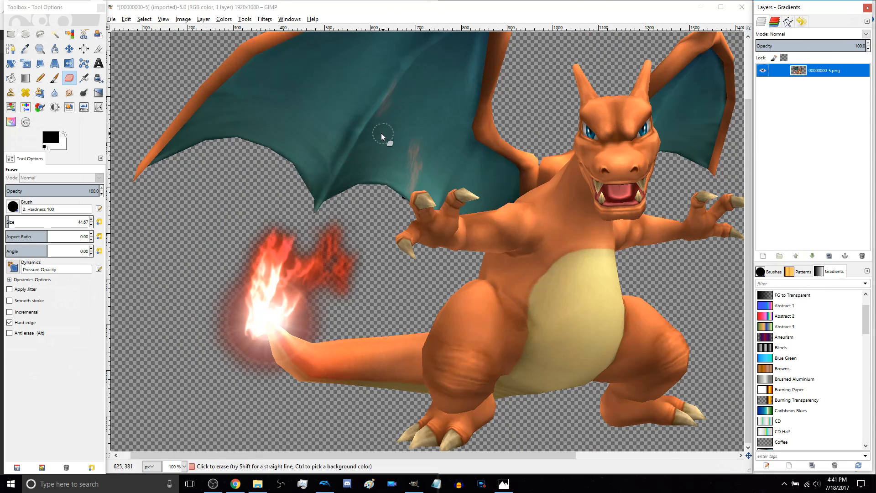
Autocrop the image to the creature and its flame
scroll(385, 133, "down", 2)
left_click(183, 19)
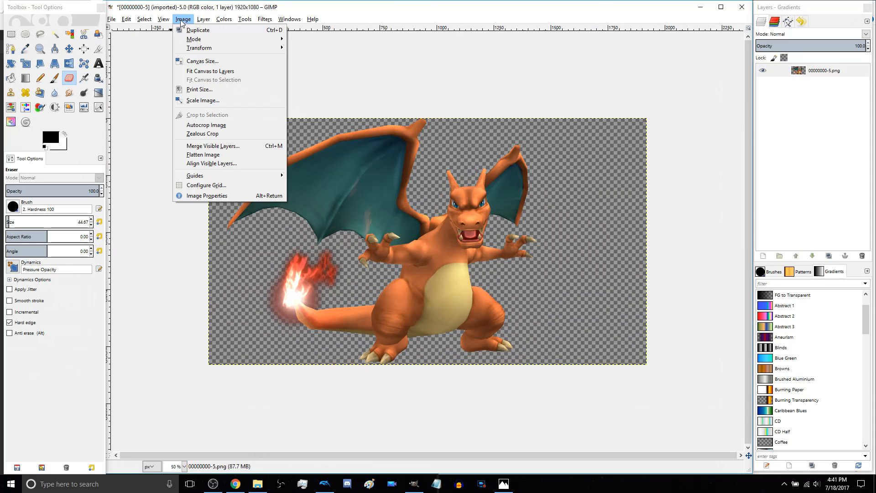
left_click(211, 127)
scroll(201, 232, "up", 3)
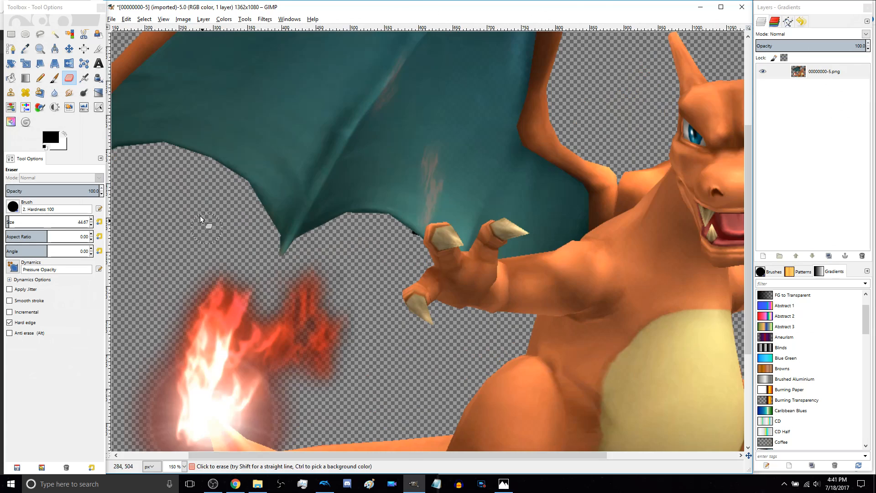
scroll(350, 259, "up", 2)
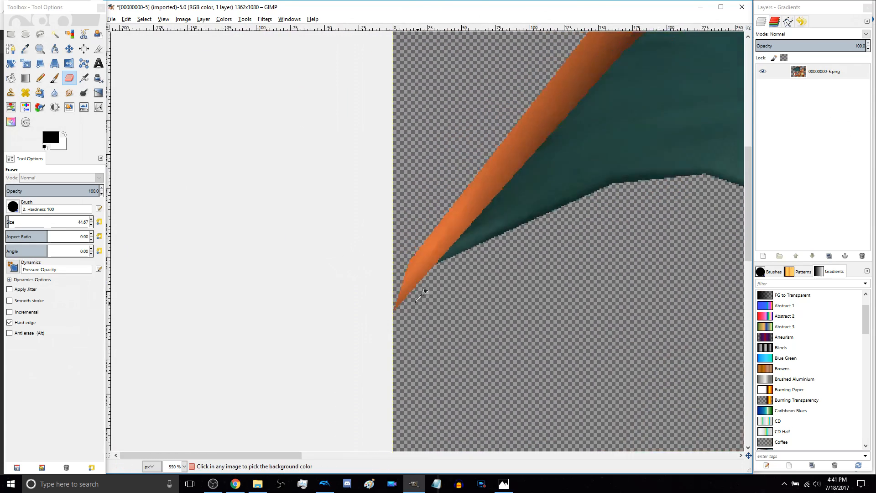
scroll(424, 289, "down", 6)
scroll(422, 290, "up", 4)
scroll(308, 224, "down", 1)
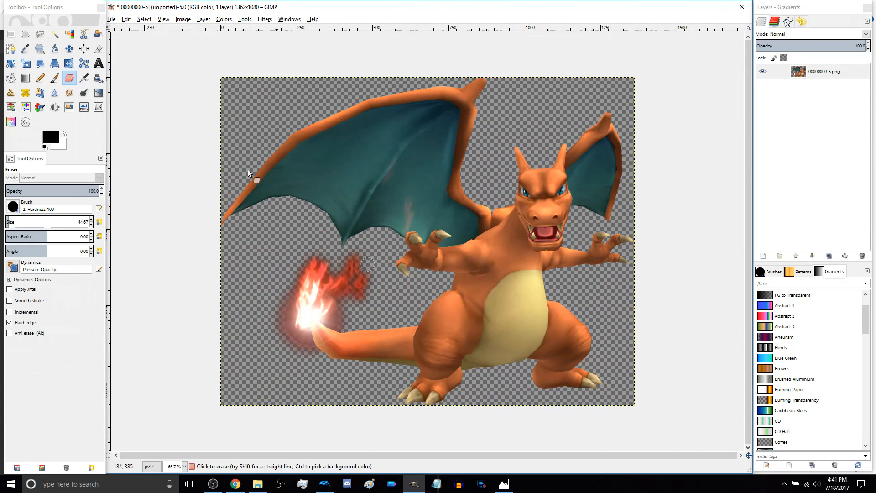
Export the image as Charizard.png into the 00000000 screenshots folder with the offered PNG options
left_click(111, 19)
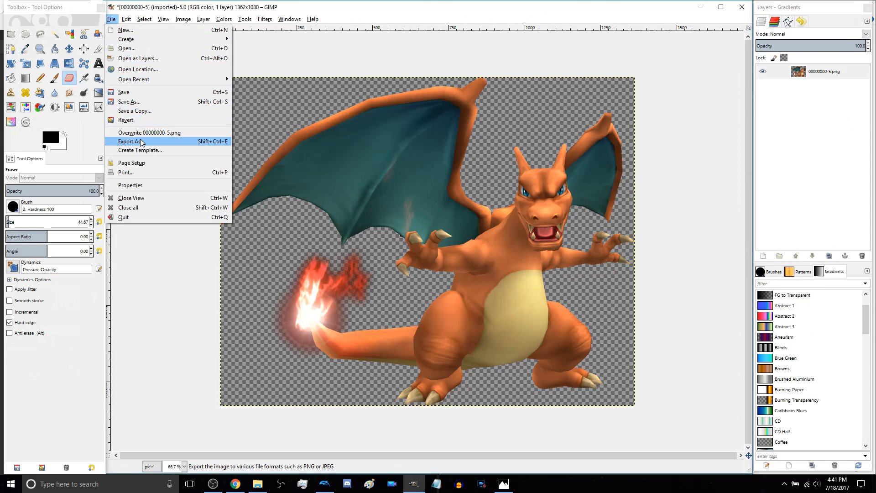
left_click(168, 143)
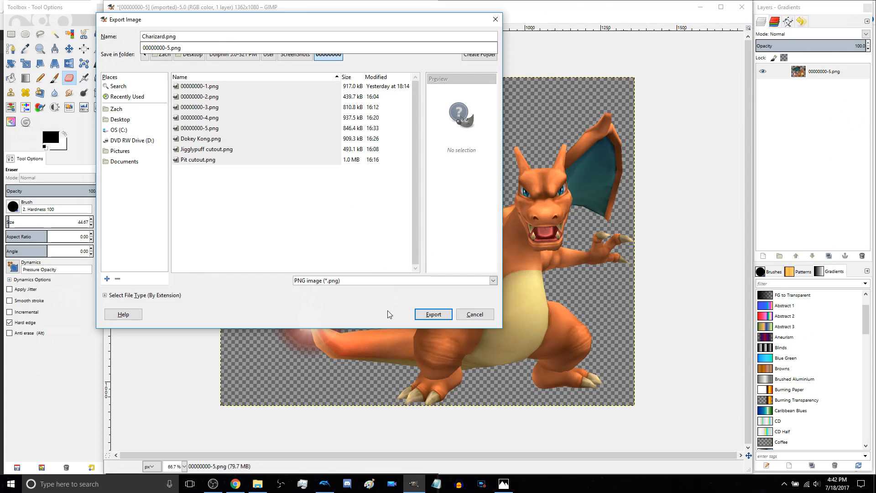
left_click(432, 316)
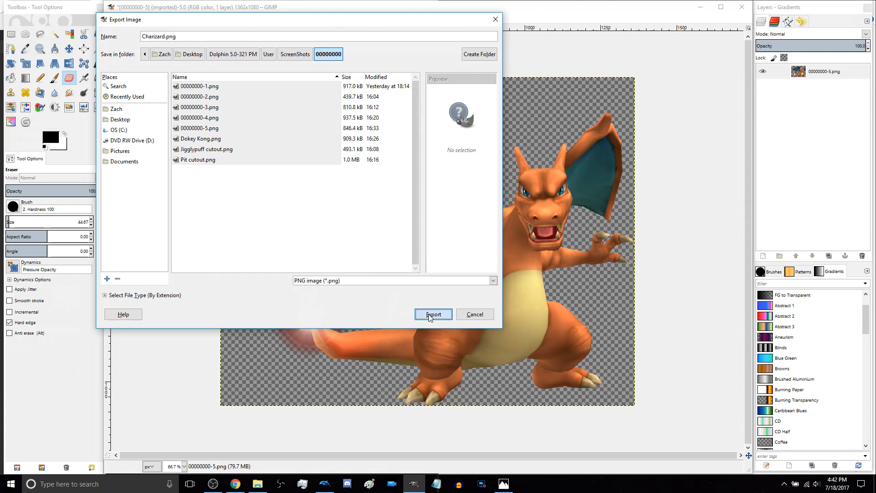
left_click(431, 315)
left_click(440, 328)
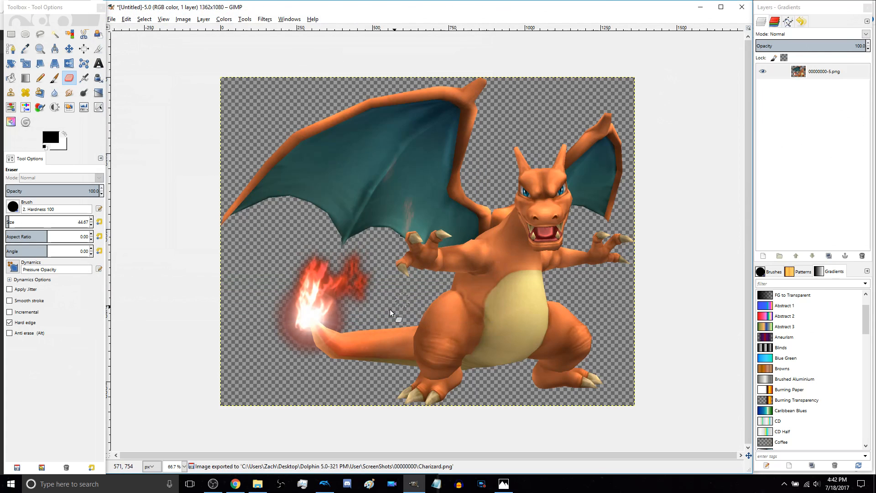
Switch to the 00000000 folder in File Explorer, open Charizard.png in Photos and maximize the viewer to check the cutout
scroll(398, 303, "up", 2)
scroll(336, 315, "down", 3)
scroll(336, 315, "up", 1)
left_click(257, 483)
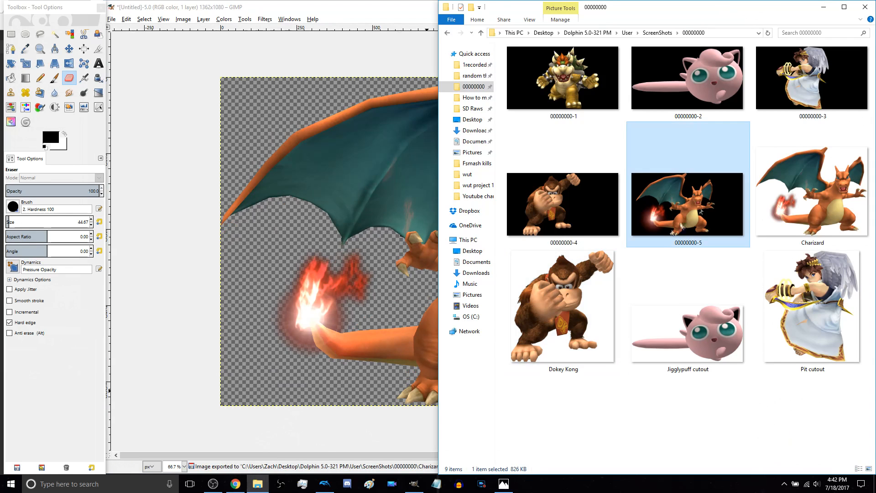
double_click(812, 197)
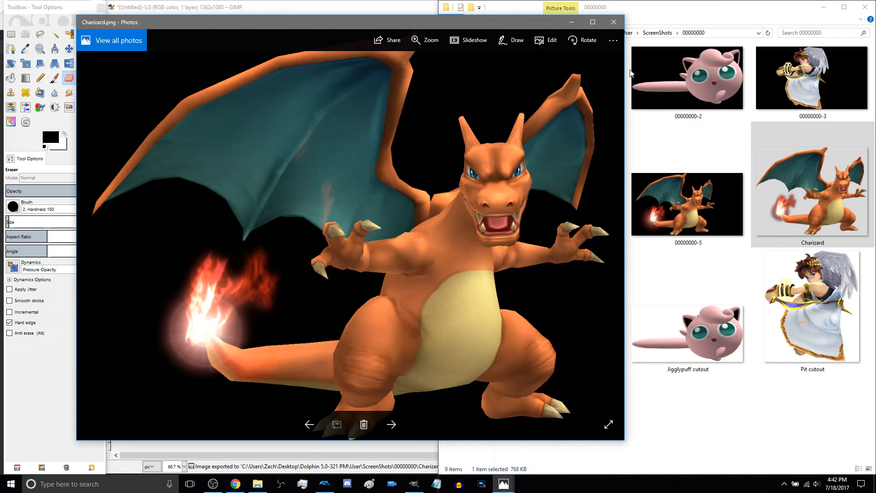
left_click(594, 25)
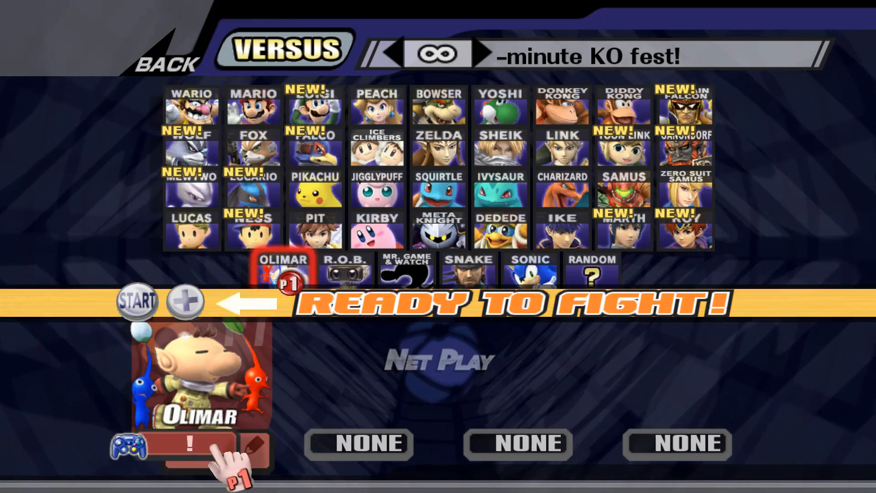
key("Return")
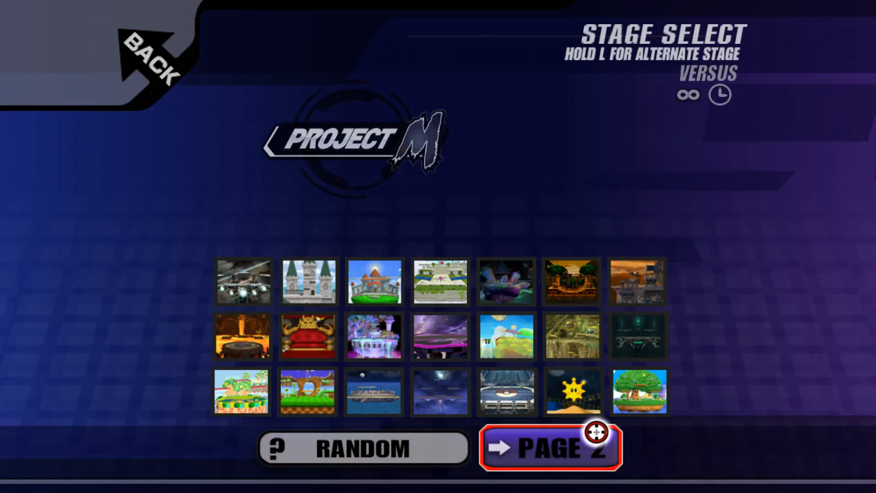
left_click(596, 433)
left_click(231, 372)
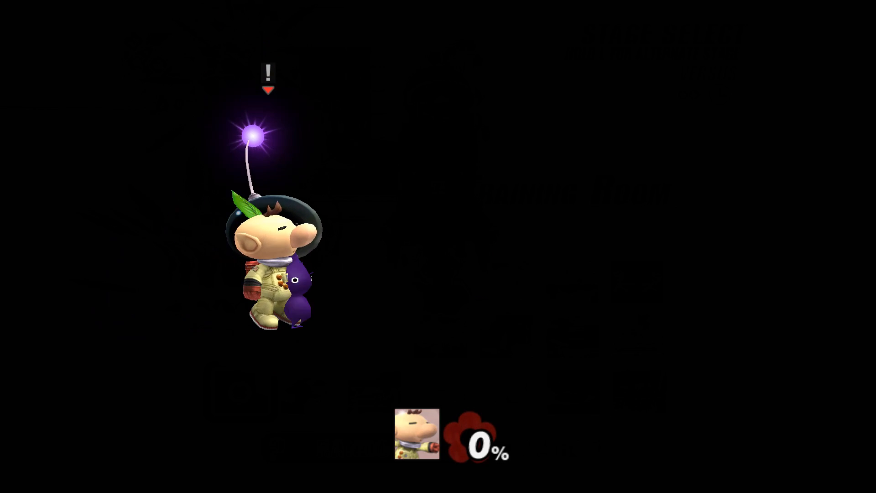
key("Right")
key("Left")
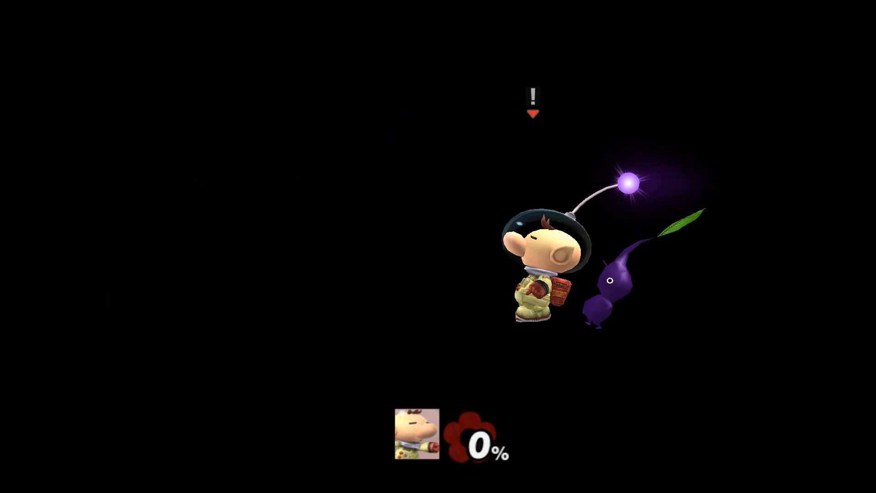
key("Return")
key("Return")
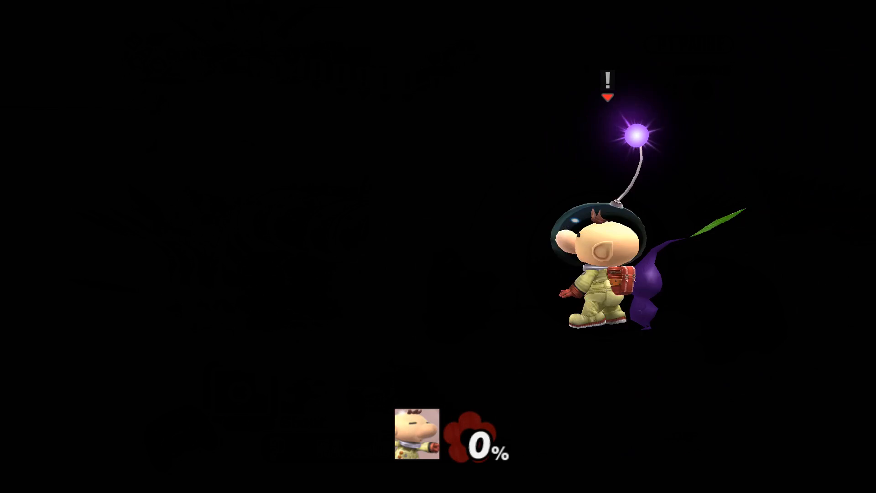
key("Left")
key("Right")
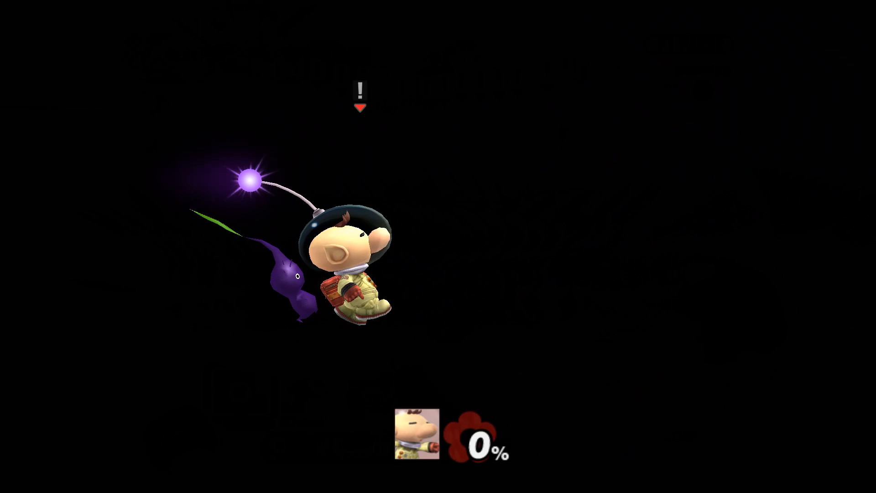
key("Return")
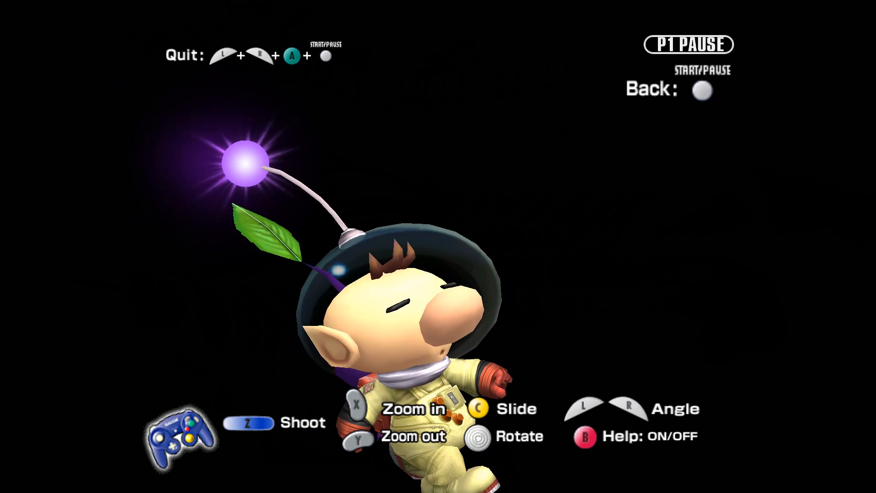
Rotate the paused game camera around Olimar and the purple Pikmin and hide the help overlay
key("Right")
key("Left")
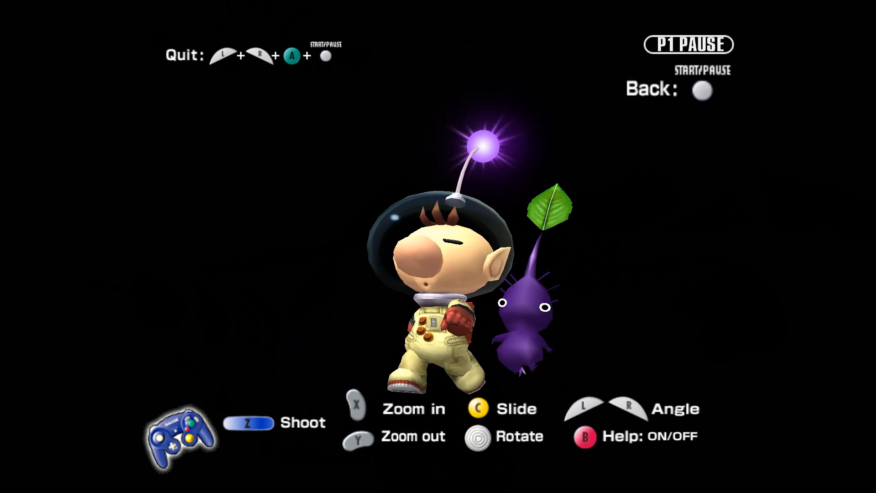
key("Right")
key("l")
key("z")
key("c")
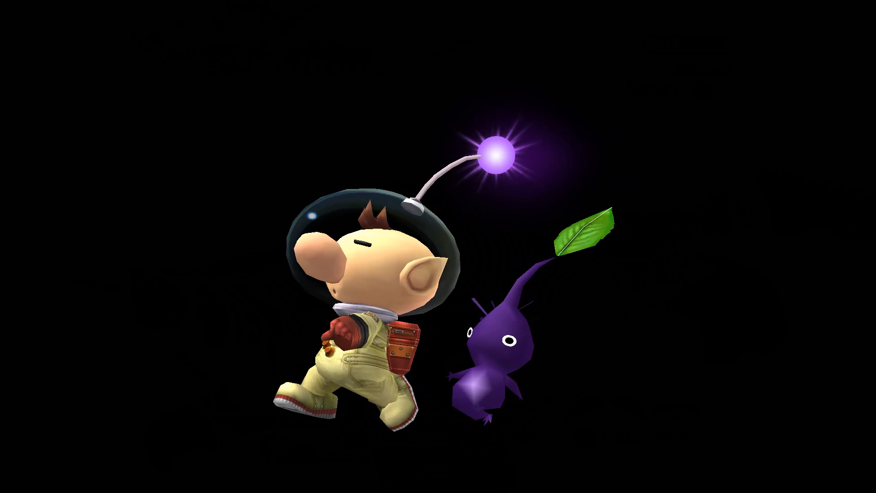
Zoom in and slide the camera until Olimar, the glowing antenna and the Pikmin's leaf fill the frame
key("k")
key("Right")
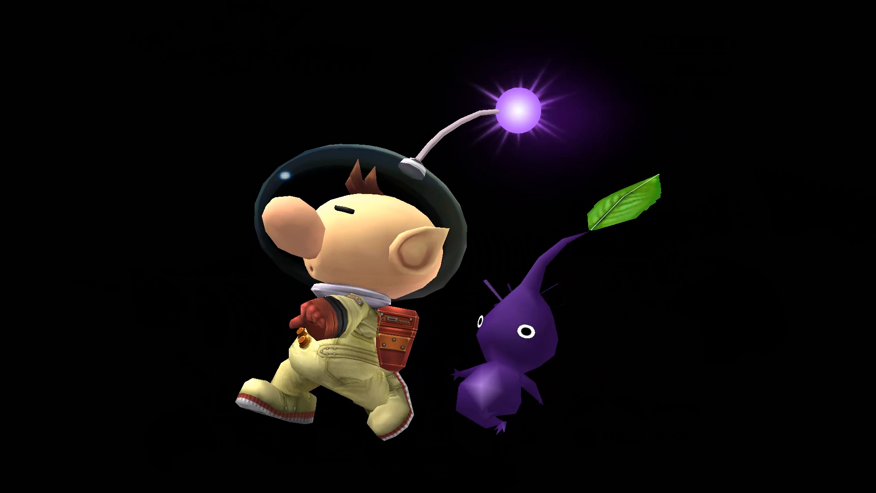
key("k")
key("c")
key("k")
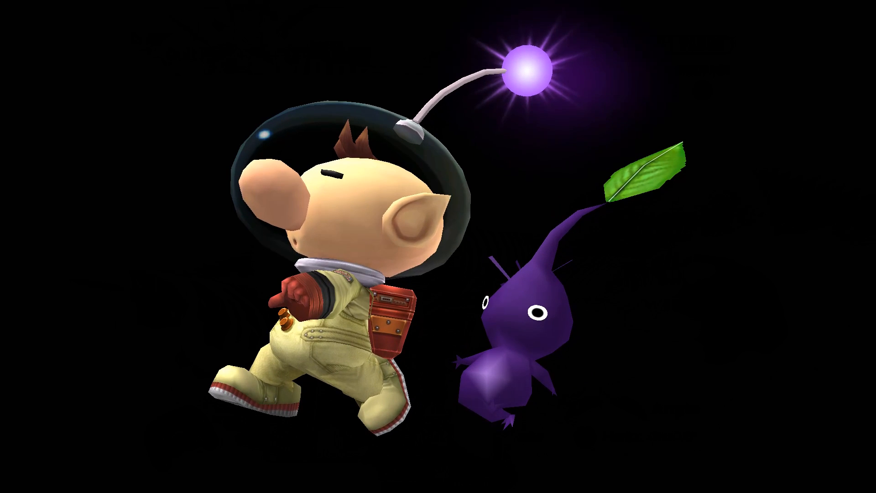
key("i")
key("c")
key("k")
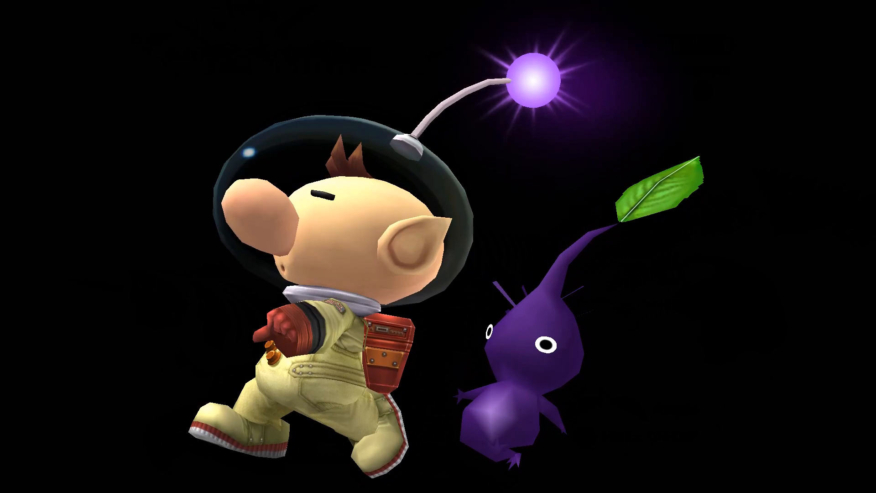
key("c")
key("i")
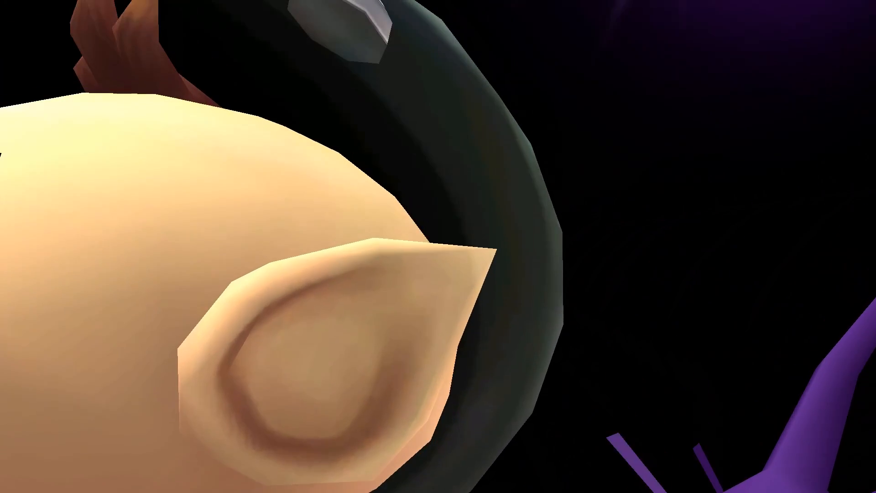
Refine the camera angle to a side view with both characters fully in frame and capture a screenshot
key("i")
key("Left")
key("Up")
key("Right")
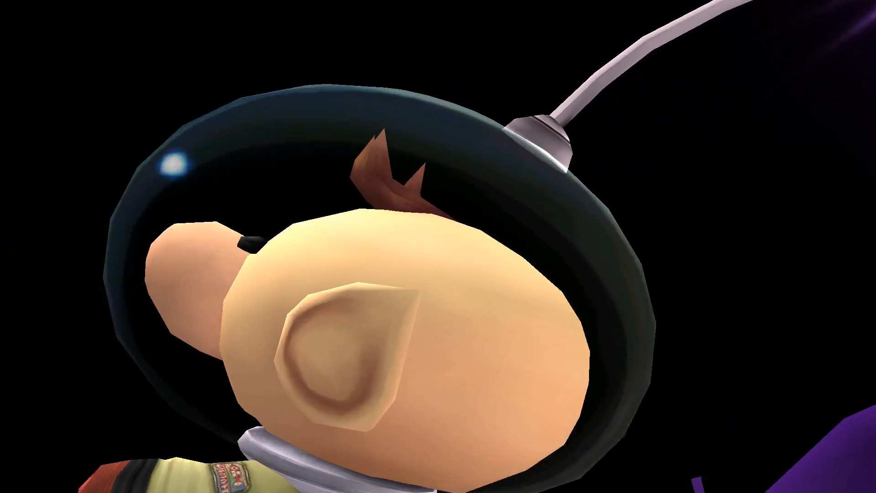
key("Left")
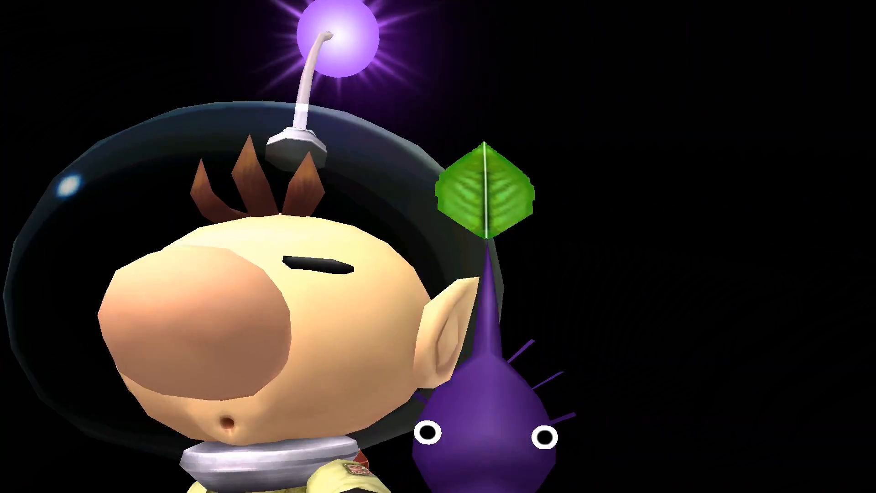
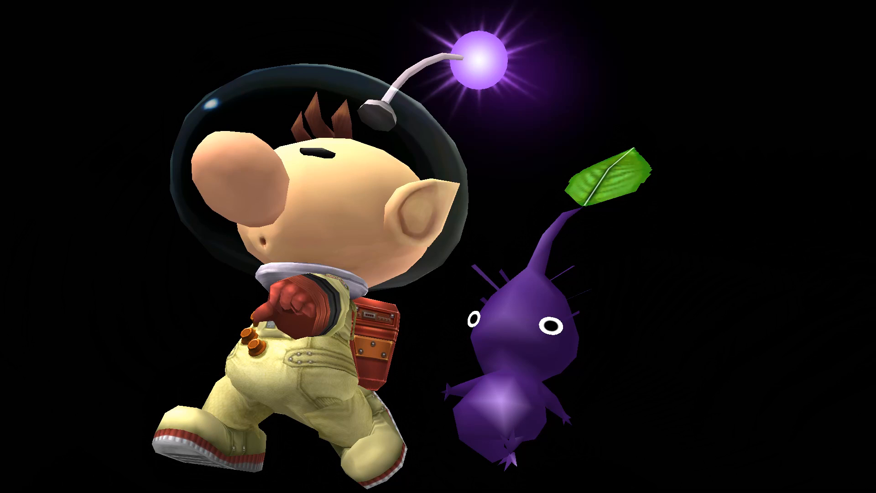
key("F9")
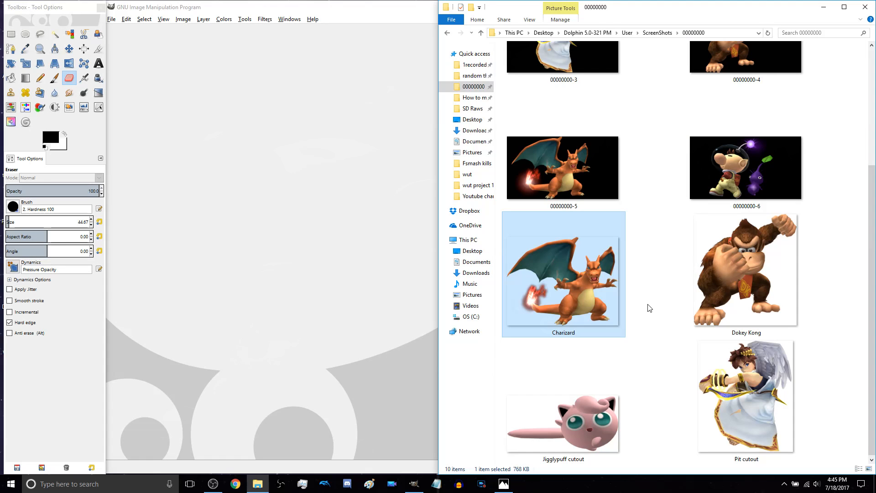
Open the screenshot 00000000-6 from the 00000000 folder in GIMP and fit it in view
left_click(773, 196)
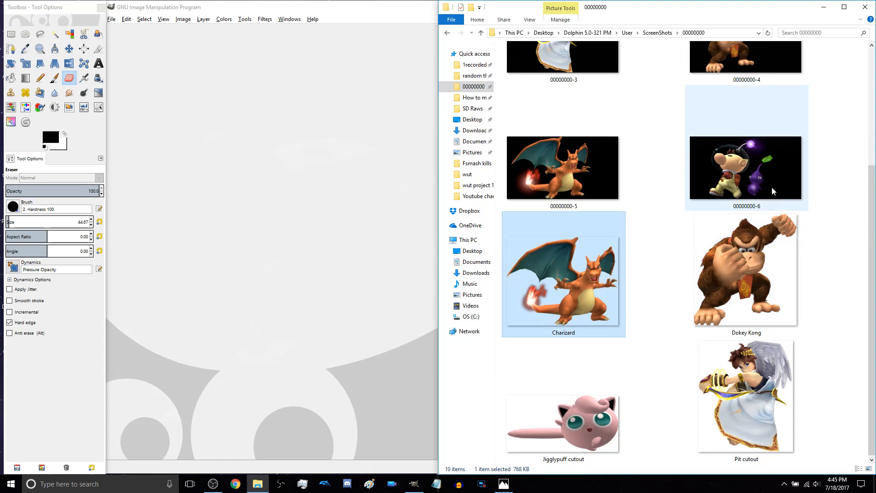
left_click_drag(774, 182, 296, 271)
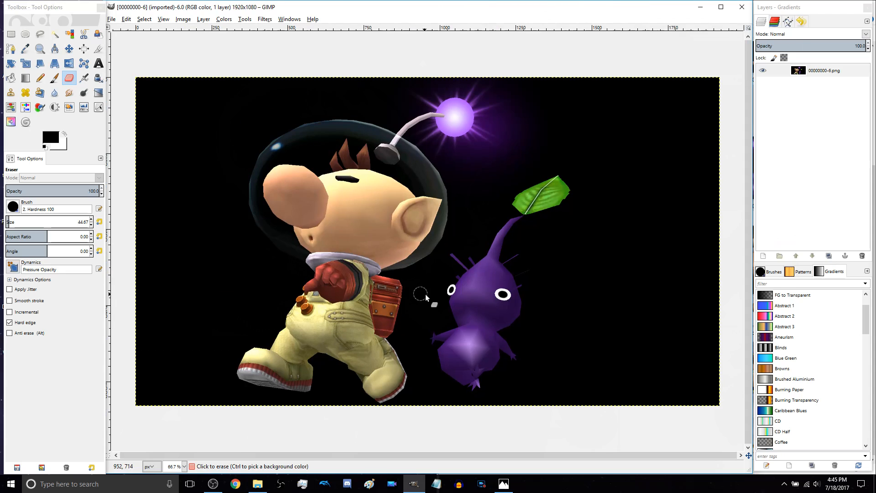
scroll(429, 301, "up", 1)
scroll(431, 299, "down", 2)
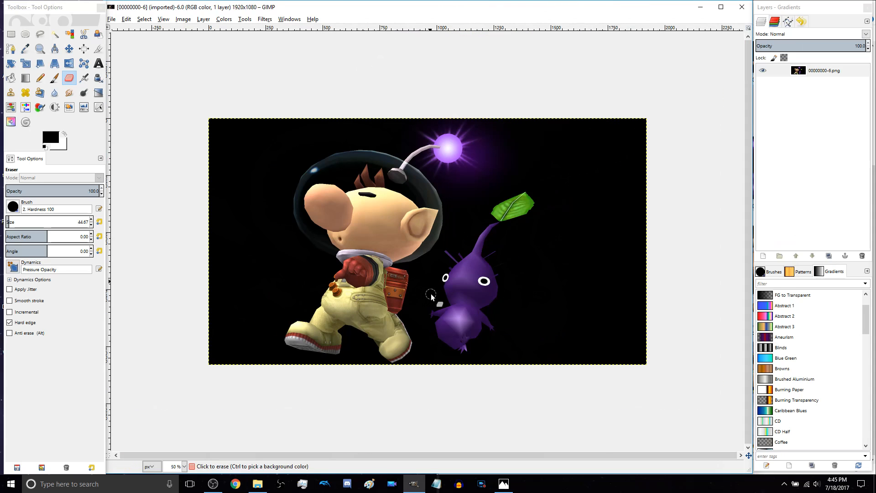
Select the black background around Olimar and the Pikmin with Select by Color
key("shift+o")
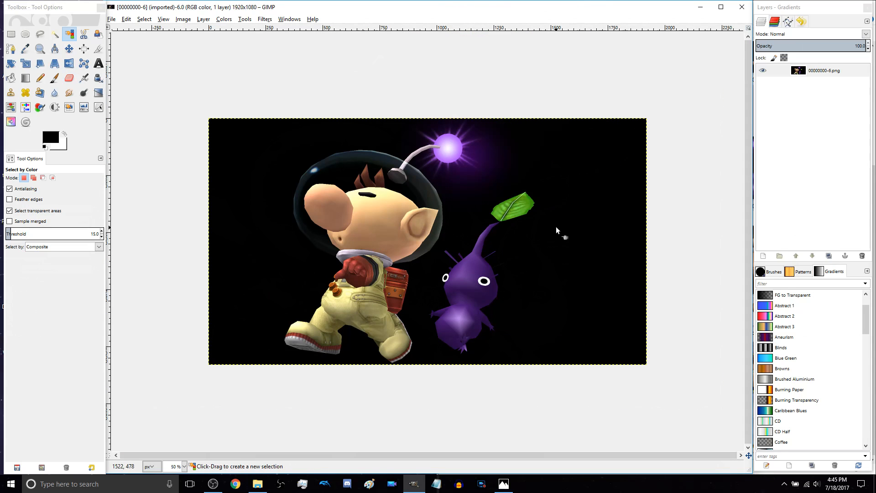
left_click_drag(574, 217, 522, 227)
mouse_move(315, 240)
left_mouse_down()
mouse_move(295, 238)
mouse_move(303, 241)
left_mouse_up()
scroll(427, 273, "up", 2)
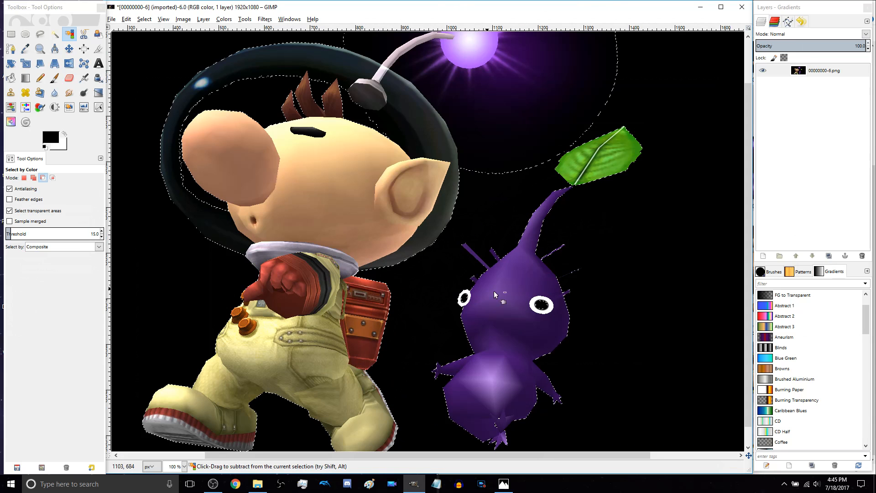
mouse_move(323, 183)
left_mouse_down()
mouse_move(368, 246)
mouse_move(376, 291)
left_mouse_up()
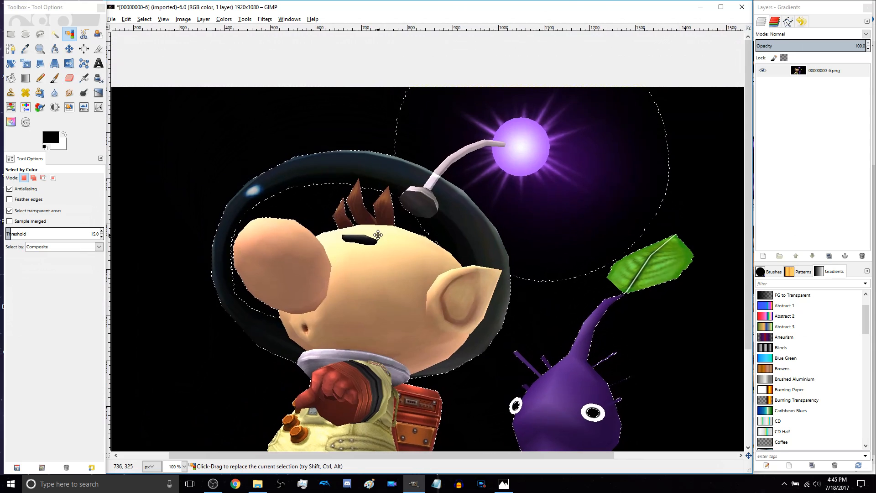
Set the eraser size to 399.51 and erase the selected background along Olimar's nose side, above the helmet and beside his legs
key("shift+e")
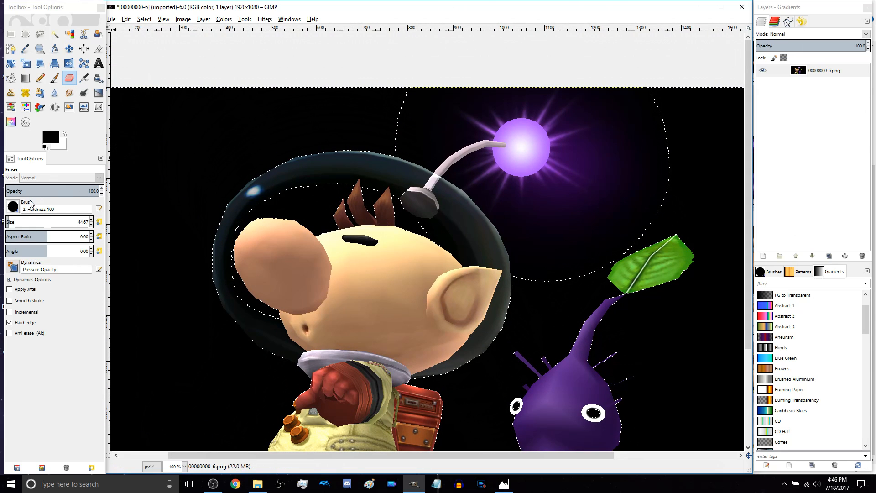
left_click_drag(16, 222, 38, 221)
mouse_move(365, 68)
left_mouse_down()
mouse_move(355, 85)
mouse_move(278, 93)
mouse_move(190, 132)
left_mouse_up()
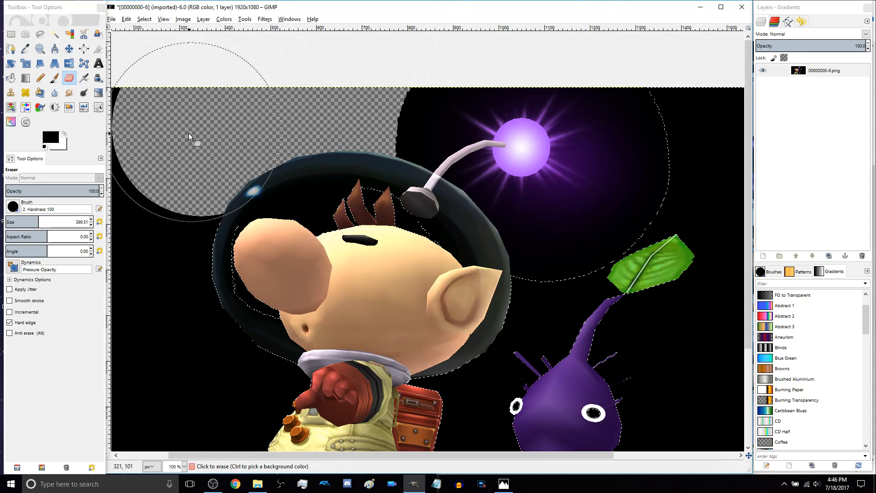
scroll(190, 132, "left", 4)
scroll(190, 132, "down", 2)
left_click_drag(234, 160, 221, 209)
left_click_drag(221, 209, 229, 158)
left_click_drag(229, 159, 230, 211)
mouse_move(239, 225)
left_mouse_down()
mouse_move(239, 209)
mouse_move(288, 275)
mouse_move(357, 300)
mouse_move(385, 261)
mouse_move(467, 211)
left_mouse_up()
scroll(363, 307, "down", 2)
mouse_move(300, 336)
left_mouse_down()
mouse_move(207, 317)
mouse_move(225, 108)
left_mouse_up()
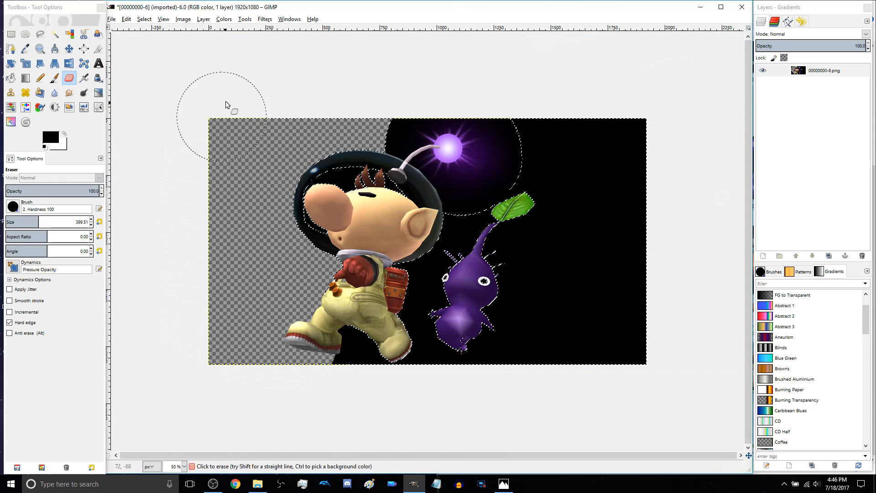
Erase the selected black background on the outer side of the glowing orb and the Pikmin
scroll(363, 220, "right", 5)
mouse_move(404, 93)
left_mouse_down()
mouse_move(423, 98)
mouse_move(435, 171)
mouse_move(480, 109)
mouse_move(540, 171)
mouse_move(508, 382)
mouse_move(475, 211)
mouse_move(448, 362)
mouse_move(442, 232)
left_mouse_up()
scroll(432, 251, "up", 4)
left_click_drag(359, 291, 441, 235)
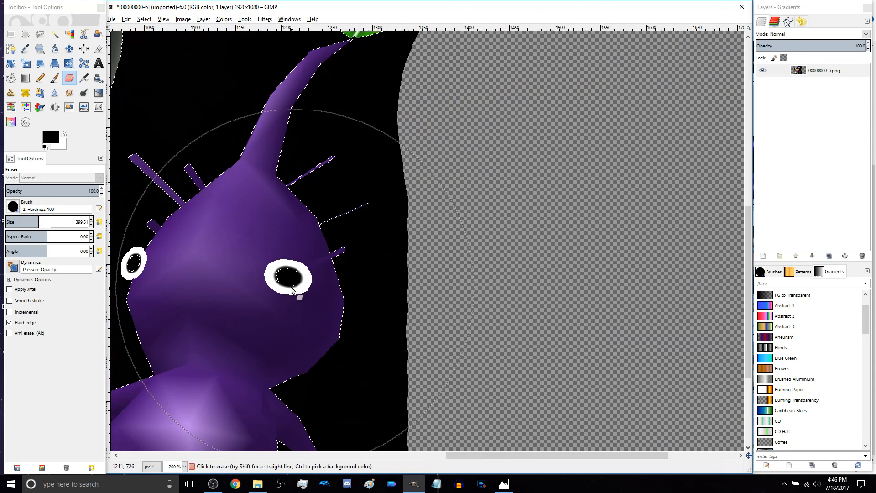
Set the eraser size to 77.43 and erase the black background close around the Pikmin's head and hairs
left_click_drag(35, 222, 12, 222)
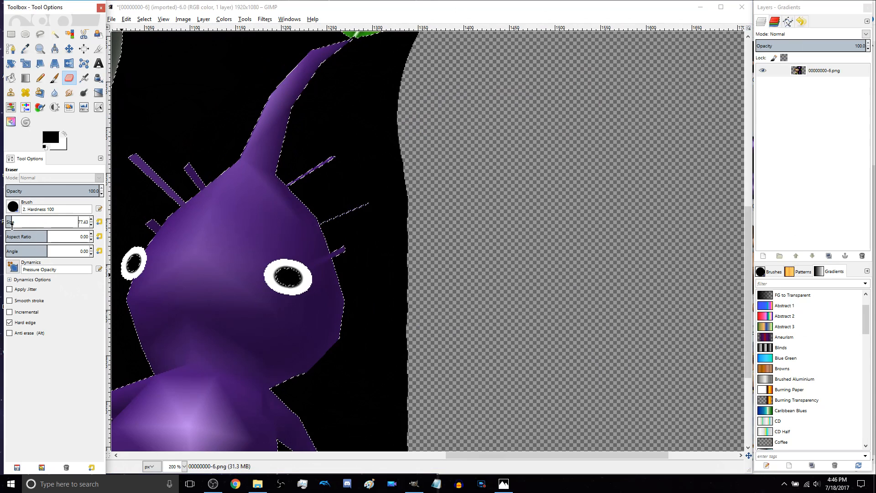
mouse_move(328, 274)
left_mouse_down()
mouse_move(309, 305)
mouse_move(429, 315)
left_mouse_up()
key("ctrl+z")
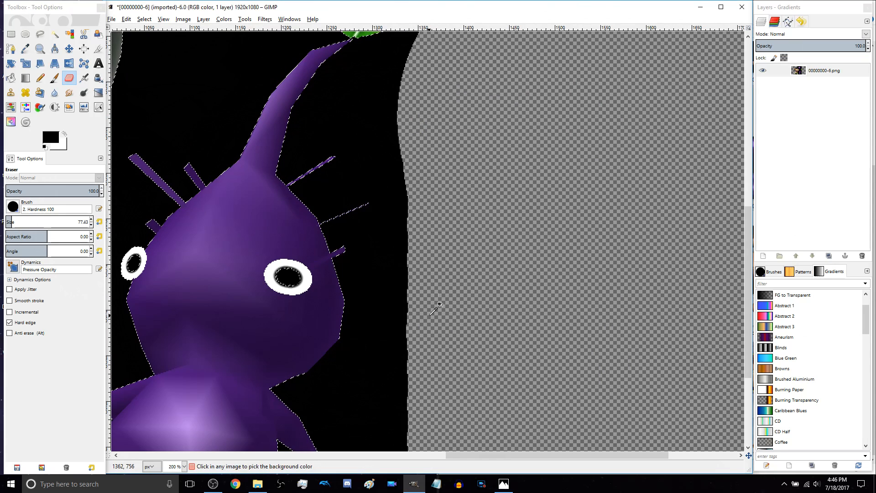
mouse_move(349, 210)
left_mouse_down()
mouse_move(360, 281)
mouse_move(350, 341)
left_mouse_up()
key("space")
mouse_move(393, 244)
left_mouse_down()
mouse_move(338, 328)
mouse_move(327, 369)
left_mouse_up()
key("space")
mouse_move(371, 246)
left_mouse_down()
mouse_move(353, 334)
mouse_move(290, 323)
mouse_move(282, 367)
mouse_move(360, 360)
mouse_move(385, 324)
mouse_move(387, 350)
mouse_move(271, 367)
mouse_move(220, 322)
mouse_move(218, 312)
mouse_move(354, 351)
mouse_move(334, 354)
mouse_move(305, 289)
mouse_move(381, 240)
mouse_move(390, 207)
mouse_move(383, 175)
mouse_move(420, 239)
left_mouse_up()
key("space")
key("space")
Erase the black background along the Pikmin's stem and around its green leaf
scroll(375, 190, "up", 2)
left_click_drag(381, 184, 407, 107)
left_click_drag(407, 108, 356, 206)
left_click_drag(444, 184, 614, 42)
mouse_move(609, 54)
left_mouse_down()
mouse_move(488, 192)
mouse_move(360, 365)
left_mouse_up()
left_click_drag(410, 159, 560, 212)
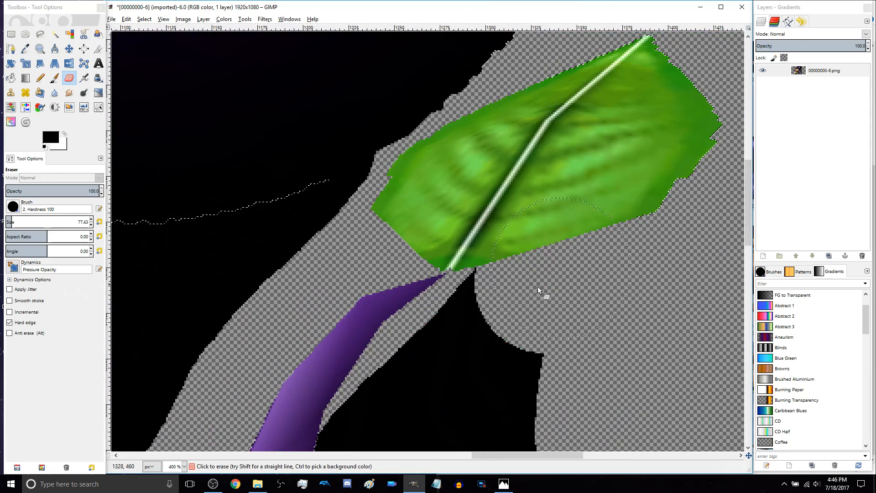
Erase the black patches left below the leaf and beside the stem
left_click_drag(520, 402, 549, 251)
left_click_drag(507, 274, 366, 262)
left_click_drag(502, 411, 423, 82)
left_click_drag(479, 205, 491, 292)
left_click_drag(492, 411, 476, 68)
left_click_drag(388, 255, 364, 380)
Erase the remaining black between Olimar and the Pikmin and around their bodies, and clear the selection
scroll(363, 376, "down", 3)
mouse_move(227, 55)
left_mouse_down()
mouse_move(410, 142)
mouse_move(379, 268)
left_mouse_up()
mouse_move(378, 238)
left_mouse_down()
mouse_move(437, 228)
mouse_move(319, 332)
mouse_move(414, 232)
left_mouse_up()
left_click_drag(397, 274, 412, 334)
left_click_drag(411, 365, 438, 259)
mouse_move(397, 273)
left_mouse_down()
mouse_move(360, 328)
mouse_move(552, 401)
left_mouse_up()
left_click_drag(297, 310, 504, 177)
mouse_move(366, 269)
left_mouse_down()
mouse_move(432, 176)
mouse_move(456, 224)
left_mouse_up()
scroll(506, 220, "down", 3)
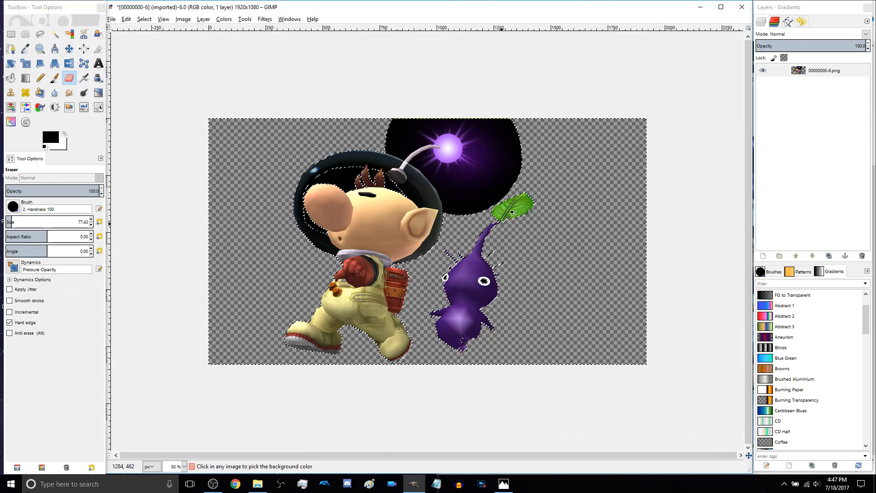
scroll(504, 221, "up", 2)
scroll(507, 201, "down", 1)
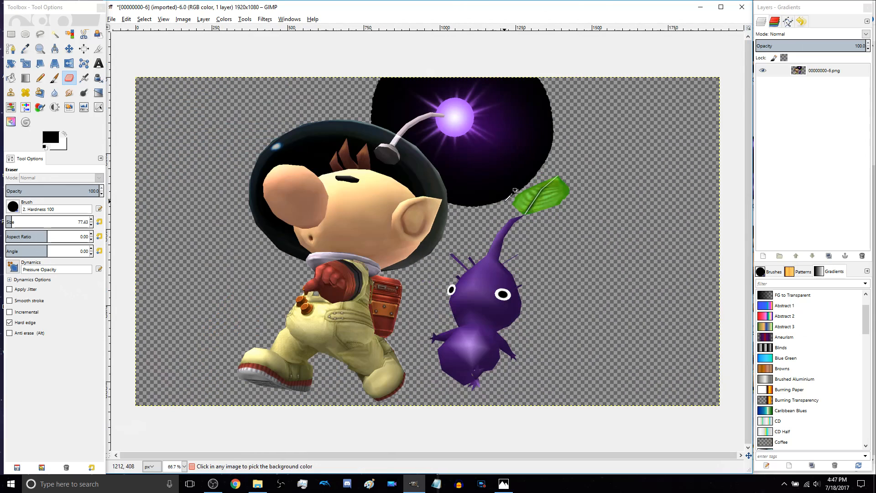
Inspect the dark helmet interior and the black area around the glowing antenna orb up close
scroll(489, 191, "up", 2)
left_click_drag(492, 144, 452, 281)
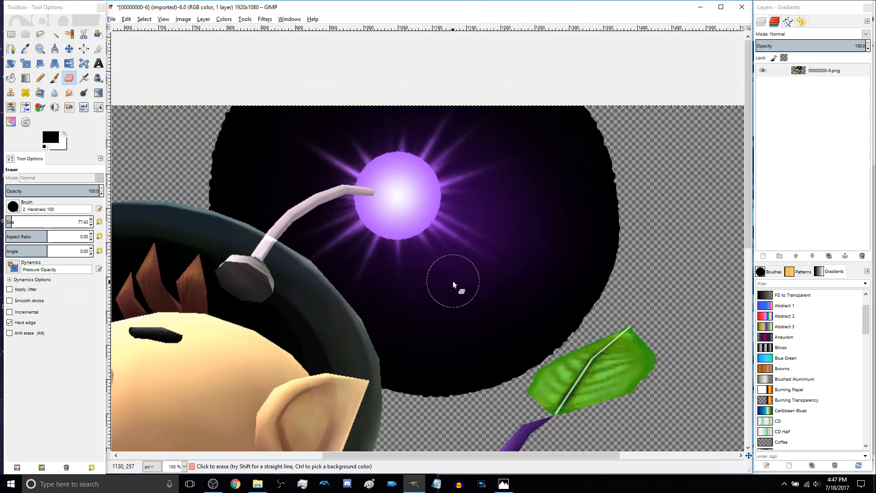
scroll(481, 164, "down", 3)
scroll(337, 236, "up", 2)
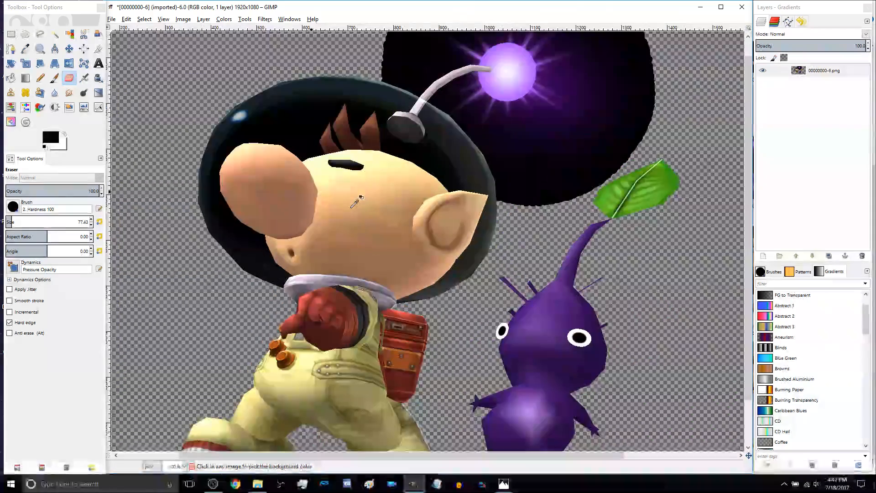
scroll(368, 201, "up", 2)
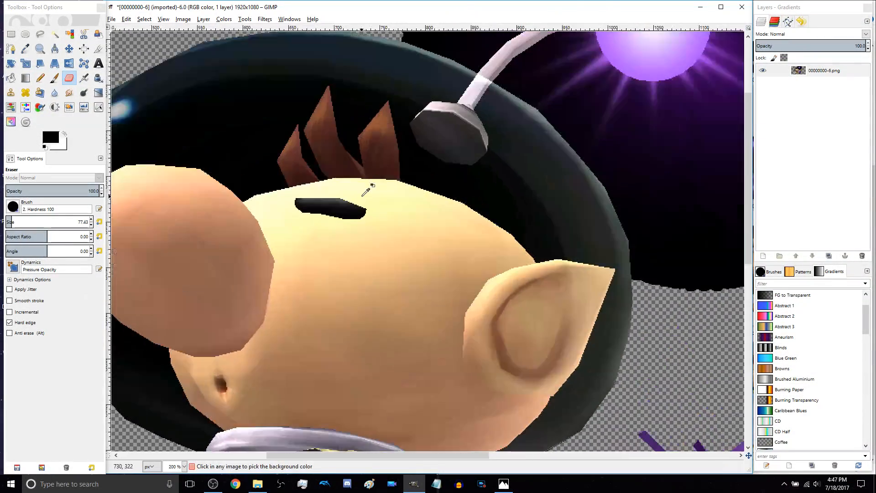
left_click_drag(345, 209, 416, 252)
scroll(424, 219, "down", 1)
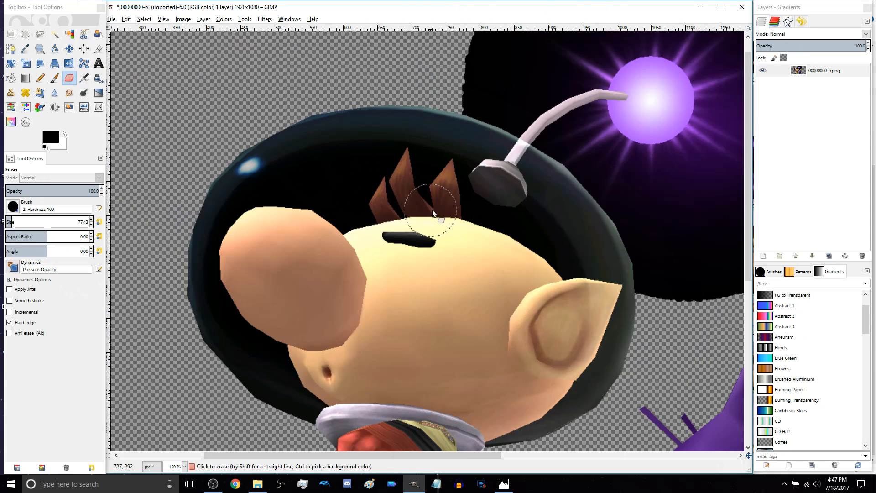
left_click_drag(523, 250, 488, 234)
left_click_drag(481, 197, 326, 267)
left_click_drag(548, 234, 418, 281)
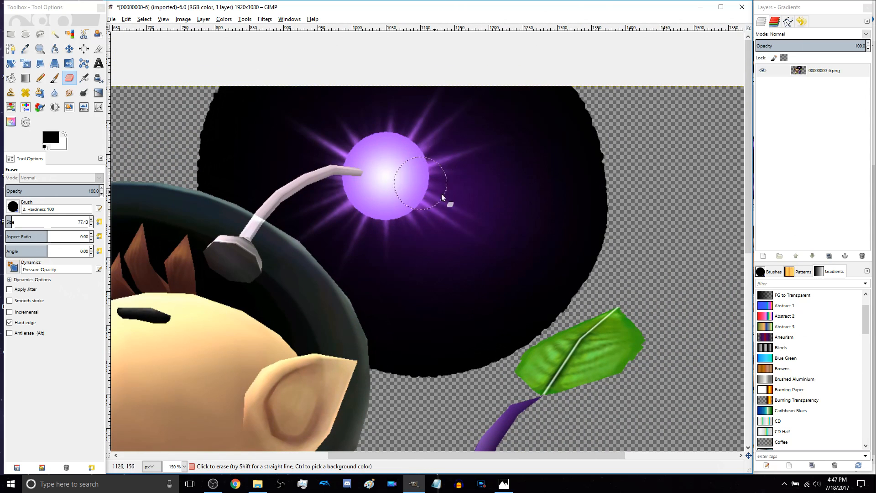
scroll(428, 188, "down", 3)
scroll(525, 215, "up", 2)
left_click_drag(463, 165, 463, 262)
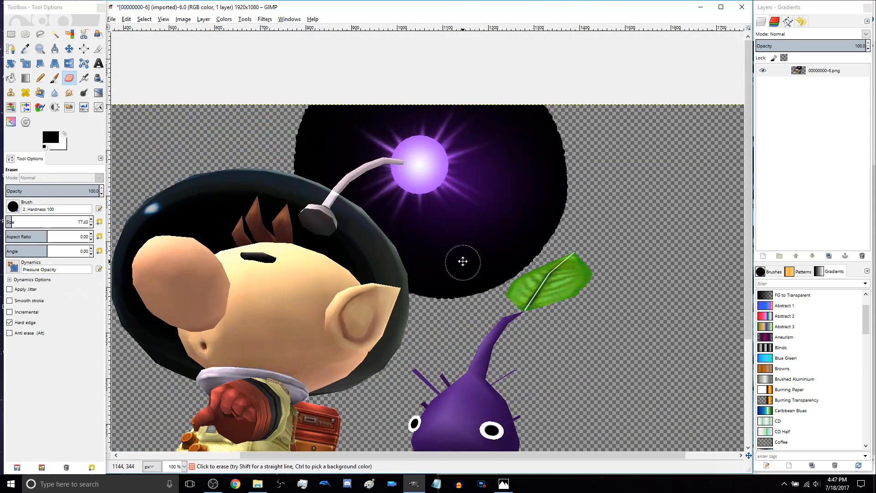
scroll(486, 290, "up", 2)
left_click_drag(486, 290, 503, 207)
left_click_drag(505, 252, 487, 302)
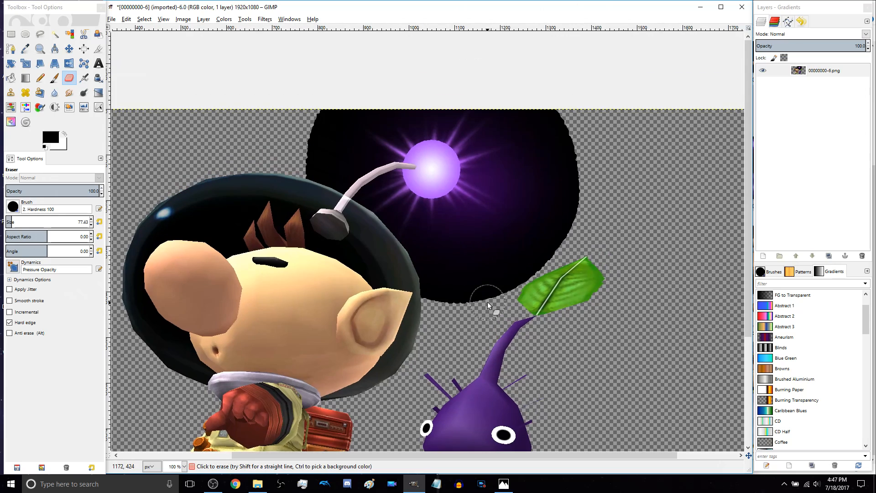
Select the black and dim purple glow around the antenna orb by color and erase it, keeping the orb's bright spikes
key("shift+o")
scroll(487, 302, "up", 1)
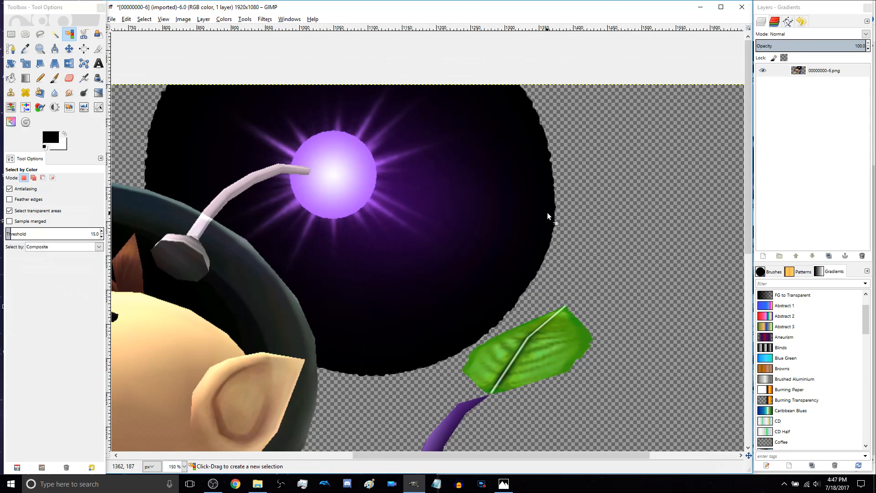
mouse_move(547, 163)
left_mouse_down()
mouse_move(661, 174)
mouse_move(645, 178)
left_mouse_up()
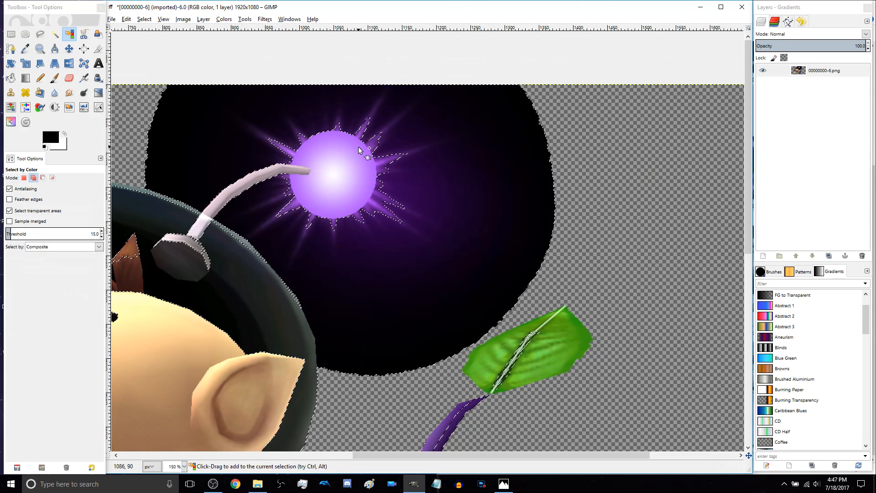
key("shift+e")
left_click(274, 163)
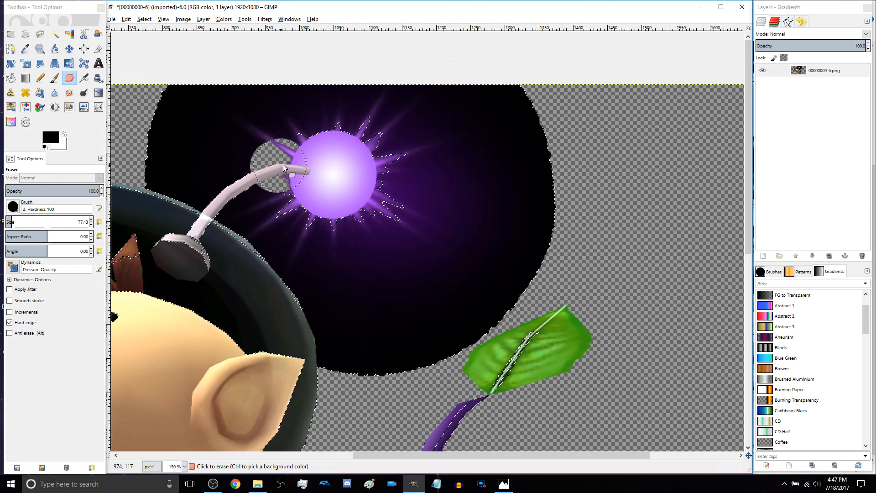
left_click(307, 219)
mouse_move(309, 220)
left_mouse_down()
mouse_move(398, 225)
mouse_move(359, 169)
mouse_move(288, 136)
mouse_move(258, 160)
mouse_move(286, 195)
mouse_move(243, 131)
mouse_move(382, 94)
mouse_move(521, 90)
mouse_move(450, 110)
mouse_move(417, 150)
mouse_move(595, 166)
mouse_move(543, 220)
mouse_move(536, 251)
mouse_move(556, 280)
mouse_move(420, 287)
mouse_move(456, 344)
left_mouse_up()
mouse_move(396, 265)
left_mouse_down()
mouse_move(399, 369)
mouse_move(360, 330)
left_mouse_up()
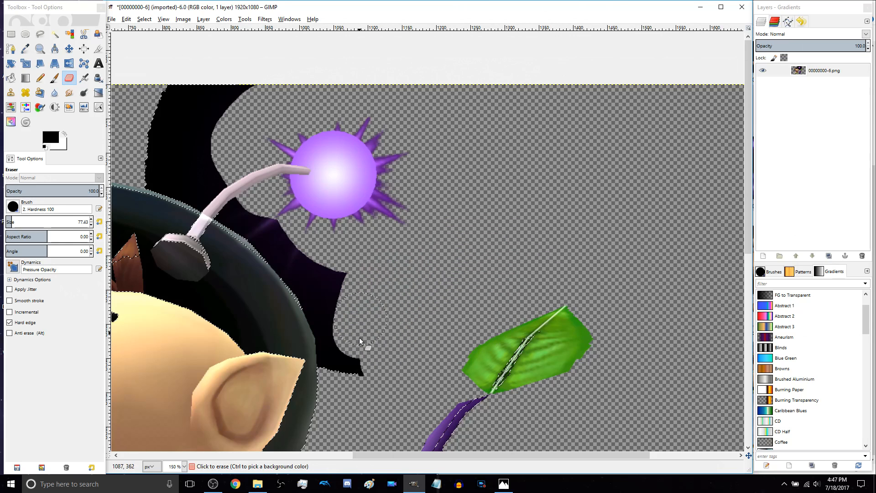
Erase the black area left beside the antenna stalk and above the top of the helmet
left_click_drag(352, 359, 349, 356)
scroll(336, 238, "up", 5)
scroll(321, 162, "left", 4)
mouse_move(321, 161)
left_mouse_down()
mouse_move(237, 198)
mouse_move(299, 193)
left_mouse_up()
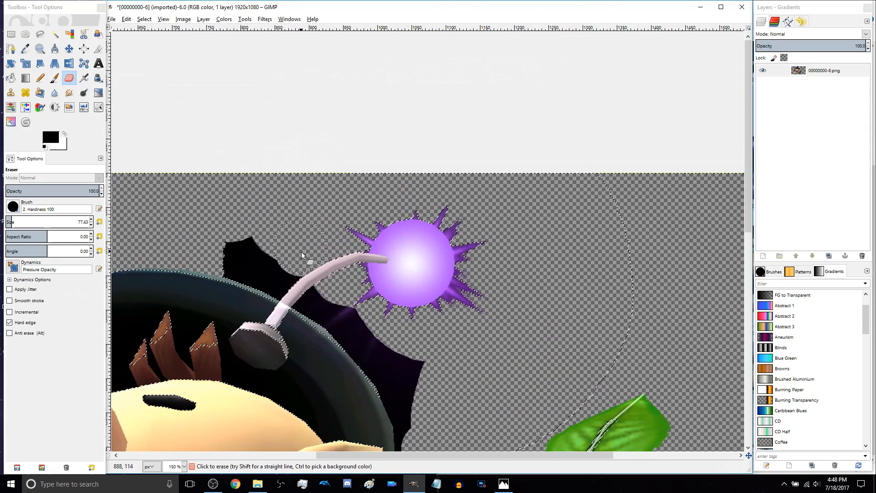
Erase the dark purple patches beneath the antenna stalk and along the helmet's outer edge
scroll(230, 237, "up", 5)
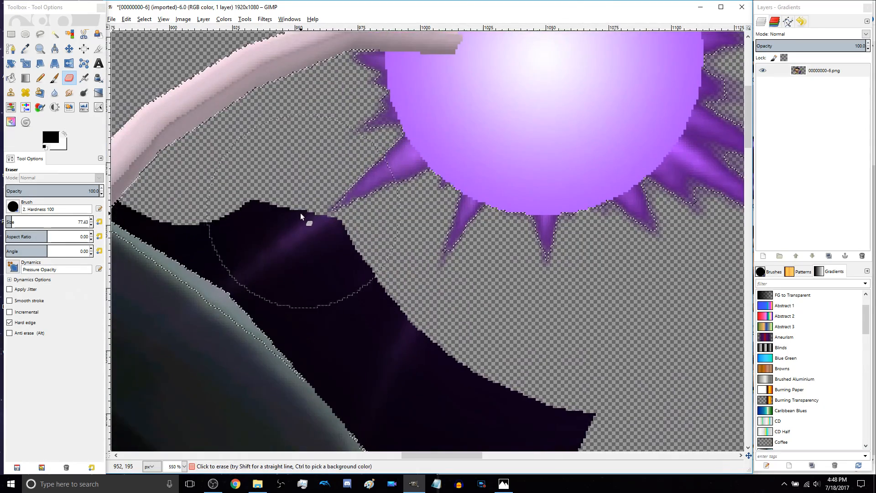
left_click(302, 212)
scroll(320, 196, "down", 4)
scroll(320, 196, "right", 1)
left_click(365, 182)
scroll(411, 237, "down", 3)
left_click(385, 182)
left_click(456, 229)
Undo the eraser stroke that cuts into the helmet, trim the black just outside its rim, and clear the selection
scroll(479, 206, "down", 4)
mouse_move(503, 182)
left_mouse_down()
mouse_move(529, 242)
mouse_move(349, 307)
mouse_move(330, 227)
mouse_move(293, 313)
left_mouse_up()
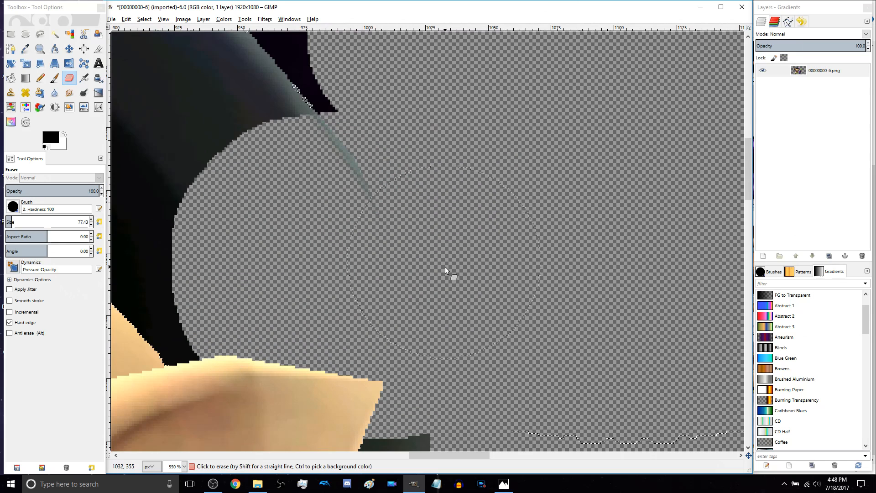
key("ctrl+z")
left_click_drag(505, 181, 524, 251)
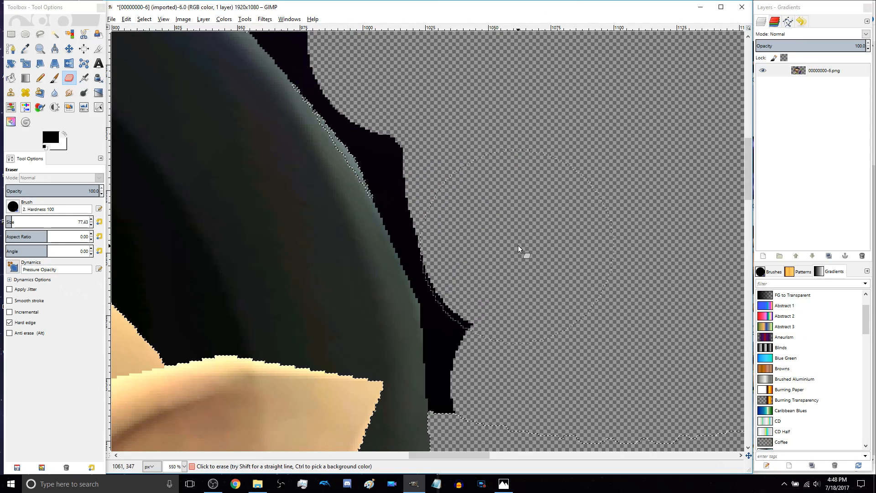
key("space")
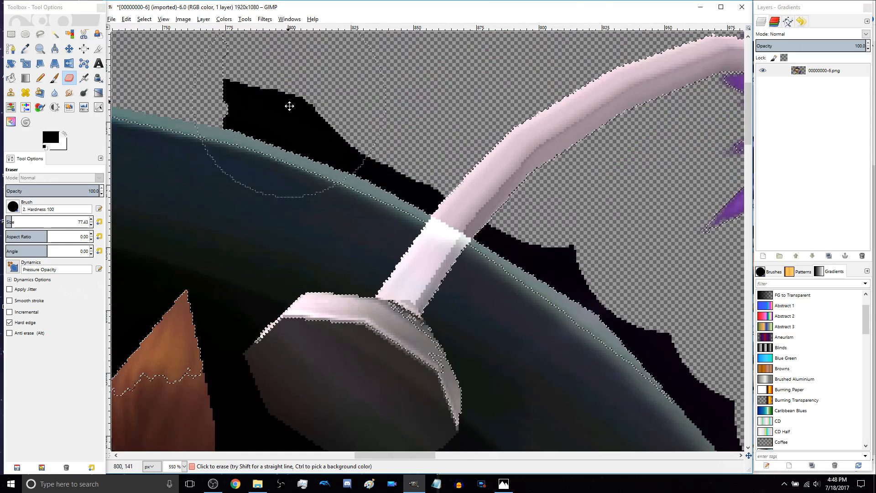
left_click_drag(306, 89, 319, 94)
key("ctrl+shift+a")
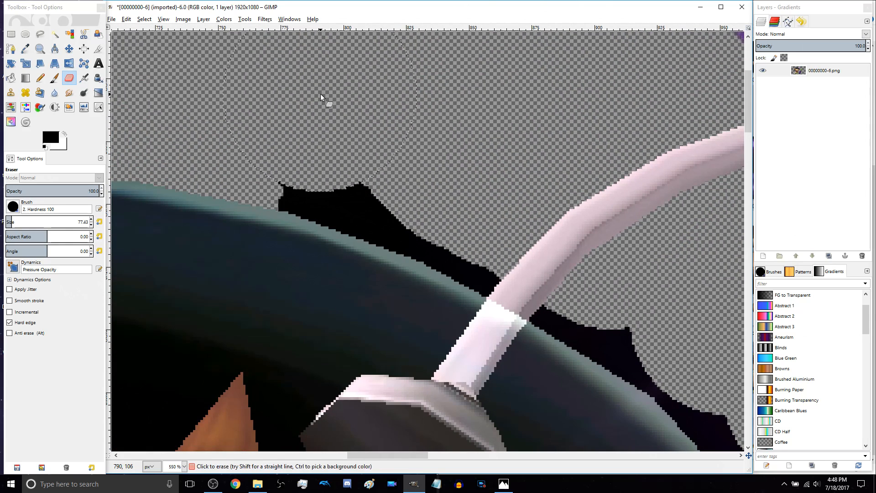
Select the remaining black fringe by color and erase it along the helmet rim on both sides of the antenna
key("shift+o")
left_click(349, 198)
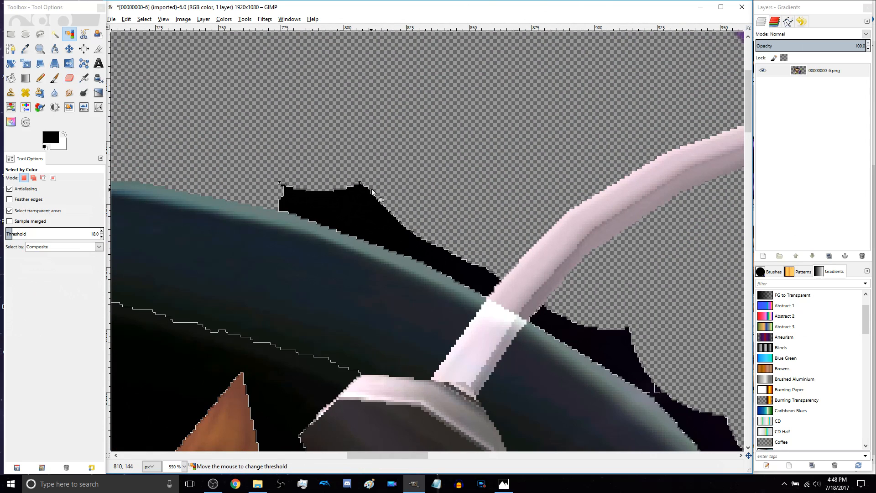
key("shift+e")
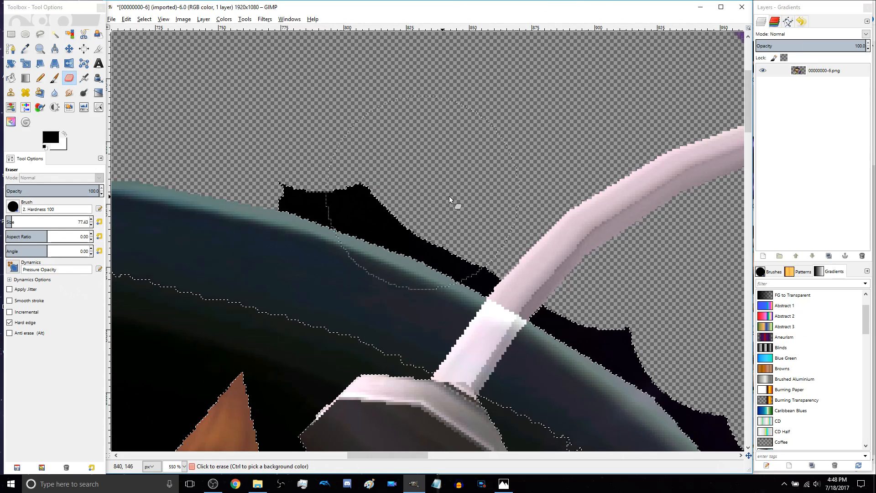
mouse_move(306, 168)
left_mouse_down()
mouse_move(466, 212)
mouse_move(337, 178)
mouse_move(282, 147)
left_mouse_up()
mouse_move(340, 175)
left_mouse_down()
mouse_move(429, 230)
mouse_move(294, 128)
mouse_move(457, 280)
left_mouse_up()
mouse_move(457, 280)
left_mouse_down()
mouse_move(329, 105)
mouse_move(444, 248)
left_mouse_up()
left_click_drag(444, 248, 363, 106)
mouse_move(363, 106)
left_mouse_down()
mouse_move(402, 172)
mouse_move(422, 236)
left_mouse_up()
left_click_drag(422, 236, 397, 133)
left_click_drag(398, 133, 412, 262)
scroll(412, 262, "down", 9)
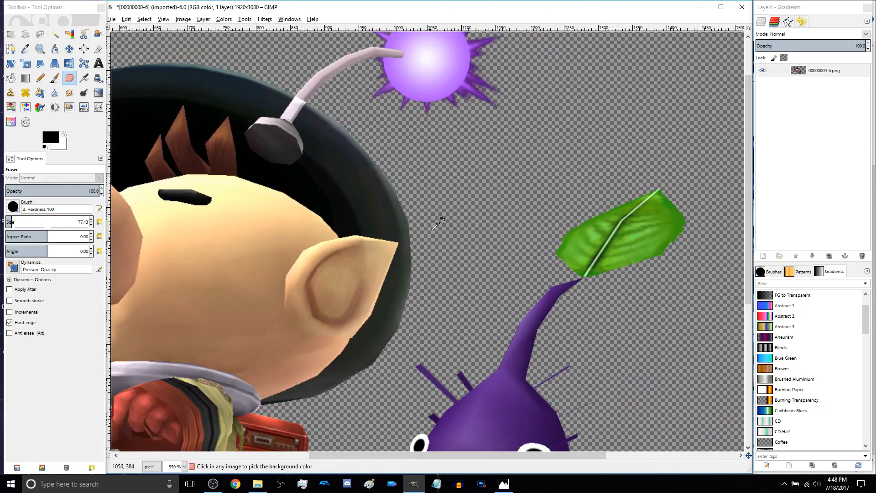
Duplicate the 00000000-6.png layer, hide the copy, and make the original layer active
scroll(452, 158, "up", 3)
scroll(452, 159, "up", 4)
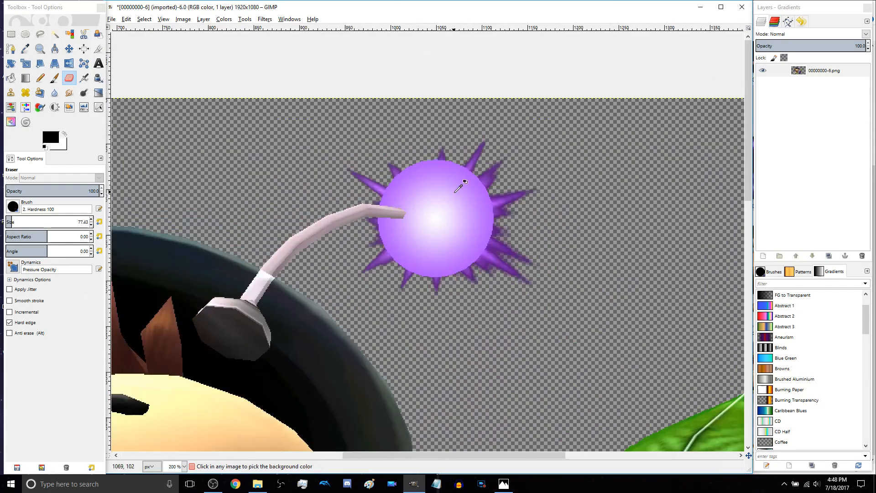
scroll(437, 233, "down", 5)
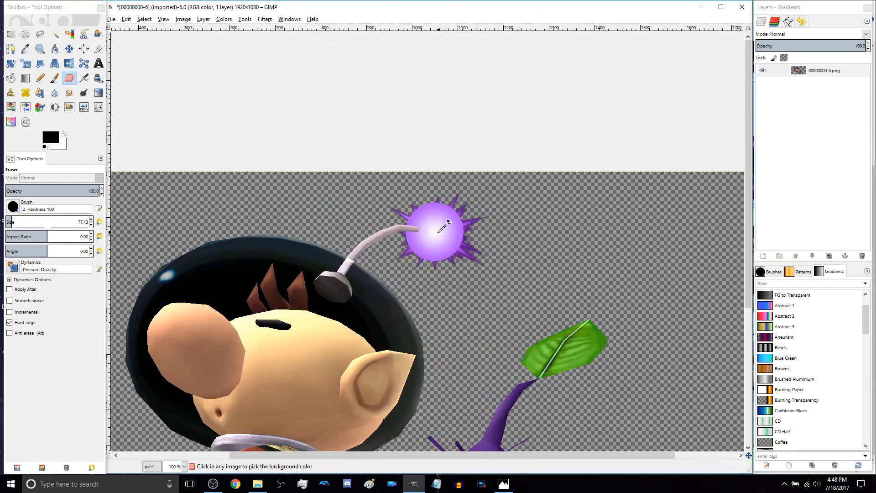
scroll(379, 208, "up", 3)
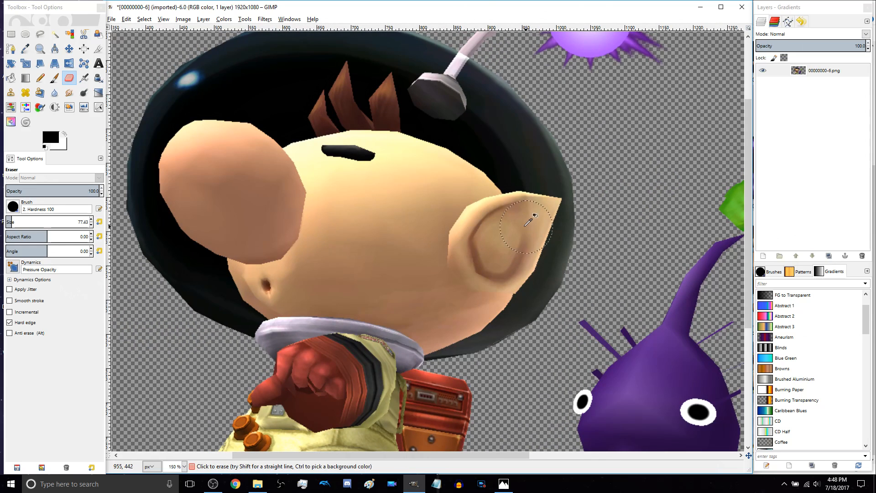
scroll(525, 225, "down", 2)
right_click(819, 72)
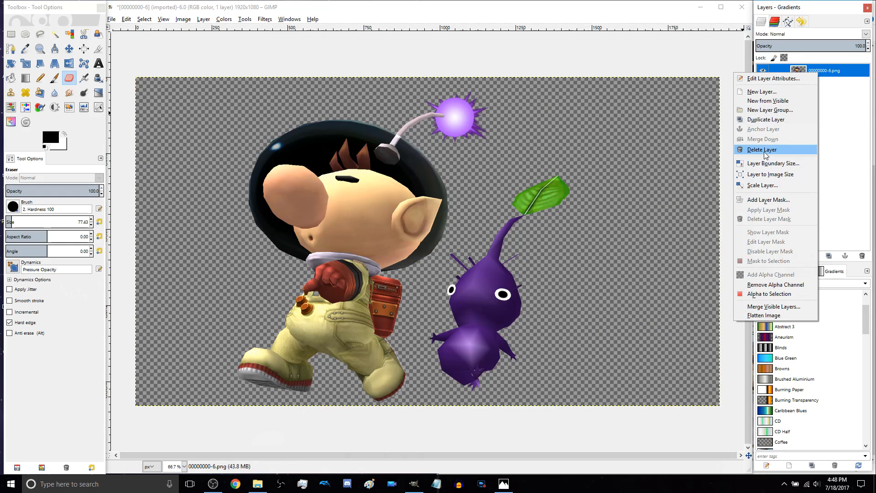
left_click(762, 120)
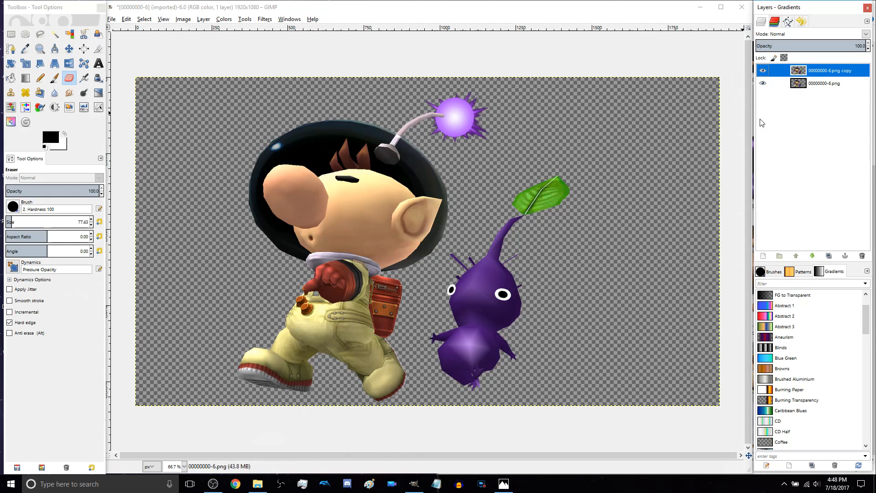
left_click(762, 72)
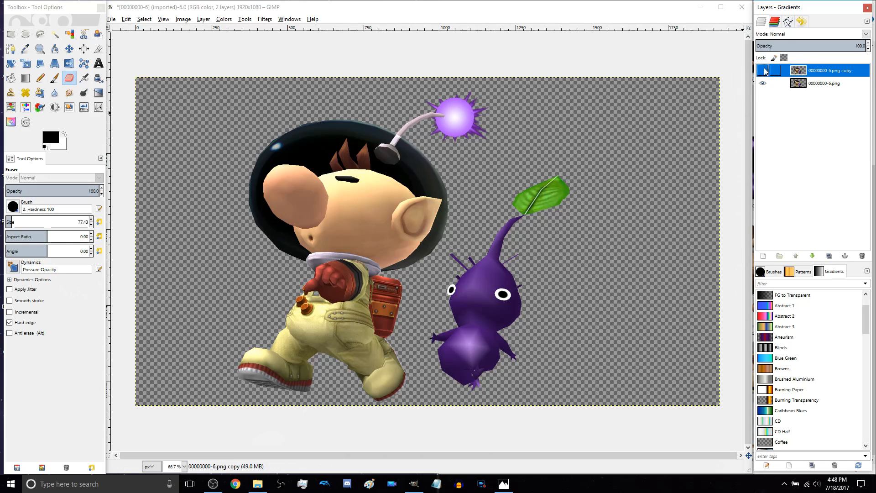
left_click(821, 84)
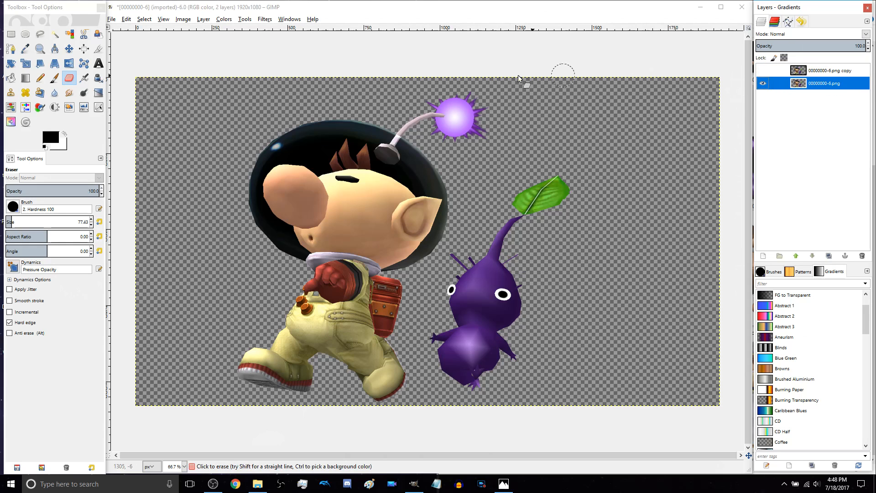
Select the black inside the helmet by color and erase it around Olimar's nose, hair and forehead
scroll(451, 172, "up", 1)
scroll(452, 172, "up", 3)
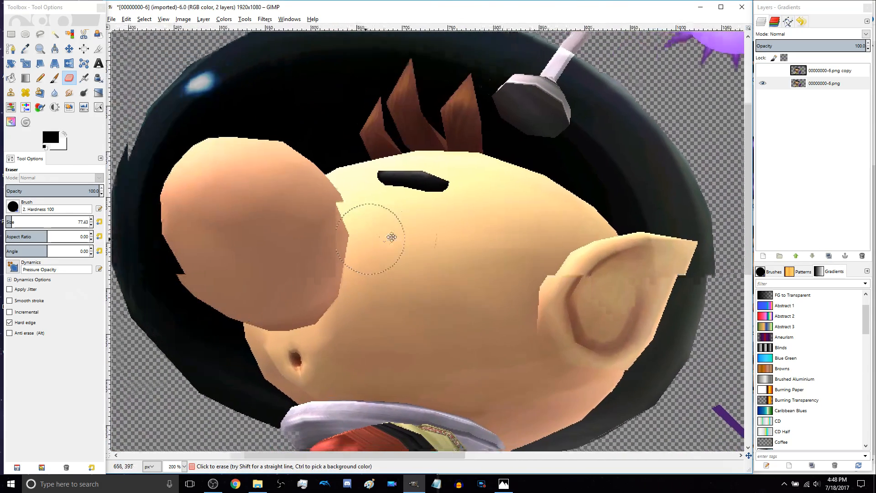
left_click_drag(392, 238, 404, 237)
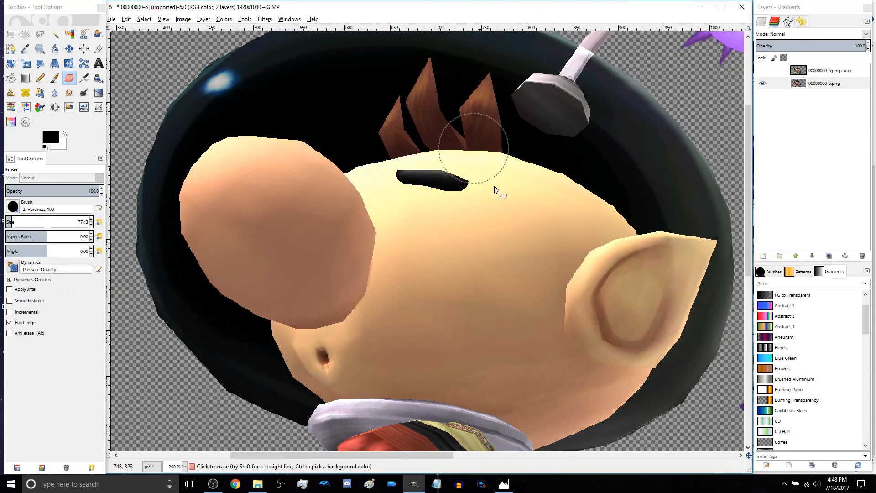
left_click_drag(577, 320, 565, 259)
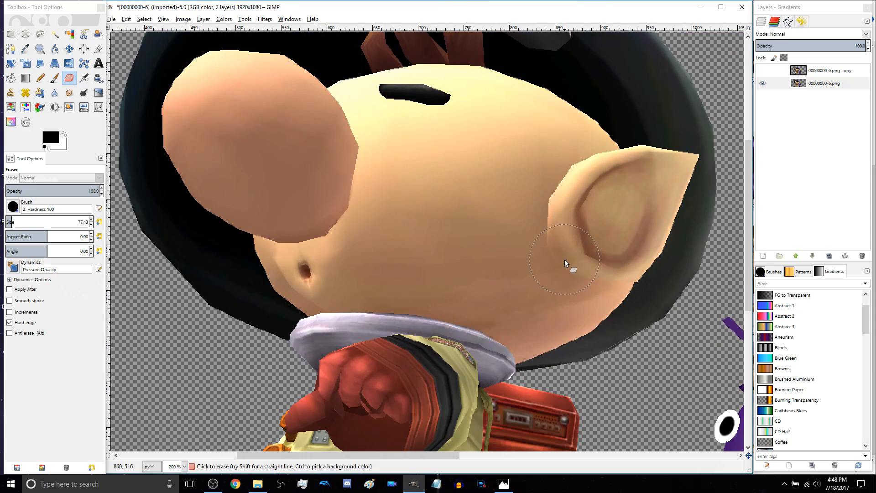
key("shift+o")
mouse_move(499, 268)
left_mouse_down()
mouse_move(493, 274)
mouse_move(516, 331)
left_mouse_up()
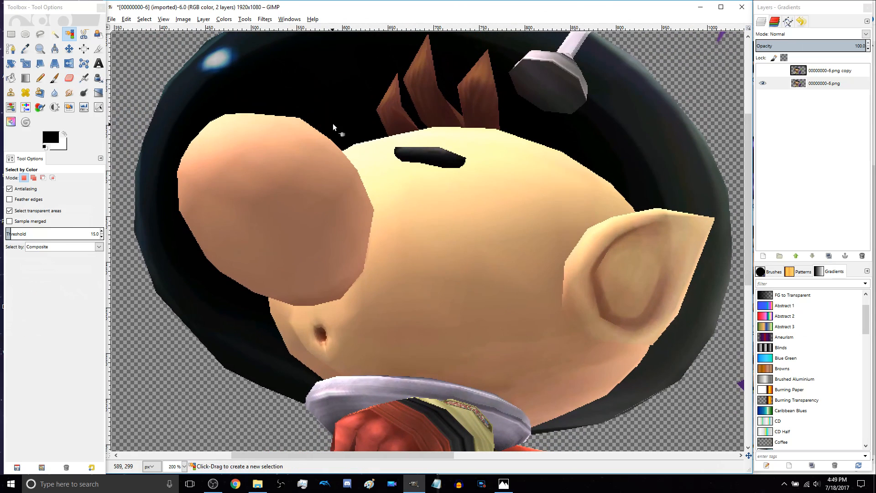
left_click_drag(348, 138, 285, 160)
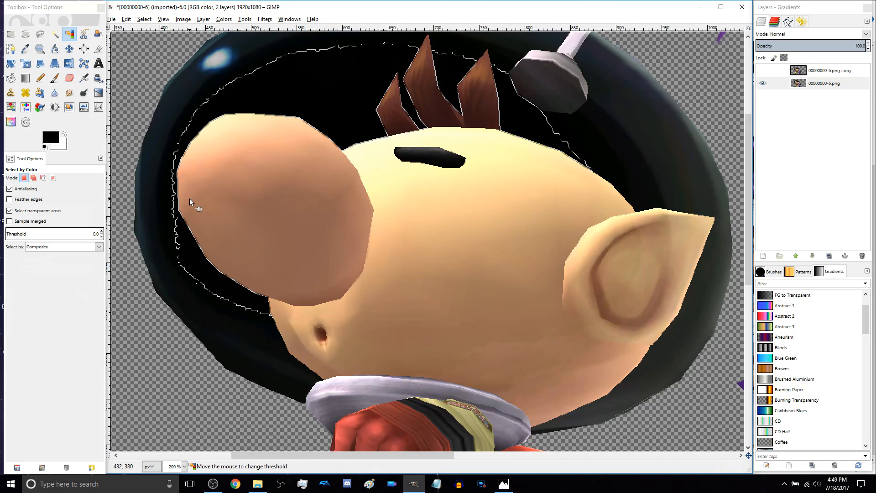
left_click_drag(185, 199, 226, 189)
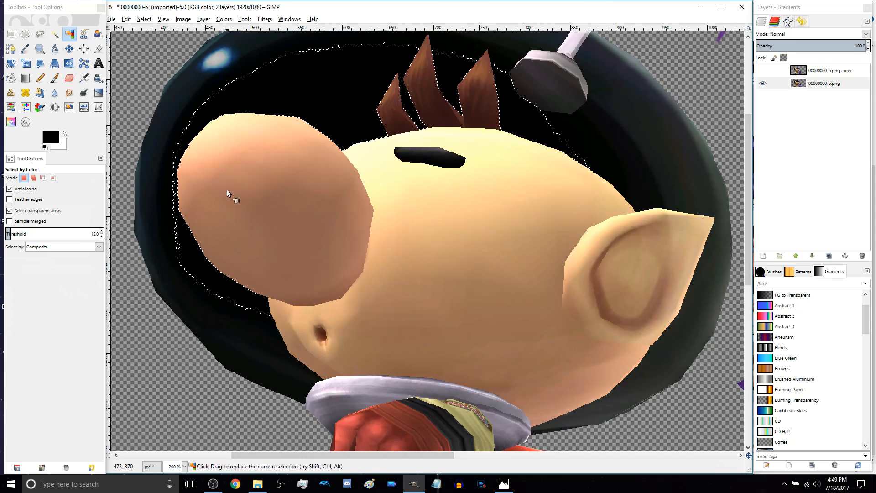
left_click_drag(361, 125, 254, 168)
left_click_drag(209, 184, 364, 124)
key("shift+e")
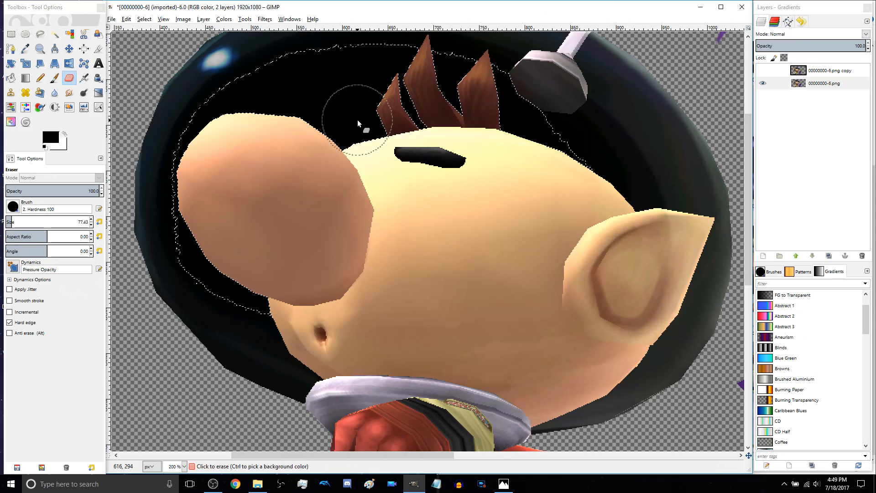
mouse_move(223, 148)
left_mouse_down()
mouse_move(198, 232)
mouse_move(187, 195)
mouse_move(355, 82)
mouse_move(428, 107)
mouse_move(326, 166)
left_mouse_up()
left_click_drag(326, 166, 355, 176)
Select the helmet's dark inner band by color and erase it around the face, hair and antenna base
scroll(450, 219, "down", 5)
scroll(464, 245, "left", 5)
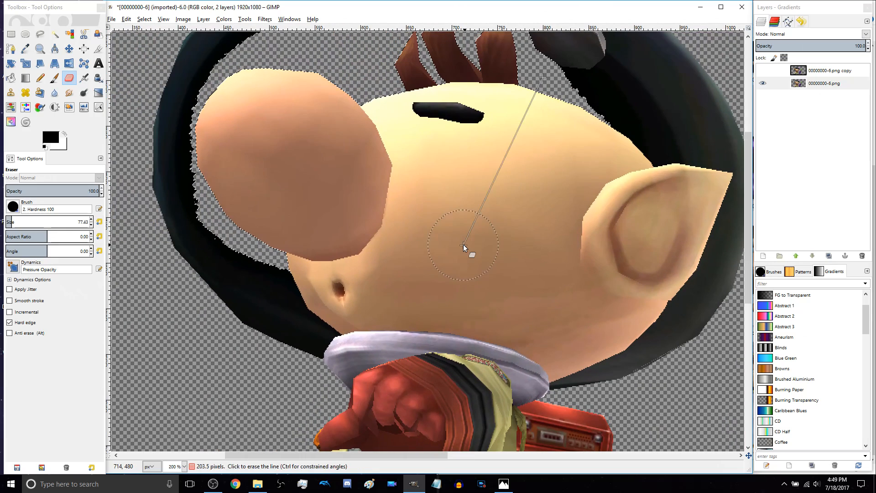
key("shift+o")
left_click_drag(281, 278, 288, 277)
key("shift+e")
mouse_move(325, 343)
left_mouse_down()
mouse_move(295, 327)
mouse_move(276, 282)
mouse_move(264, 314)
mouse_move(221, 219)
mouse_move(222, 258)
mouse_move(190, 154)
mouse_move(230, 78)
left_mouse_up()
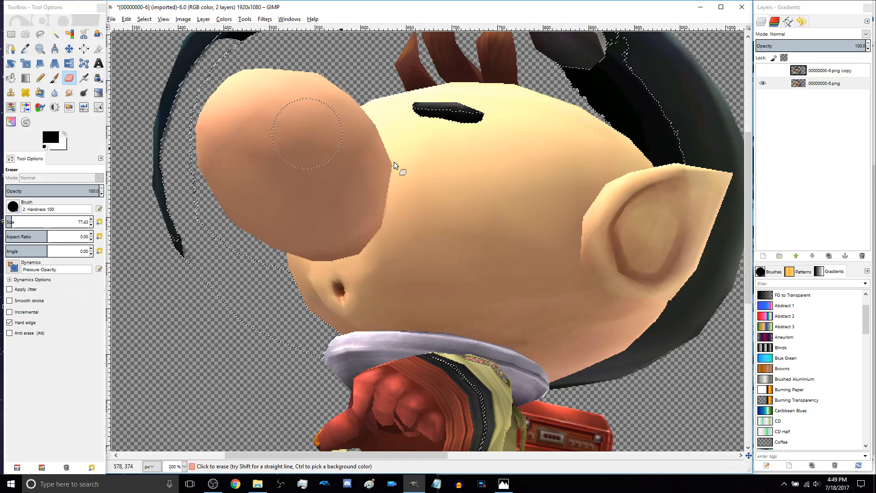
left_click_drag(477, 156, 254, 230)
mouse_move(356, 170)
left_mouse_down()
mouse_move(357, 163)
mouse_move(391, 219)
mouse_move(413, 197)
mouse_move(372, 147)
mouse_move(435, 220)
left_mouse_up()
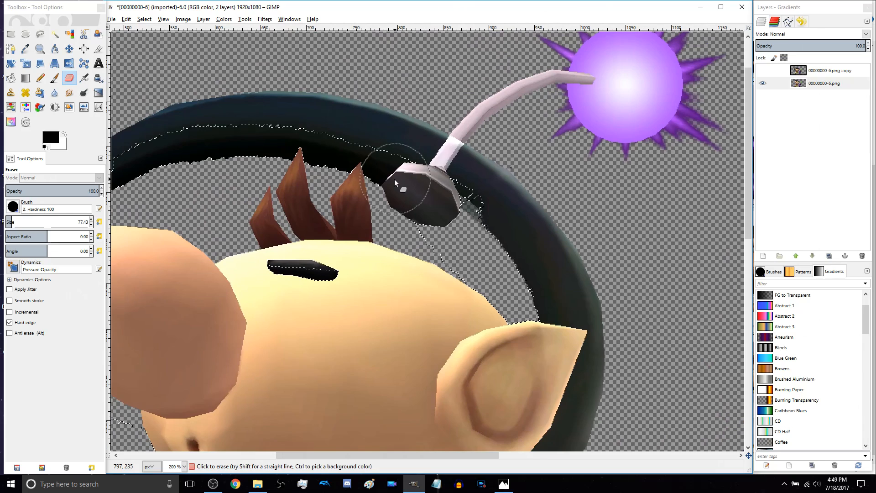
mouse_move(324, 160)
left_mouse_down()
mouse_move(271, 149)
mouse_move(222, 146)
left_mouse_up()
left_click_drag(486, 196, 353, 184)
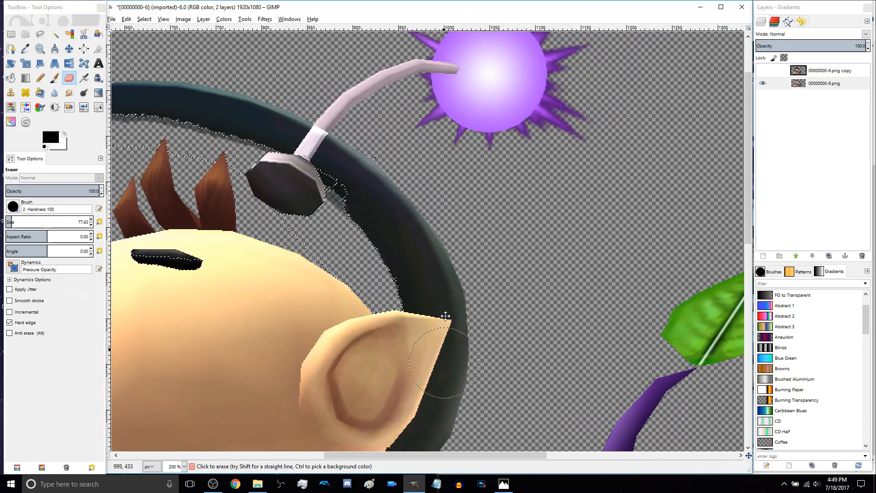
Select the dark helmet area below Olimar's ear by color, erase it down to the collar, and clear the selection
left_click_drag(444, 359, 458, 197)
scroll(491, 273, "down", 3)
key("shift+o")
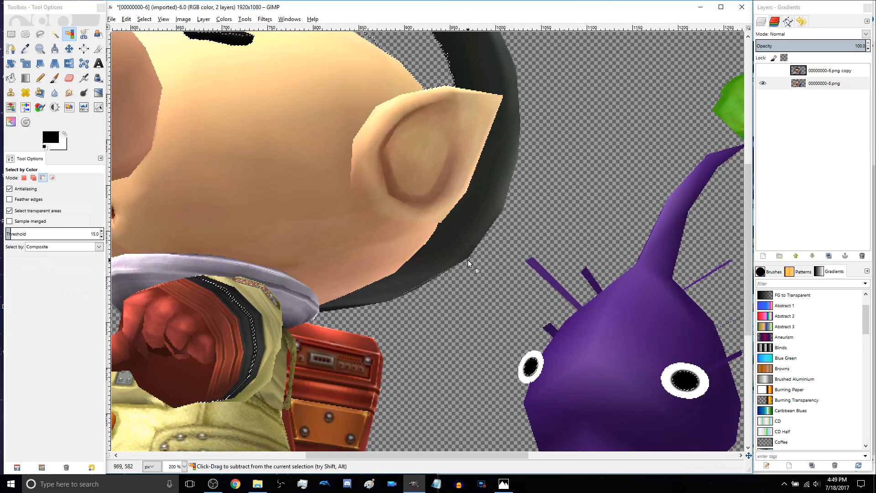
scroll(468, 260, "up", 3)
scroll(418, 246, "left", 3)
left_click_drag(428, 223, 473, 224)
key("shift+e")
left_click_drag(302, 330, 424, 282)
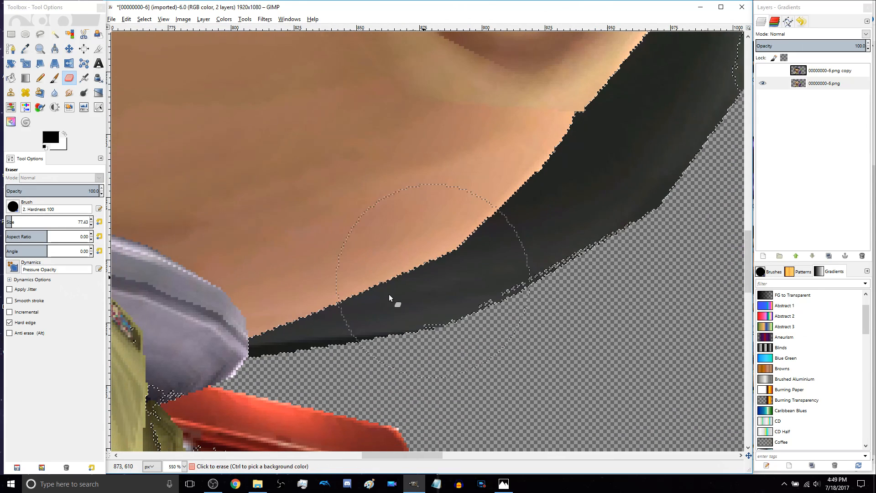
mouse_move(327, 318)
left_mouse_down()
mouse_move(469, 283)
mouse_move(528, 238)
mouse_move(465, 289)
mouse_move(554, 199)
mouse_move(463, 356)
mouse_move(543, 193)
mouse_move(478, 344)
mouse_move(388, 182)
left_mouse_up()
scroll(389, 182, "down", 10)
scroll(389, 182, "left", 5)
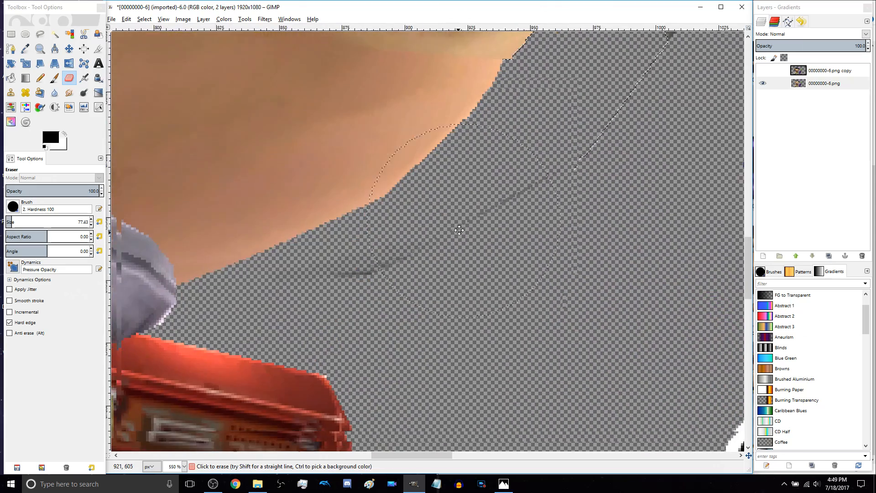
left_click_drag(459, 230, 449, 309)
key("ctrl+shift+a")
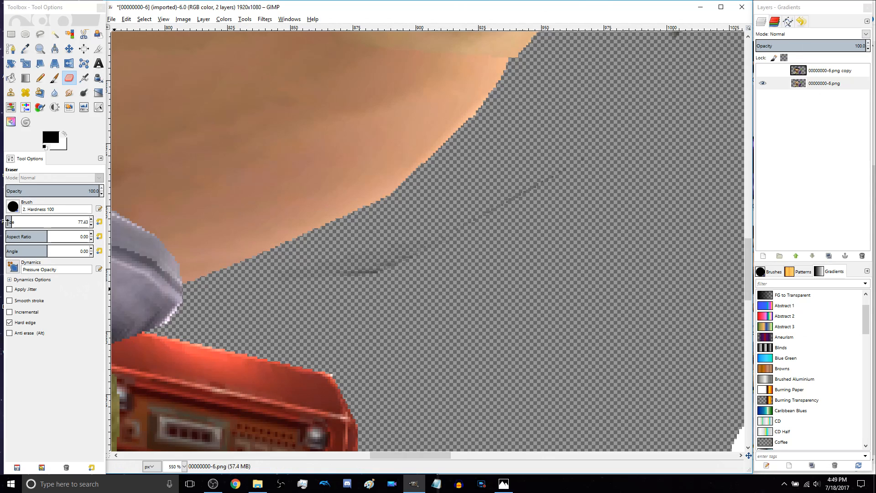
Resize the eraser and erase the leftover strip of dark helmet behind Olimar's ear
left_click_drag(11, 222, 7, 221)
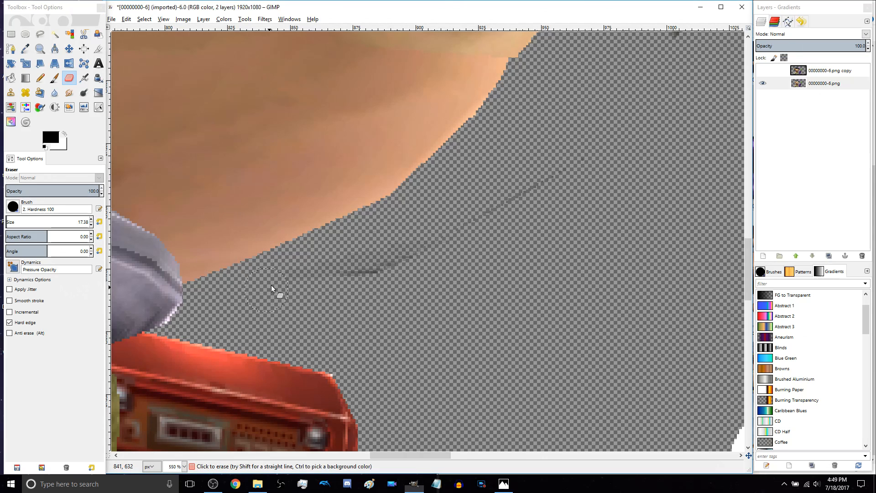
scroll(494, 215, "right", 10)
scroll(494, 216, "up", 5)
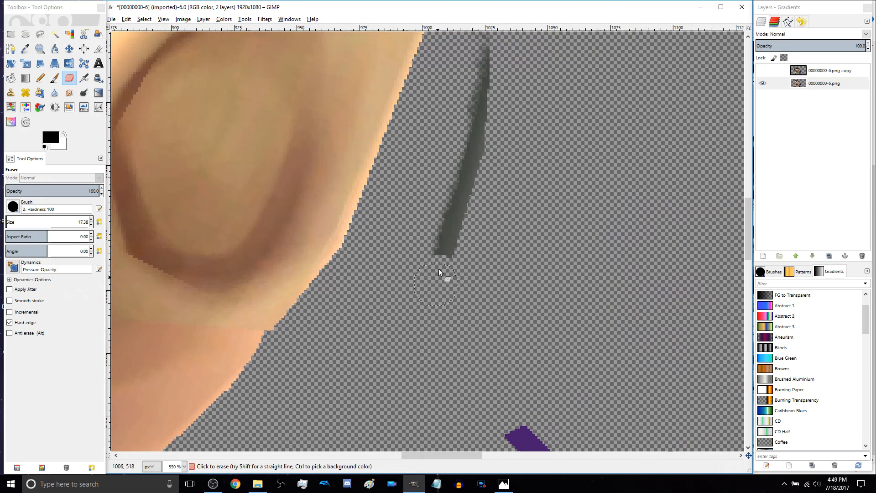
left_click_drag(439, 271, 452, 193)
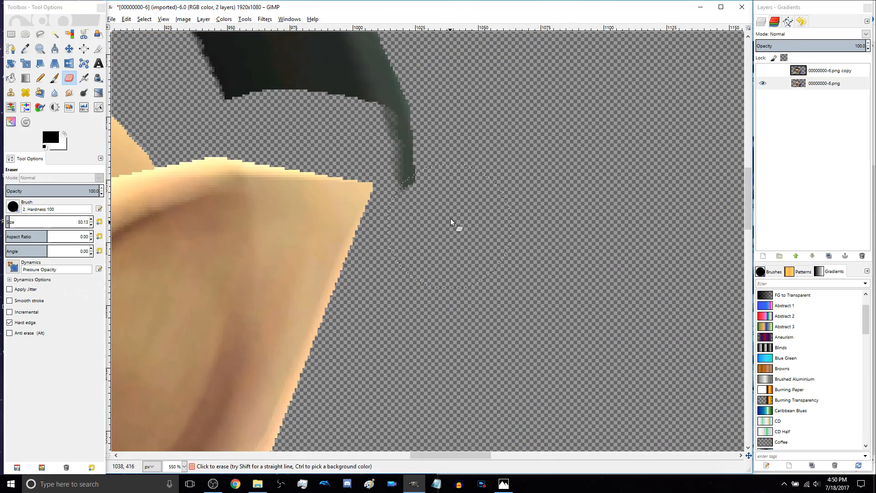
scroll(450, 222, "up", 3)
mouse_move(461, 256)
left_mouse_down()
mouse_move(283, 194)
mouse_move(395, 129)
left_mouse_up()
Erase the remaining dark helmet band around Olimar's head, working around the ear, nose and hair toward the antenna base
scroll(442, 296, "up", 5)
mouse_move(442, 295)
left_mouse_down()
mouse_move(369, 206)
mouse_move(342, 123)
mouse_move(293, 216)
left_mouse_up()
scroll(413, 255, "left", 6)
scroll(413, 255, "down", 2)
scroll(413, 254, "left", 8)
scroll(329, 177, "down", 3)
scroll(329, 177, "down", 2)
mouse_move(325, 351)
left_mouse_down()
mouse_move(259, 215)
mouse_move(274, 127)
left_mouse_up()
scroll(264, 390, "up", 6)
left_click_drag(289, 319, 437, 170)
scroll(437, 170, "right", 5)
mouse_move(315, 196)
left_mouse_down()
mouse_move(414, 205)
mouse_move(521, 245)
left_mouse_up()
scroll(521, 245, "right", 4)
scroll(498, 243, "right", 2)
scroll(498, 243, "down", 1)
left_click_drag(285, 158, 350, 172)
scroll(365, 219, "up", 1)
scroll(397, 273, "up", 2)
Select the darkest helmet remnants beside the antenna base by color and erase them on both sides of the stem
key("shift+o")
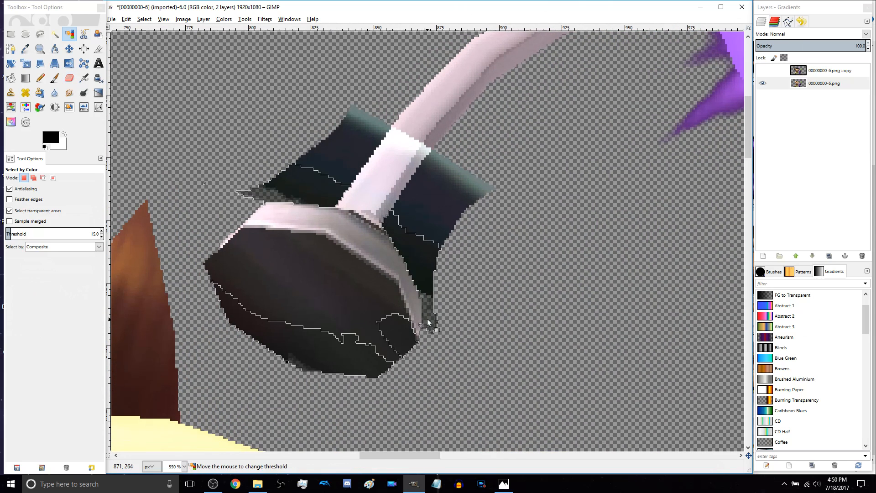
key("shift+e")
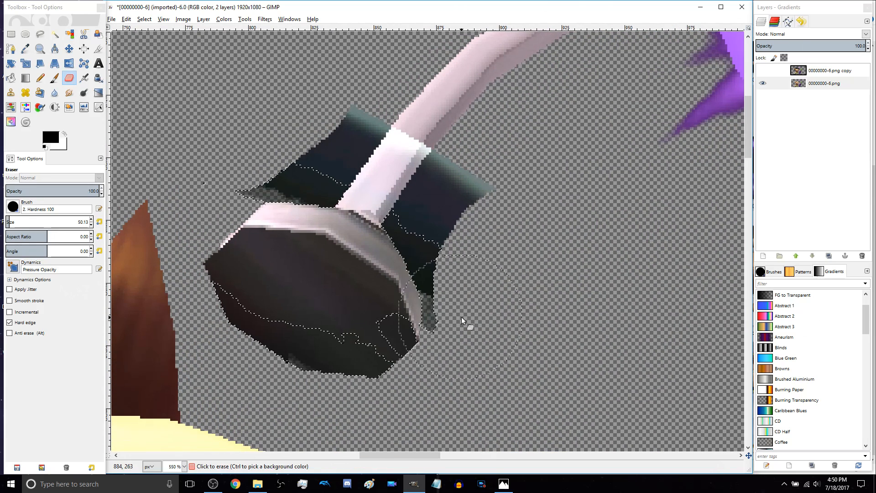
mouse_move(473, 292)
left_mouse_down()
mouse_move(464, 259)
mouse_move(434, 224)
mouse_move(415, 220)
left_mouse_up()
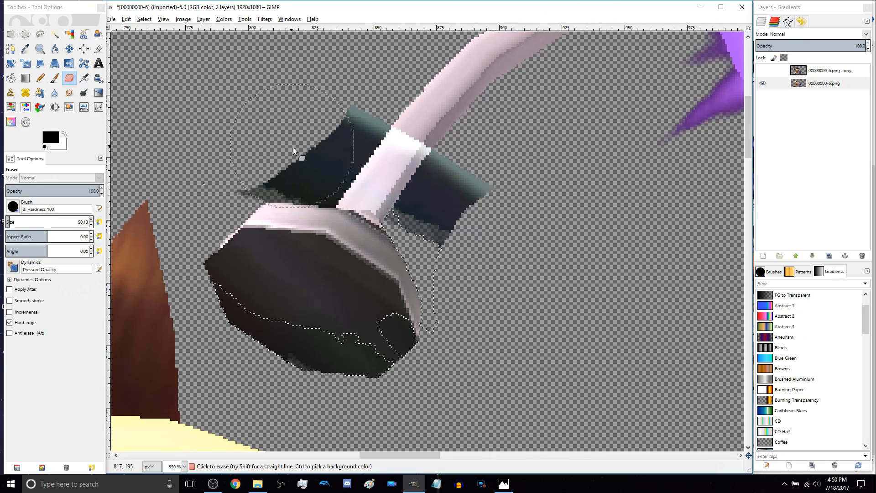
left_click_drag(309, 155, 250, 149)
Select the remaining dark blue helmet patches by color and erase them on both sides of the antenna stem
key("shift+o")
left_click(301, 156)
left_click_drag(425, 189, 454, 192)
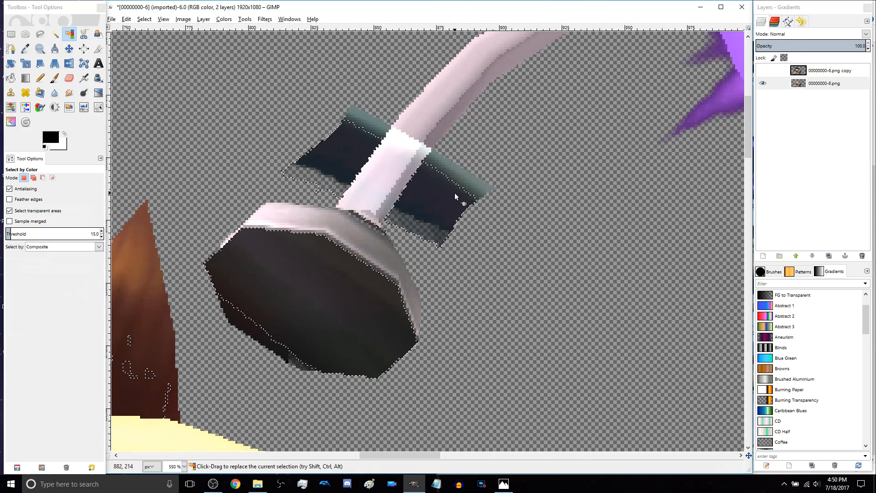
key("shift+e")
left_click(438, 190)
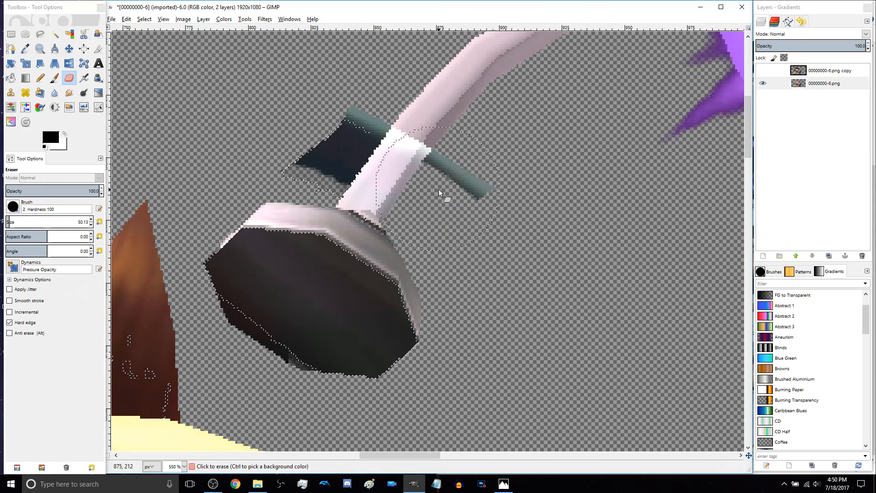
mouse_move(328, 123)
left_mouse_down()
mouse_move(302, 146)
mouse_move(330, 127)
mouse_move(314, 125)
mouse_move(276, 180)
left_mouse_up()
key("shift+p")
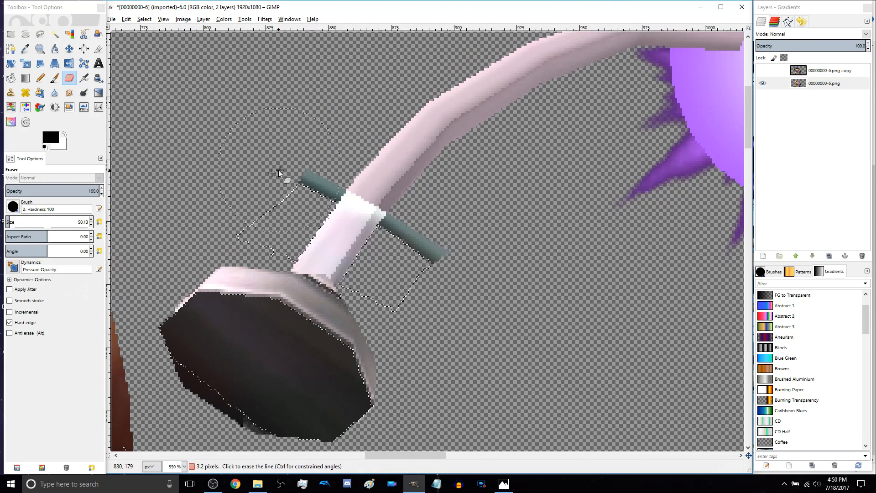
left_click(278, 170)
left_click(538, 269)
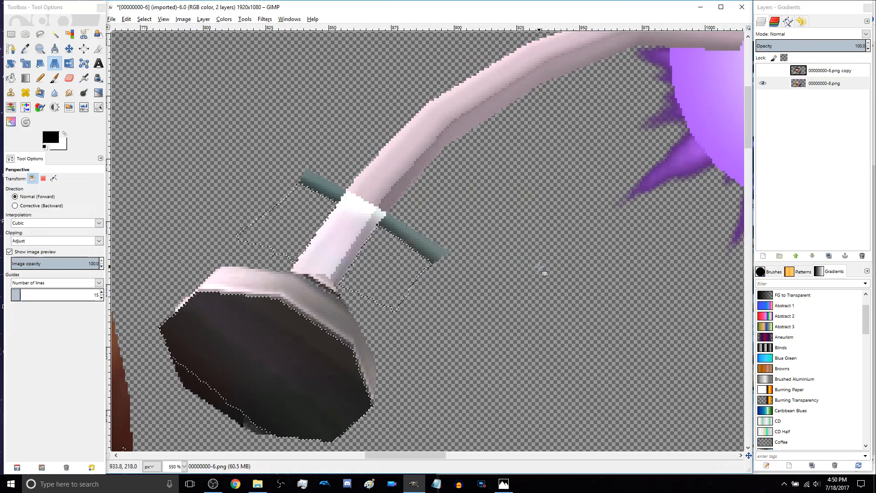
Select the grey-green helmet rim crossing the antenna stem by color, erase it, and clear the selection
key("shift+o")
left_click(418, 234)
key("5")
key("Delete")
scroll(480, 292, "up", 2)
scroll(480, 292, "left", 3)
key("ctrl+shift+a")
Select the last helmet remnants around the antenna base by color, erase them, and clear the selection
key("shift+e")
key("shift+o")
left_click(534, 320)
key("shift+e")
left_click_drag(513, 373, 536, 391)
left_click(217, 164)
key("shift+o")
key("ctrl+shift+a")
key("shift+e")
scroll(602, 353, "down", 2)
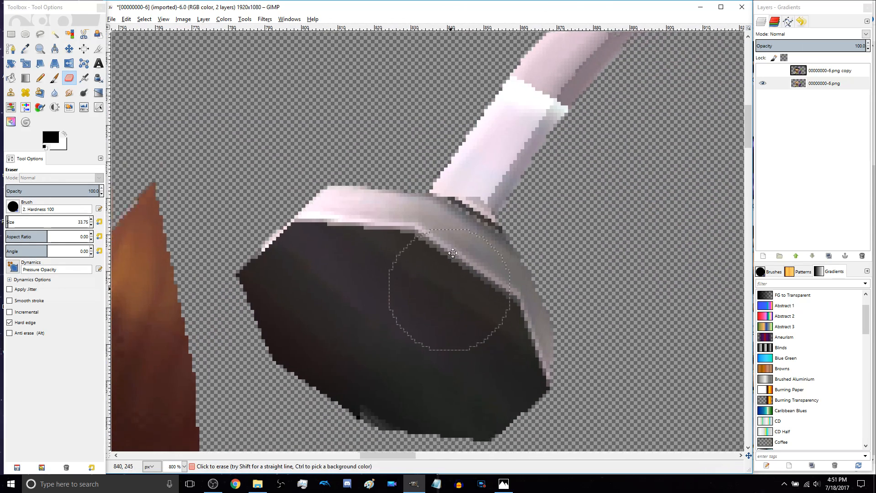
Examine the whole cutout and Olimar's head for leftover helmet pixels
scroll(470, 236, "down", 6)
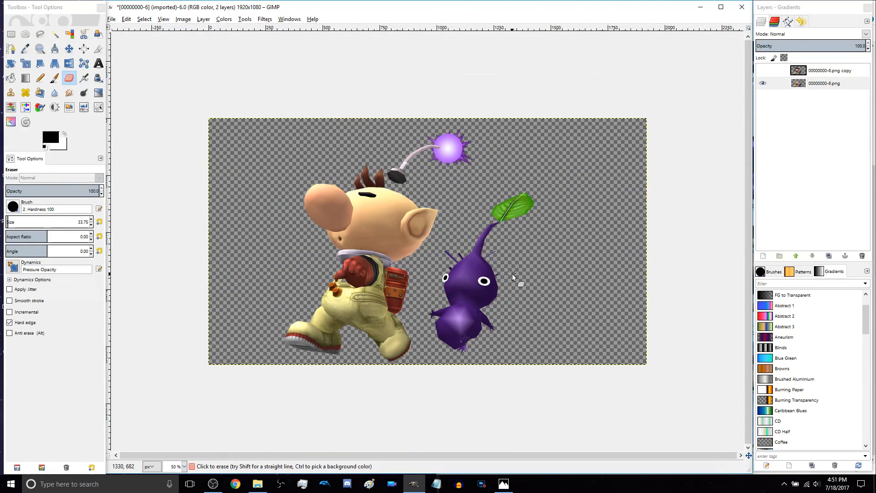
scroll(431, 219, "up", 2)
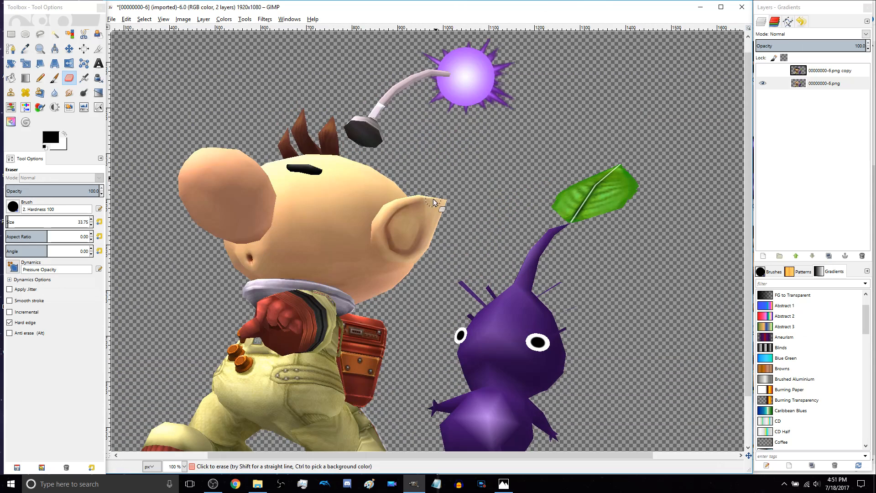
scroll(431, 254, "down", 2)
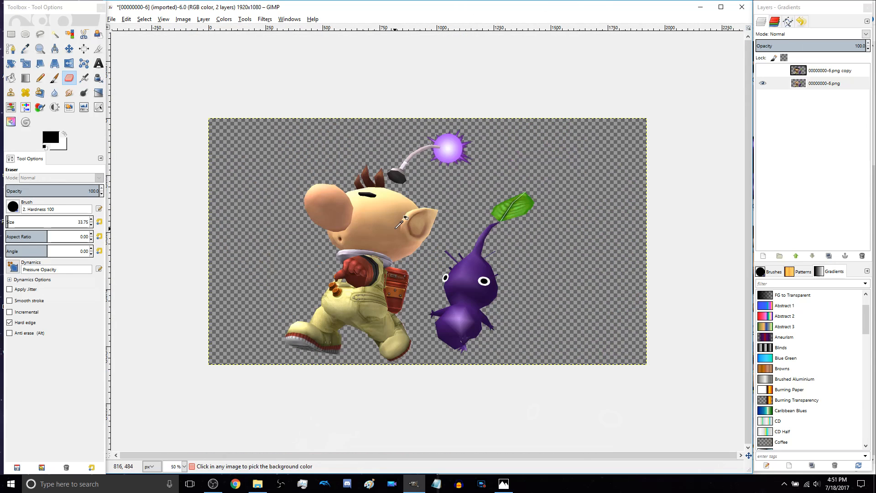
left_click_drag(453, 230, 474, 205)
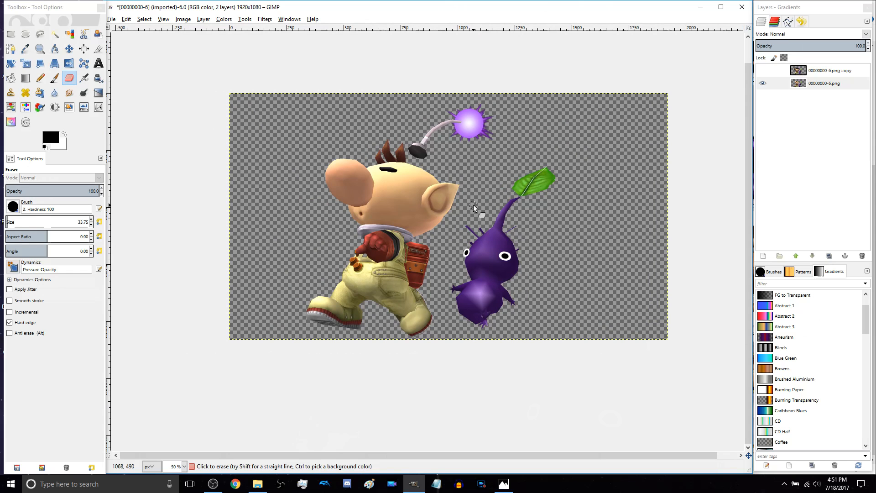
scroll(413, 224, "up", 1)
scroll(405, 223, "up", 1, "ctrl")
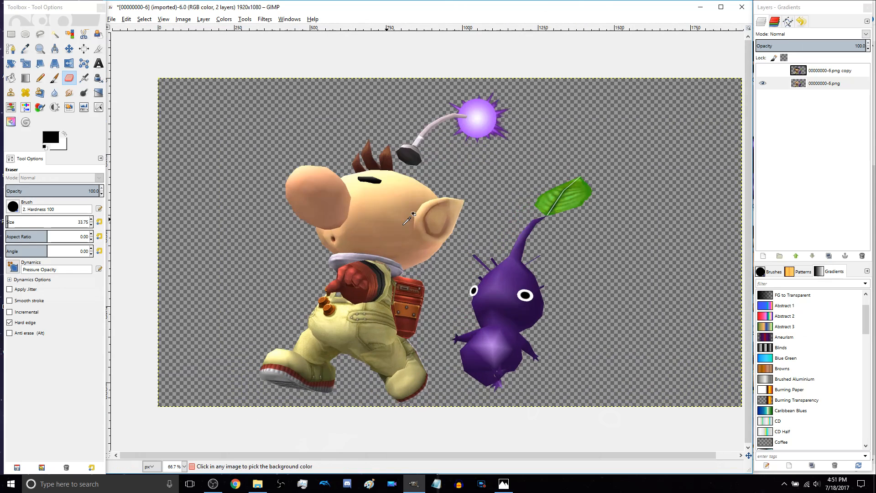
scroll(375, 222, "up", 2, "ctrl")
left_click_drag(355, 236, 362, 273)
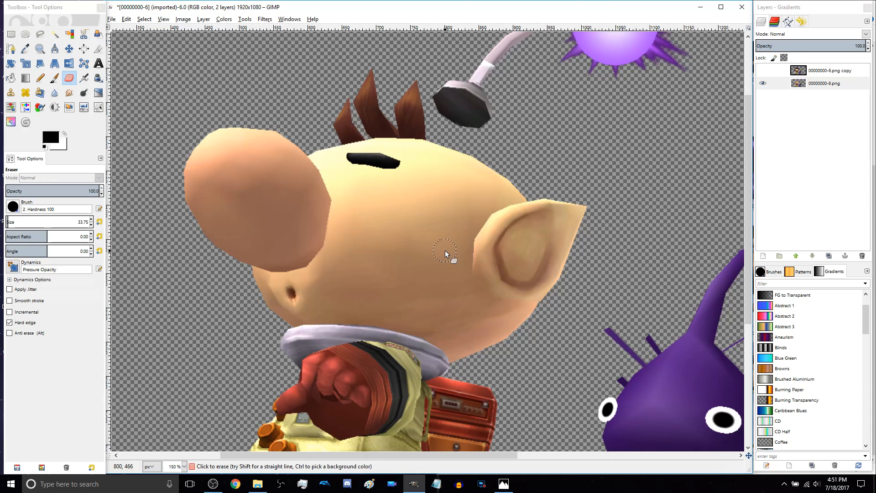
Show the 00000000-6.png copy layer together with the original and make the copy active
left_click(763, 70)
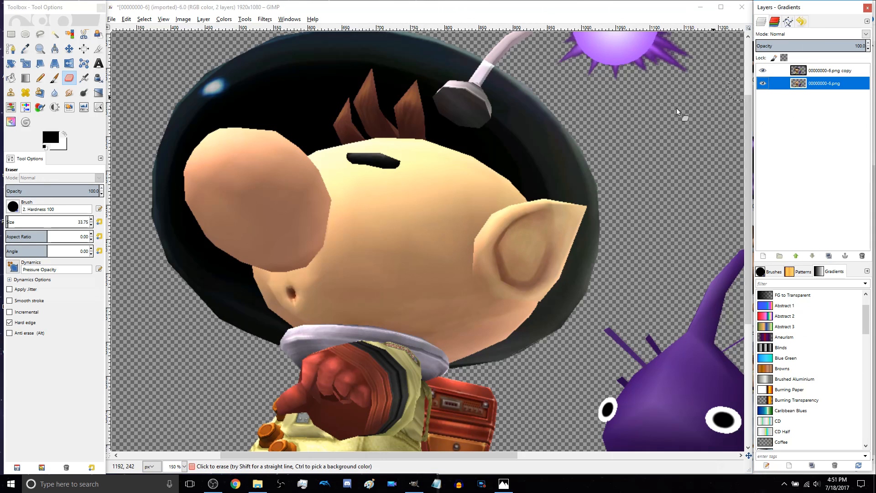
left_click(763, 84)
left_click(817, 72)
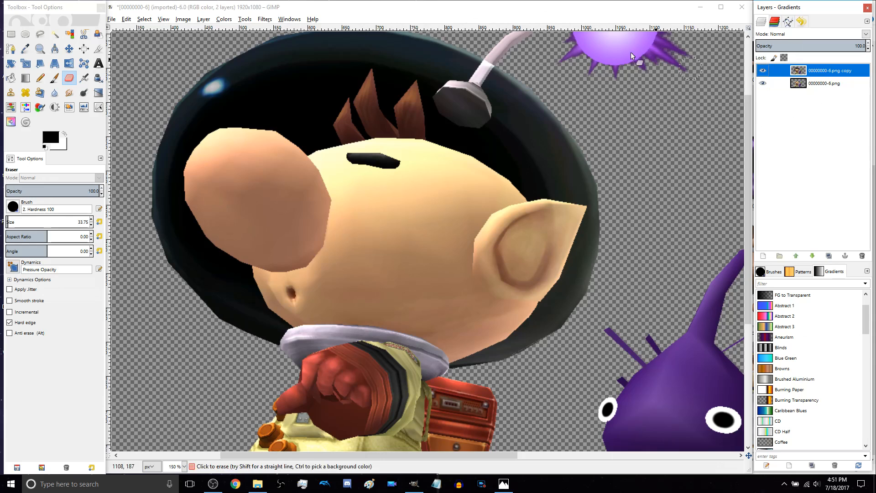
left_click(501, 19)
Enable feathered edges with radius 73.7, select the helmet's black area by color on the copy layer, and erase the selection
key("shift+o")
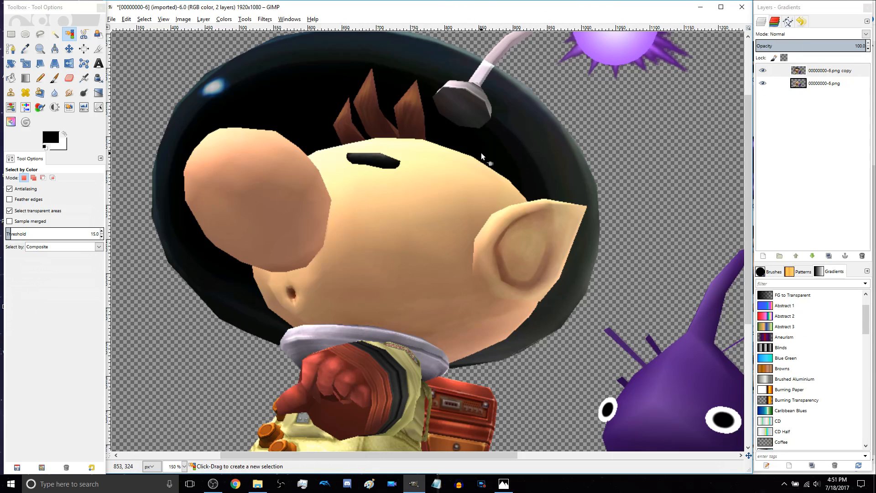
left_click(10, 199)
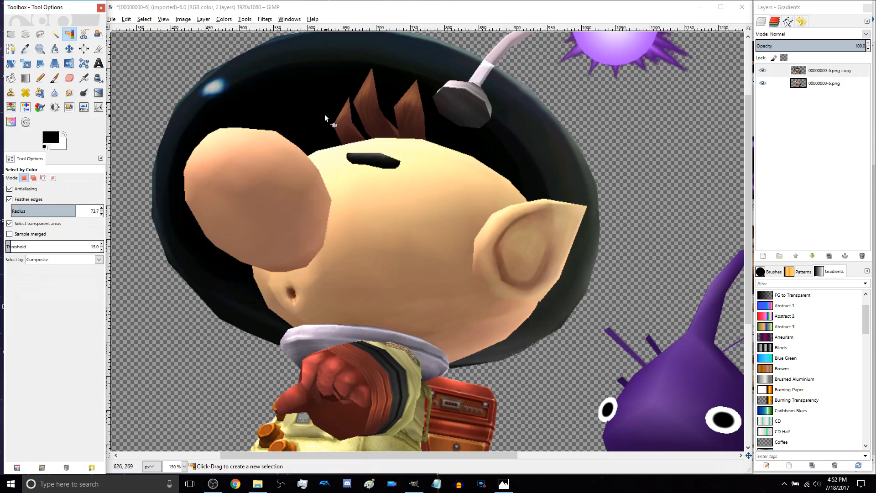
scroll(352, 147, "up", 3)
scroll(363, 186, "left", 3)
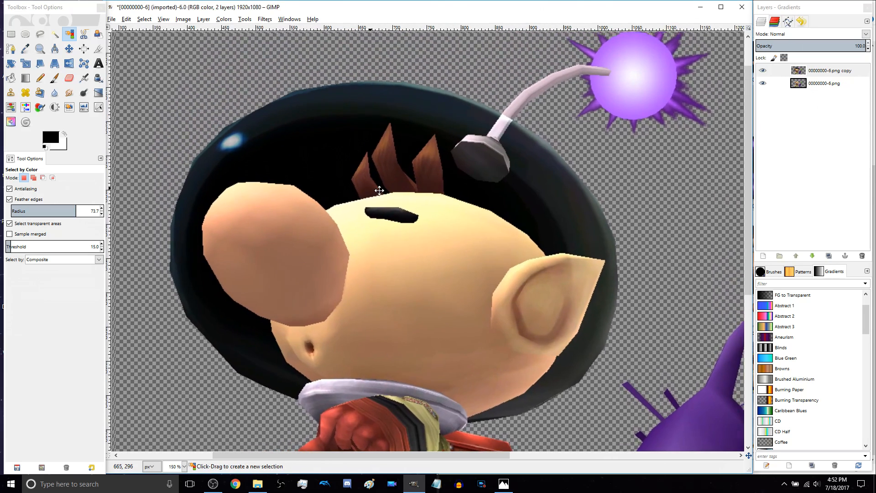
scroll(416, 214, "up", 1)
scroll(416, 214, "down", 1)
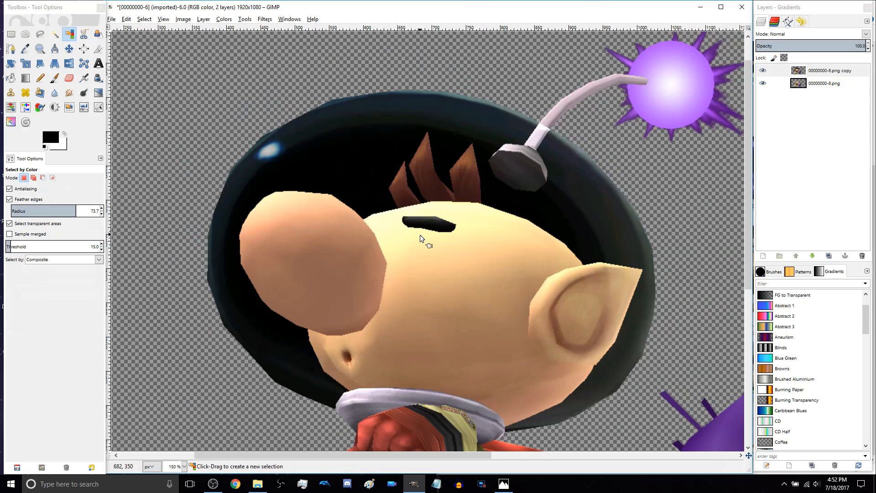
left_click_drag(418, 242, 407, 220)
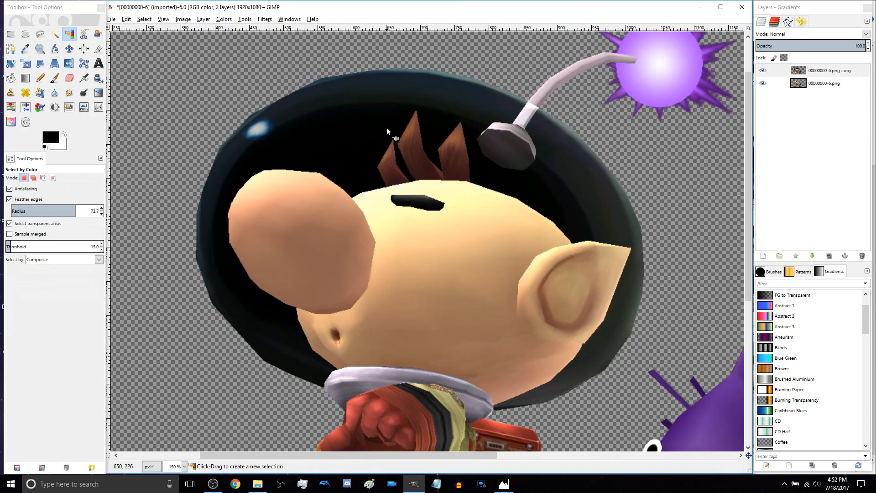
left_click_drag(369, 182, 432, 125)
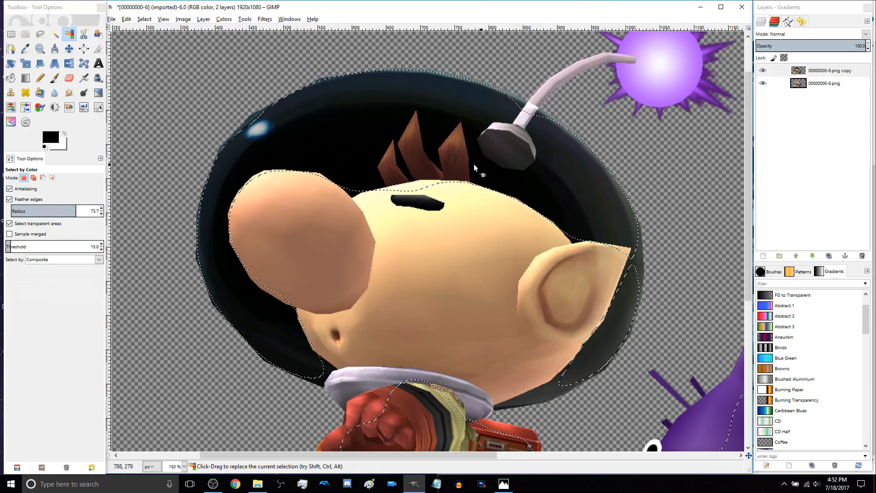
key("shift+e")
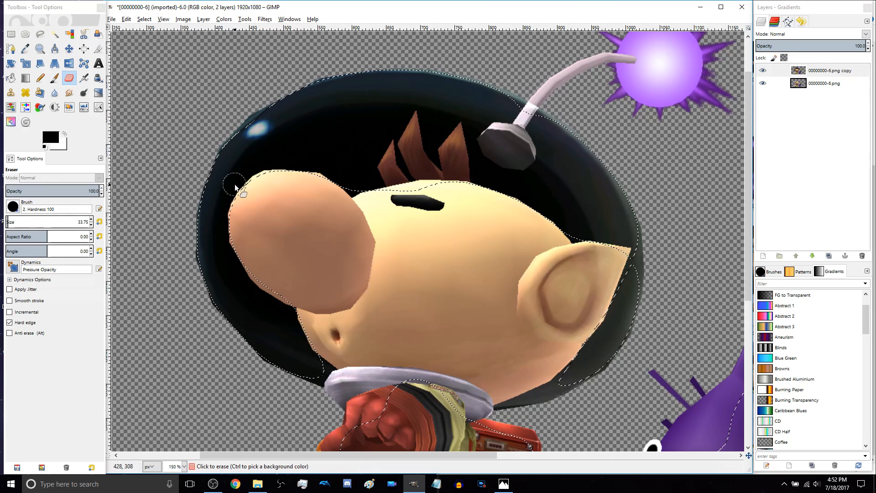
key("Delete")
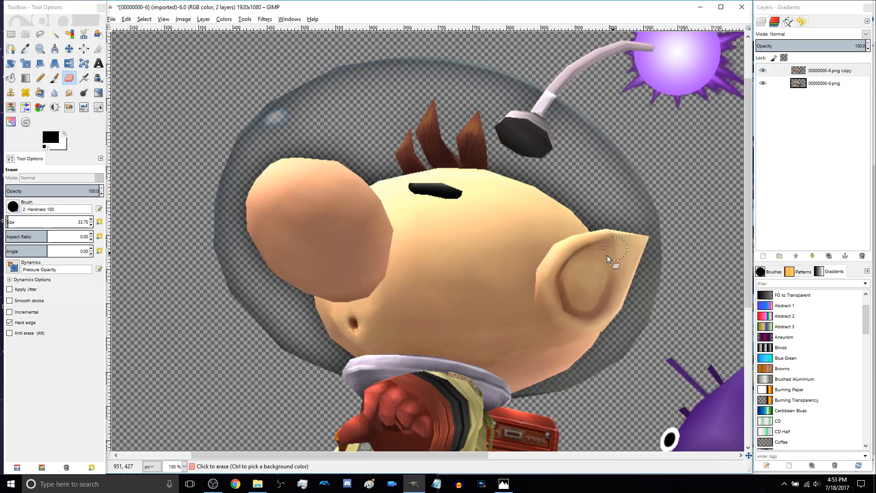
Set the eraser to the 2. Hardness 050 brush at size 301.25 with hard edge turned off
scroll(339, 158, "up", 2, "ctrl")
left_click_drag(449, 216, 504, 181)
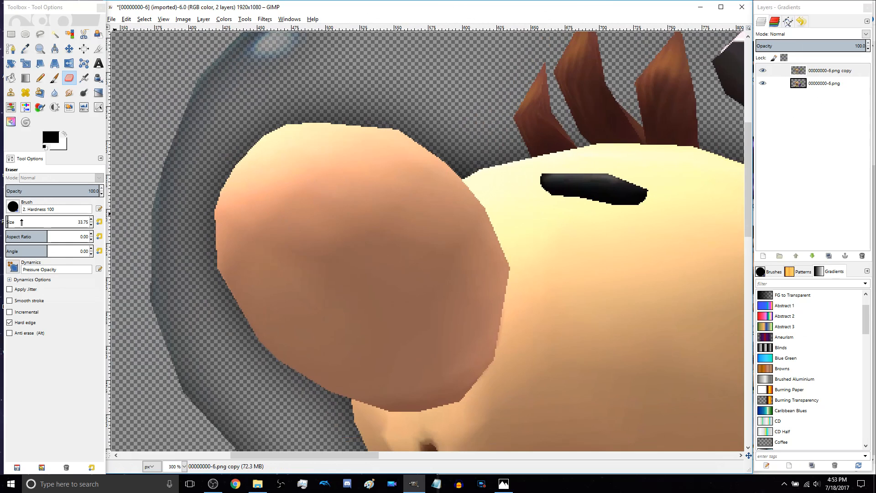
left_click(13, 207)
double_click(14, 237)
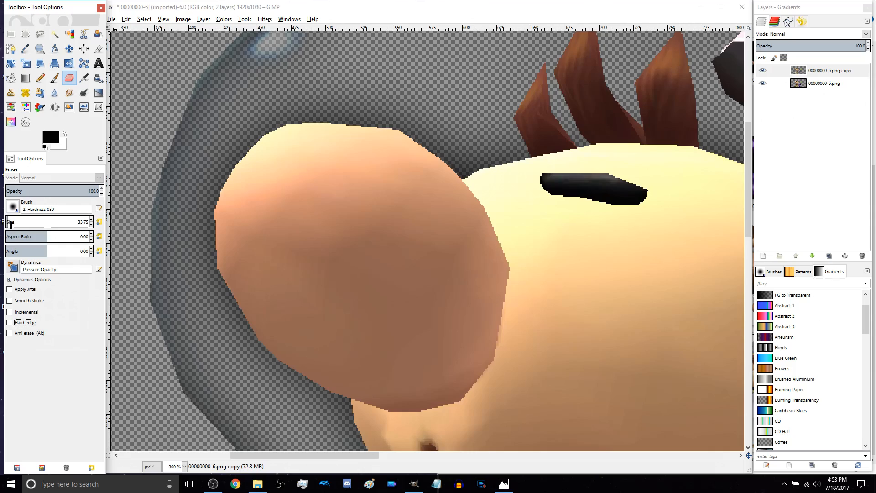
left_click_drag(25, 223, 31, 222)
key("1")
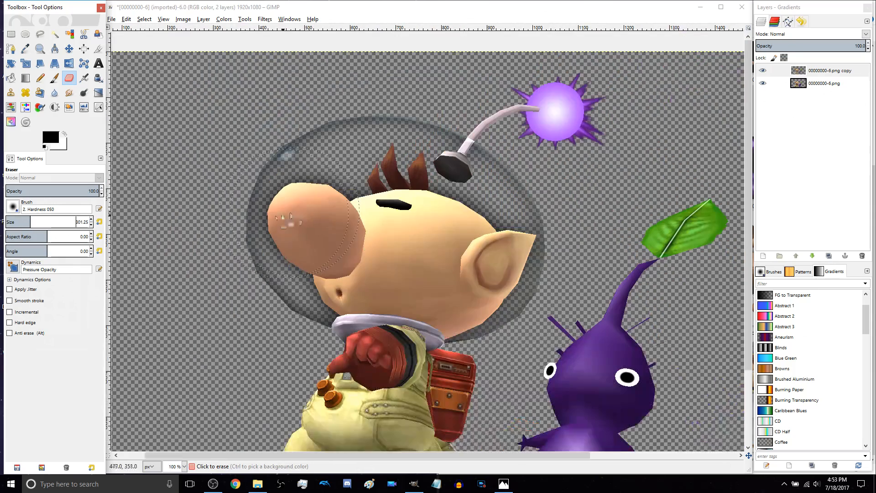
Try a broad soft erase across the translucent helmet around Olimar's head, and undo it
mouse_move(214, 207)
left_mouse_down()
mouse_move(291, 186)
mouse_move(332, 117)
mouse_move(432, 87)
mouse_move(475, 103)
mouse_move(520, 153)
mouse_move(556, 243)
left_mouse_up()
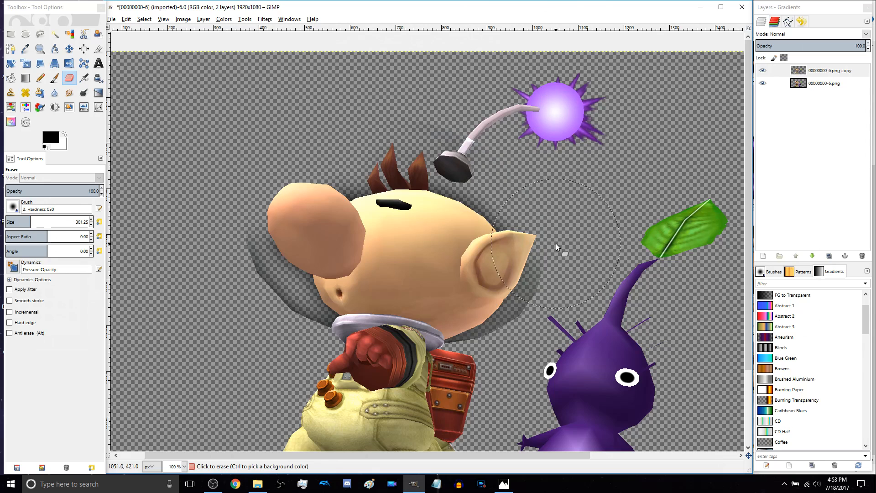
key("ctrl+z")
scroll(421, 234, "down", 2)
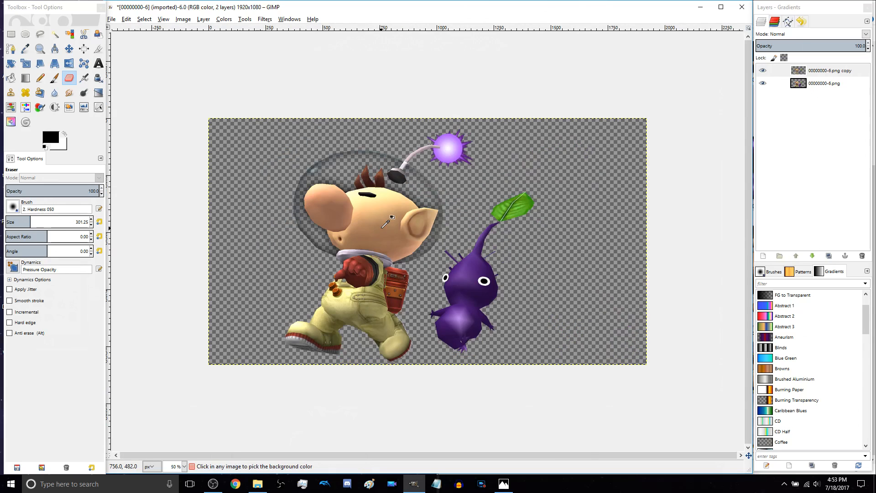
scroll(401, 234, "up", 2)
scroll(366, 221, "up", 2)
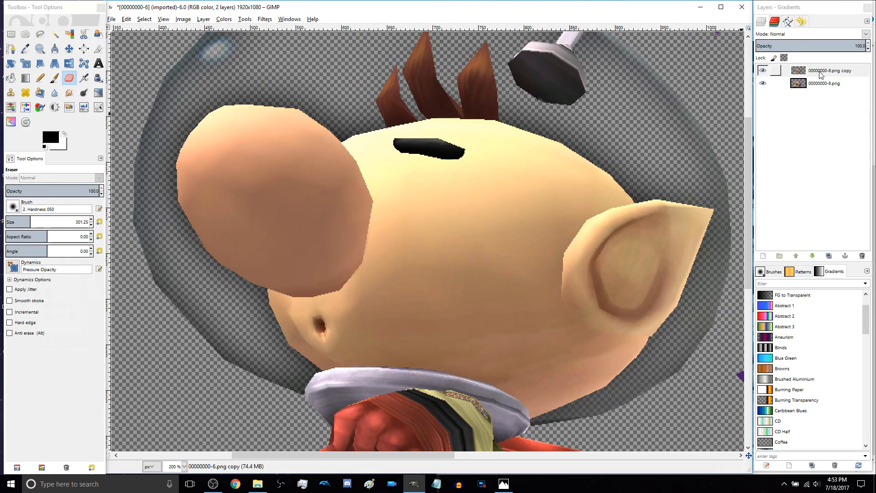
Compare the two layers by toggling their visibility, and softly erase the dark shading around Olimar's head on the copy layer
left_click(765, 71)
left_click(766, 71)
left_click(763, 83)
left_click(763, 84)
left_click(762, 84)
left_click(762, 84)
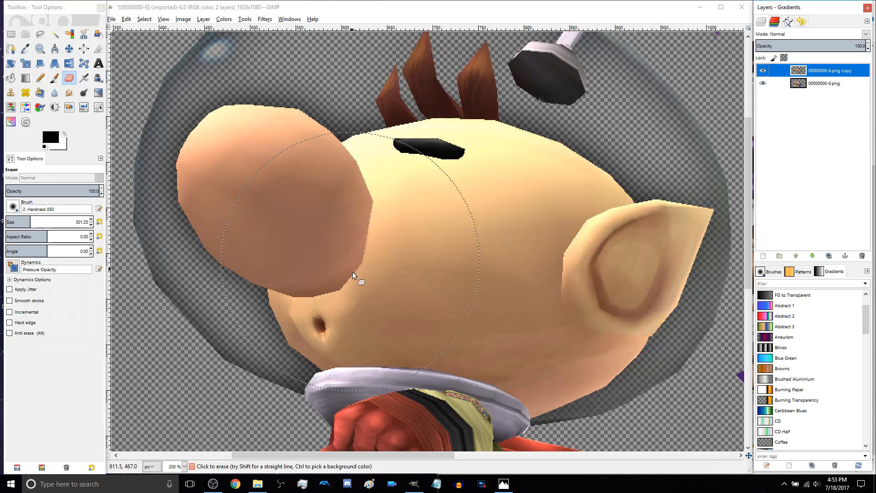
mouse_move(364, 273)
left_mouse_down()
mouse_move(316, 269)
mouse_move(258, 190)
mouse_move(251, 142)
mouse_move(254, 199)
mouse_move(370, 131)
mouse_move(389, 158)
mouse_move(440, 148)
mouse_move(485, 157)
mouse_move(295, 186)
mouse_move(374, 217)
mouse_move(417, 252)
mouse_move(427, 243)
mouse_move(435, 270)
mouse_move(419, 302)
mouse_move(421, 239)
mouse_move(398, 294)
mouse_move(384, 281)
mouse_move(377, 196)
left_mouse_up()
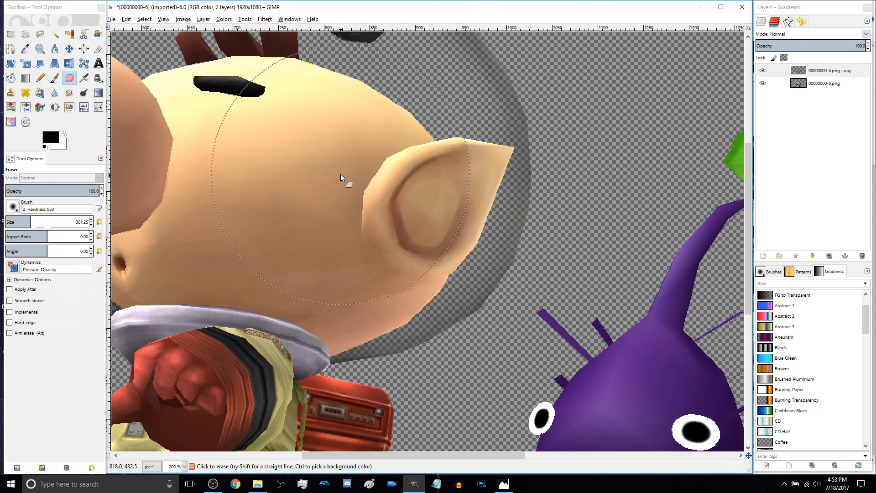
Examine the translucent helmet around Olimar's head and the edges of the combined cutout at several magnifications
scroll(272, 171, "down", 2, "ctrl")
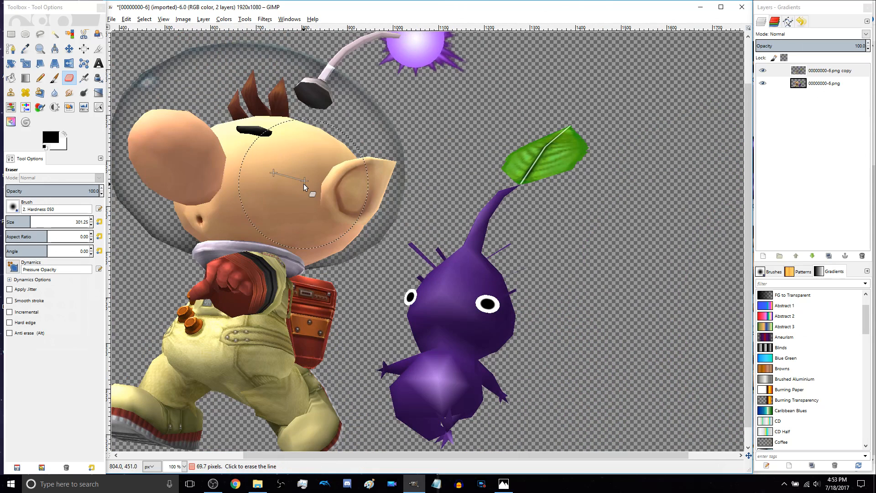
scroll(303, 183, "down", 2, "ctrl")
scroll(442, 228, "up", 3, "ctrl")
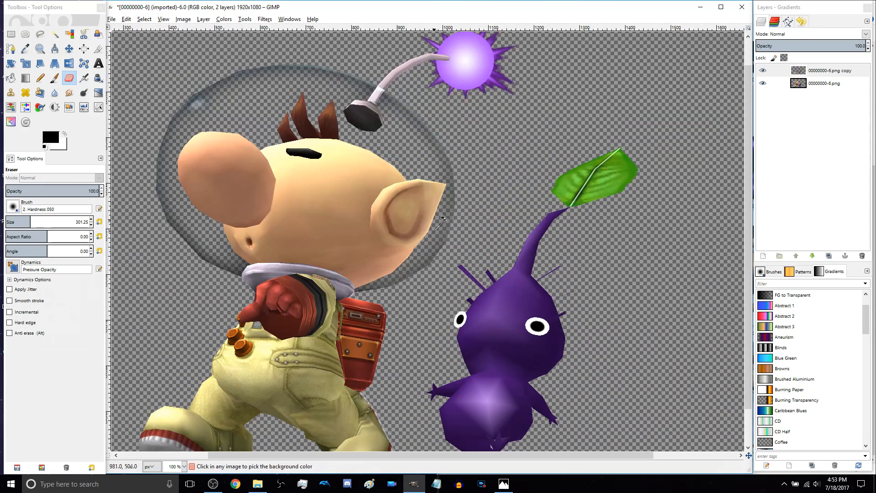
scroll(272, 168, "down", 1, "ctrl")
scroll(255, 144, "down", 2, "ctrl")
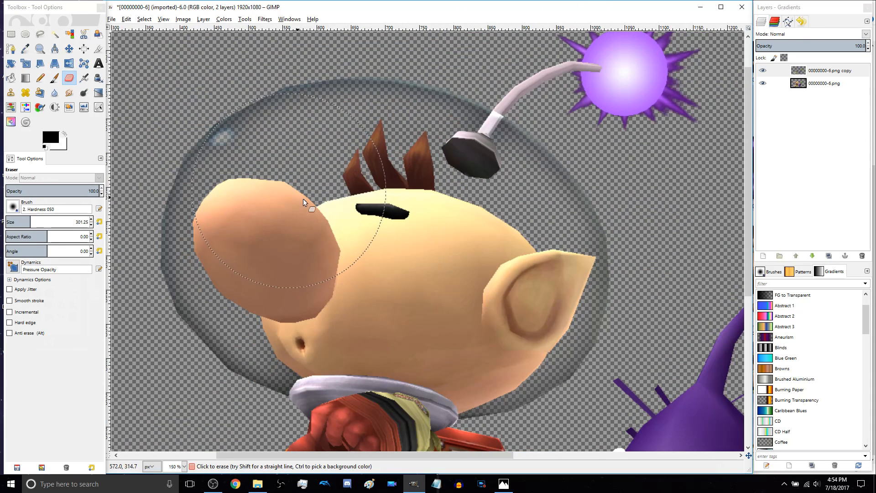
scroll(370, 214, "down", 3, "ctrl")
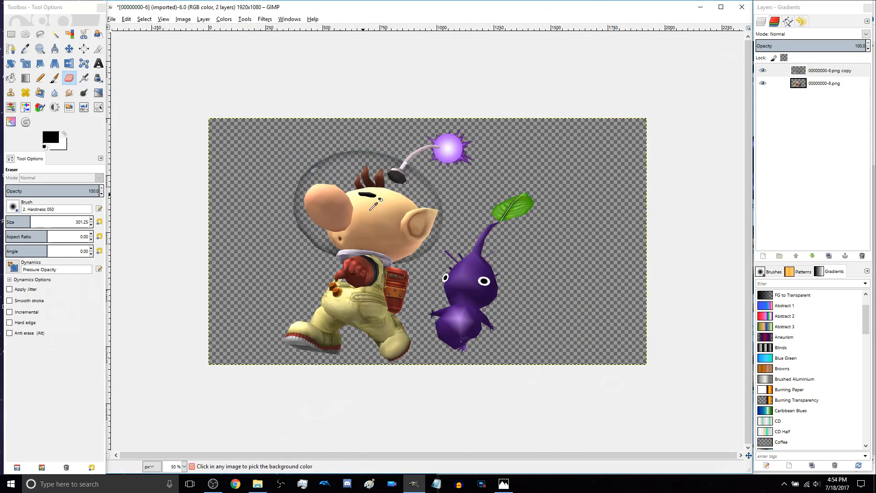
scroll(369, 215, "up", 1, "ctrl")
scroll(496, 303, "up", 1, "ctrl")
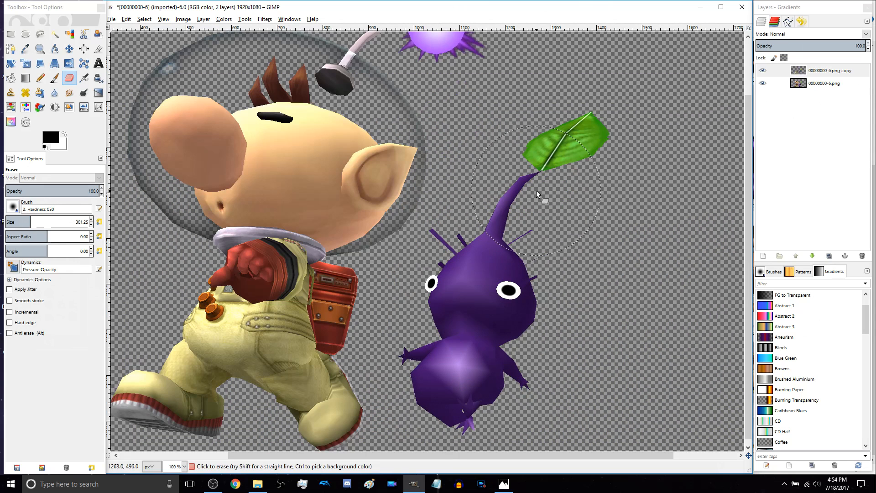
left_click_drag(382, 152, 446, 241)
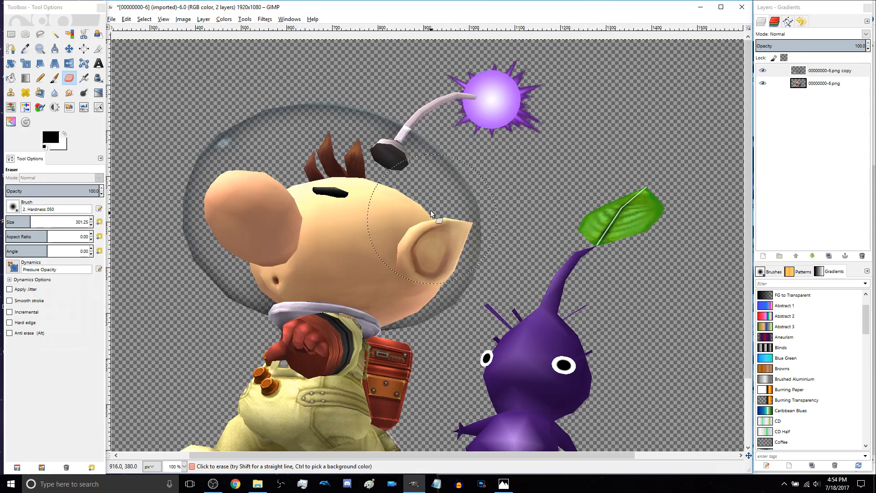
scroll(397, 212, "up", 1)
scroll(393, 216, "down", 2)
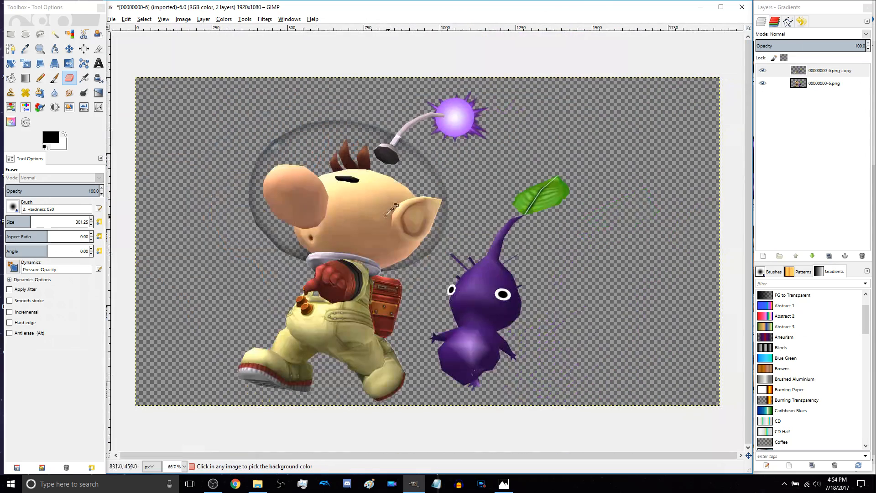
scroll(338, 178, "up", 1)
scroll(337, 178, "down", 1)
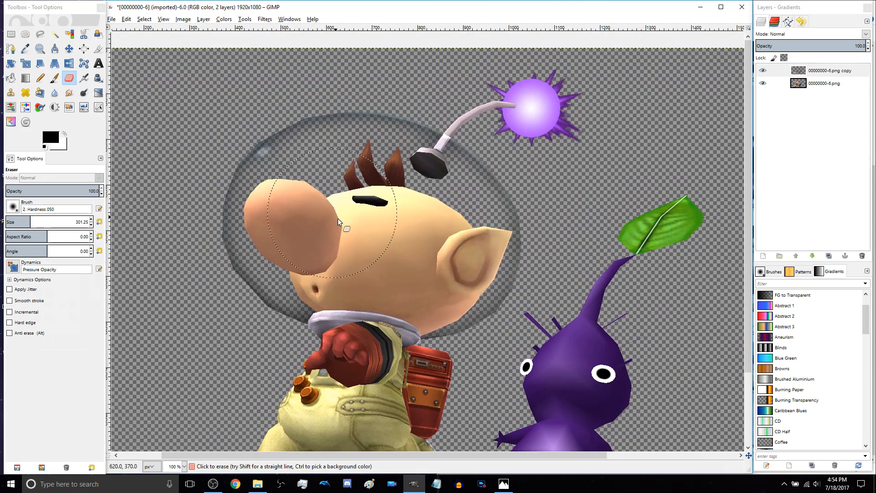
scroll(345, 267, "up", 3)
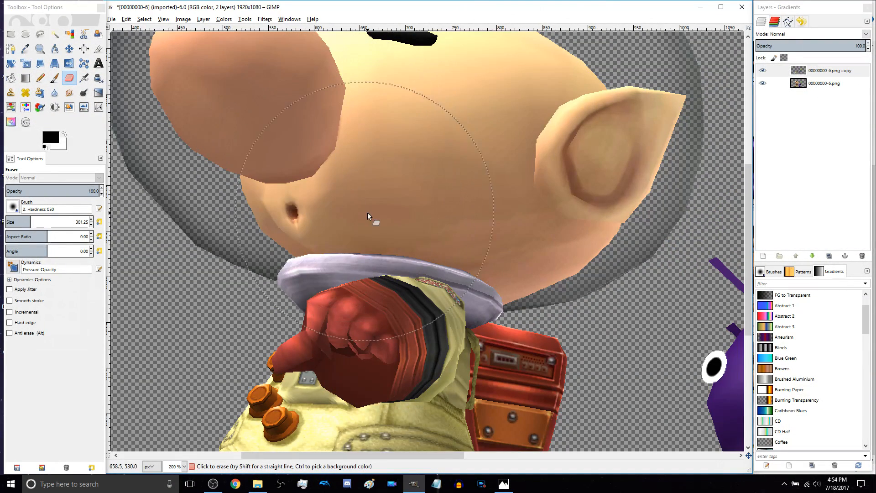
scroll(422, 246, "down", 3)
scroll(423, 287, "up", 3)
scroll(421, 289, "down", 3)
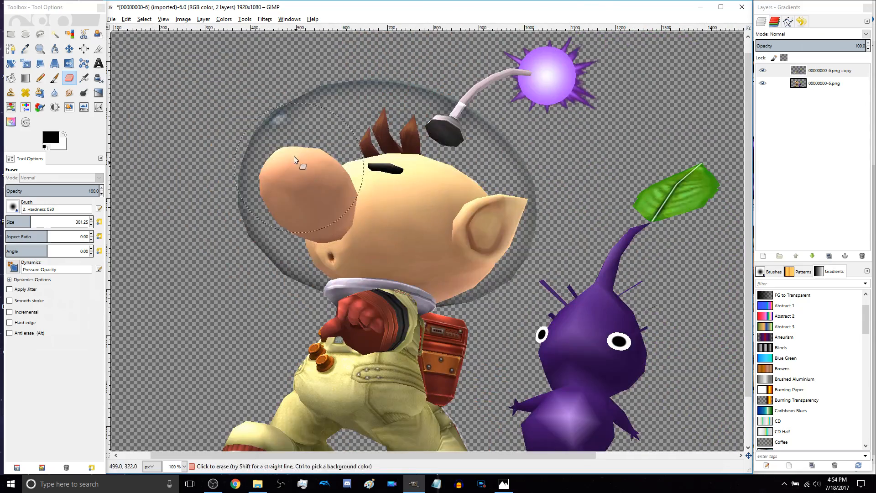
scroll(274, 114, "up", 4)
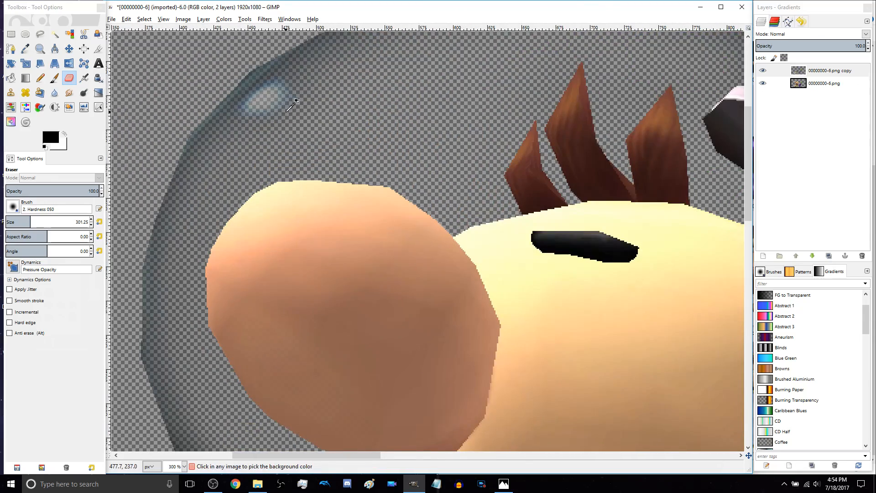
scroll(274, 112, "down", 4)
scroll(350, 153, "up", 1)
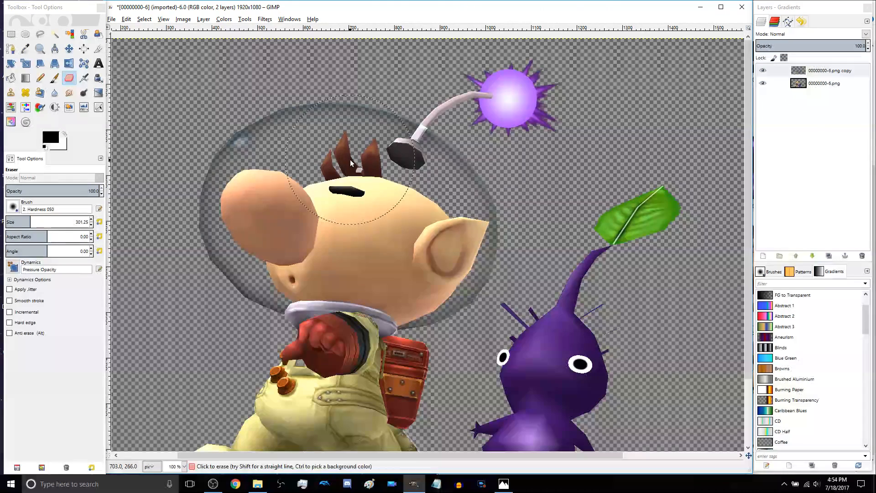
scroll(436, 204, "down", 3)
scroll(434, 207, "up", 1)
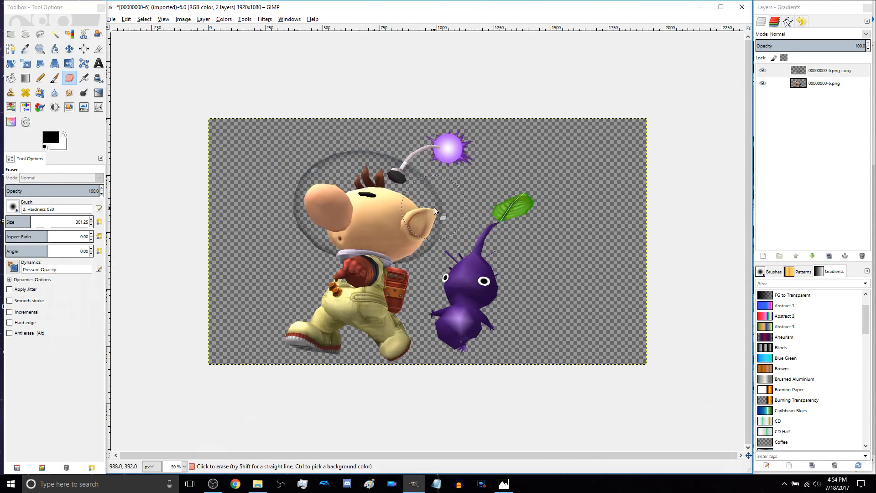
Merge the helmet copy layer down into the original layer and autocrop the image to the characters
right_click(819, 72)
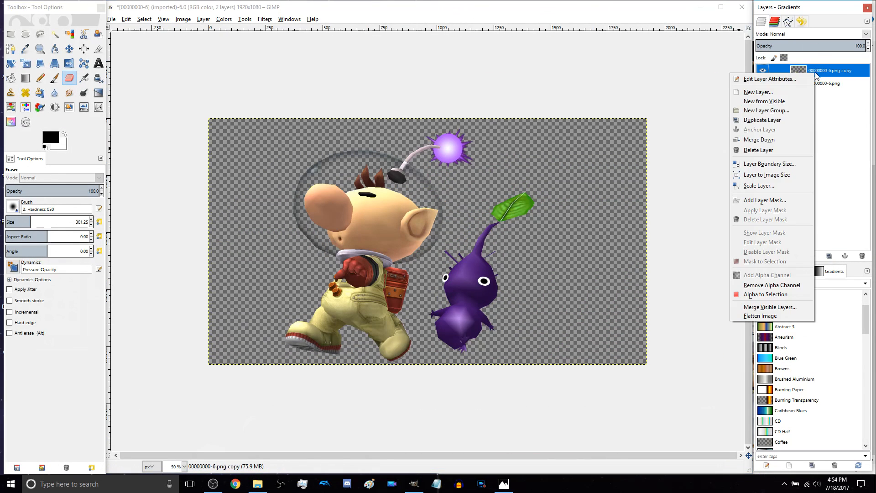
left_click(767, 140)
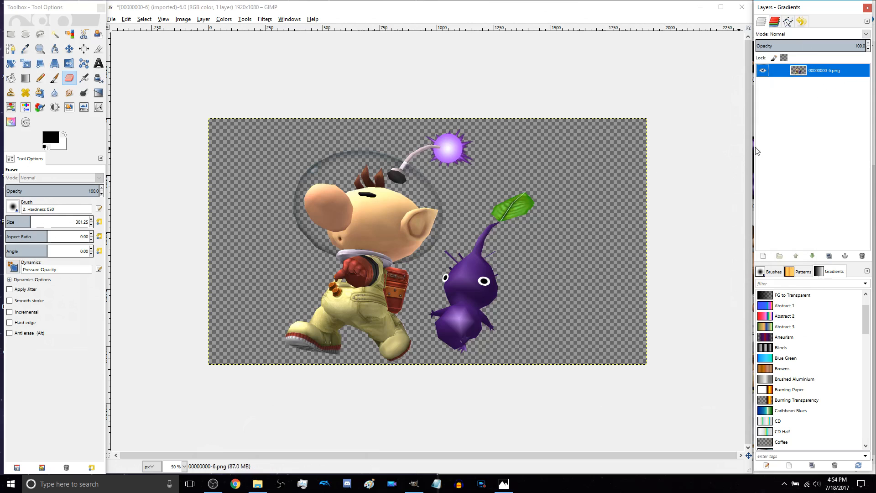
left_click(183, 19)
left_click(222, 135)
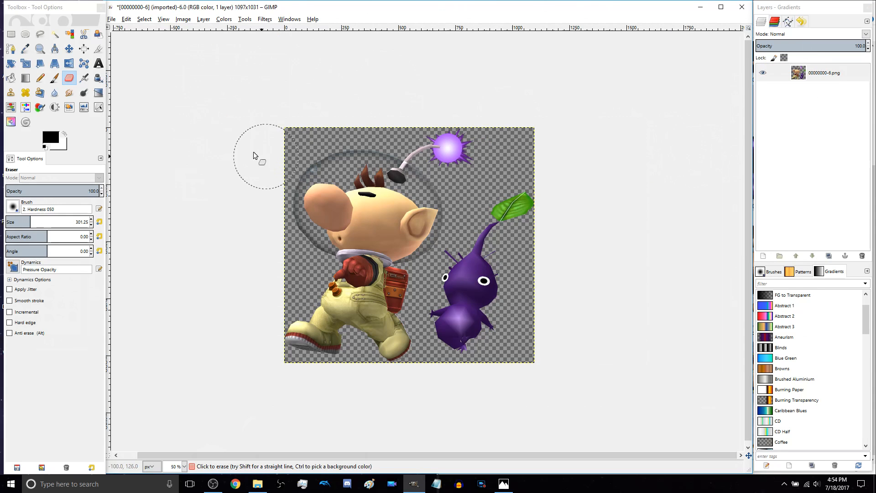
Export the image as Olimar cutout.png in the 00000000 screenshots folder with the PNG options offered
left_click(112, 20)
left_click(132, 141)
type("Oli")
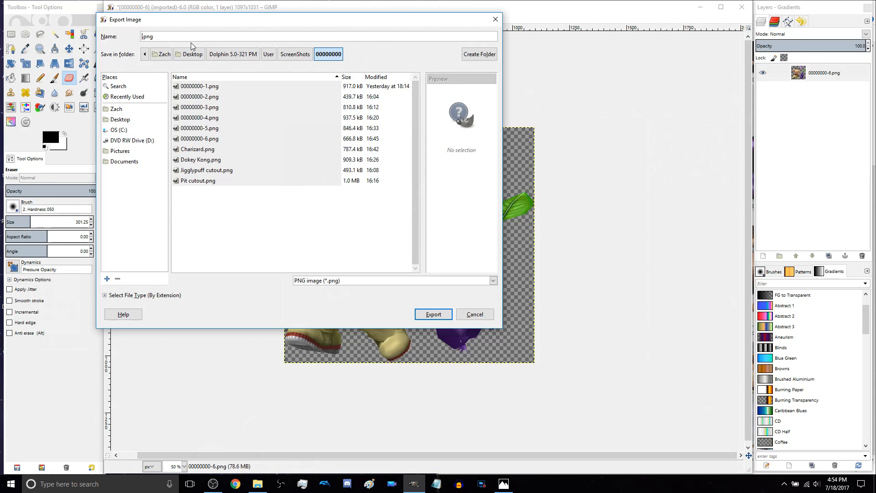
type("mar cutout")
left_click(437, 314)
left_click(434, 315)
left_click(442, 326)
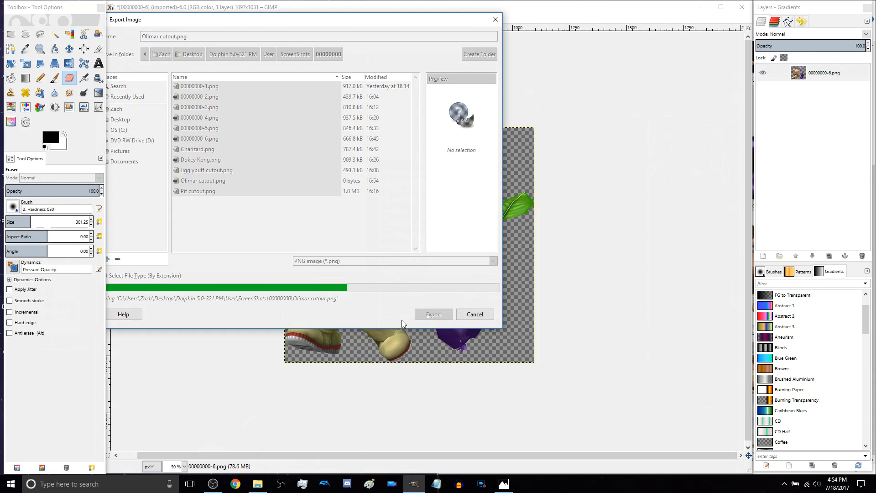
Switch to File Explorer and open the Olimar cutout and Charizard images in Photos to compare their transparent areas
left_click(257, 484)
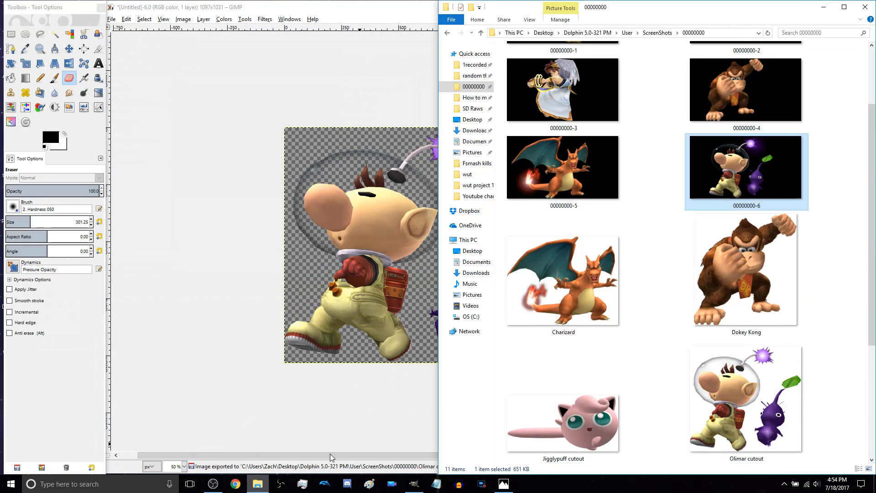
scroll(738, 254, "down", 3)
double_click(738, 258)
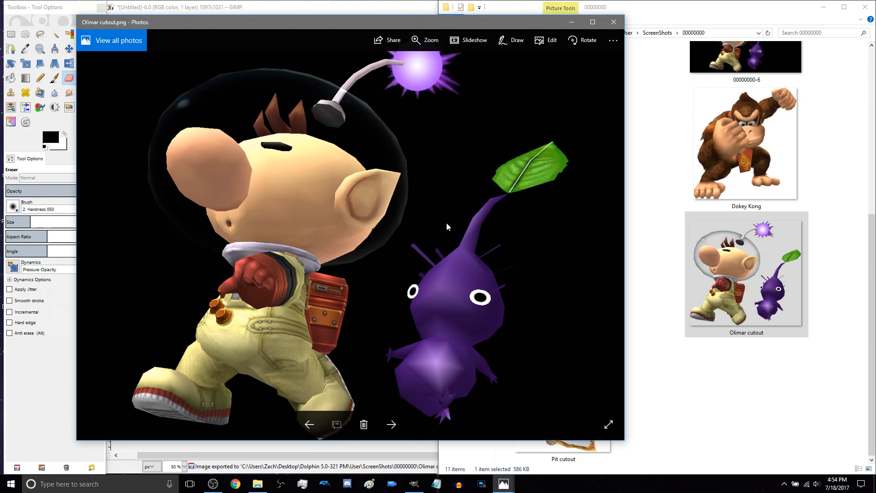
left_click(867, 358)
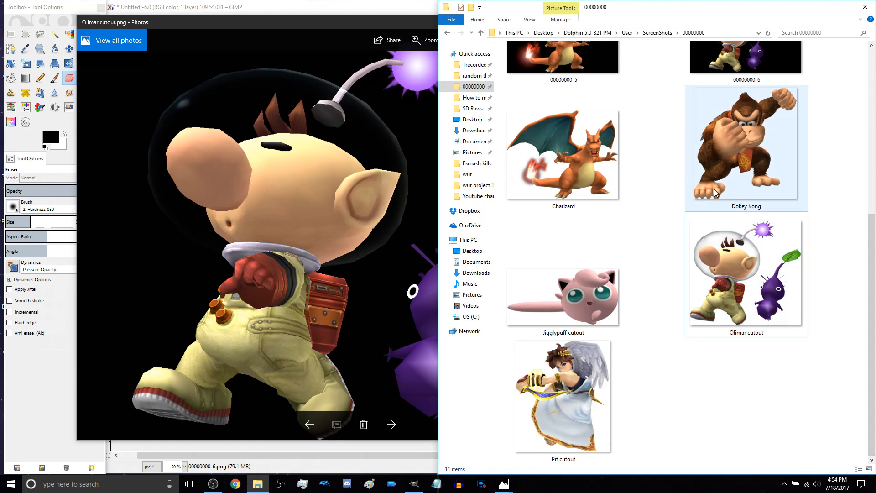
double_click(601, 196)
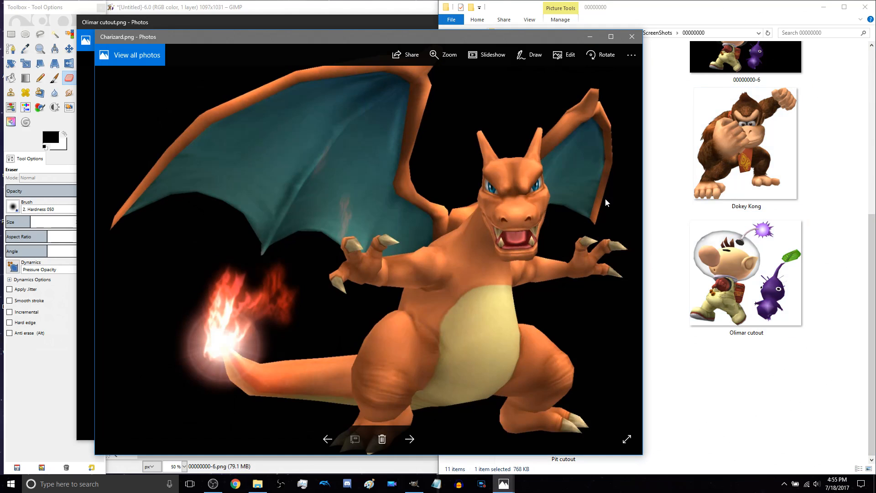
double_click(759, 290)
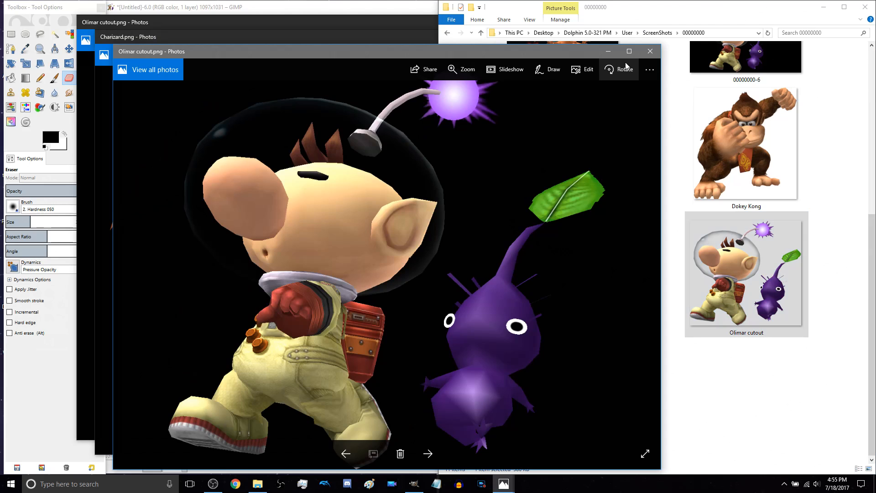
left_click(650, 51)
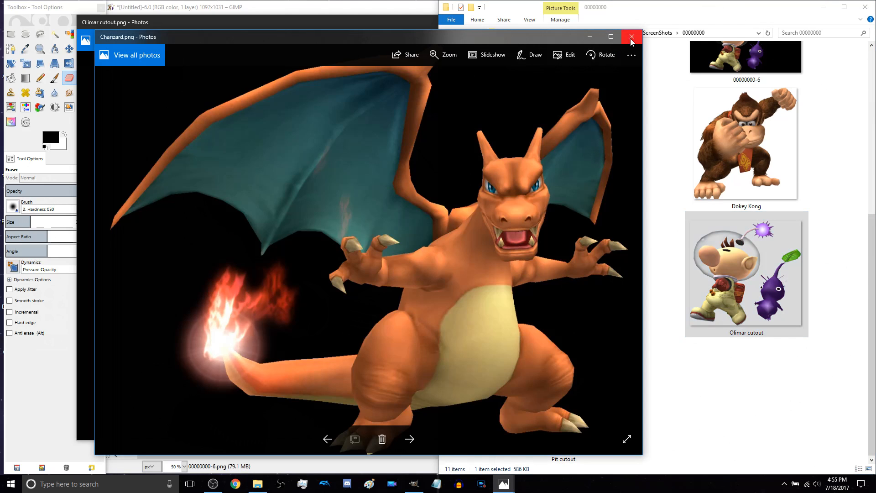